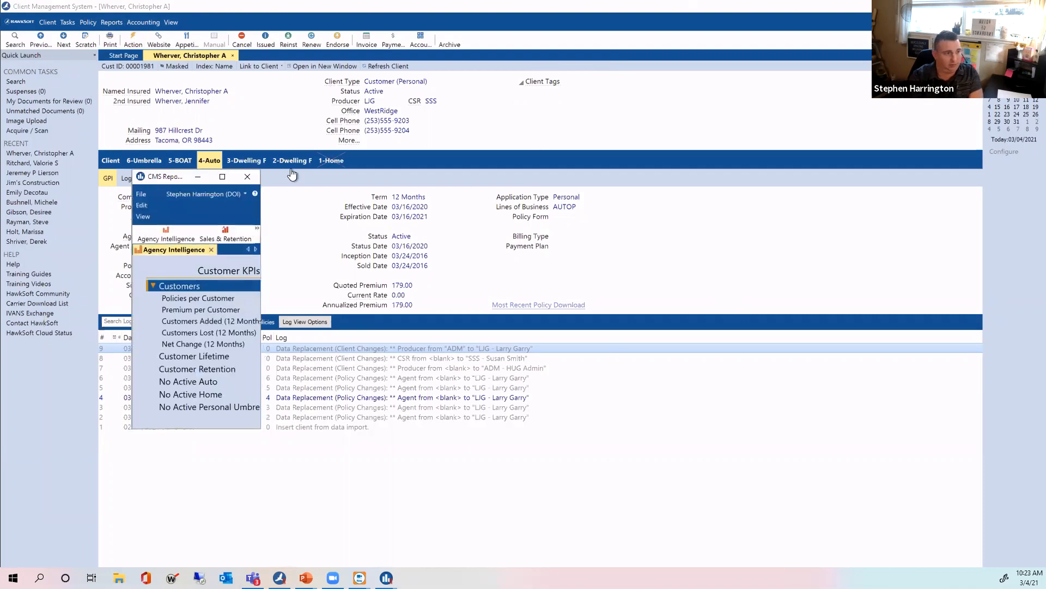
List the customers with no producer from Agency Intelligence and save the report as "Clients with no Producer 03-21-2021" in DBase IV format
click(227, 176)
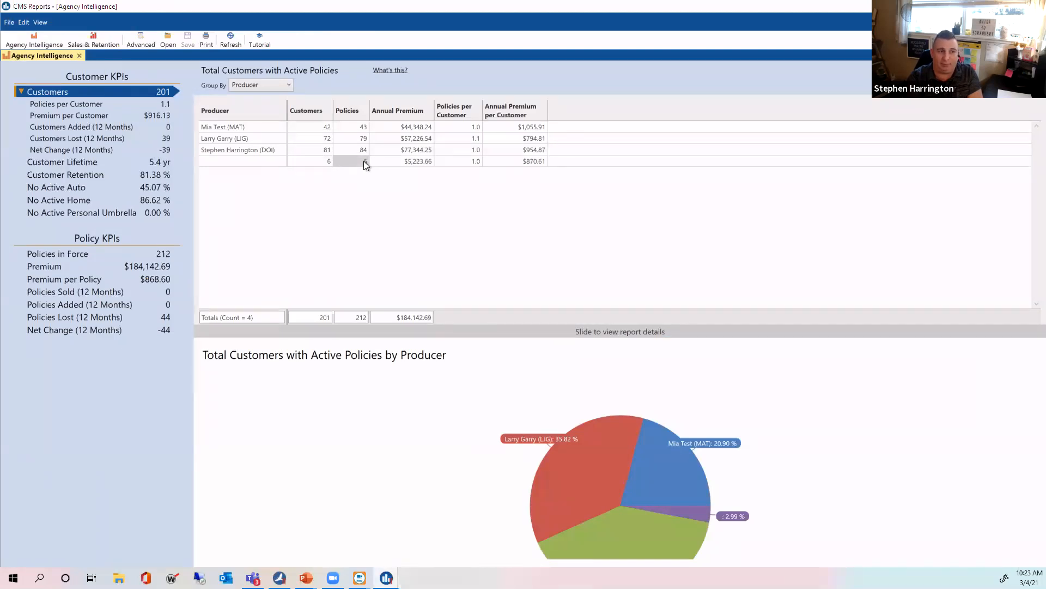
double_click(326, 162)
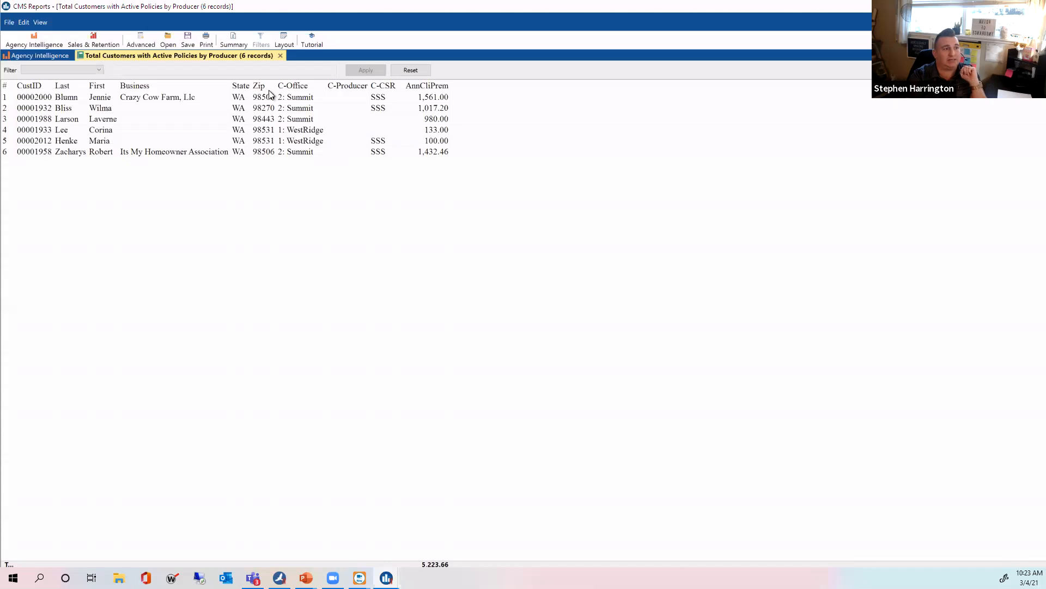
click(188, 40)
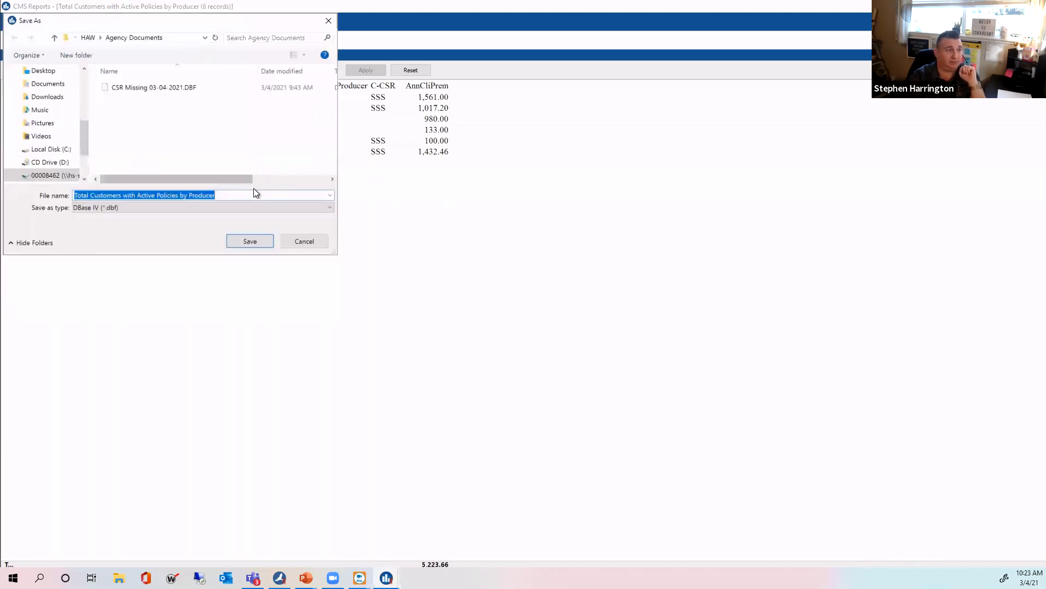
key(BackSpace)
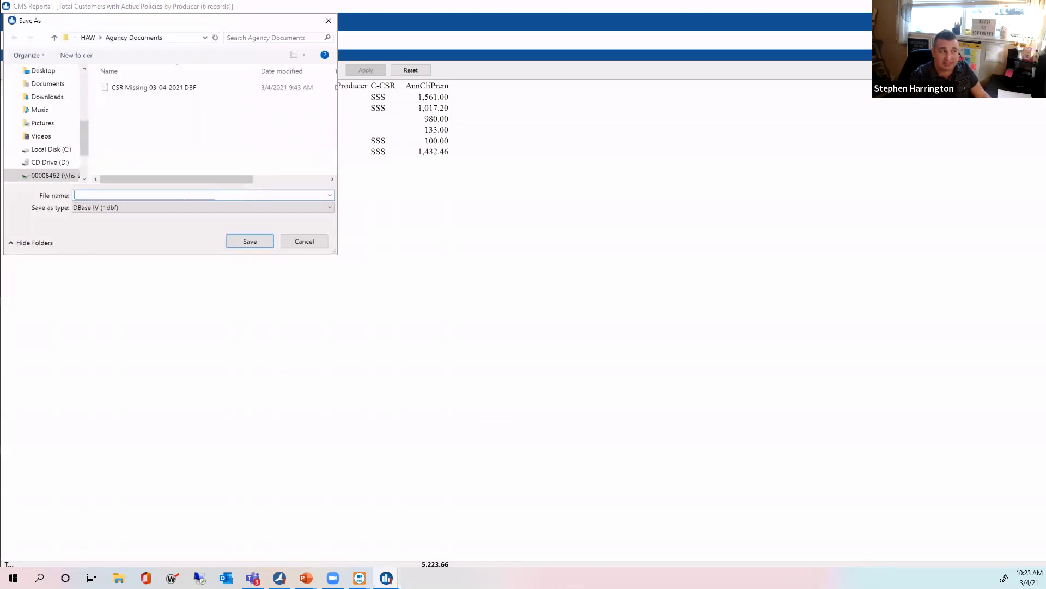
text(Clients with no Producer)
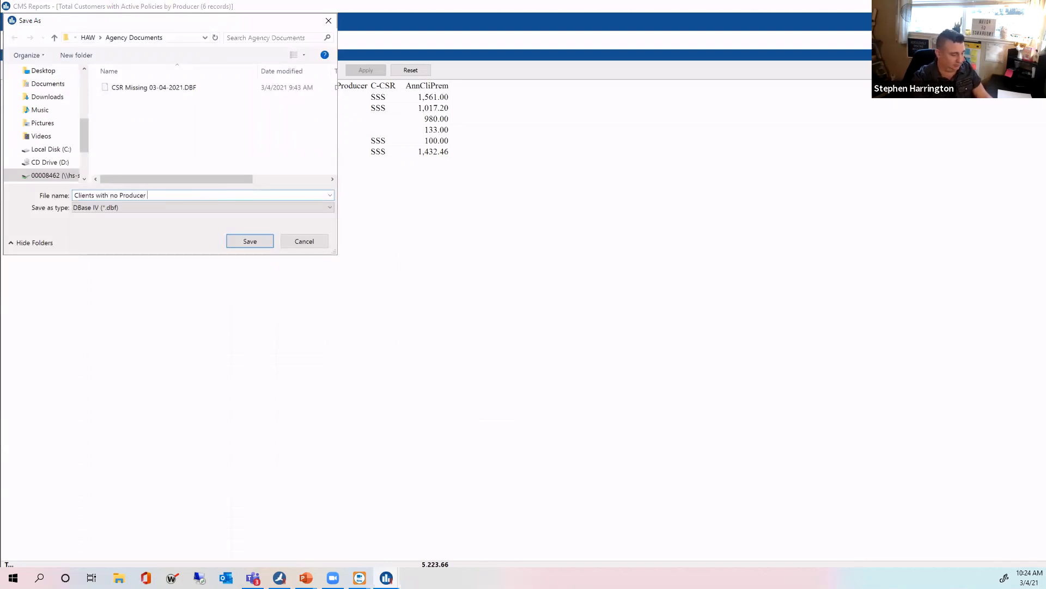
text(03-21-2021)
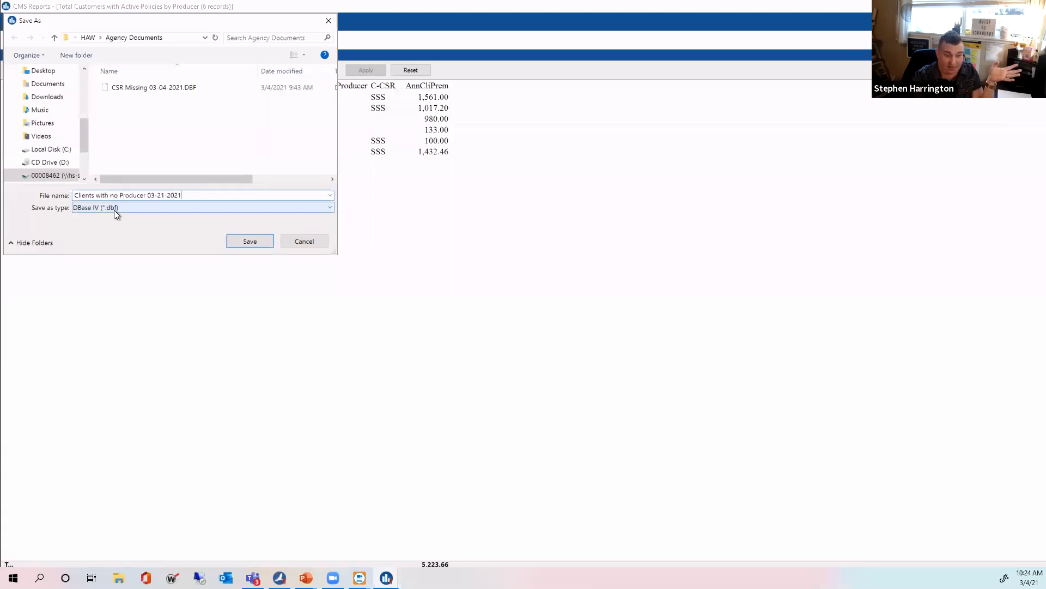
click(245, 242)
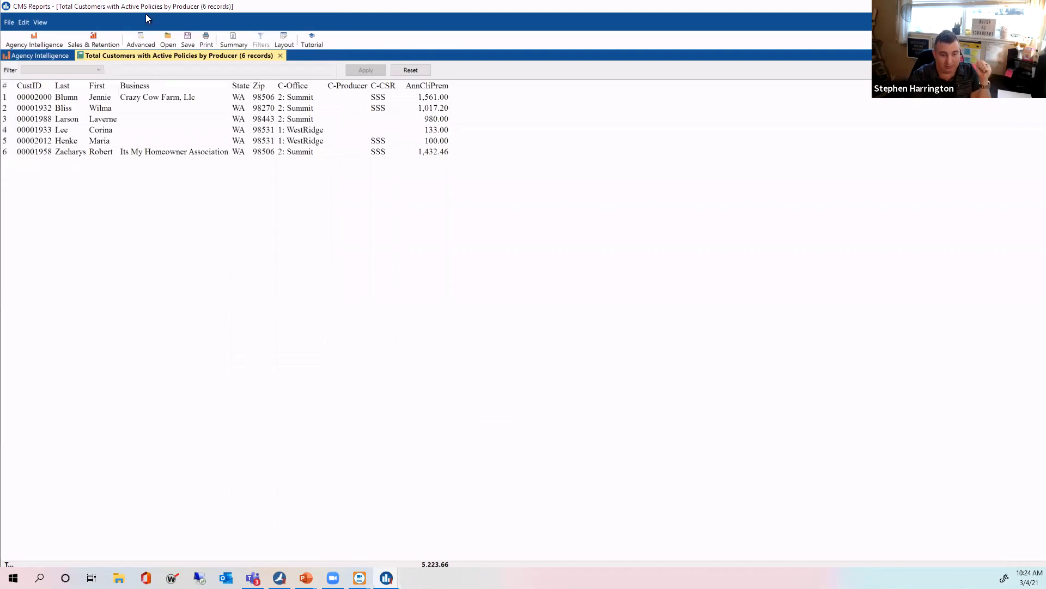
Close the customer list report and open the saved file "Clients with no Producer 03-21-2021.DBF"
click(279, 57)
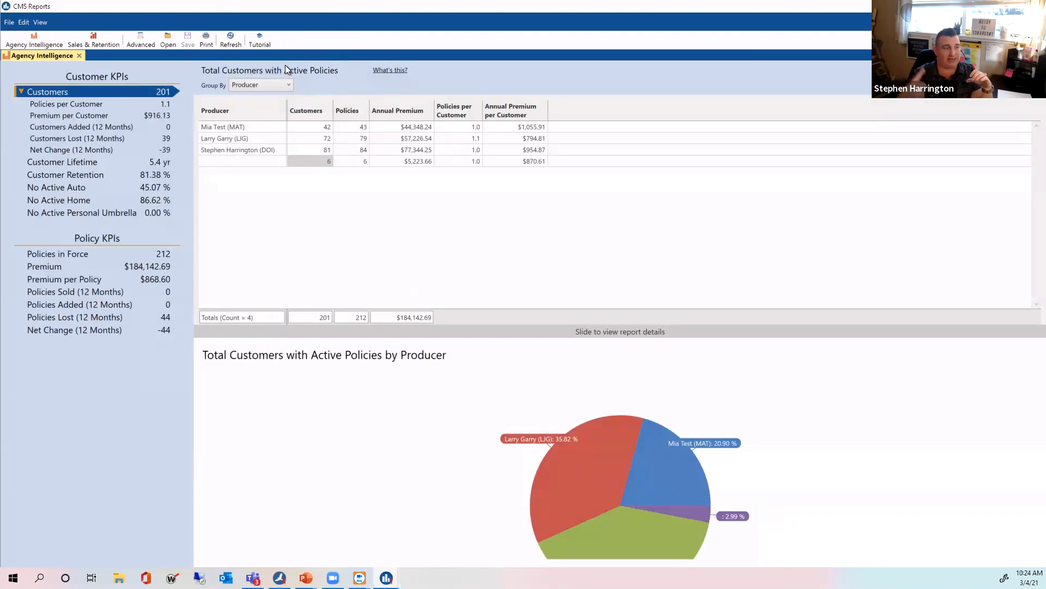
click(169, 41)
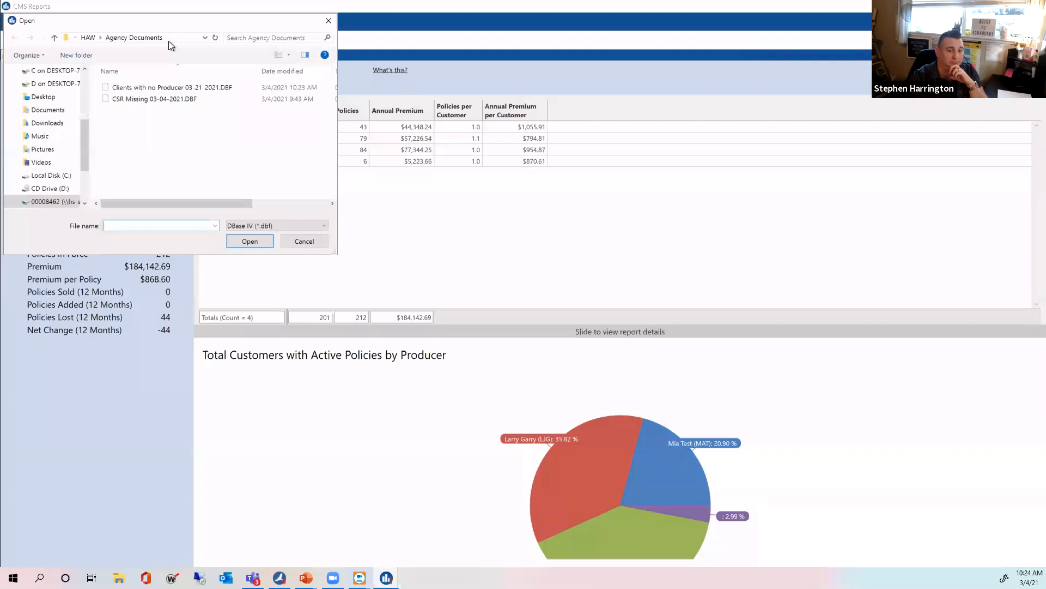
double_click(160, 90)
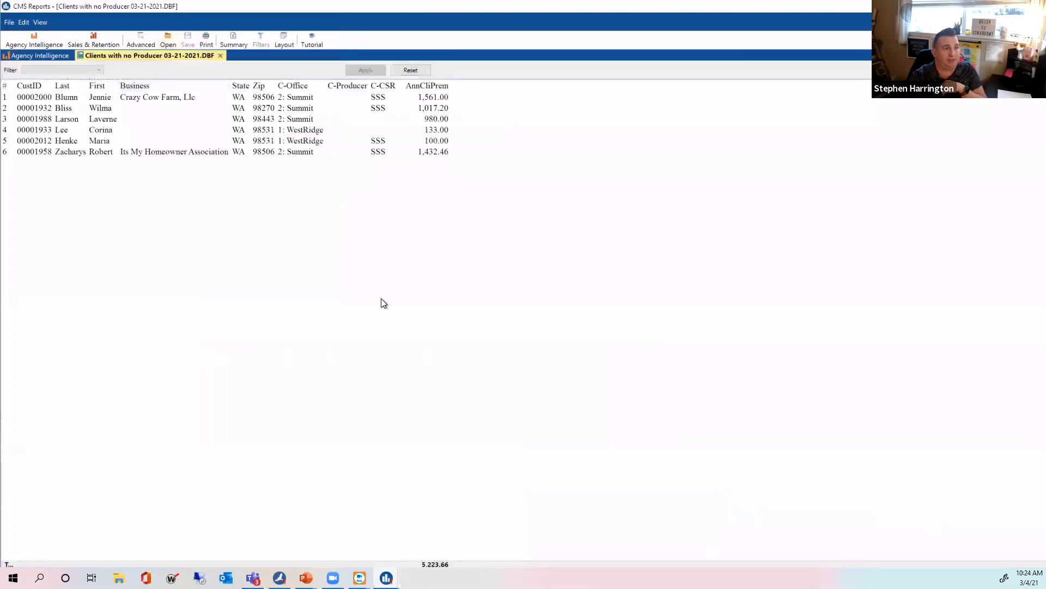
Open the Its My Homeowner Association client from the report and step back through the preceding clients
double_click(235, 152)
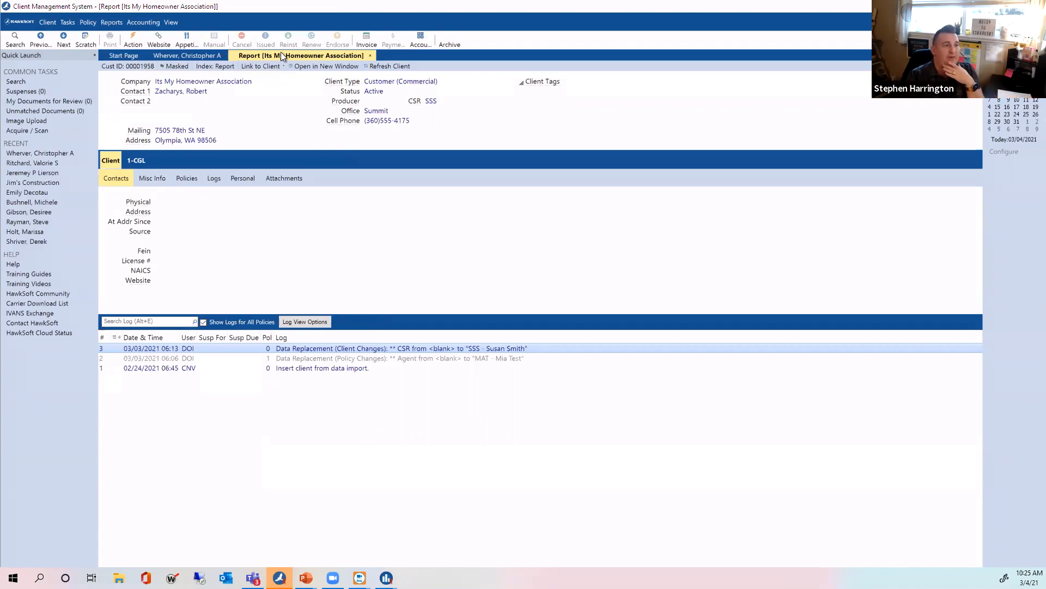
click(44, 38)
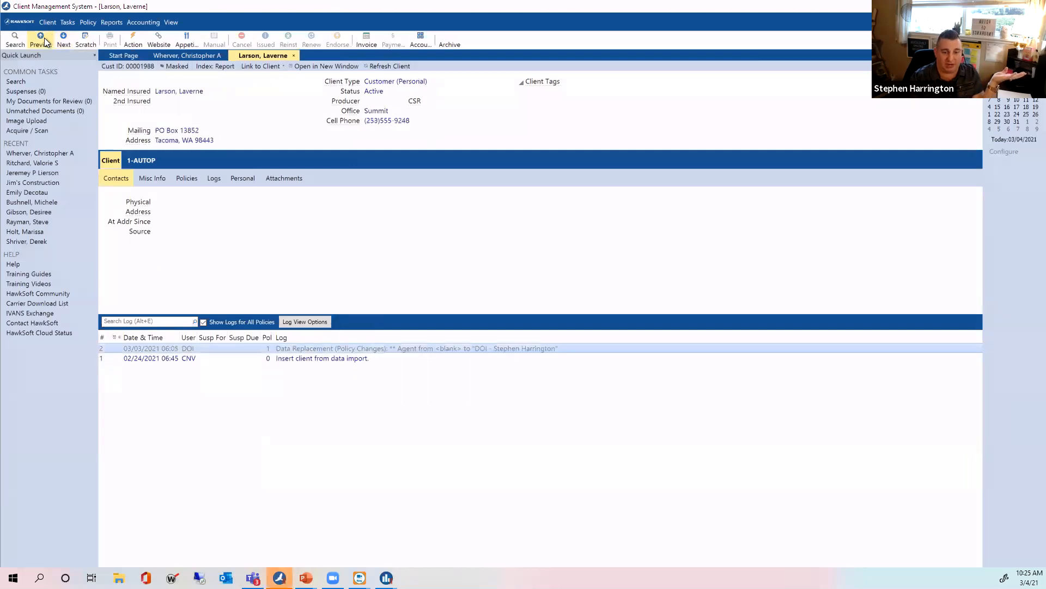
click(44, 38)
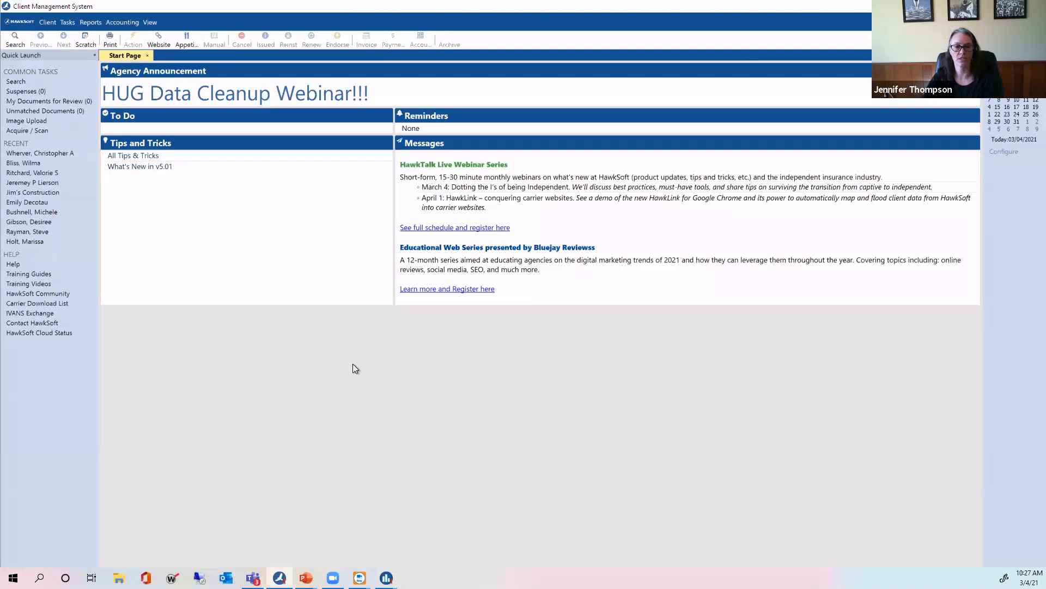
Open the Agency Intelligence report in its own window
click(90, 22)
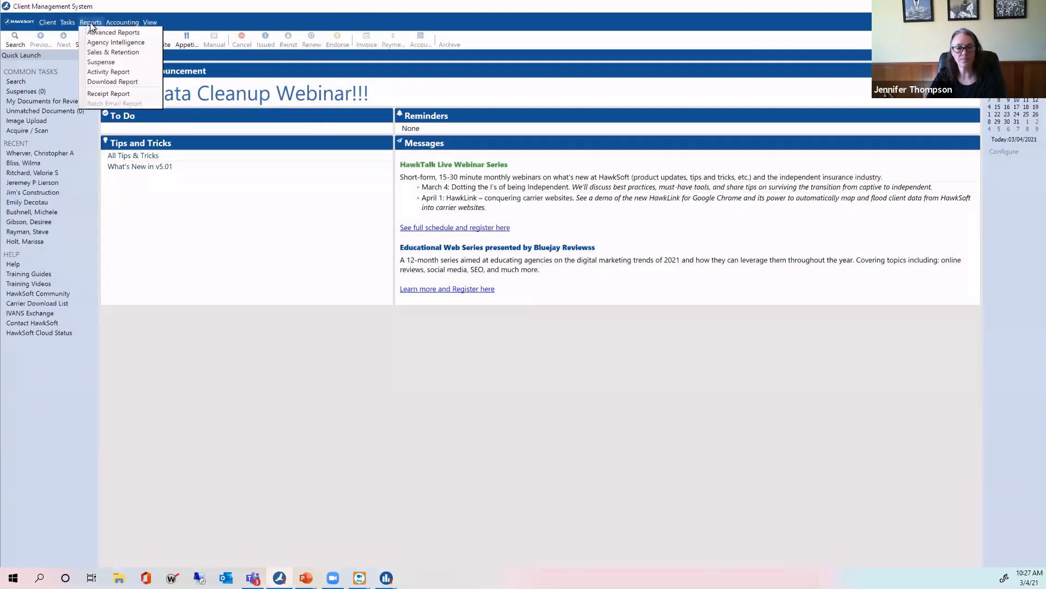
click(116, 43)
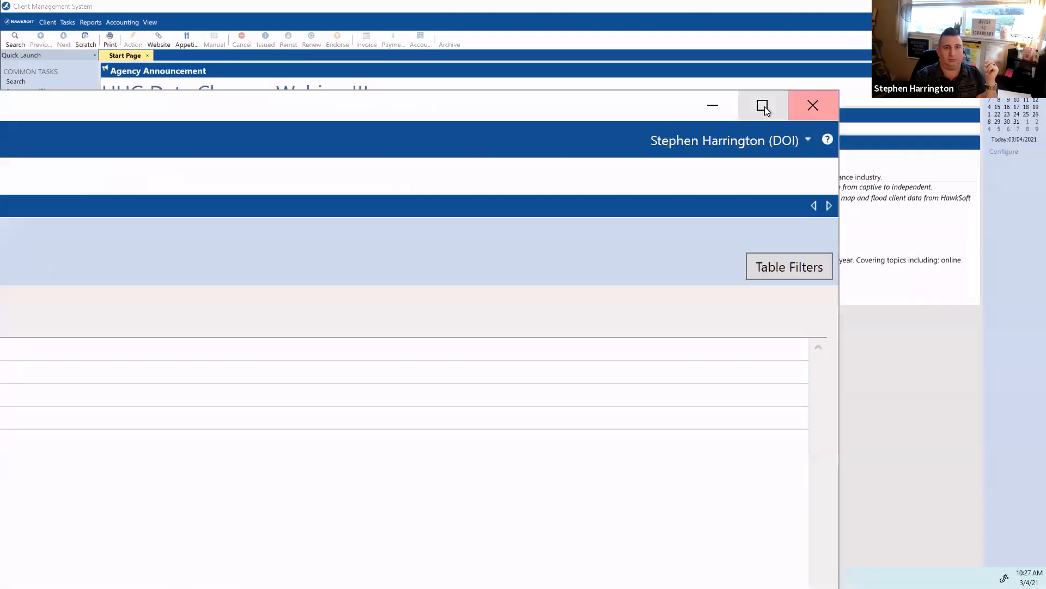
click(765, 107)
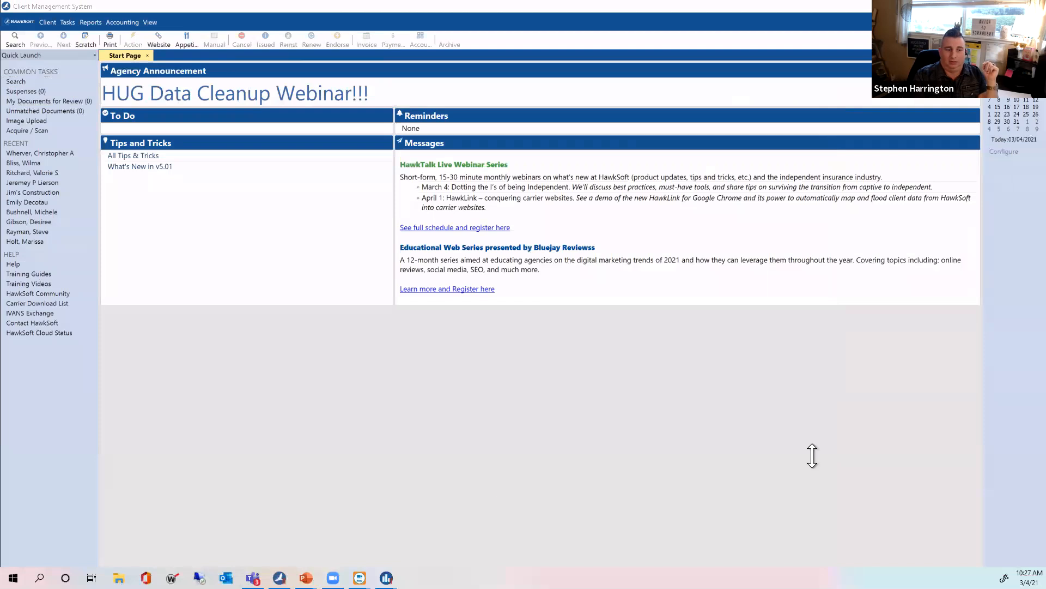
Switch to the CMS Reports window with the Clients with no Producer report and view the list of saved report files
mouse_move(386, 578)
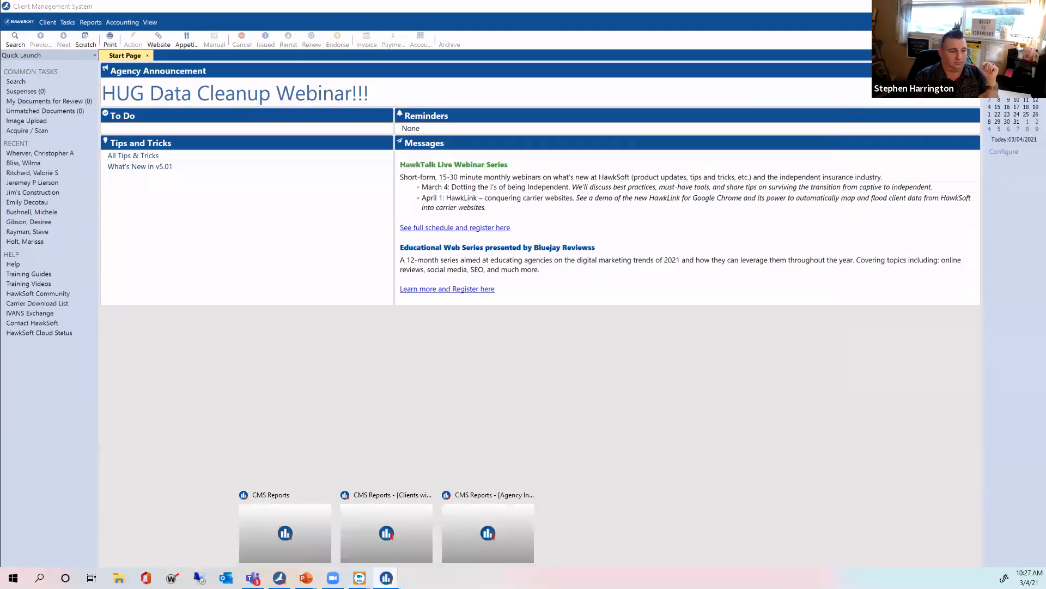
click(411, 535)
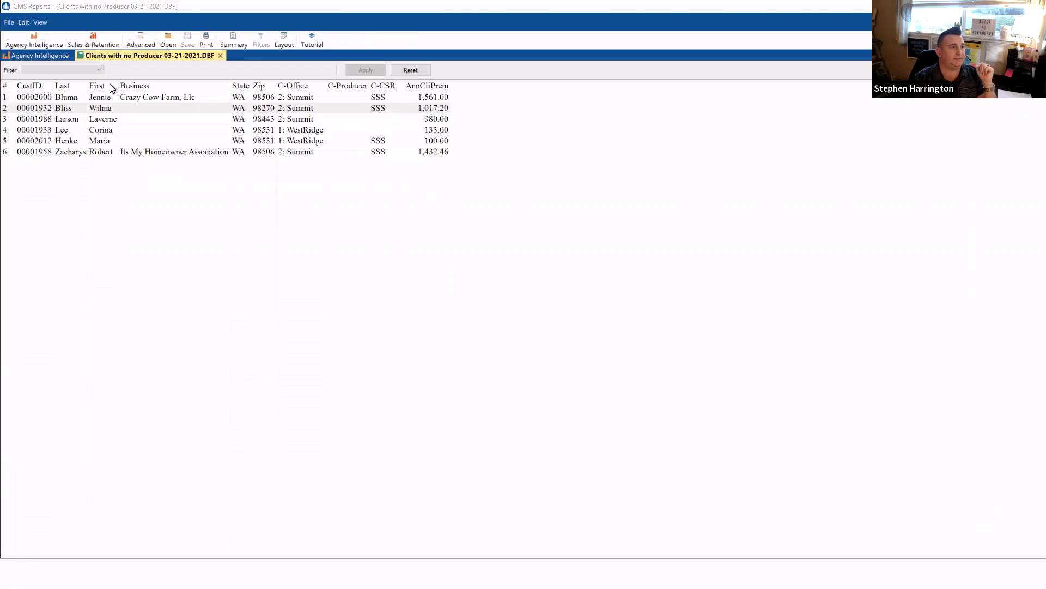
click(173, 43)
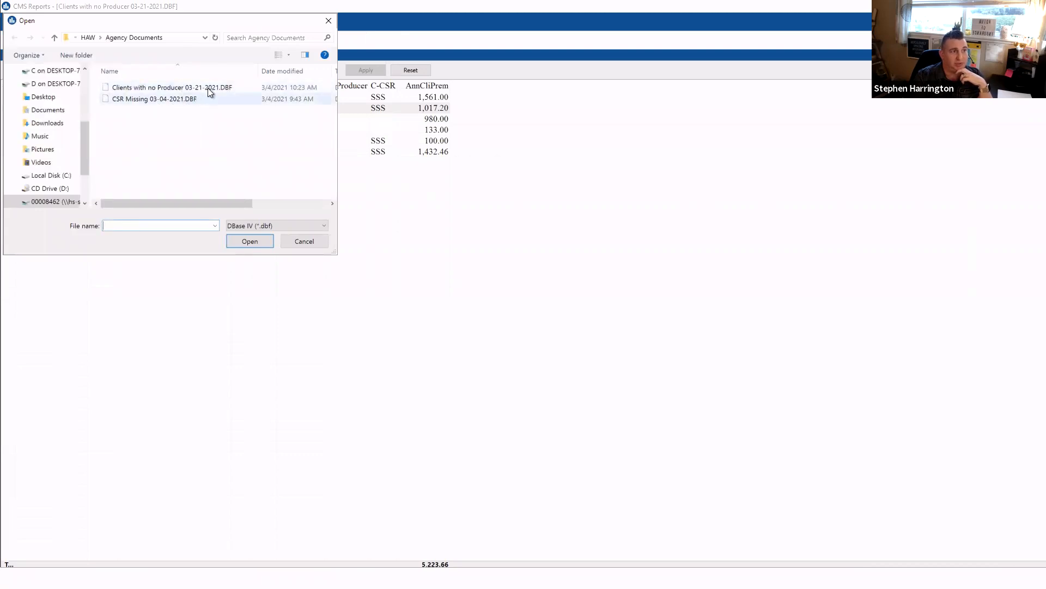
click(329, 21)
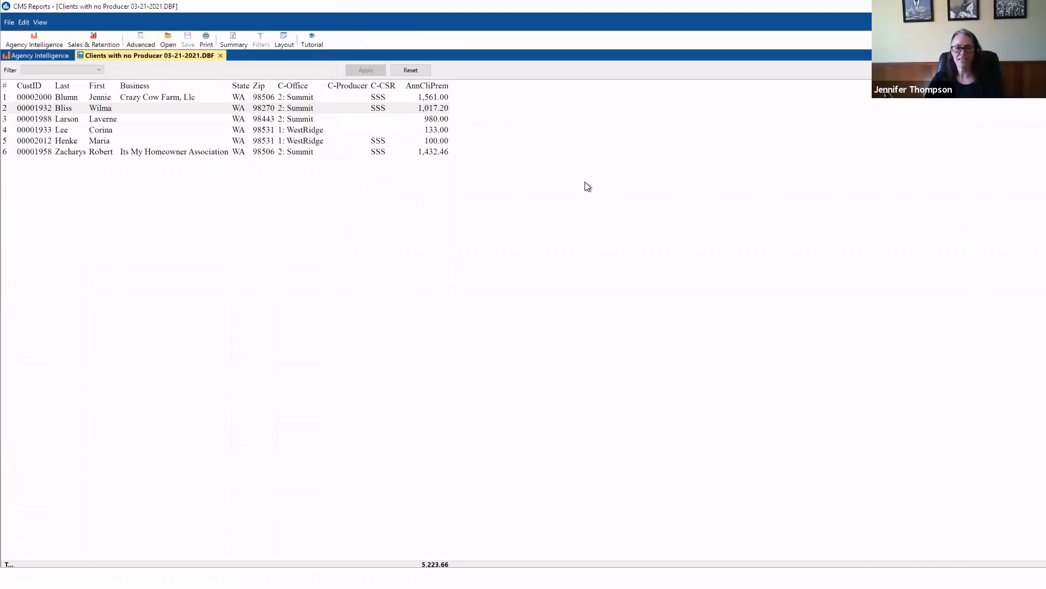
Close the open report and reopen "Clients with no Producer 03-21-2021.DBF" from the saved files
click(220, 55)
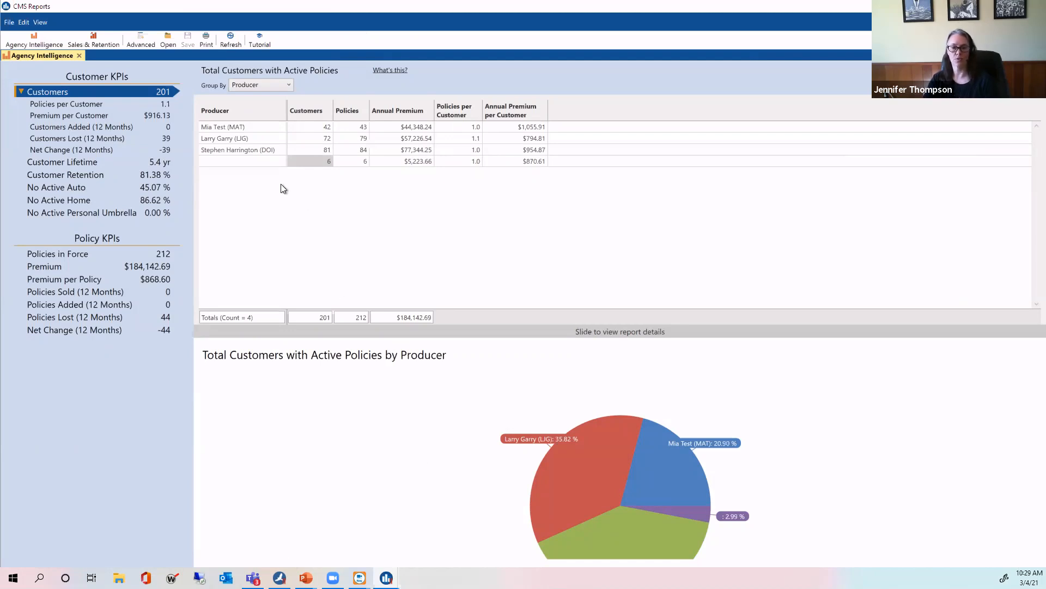
click(168, 40)
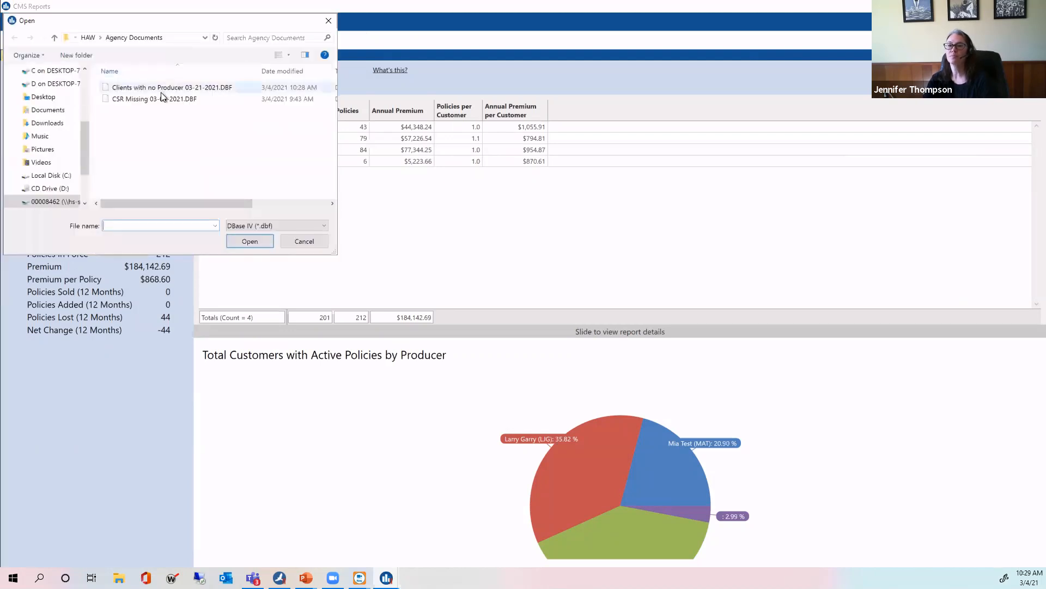
click(173, 89)
double_click(173, 90)
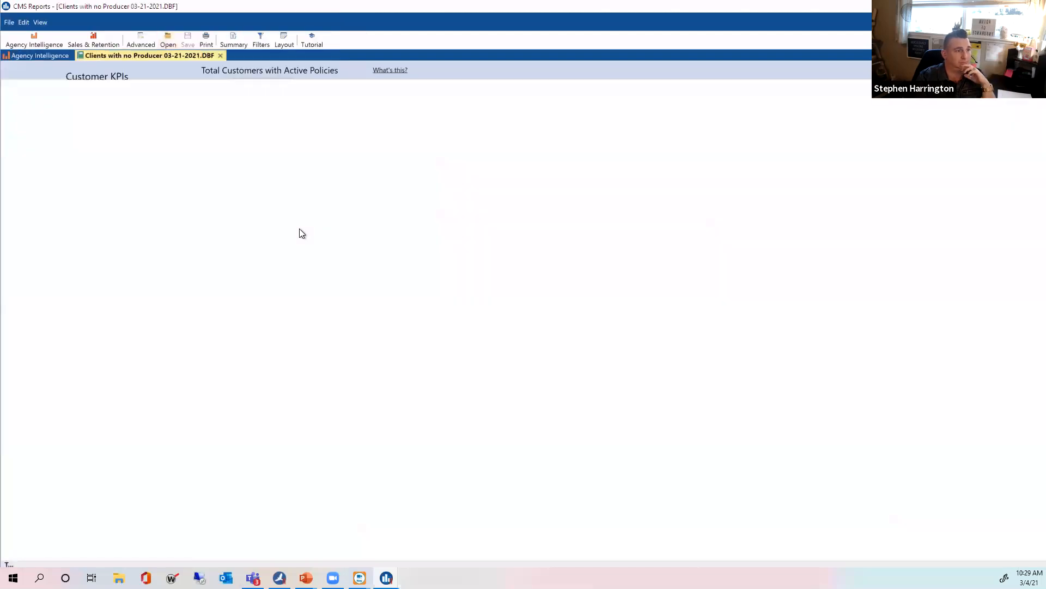
Open the Crazy Cow Farm, Llc client from the report and step forward through the clients to the last one
click(104, 101)
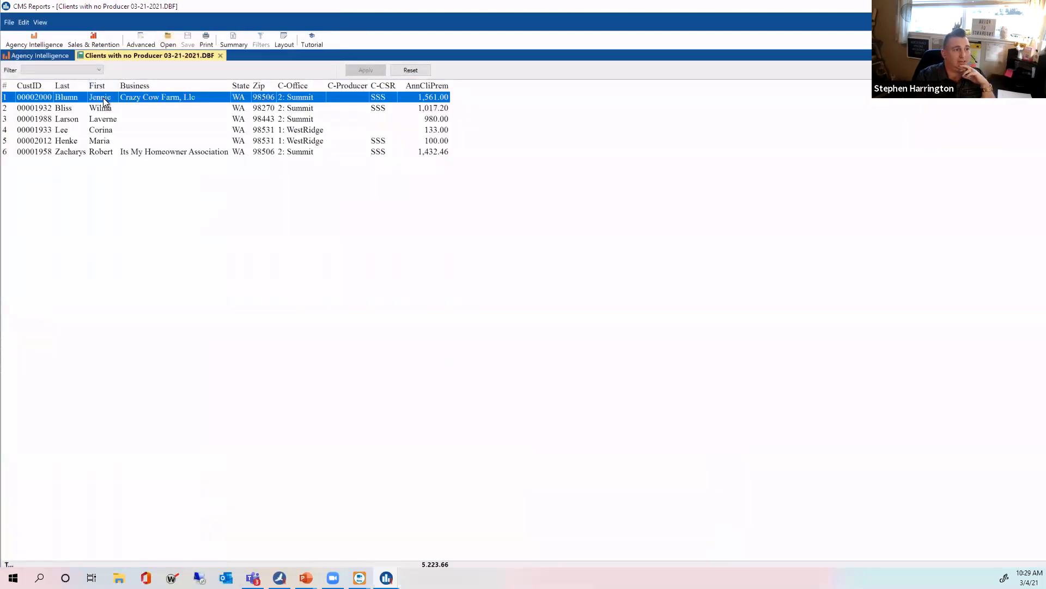
double_click(105, 101)
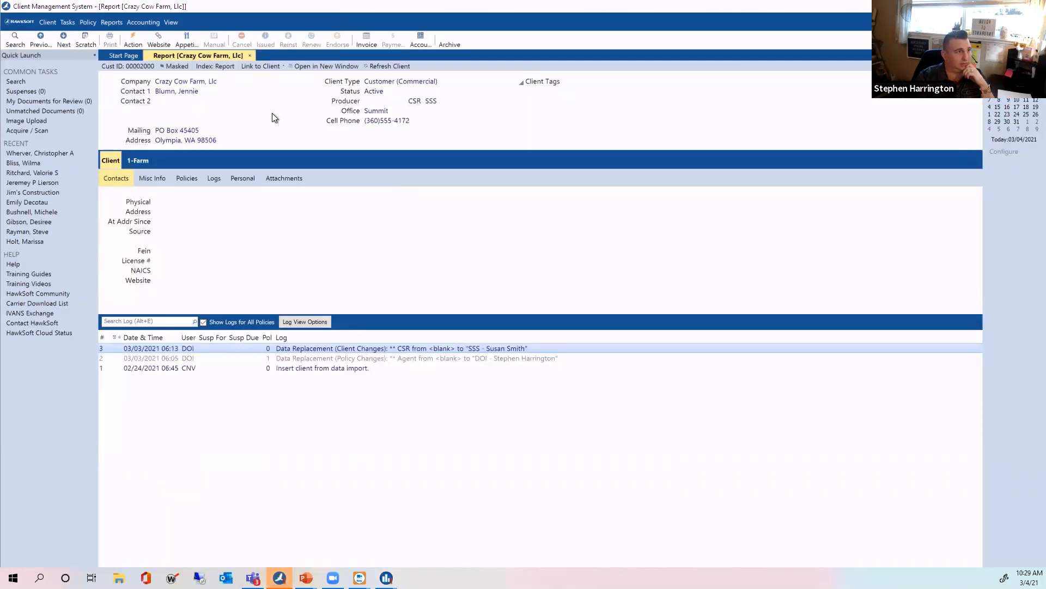
click(65, 46)
click(67, 46)
click(66, 42)
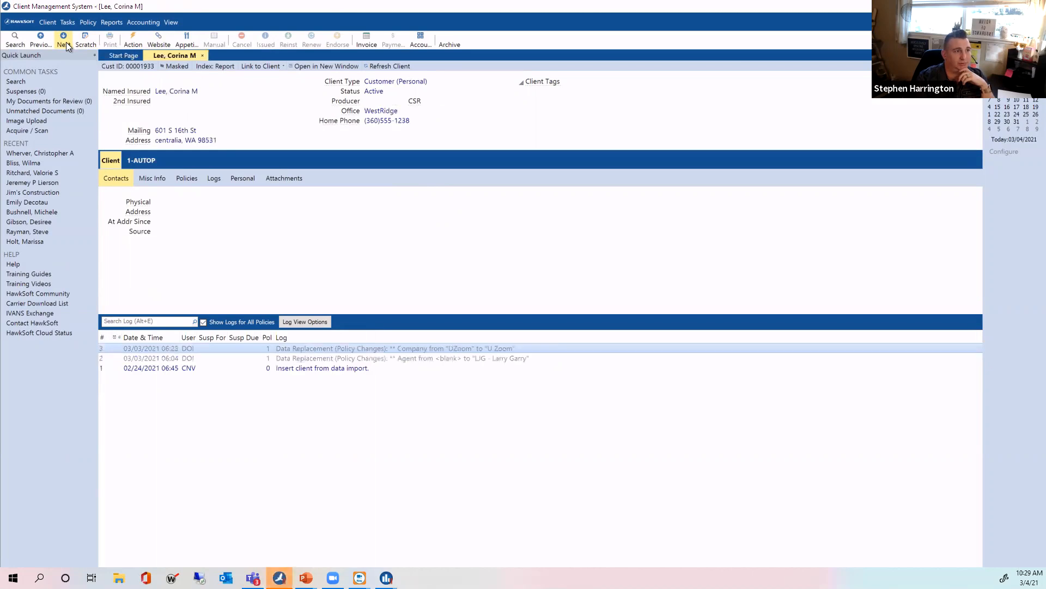
click(66, 42)
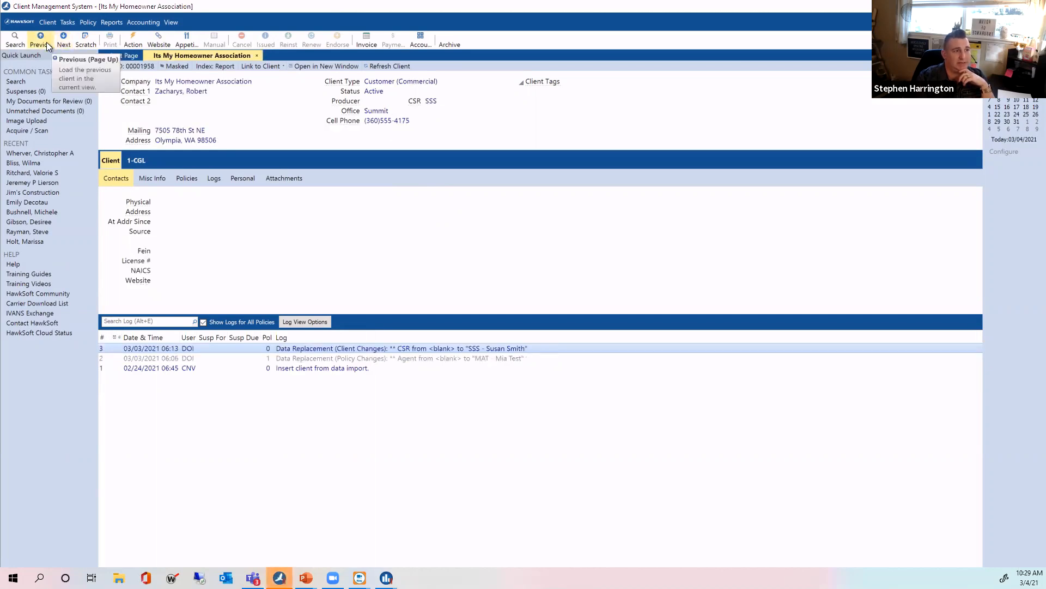
Step back through the report's clients to Crazy Cow Farm, Llc and forward again to the fifth client
click(47, 42)
click(57, 42)
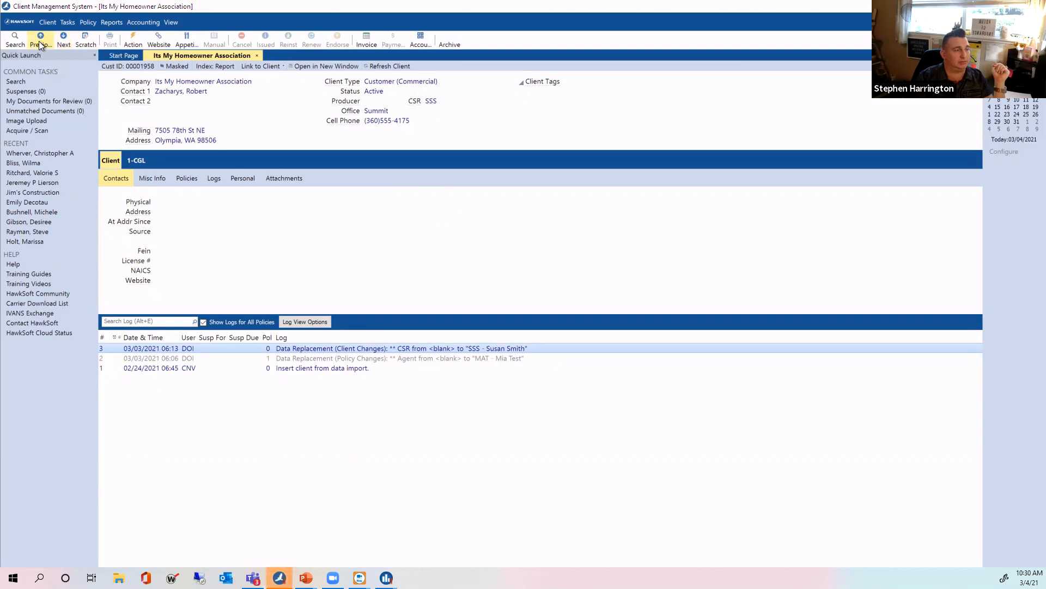
click(38, 41)
click(38, 41)
click(38, 41)
click(38, 41)
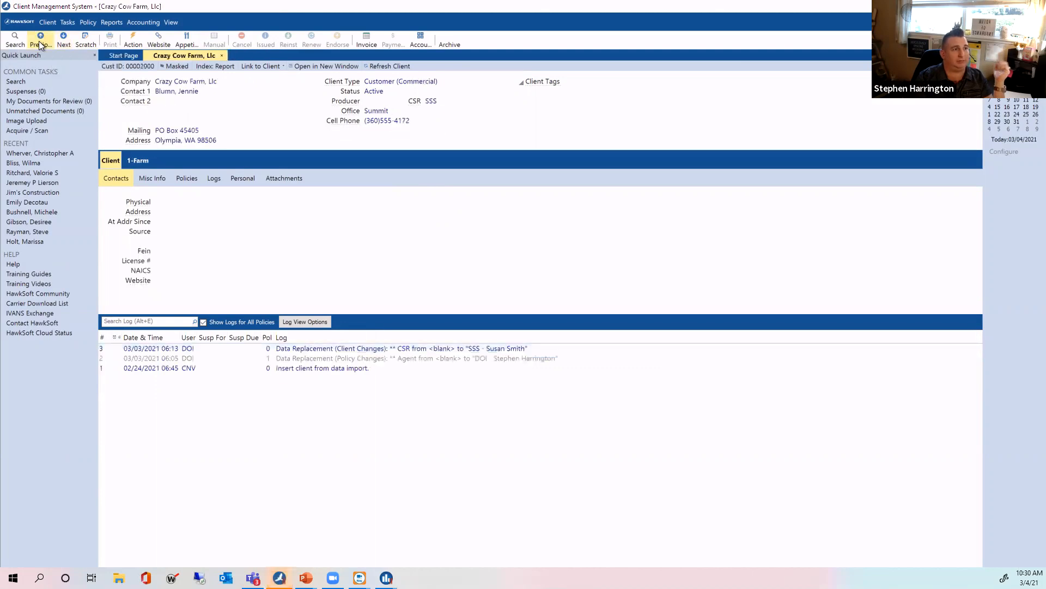
click(67, 41)
click(67, 43)
click(67, 43)
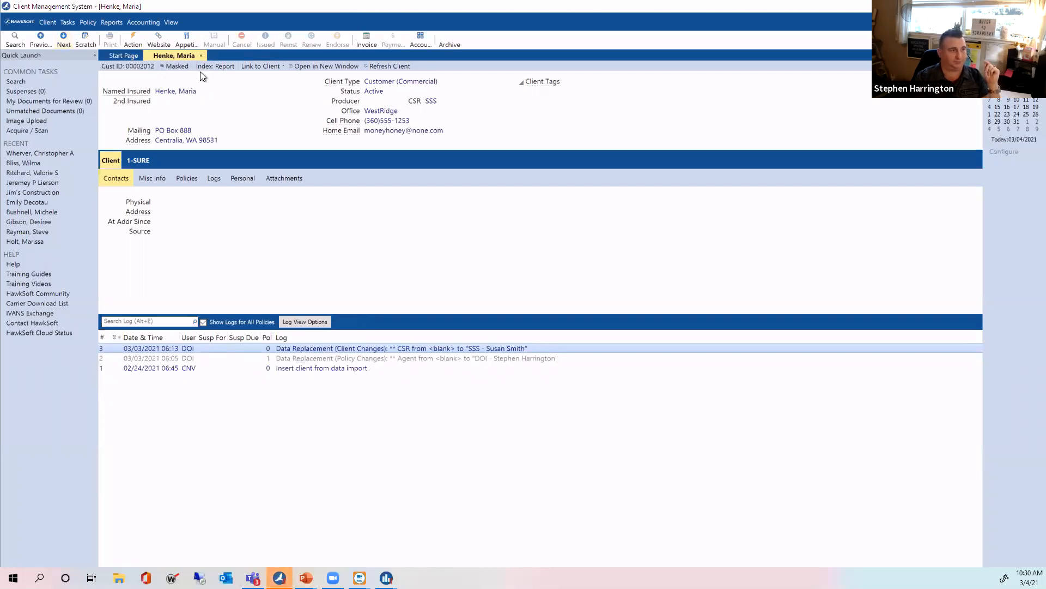
Close the client record and the CMS Reports window holding the Clients with no Producer report
click(201, 55)
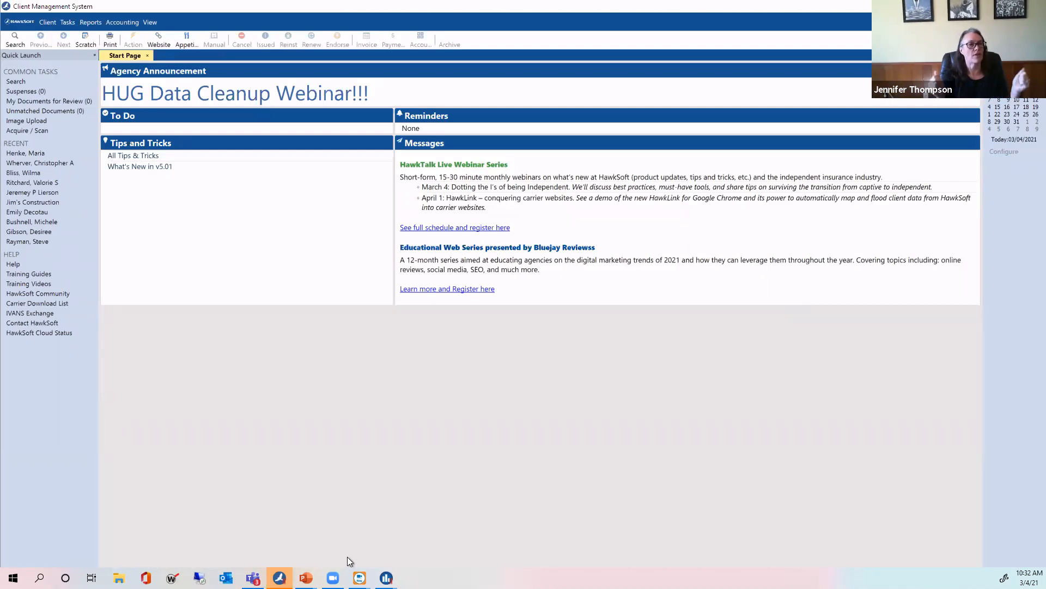
mouse_move(386, 578)
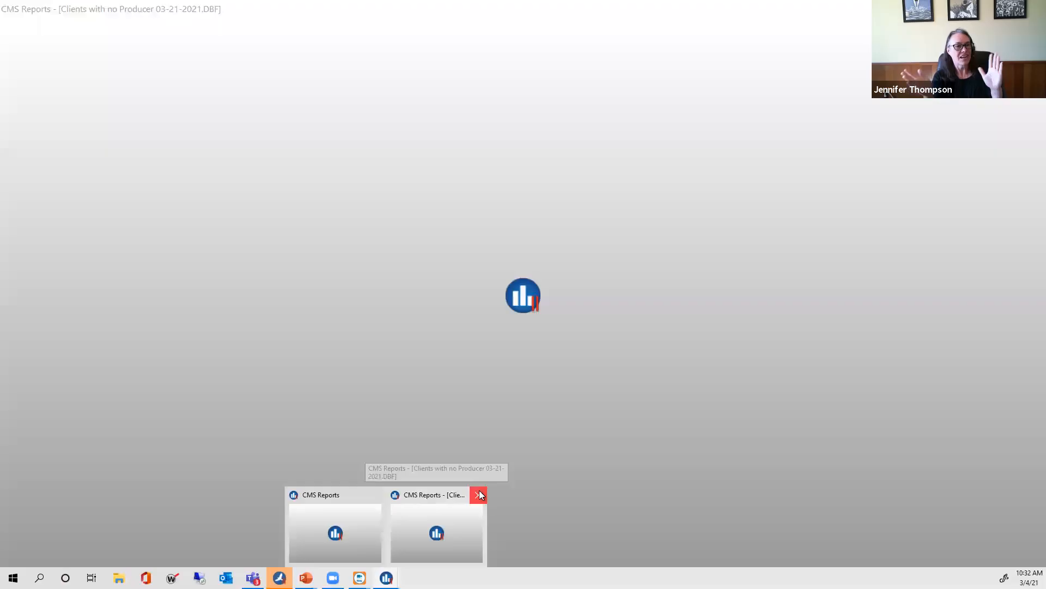
click(479, 494)
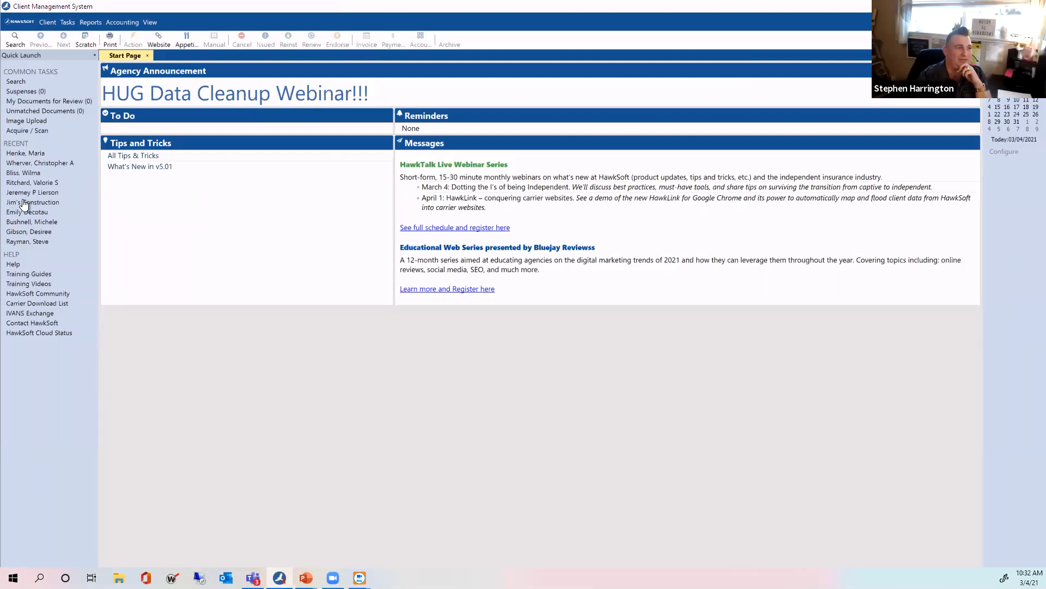
Open the second client in the recent clients and open its Name and Address details for editing
click(38, 163)
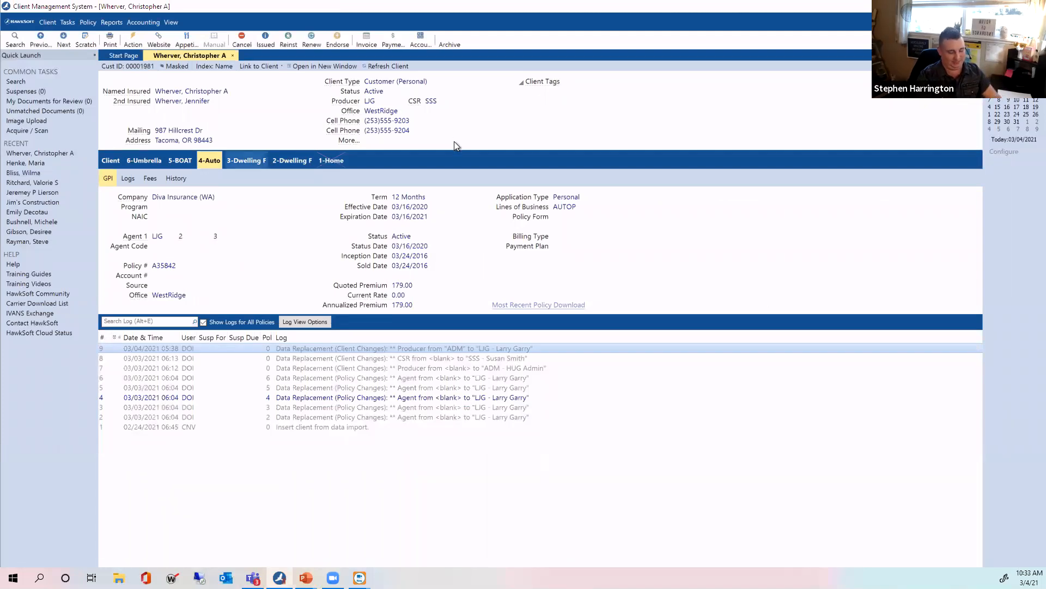
key(Return)
key(Return)
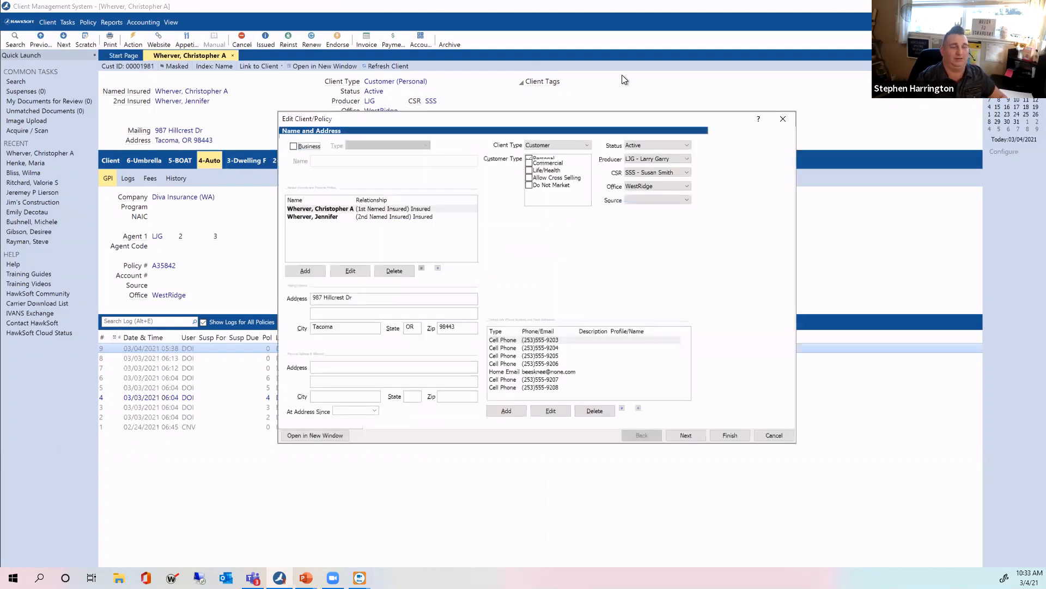
Set the client's producer to MAT and save the change with no change form and no log comment
click(646, 159)
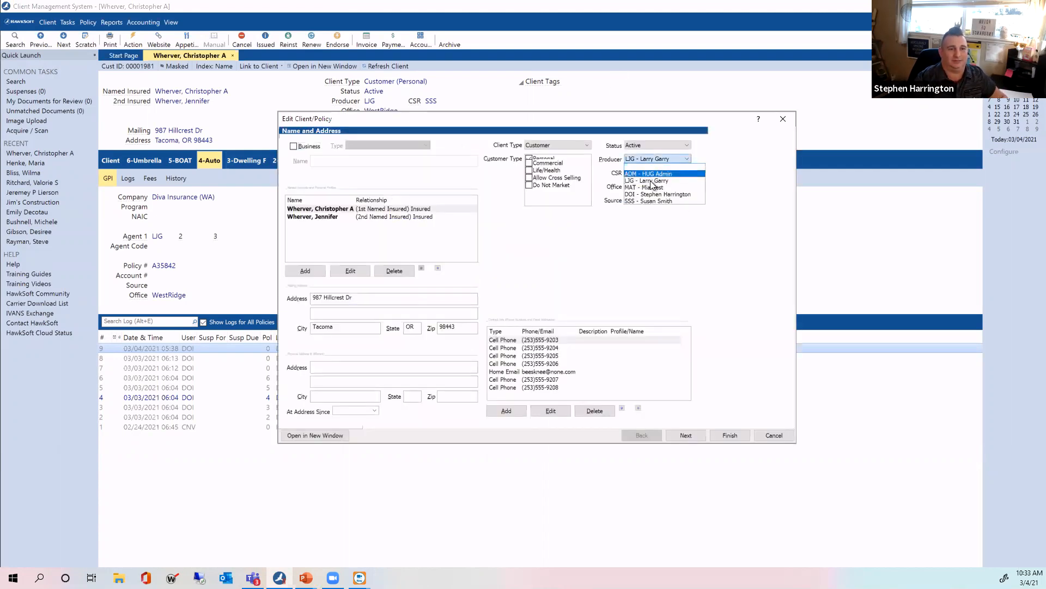
click(649, 187)
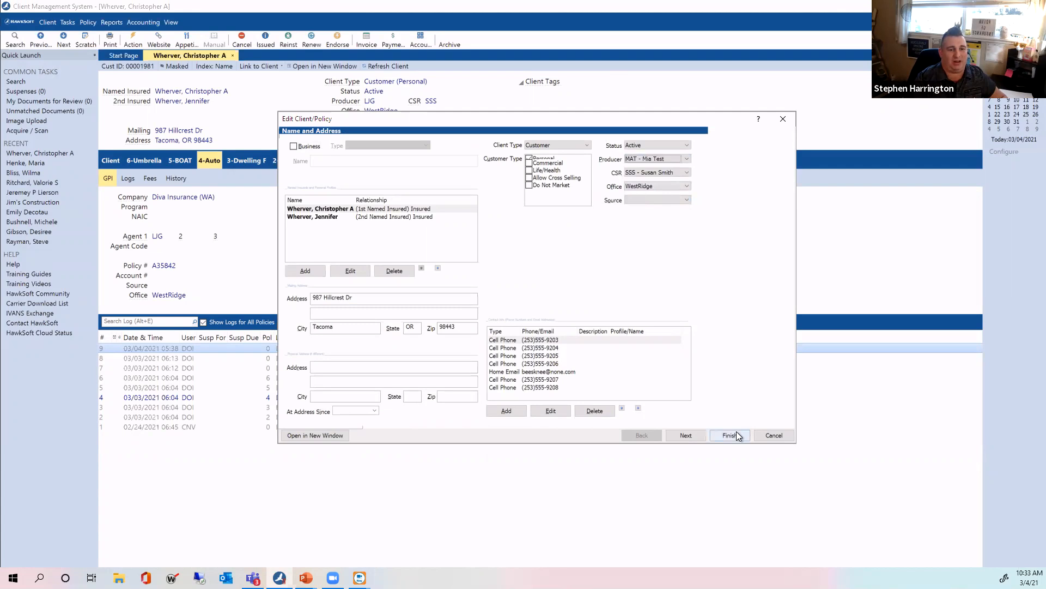
click(717, 432)
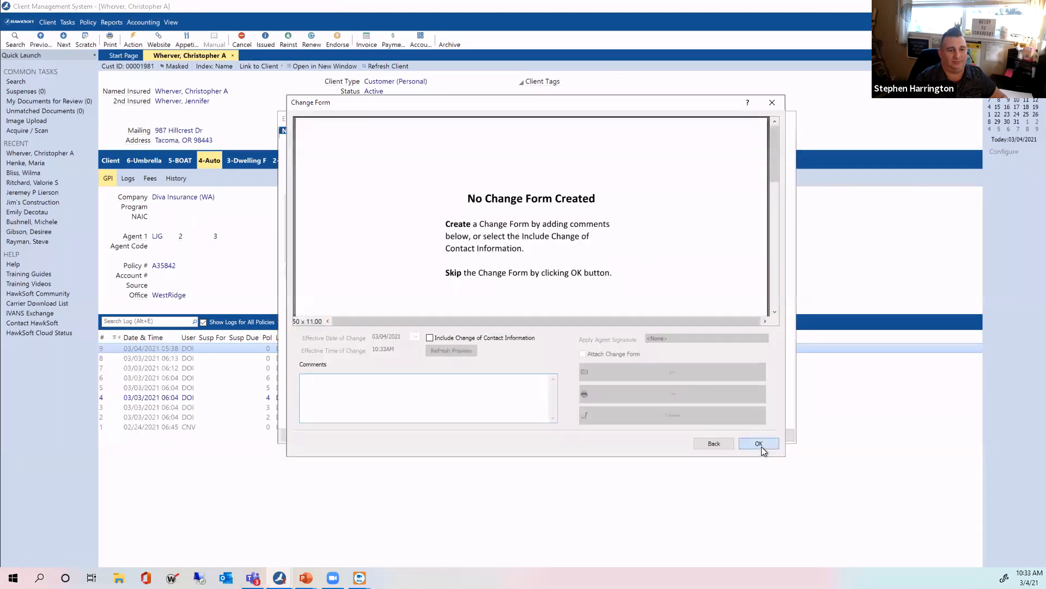
click(759, 443)
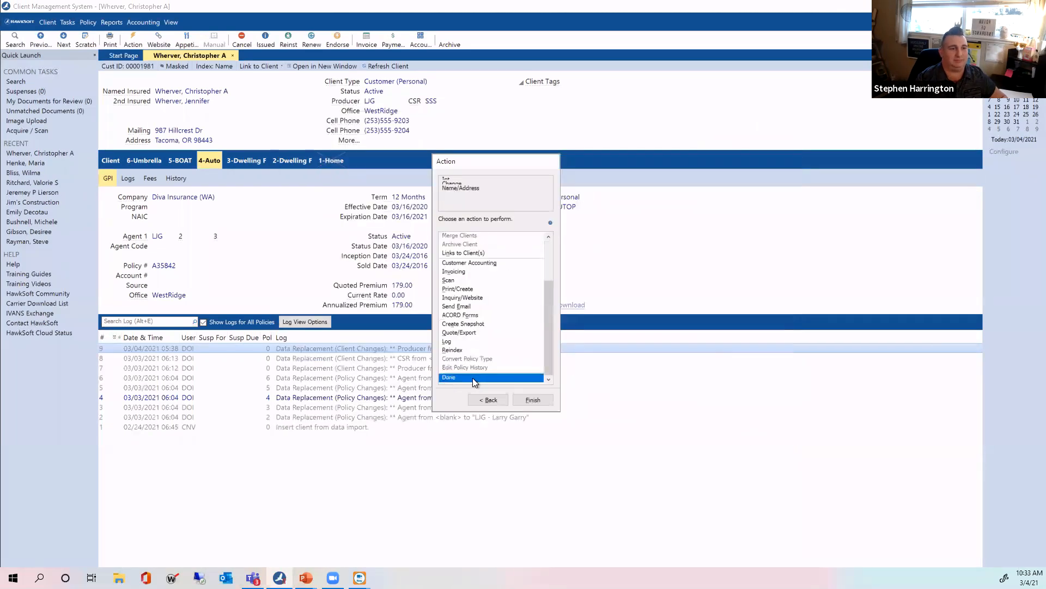
double_click(473, 377)
click(638, 175)
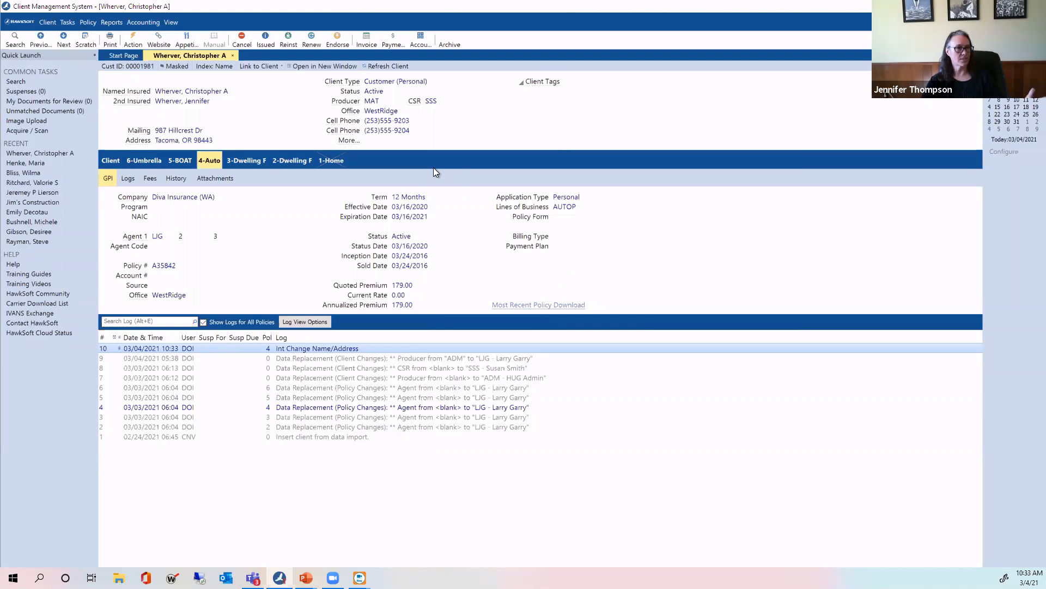
click(593, 502)
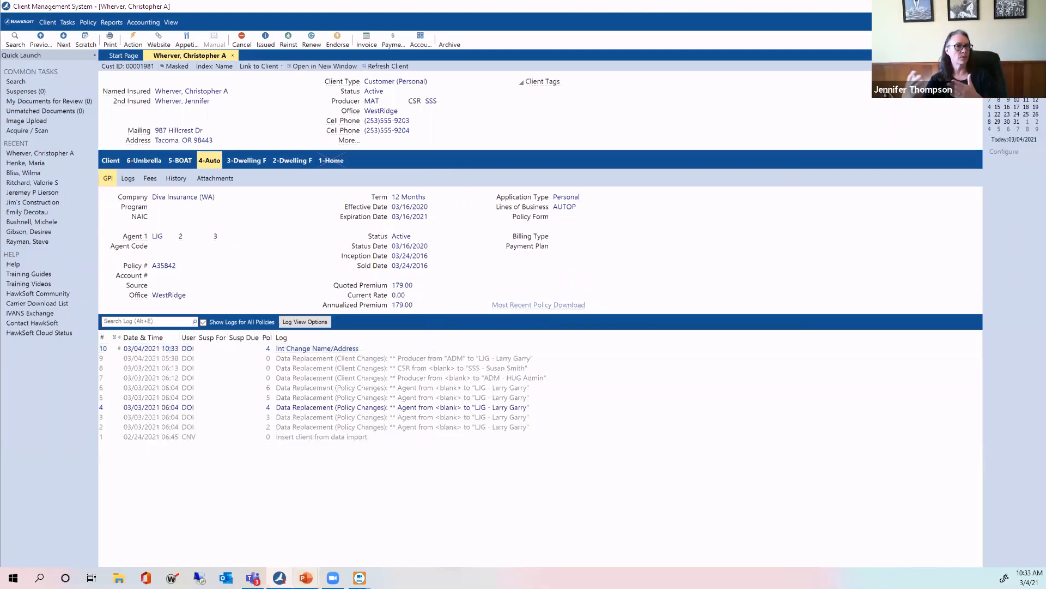
mouse_move(306, 578)
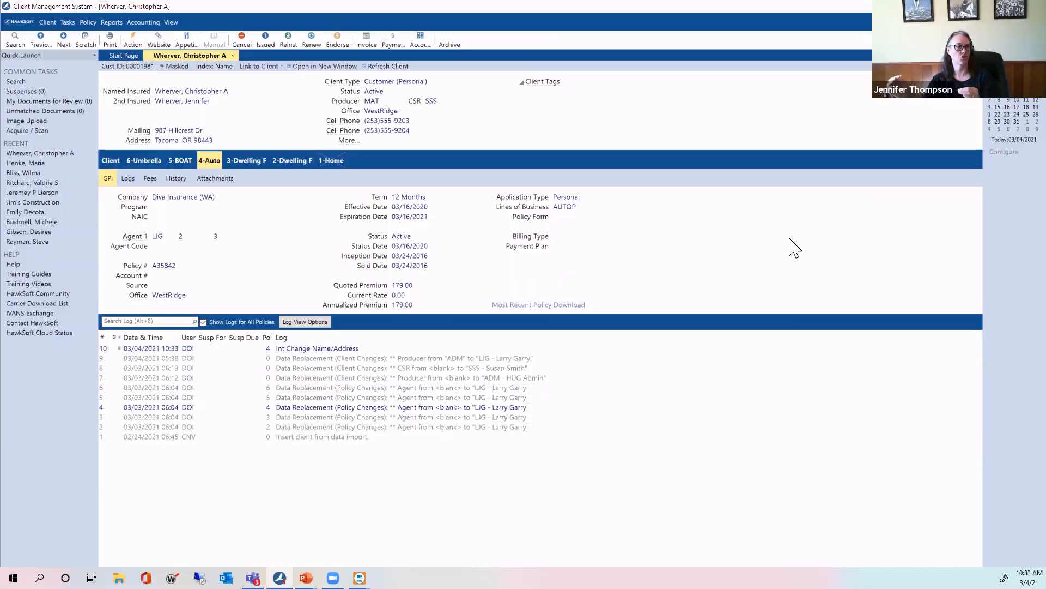
key(alt+Tab)
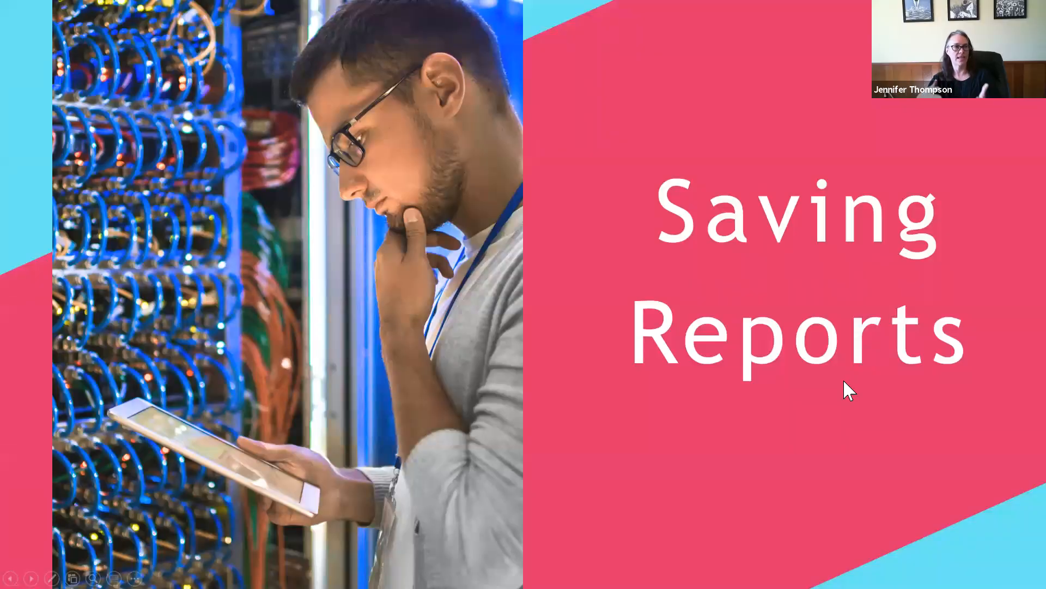
key(Right)
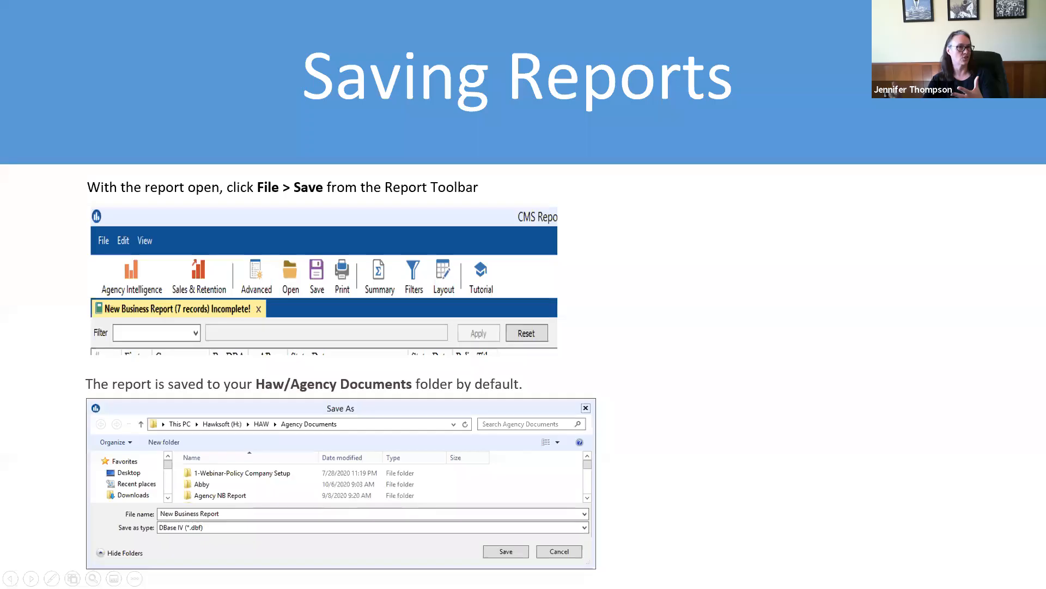
key(Right)
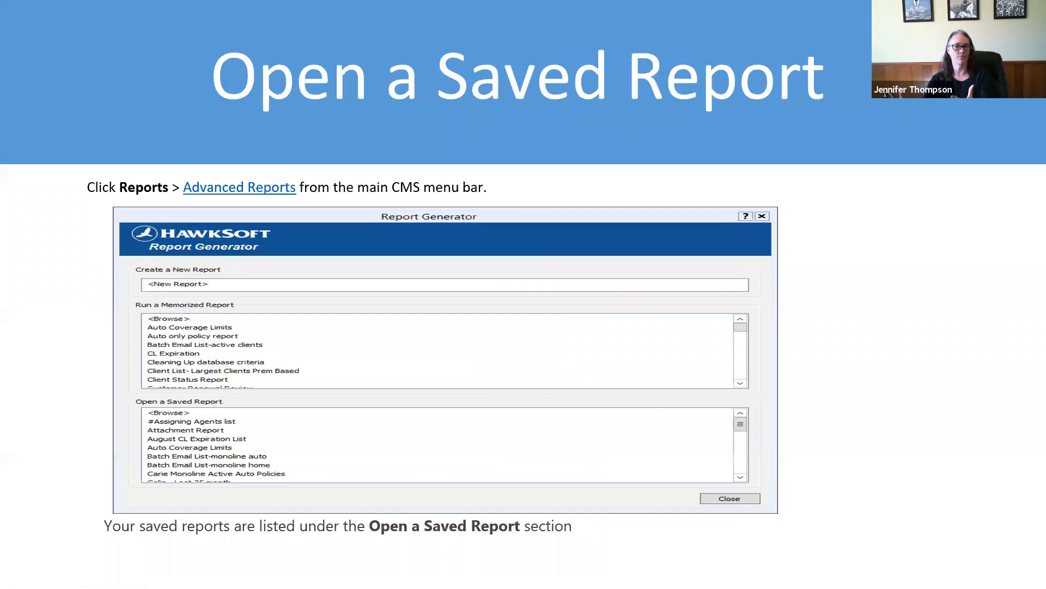
key(Right)
key(Right)
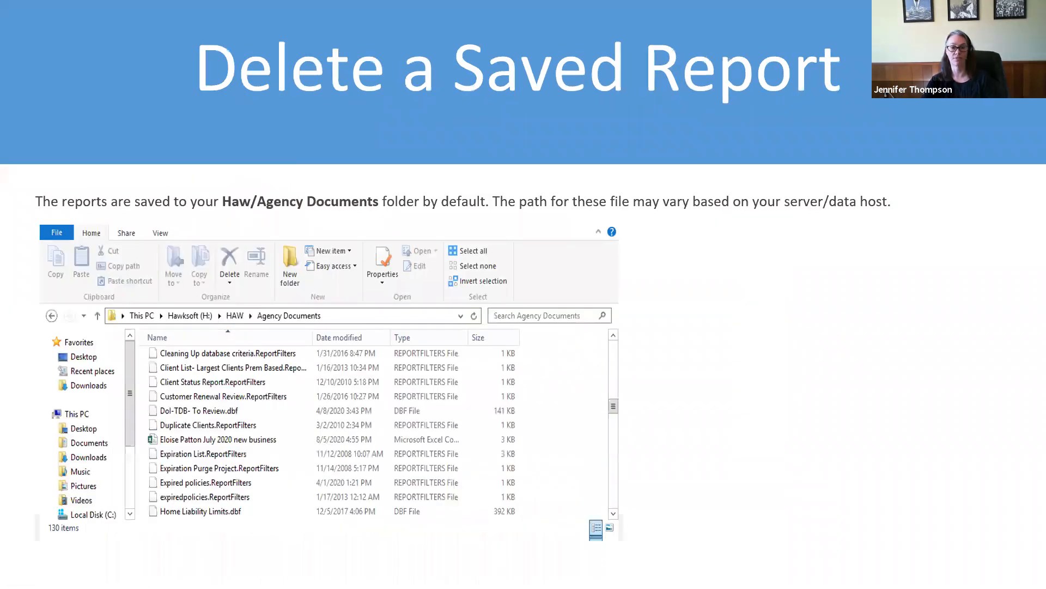
key(Right)
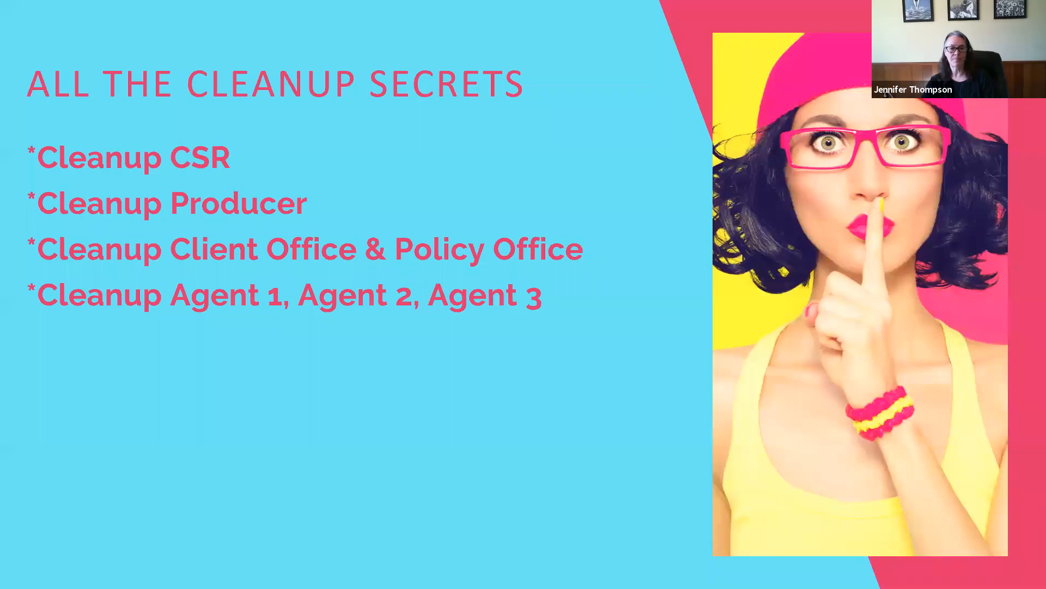
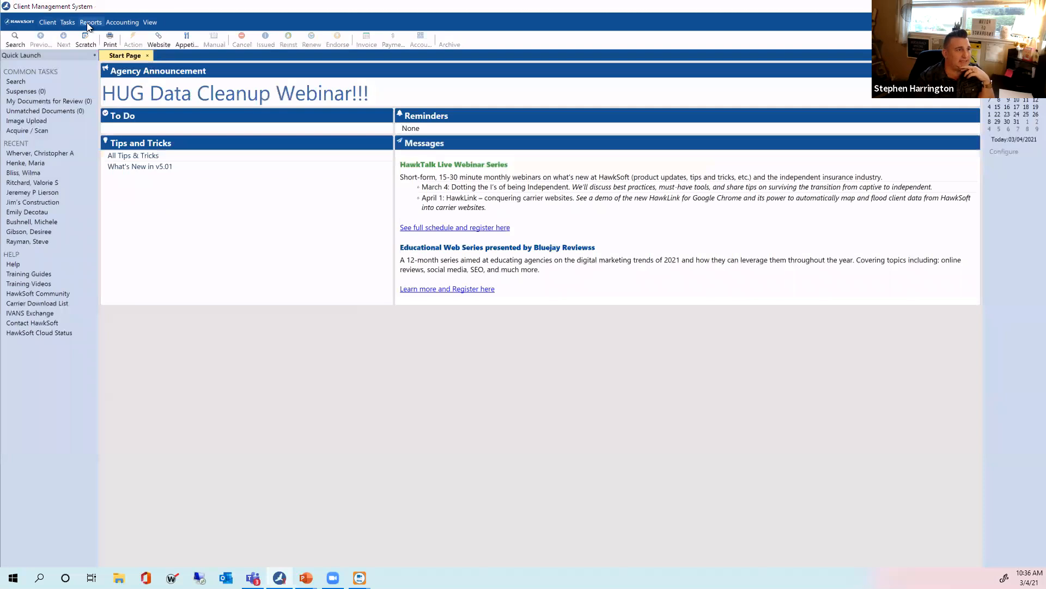
Open the Agency Intelligence report in a maximized window and group the customers with active policies by CSR
click(103, 42)
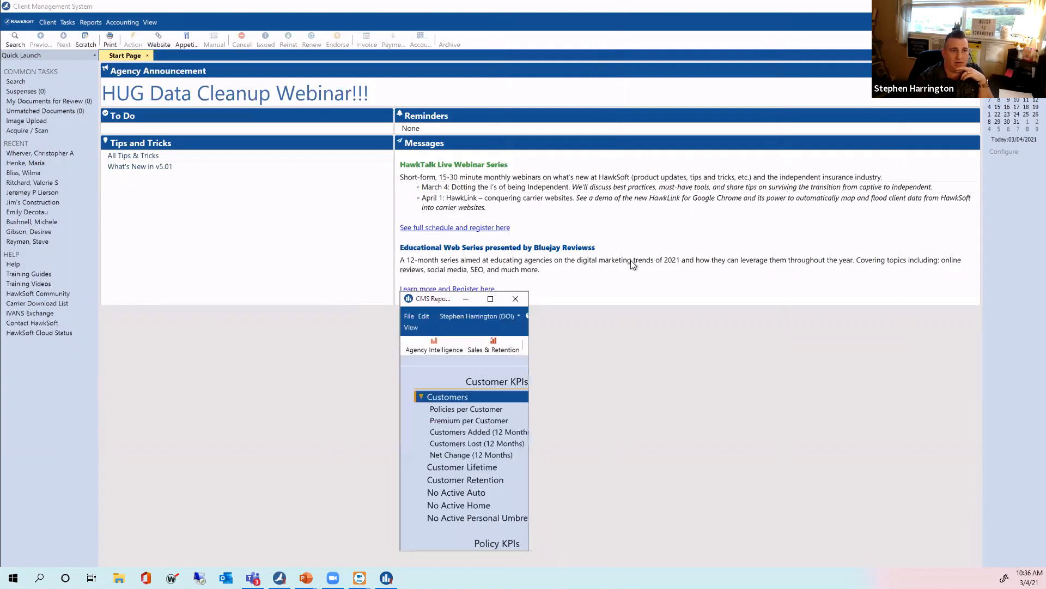
click(491, 300)
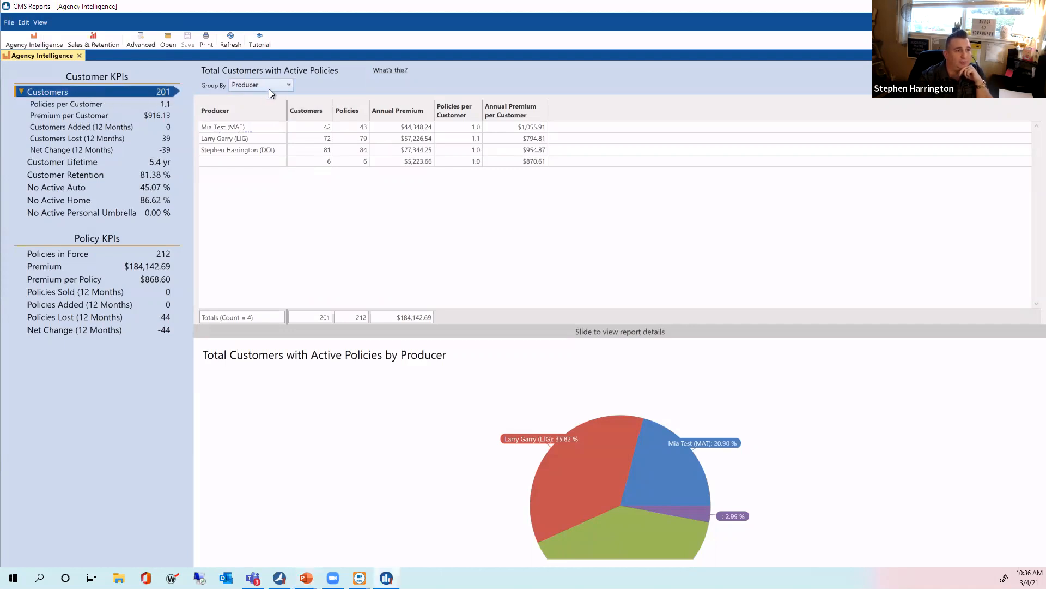
click(289, 89)
click(272, 112)
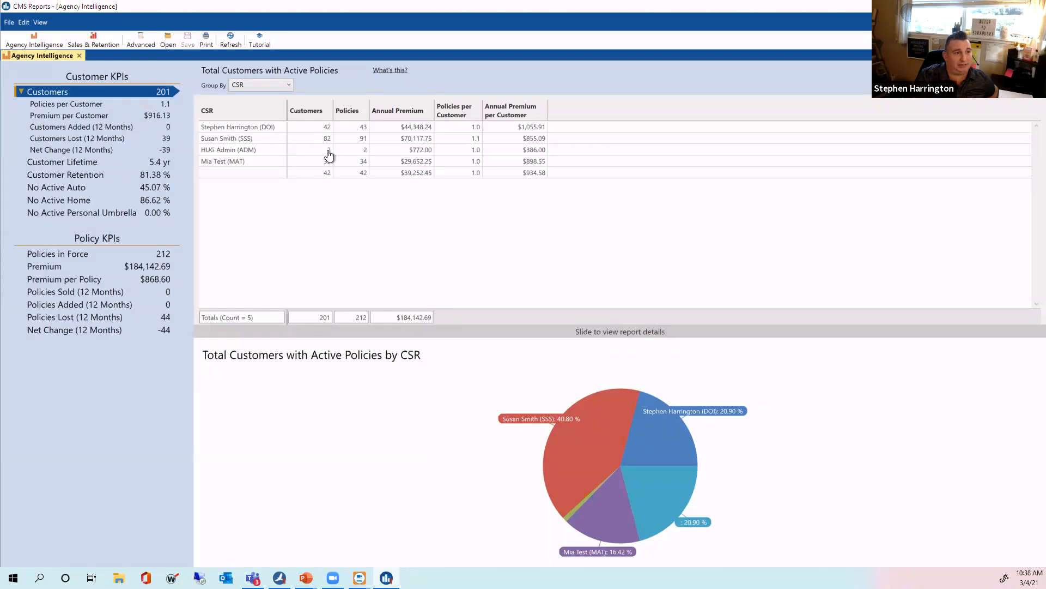
Drill into the customers assigned to the HUG Admin (ADM) CSR and open the first client listed
click(329, 155)
double_click(329, 155)
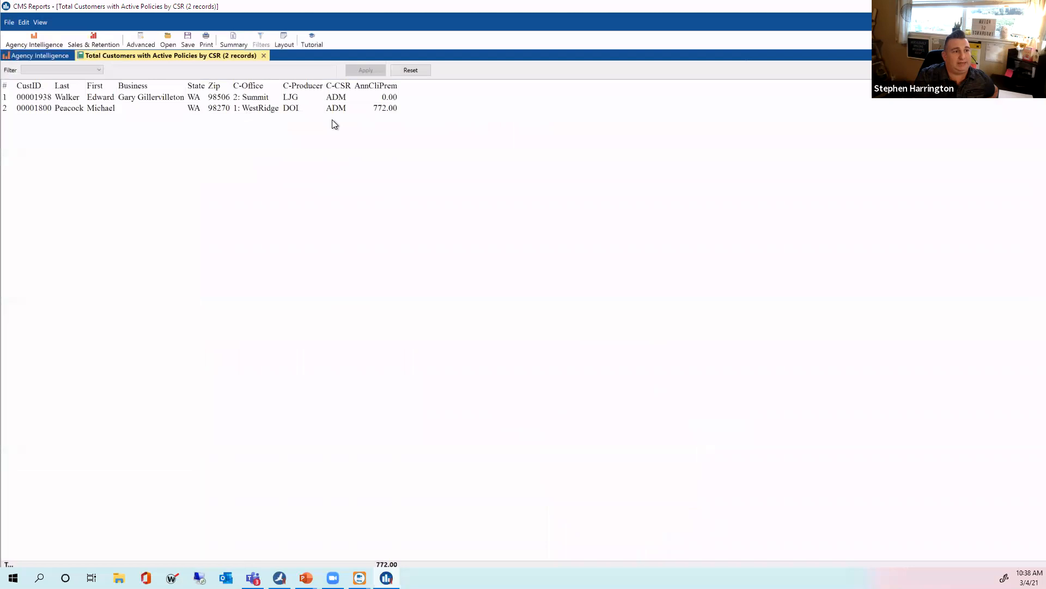
double_click(294, 102)
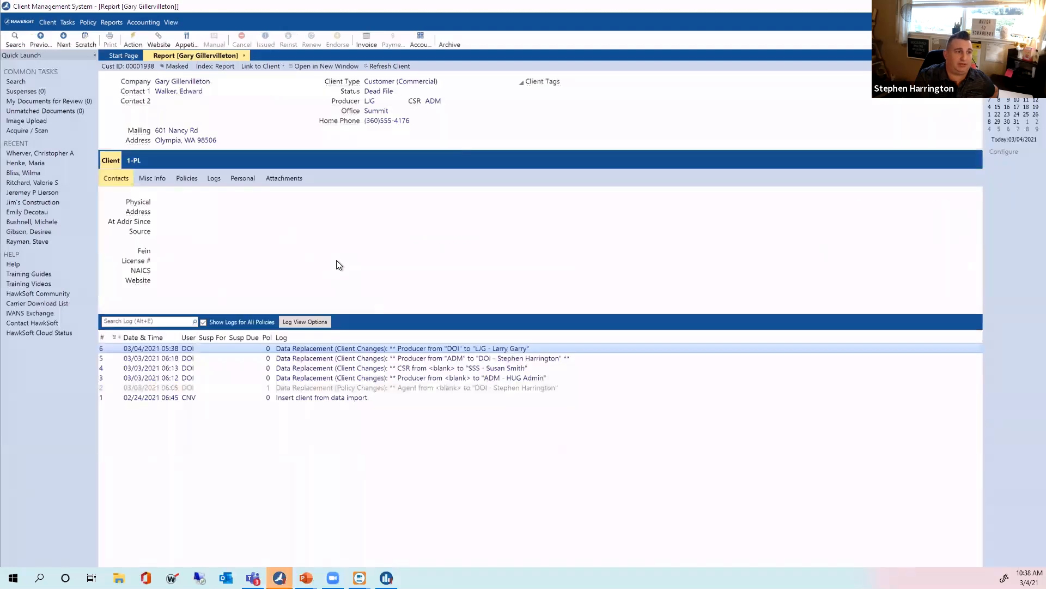
Edit the client's Name and Address details to set the CSR to MAT, and save with a blank log comment
key(Return)
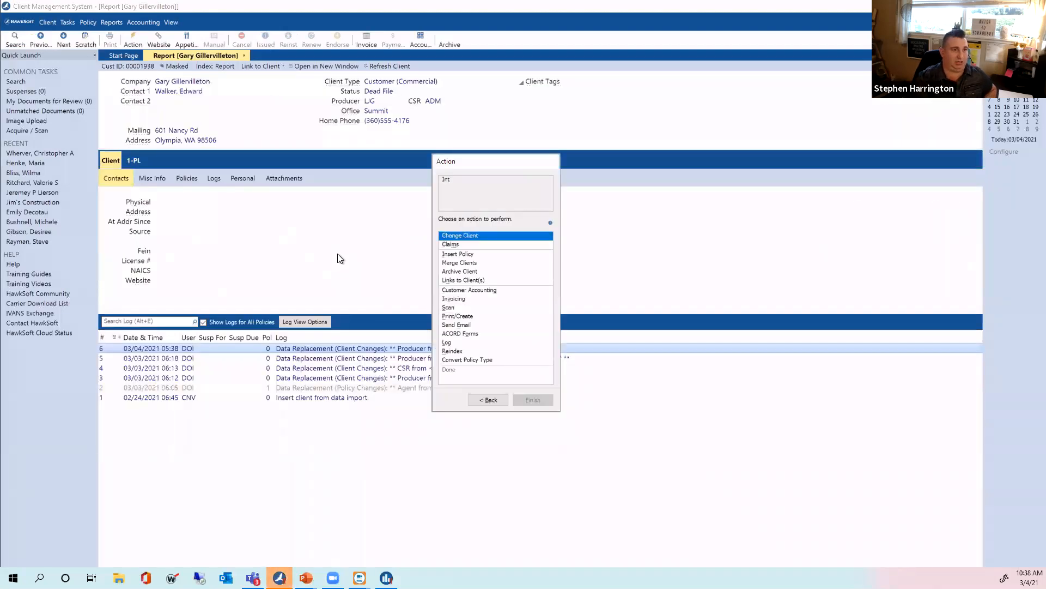
key(Return)
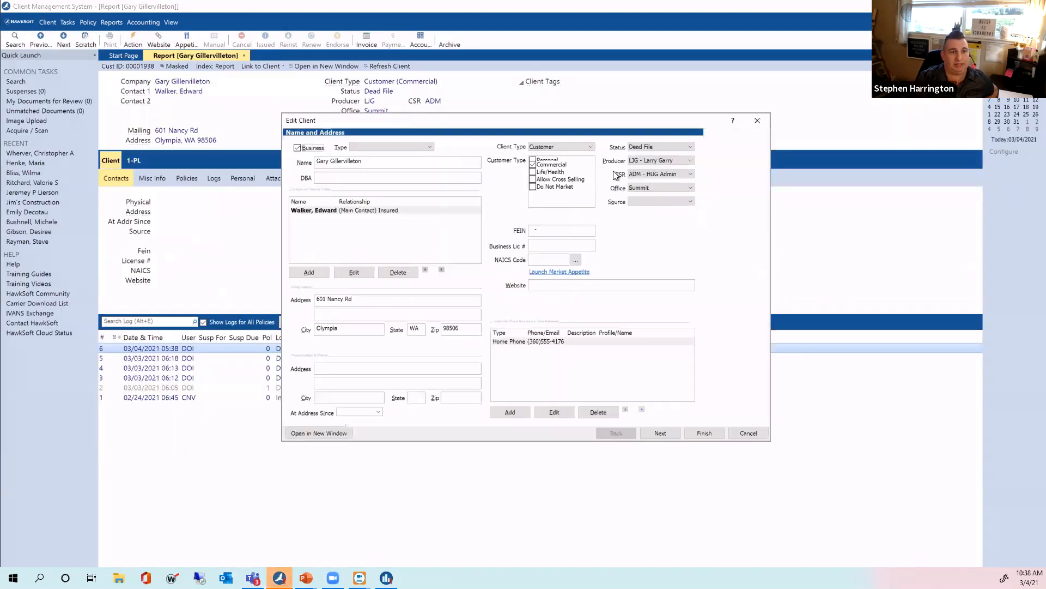
click(649, 162)
click(648, 162)
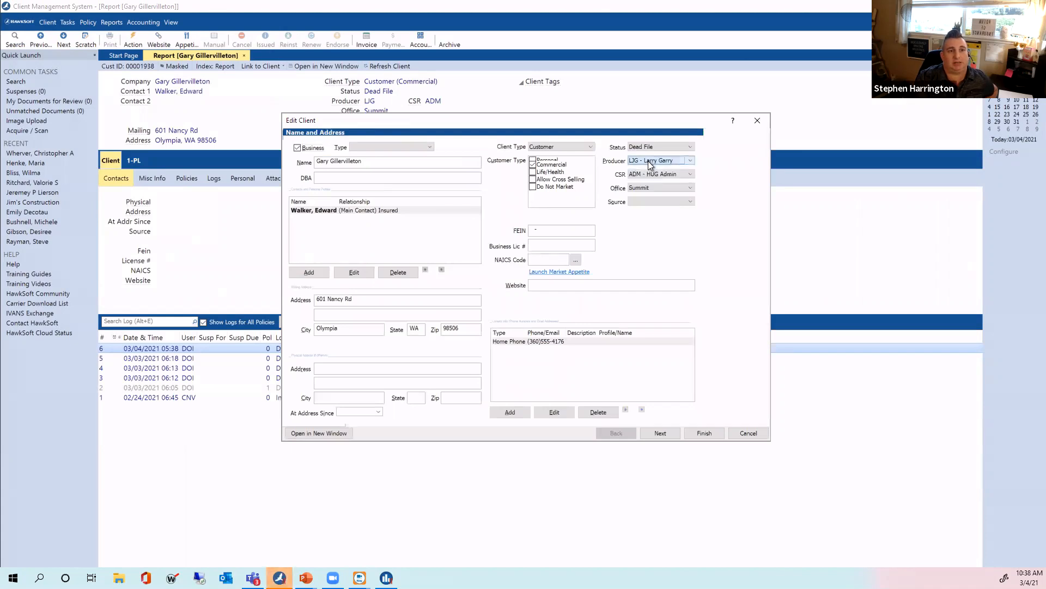
click(648, 175)
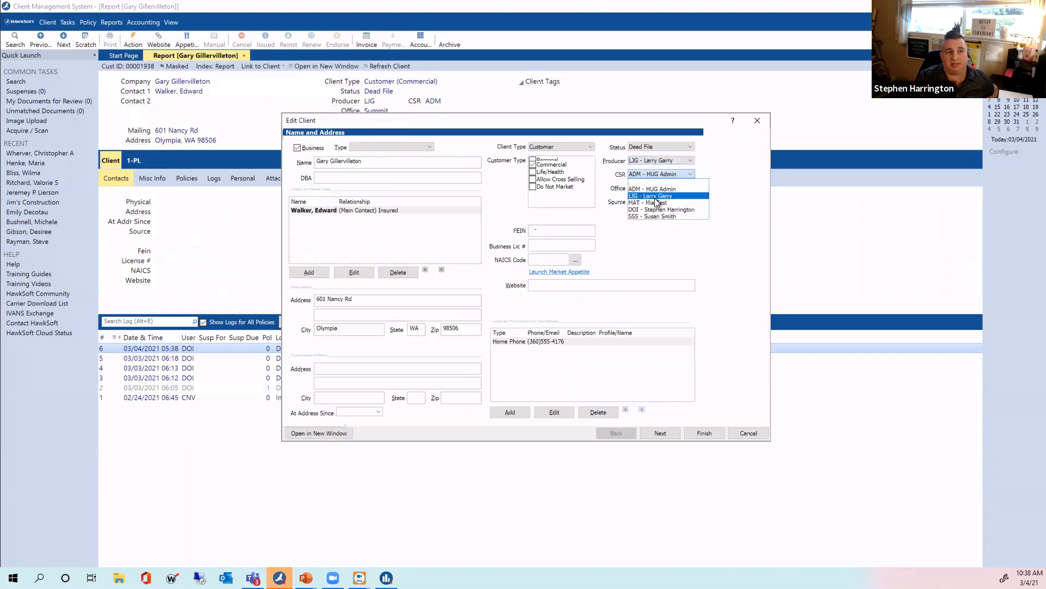
click(658, 202)
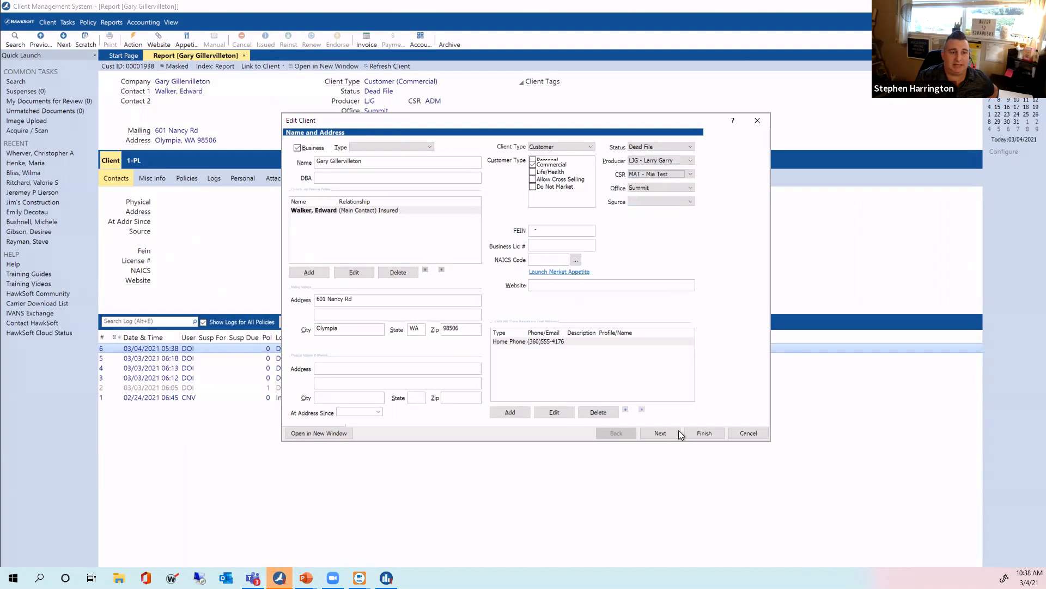
click(702, 433)
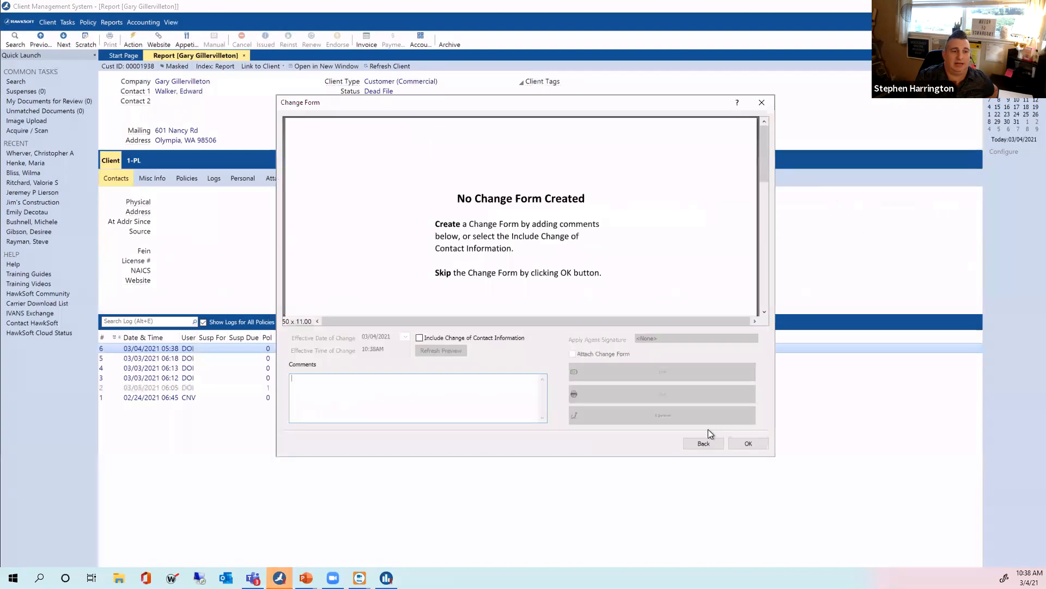
click(734, 437)
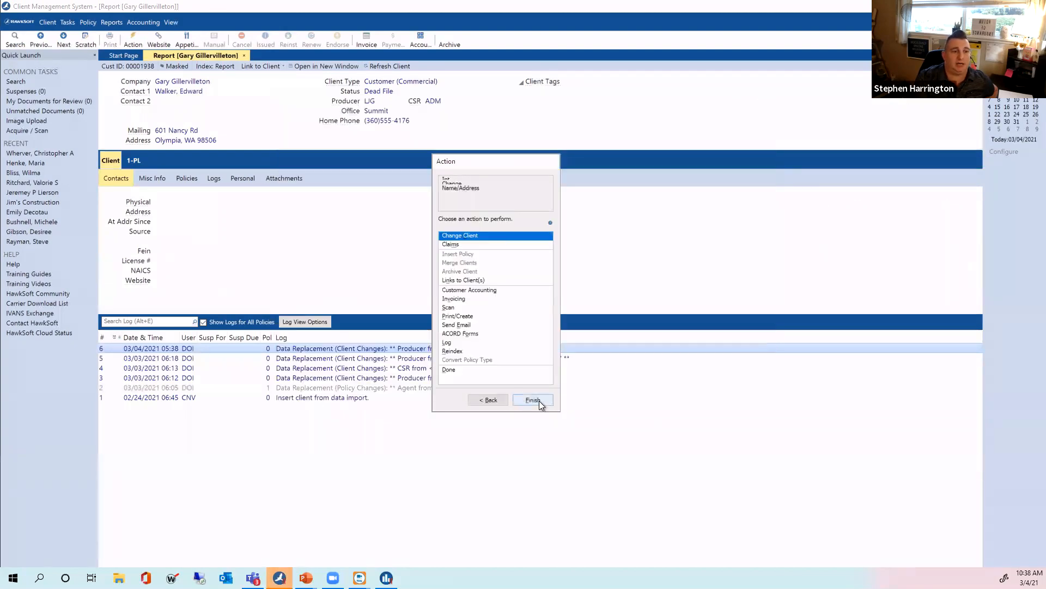
click(538, 401)
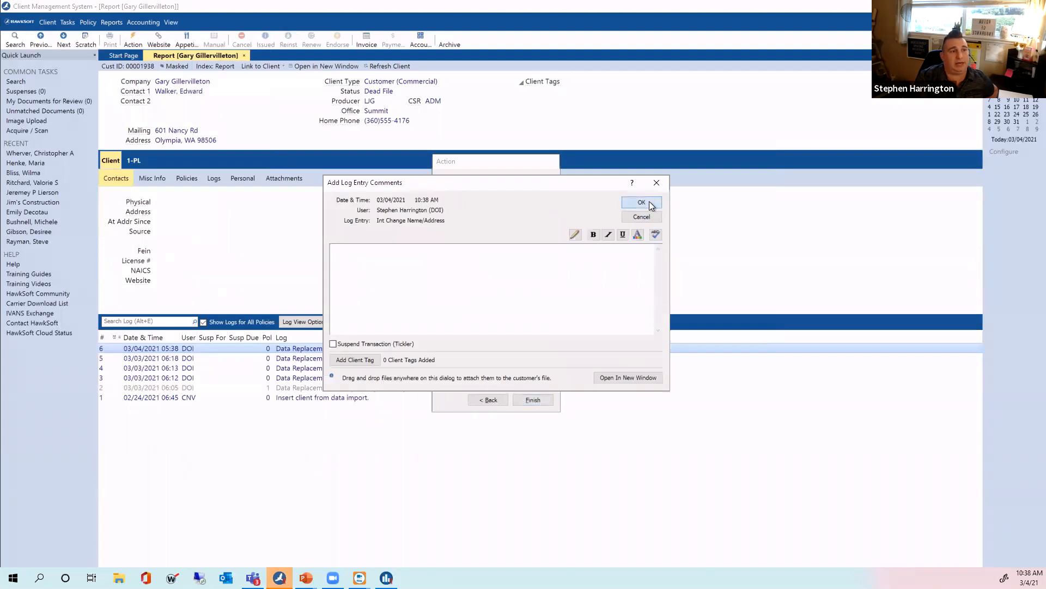
click(642, 202)
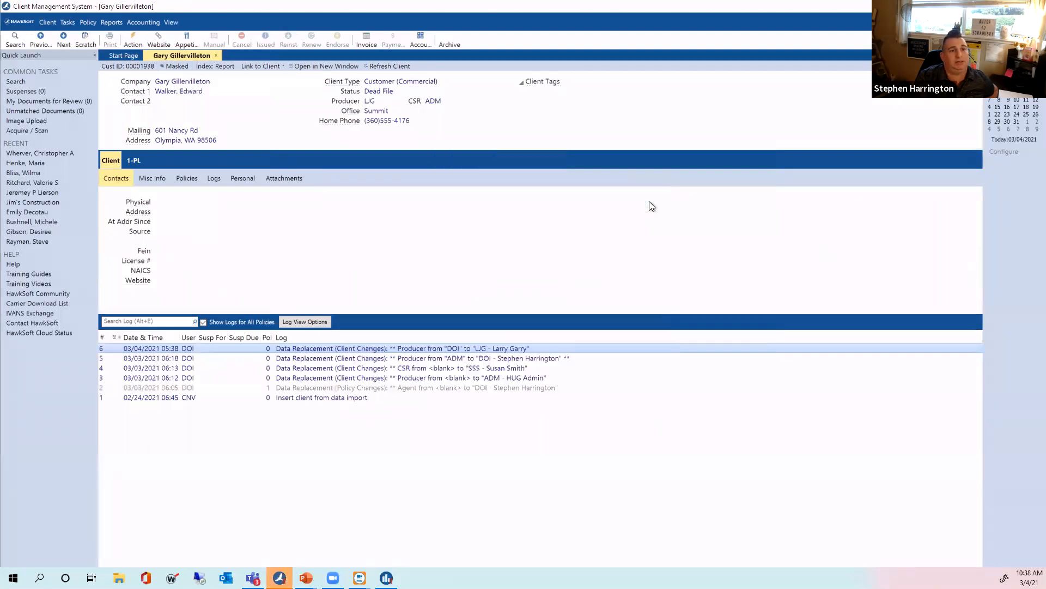
Move to the next client in the report and open its Name and Address details for editing
click(64, 42)
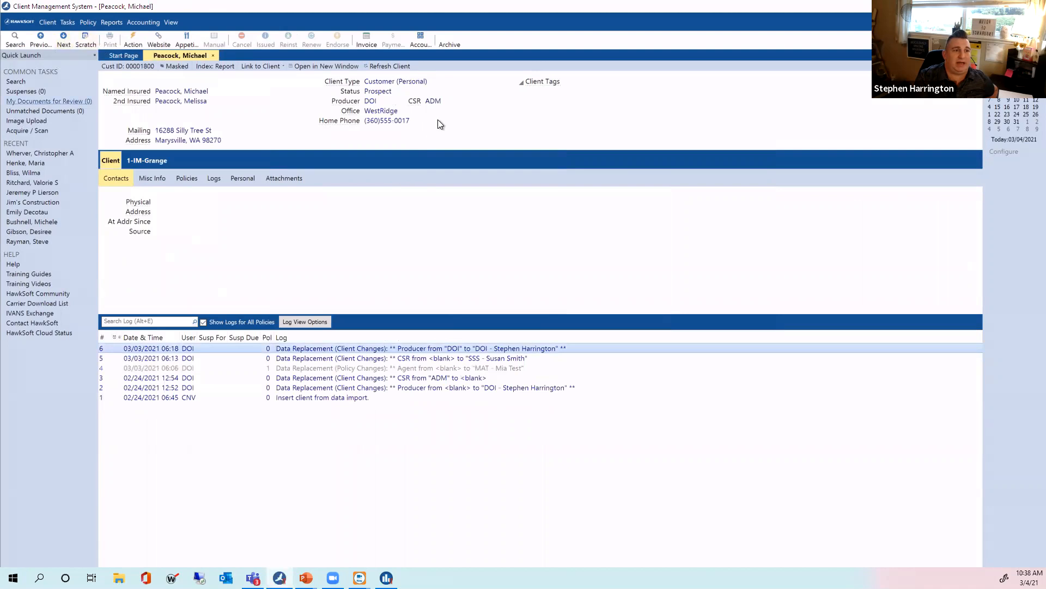
right_click(467, 249)
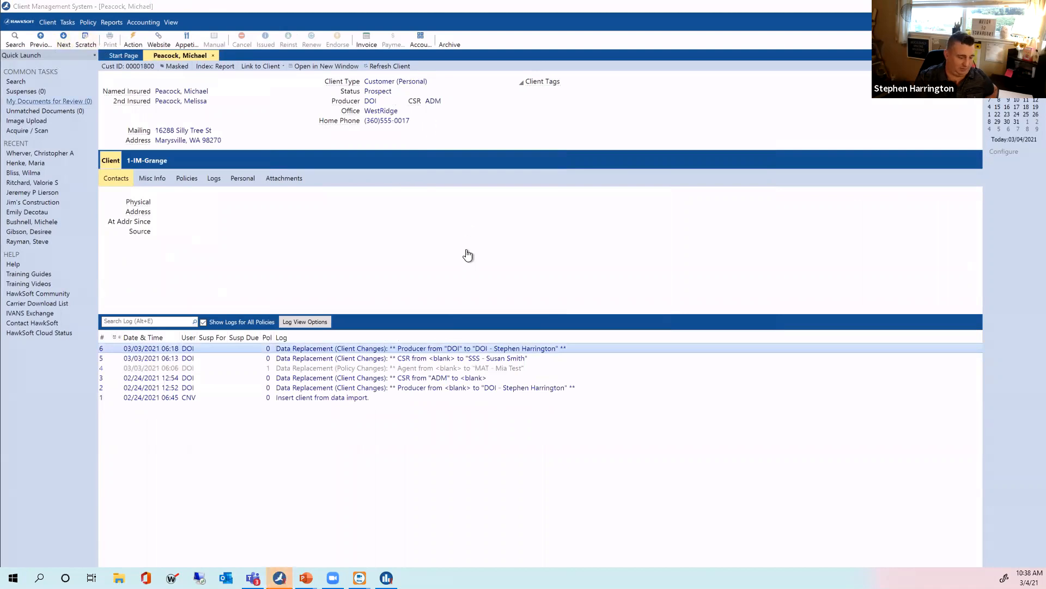
click(467, 250)
double_click(481, 238)
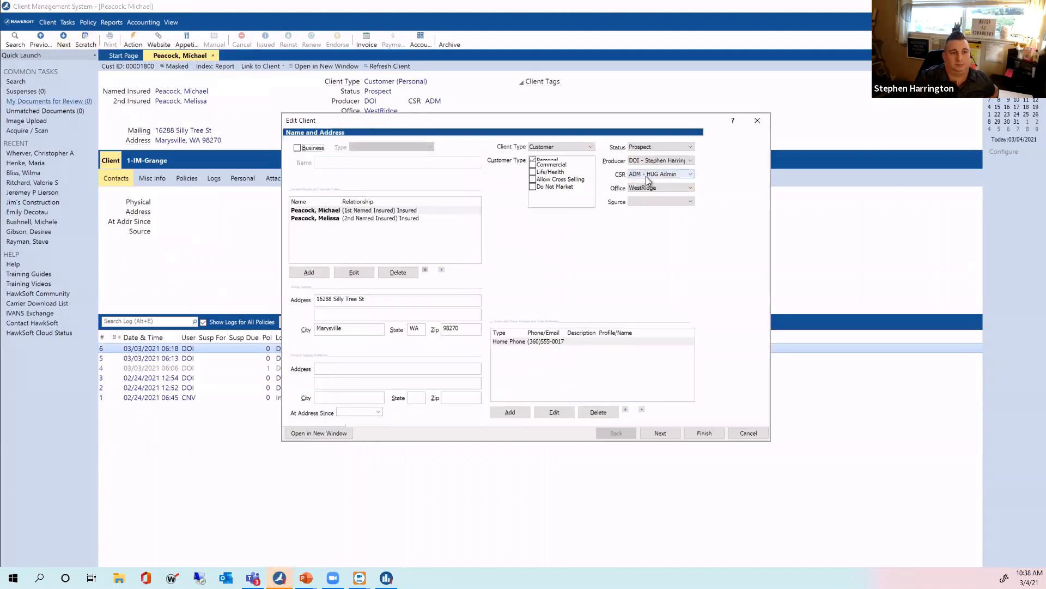
Set this second client's CSR to MAT, skip the change form and save with a blank log comment
click(645, 175)
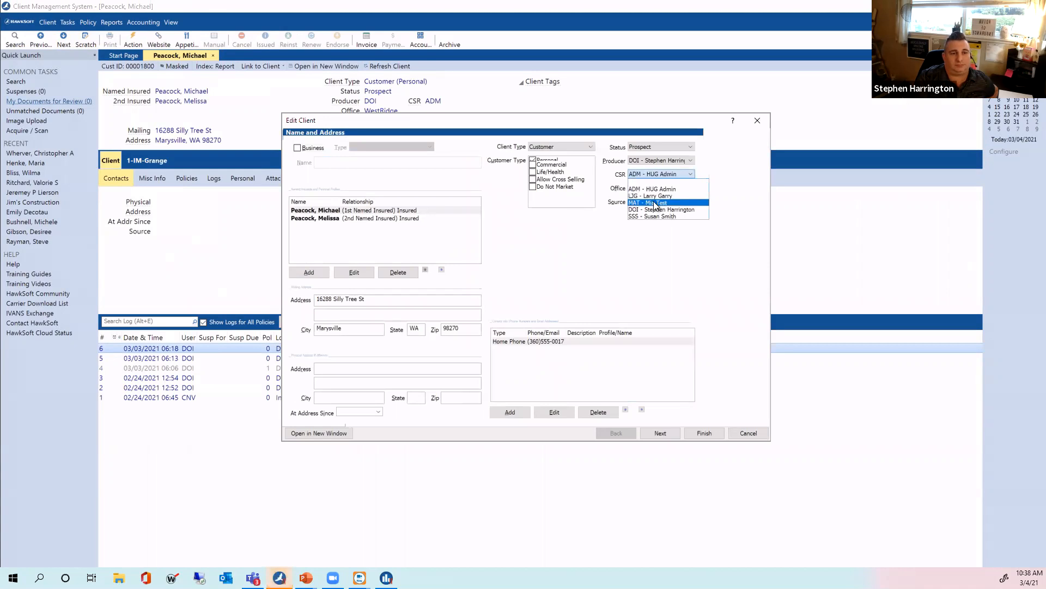
click(649, 202)
click(706, 432)
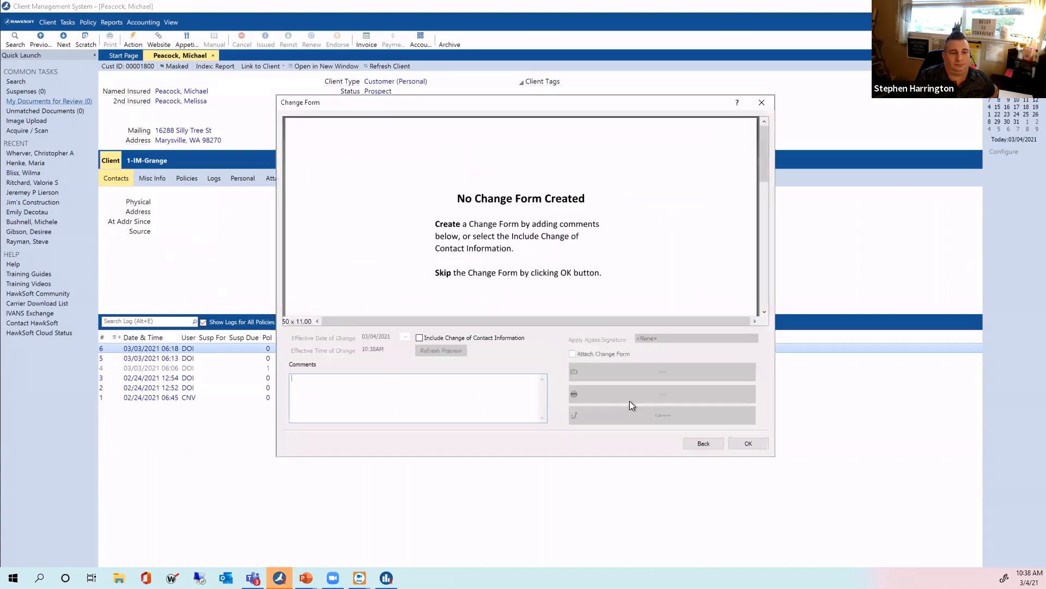
click(748, 442)
click(455, 376)
click(533, 400)
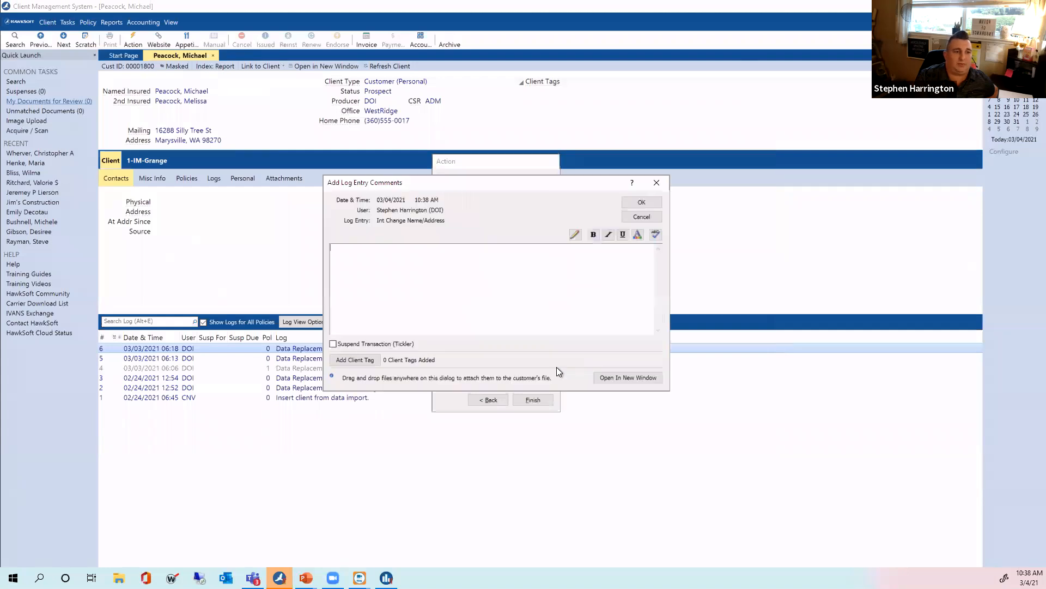
click(642, 206)
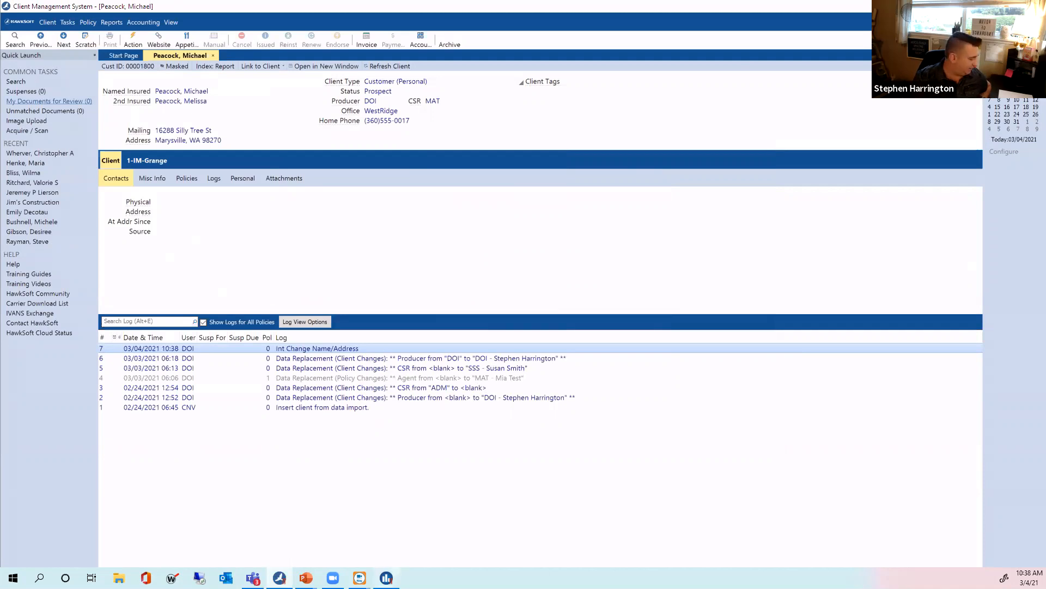
mouse_move(386, 578)
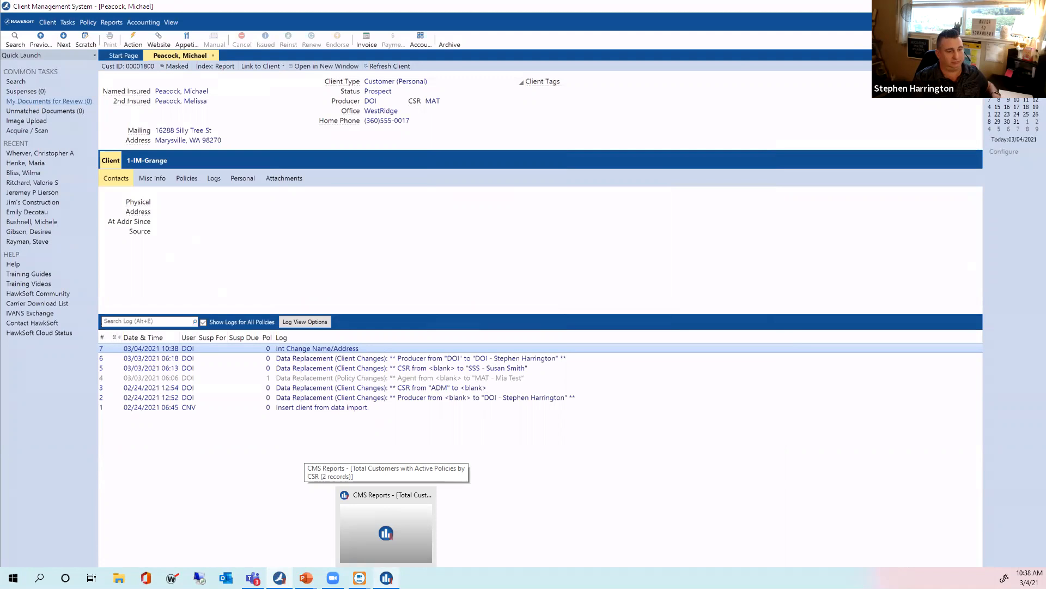
Close the HUG Admin client report in CMS Reports, and run Freshen Indexes from File Maintenance in the Client Management System, closing the results
click(386, 533)
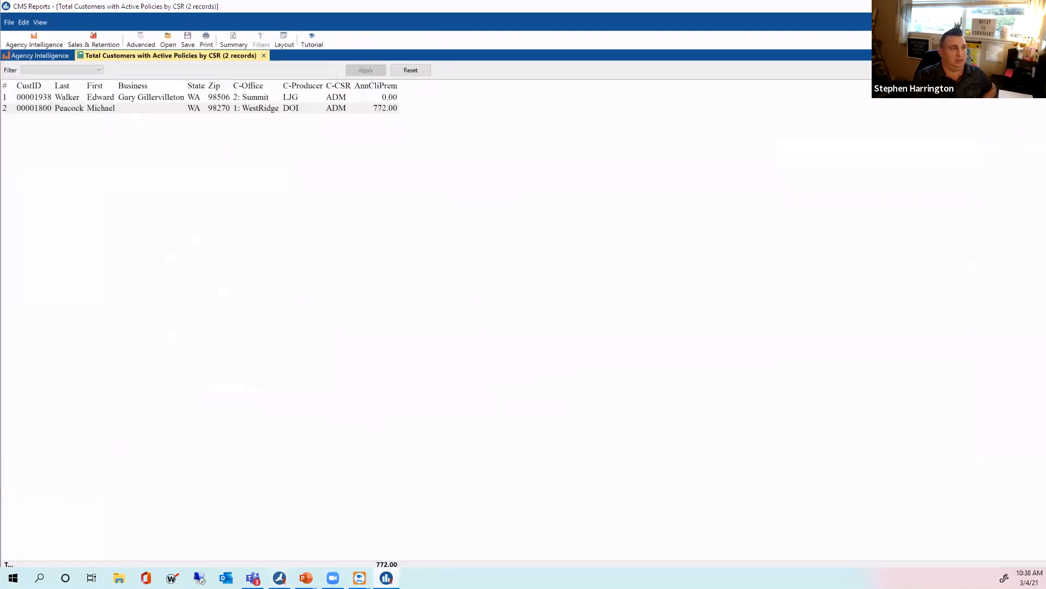
click(264, 56)
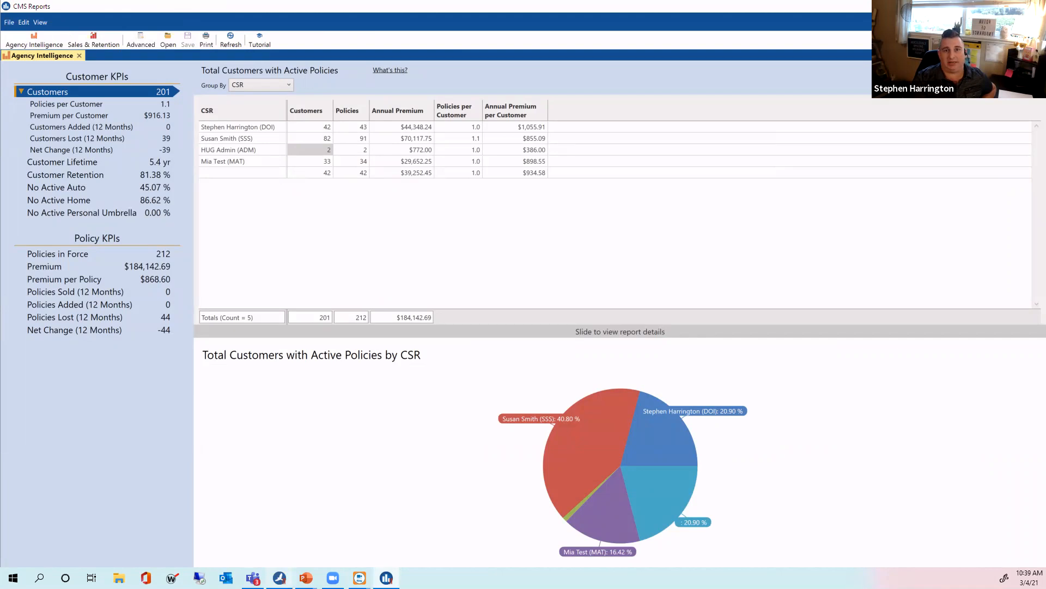
click(983, 7)
click(980, 22)
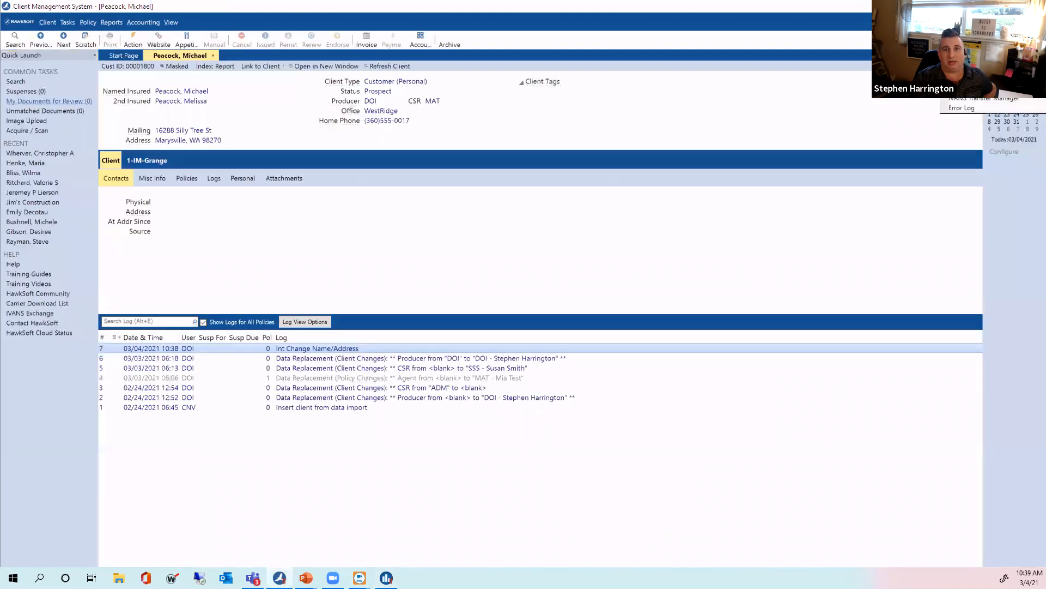
click(973, 49)
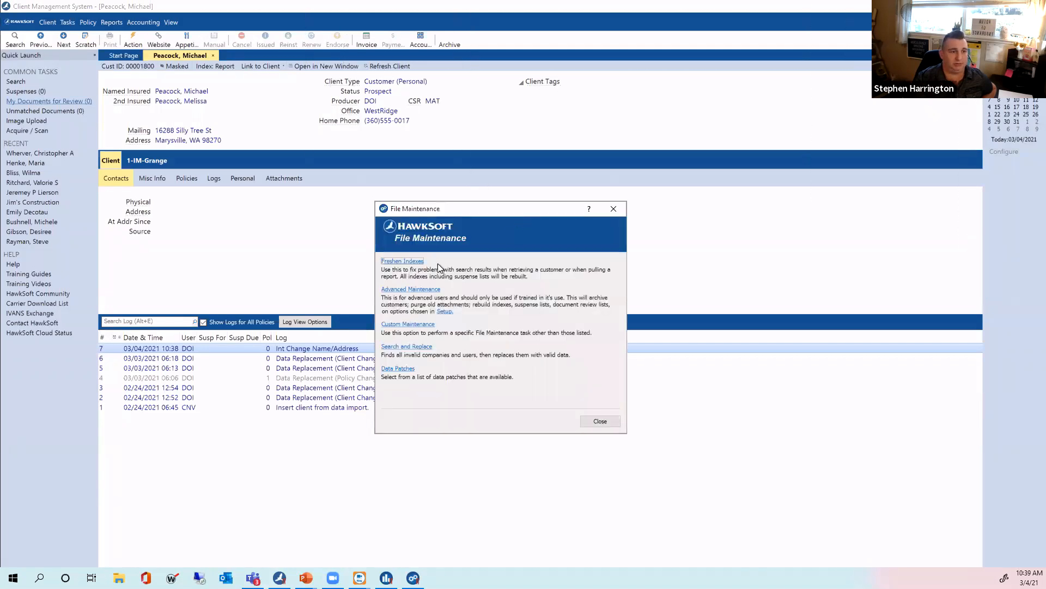
click(407, 262)
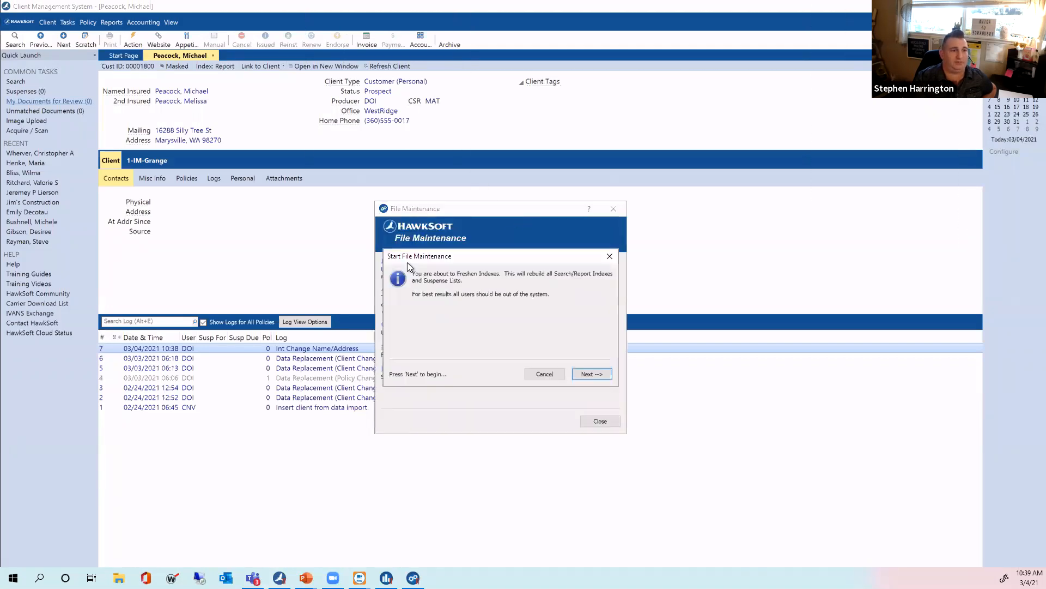
click(595, 375)
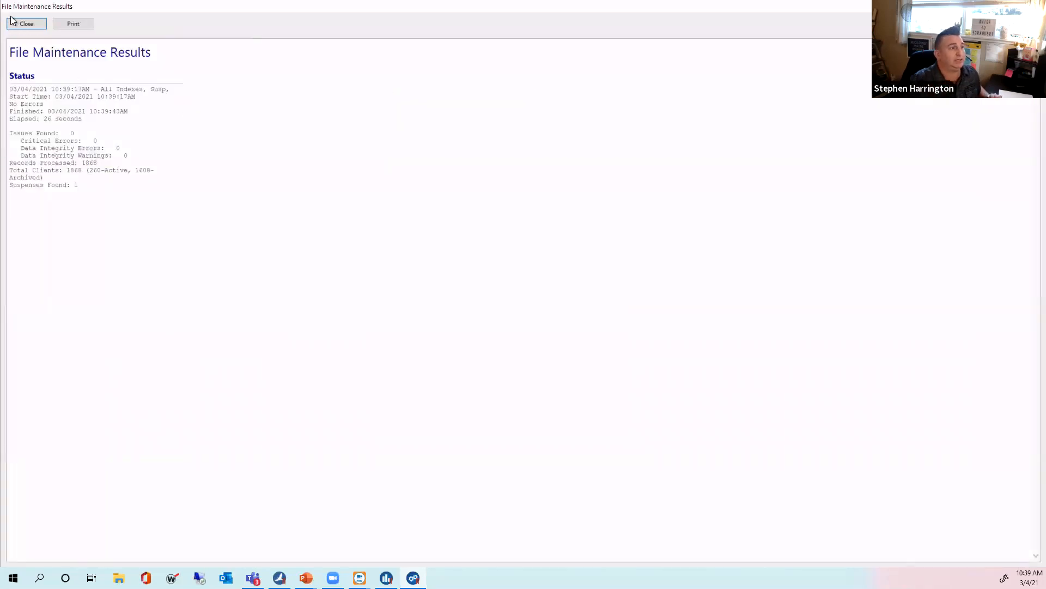
click(33, 24)
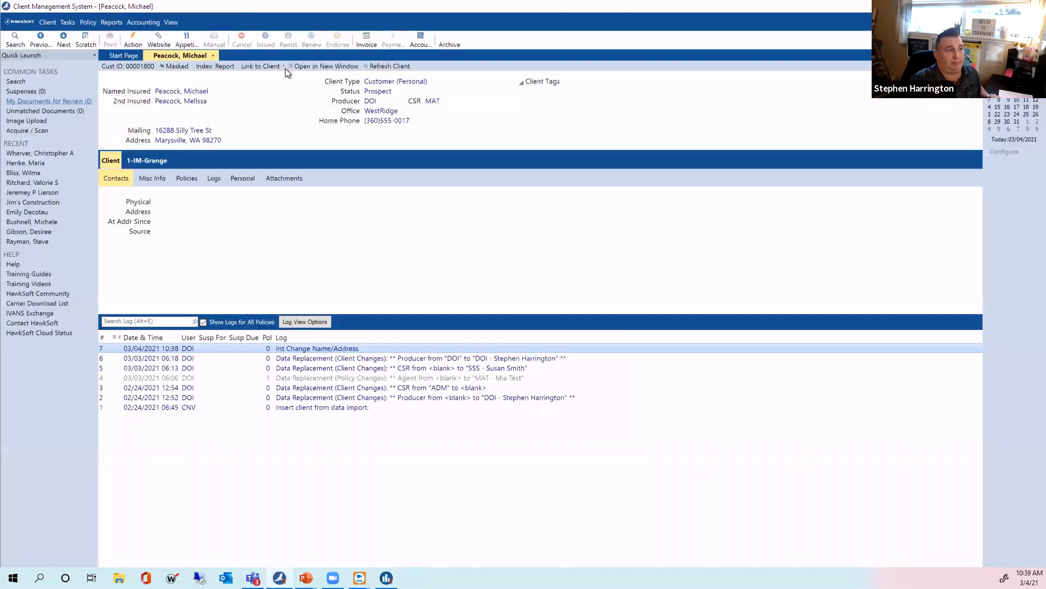
Return to CMS Reports, refresh the Agency Intelligence customer figures and drill into the customers with a blank CSR
click(386, 577)
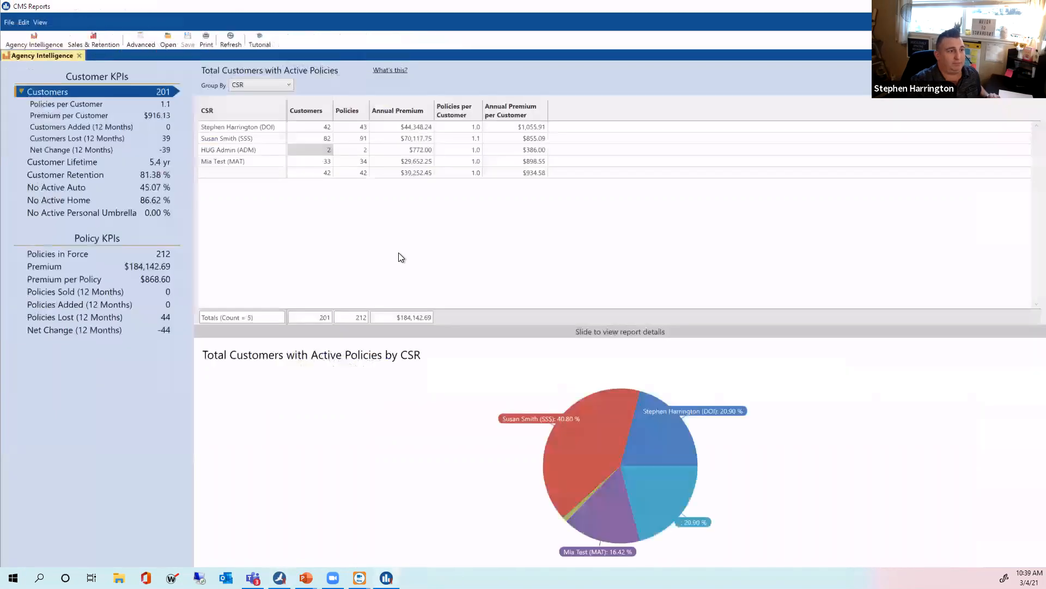
click(232, 42)
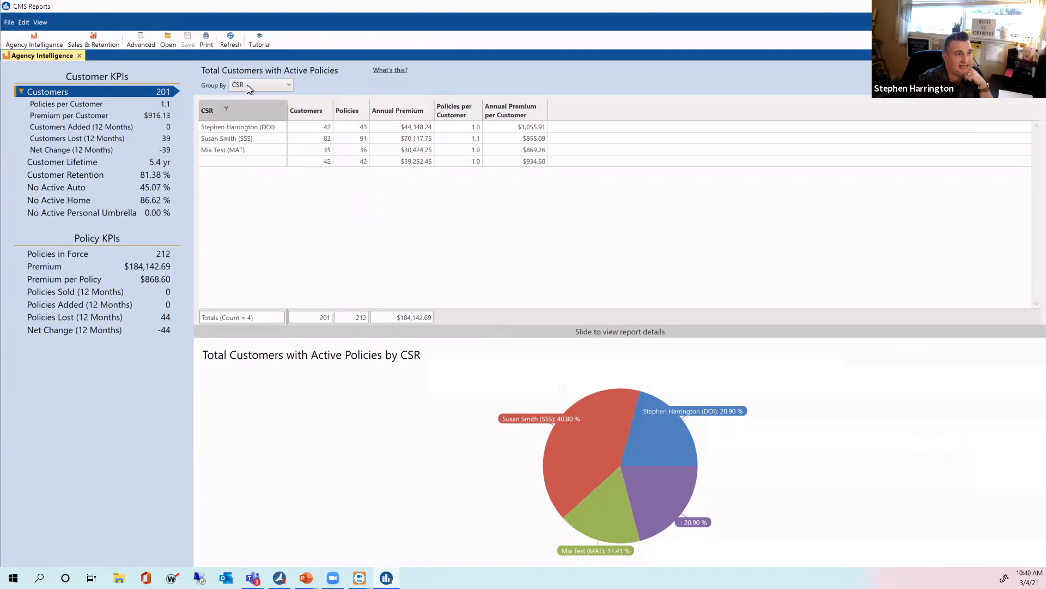
double_click(325, 165)
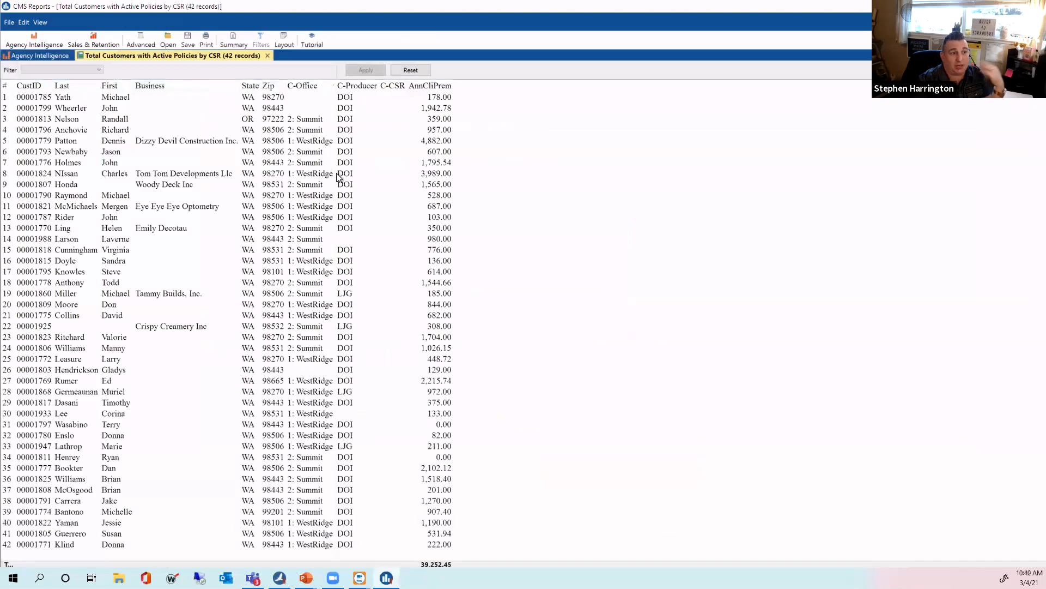
Sort the blank-CSR customers by last name and create a new report from rows 2 through 24, last names A to L
click(71, 86)
click(77, 110)
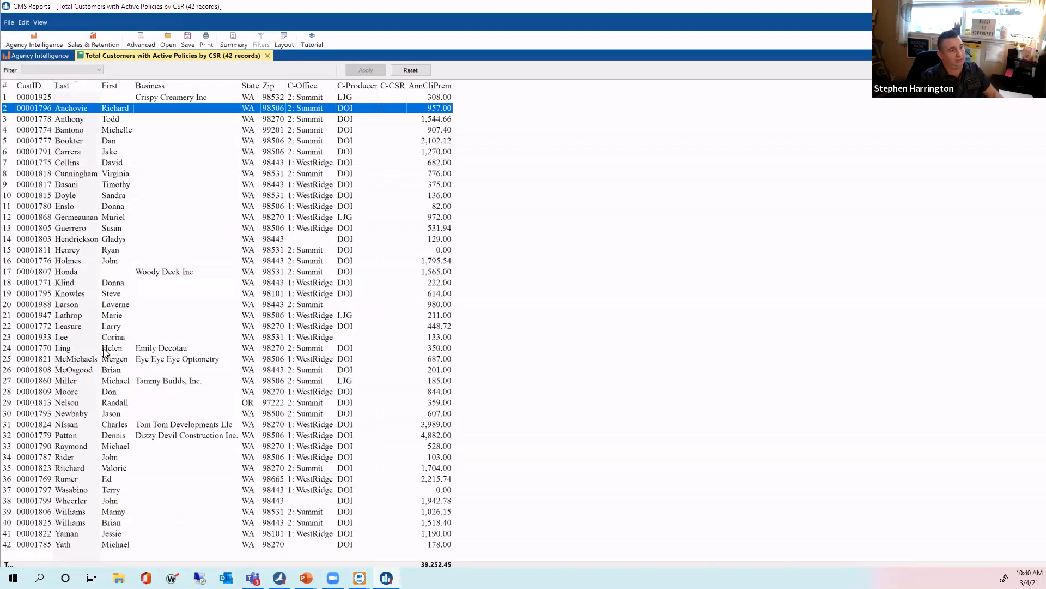
shift+click(74, 347)
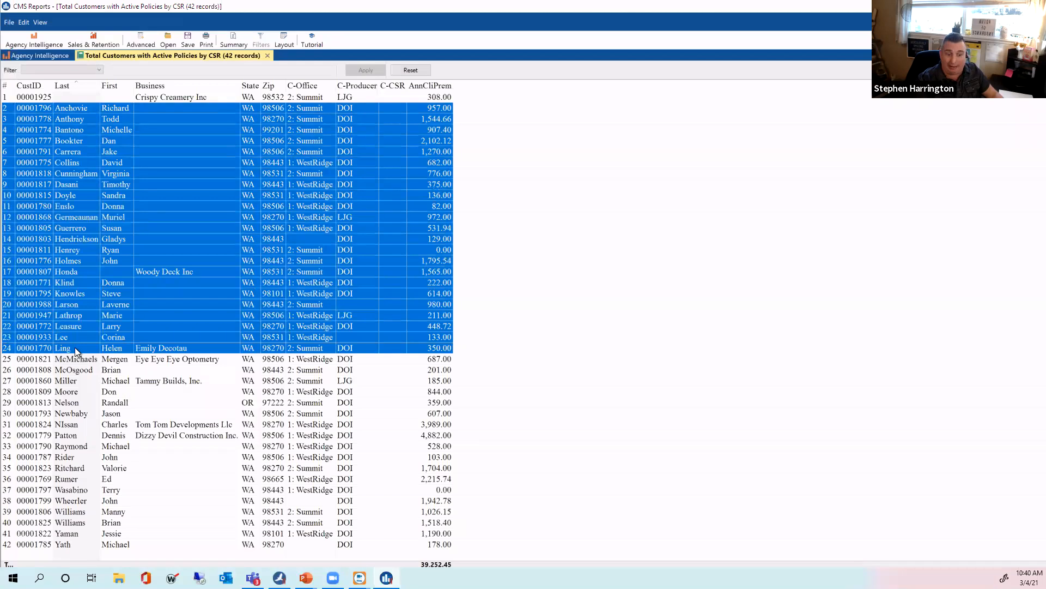
right_click(95, 309)
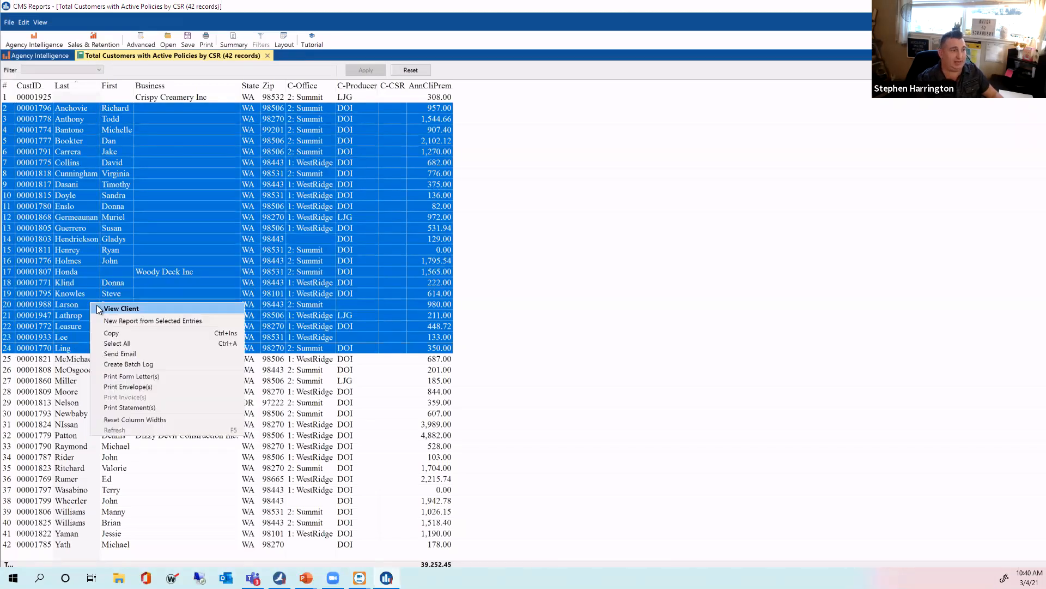
click(132, 320)
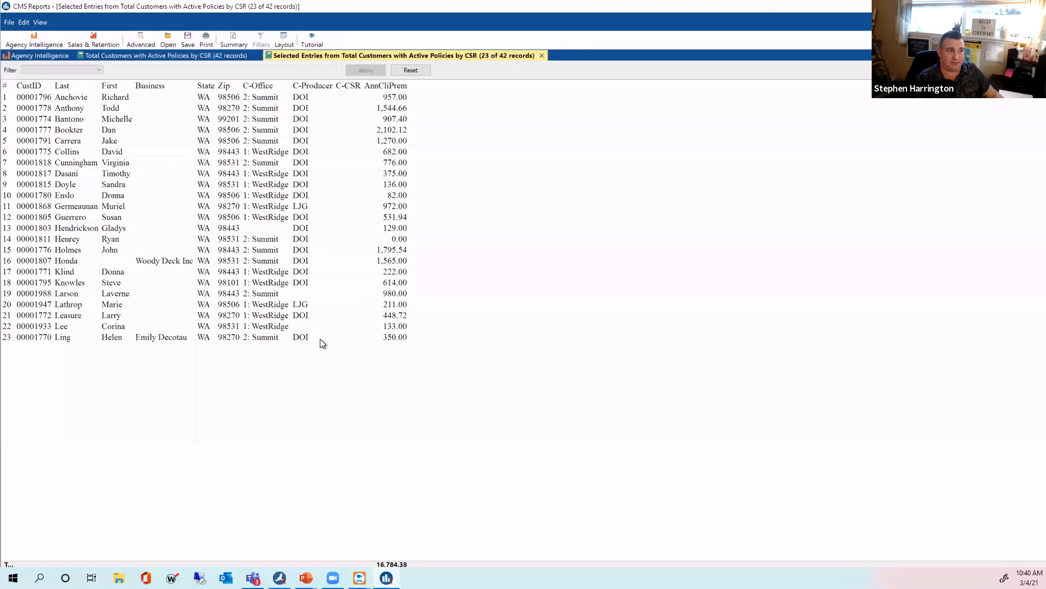
Run a Data Replace on the A to L report, setting the client-level CSR to DOI for all listed records
click(11, 24)
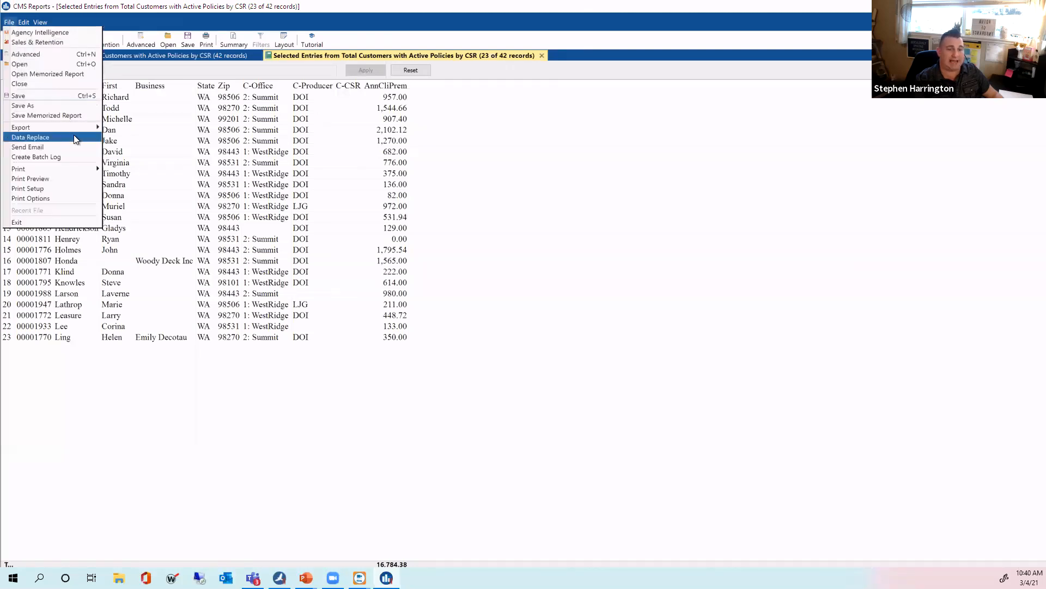
click(74, 137)
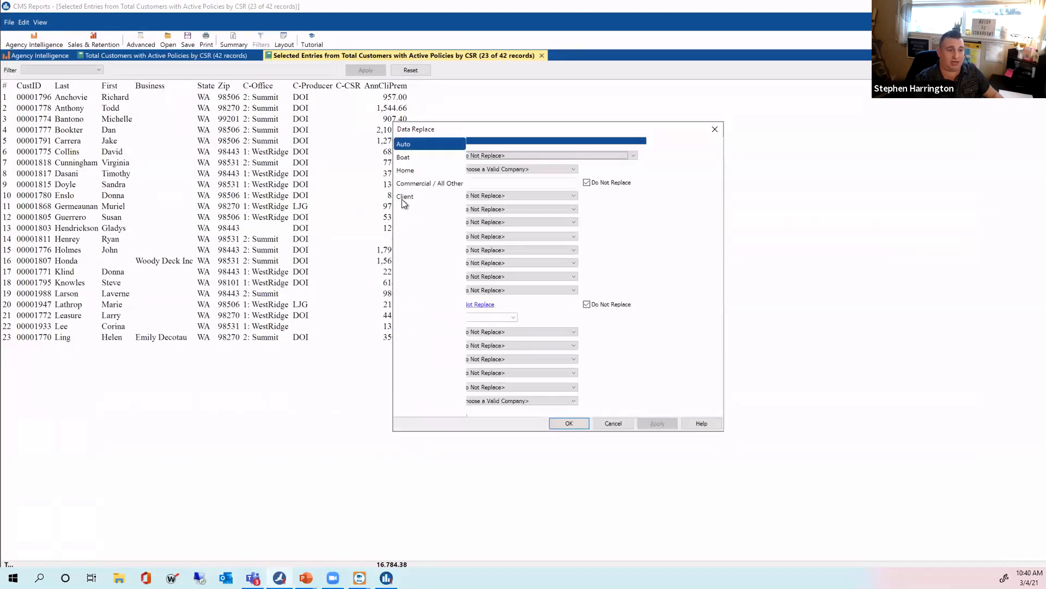
click(412, 195)
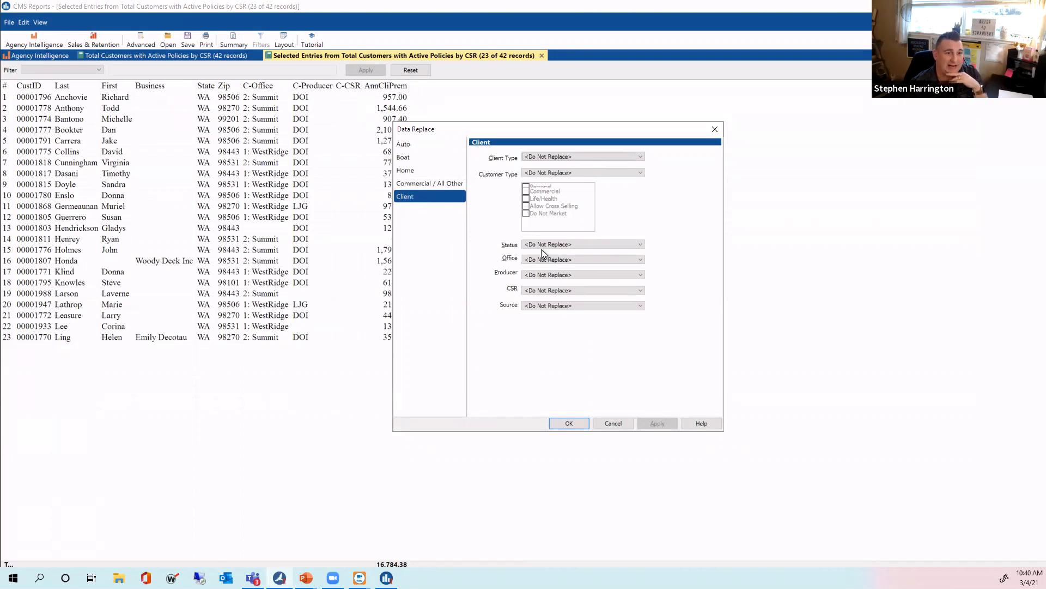
click(547, 292)
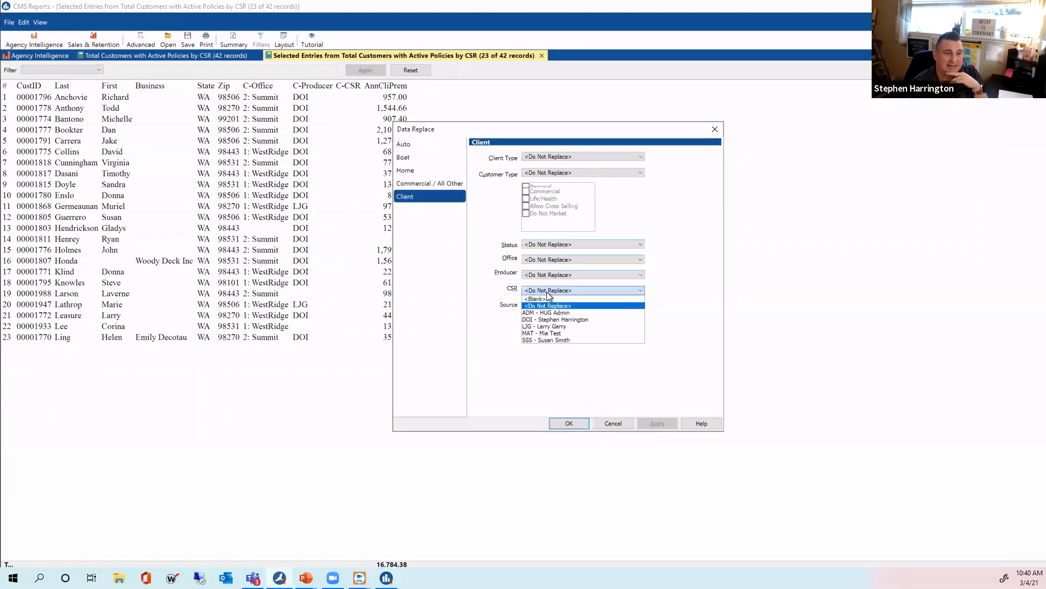
click(555, 319)
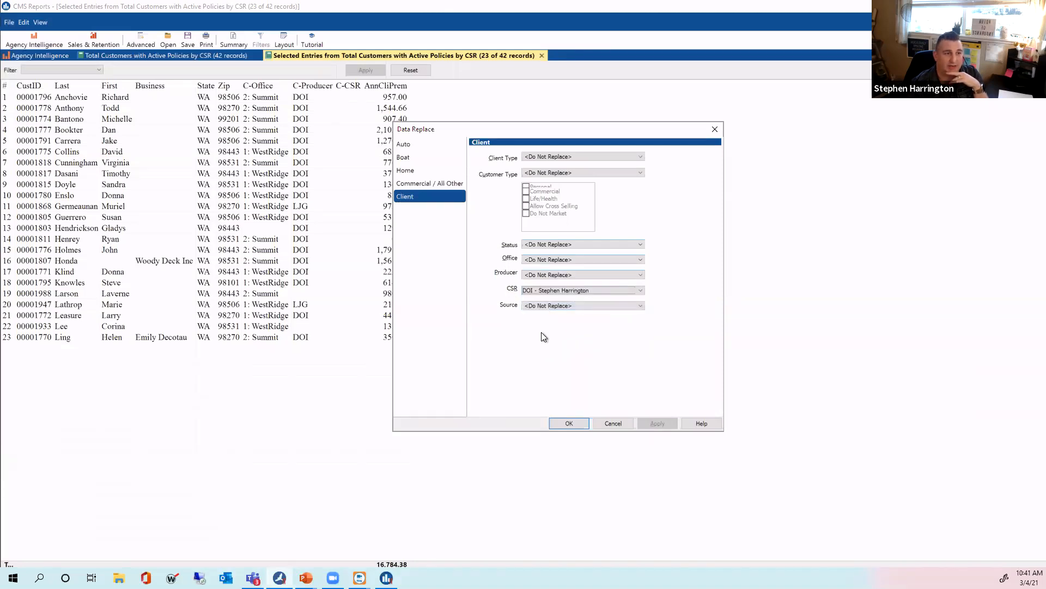
key(Return)
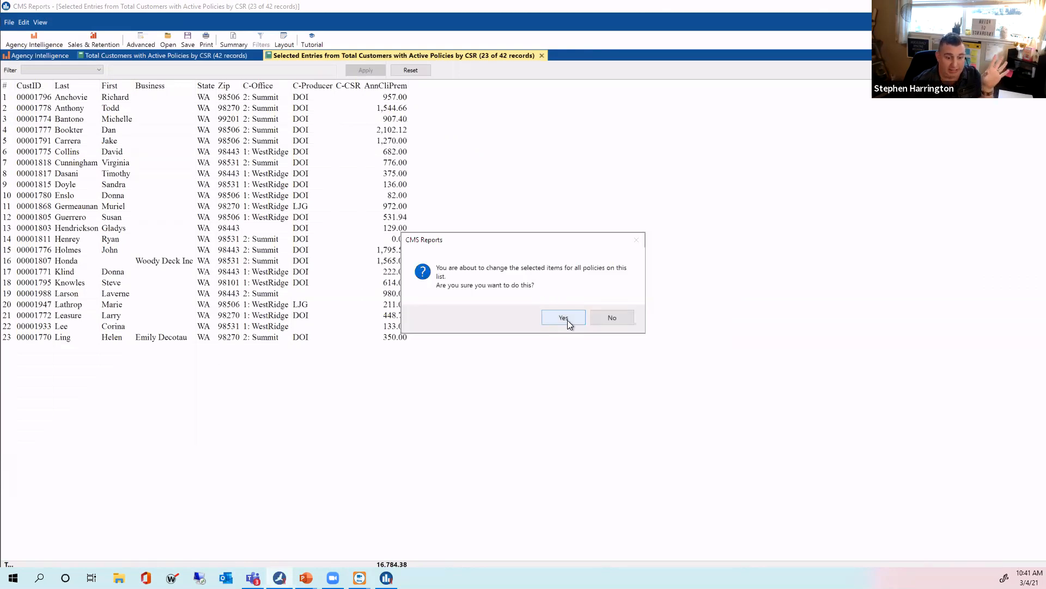
click(564, 318)
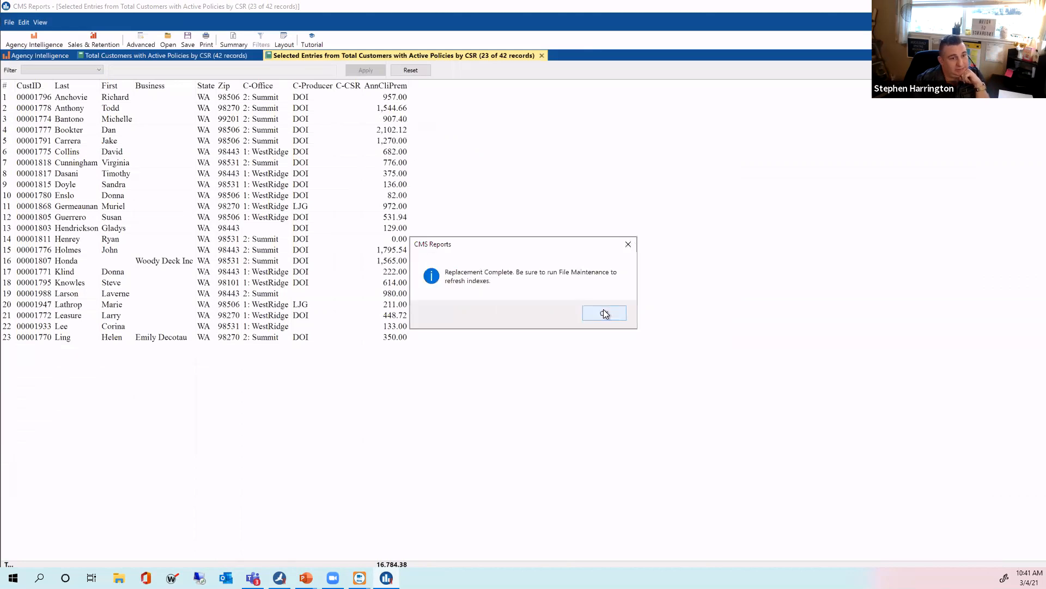
click(603, 310)
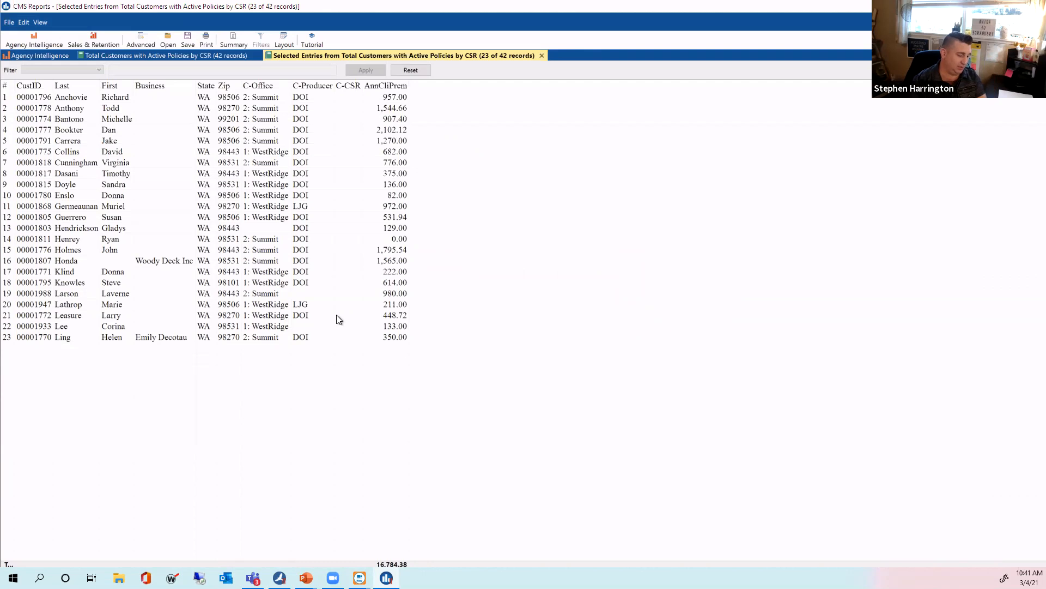
Go back to the full blank-CSR list and create a new report from rows 25 through 42, last names M to Y
click(226, 55)
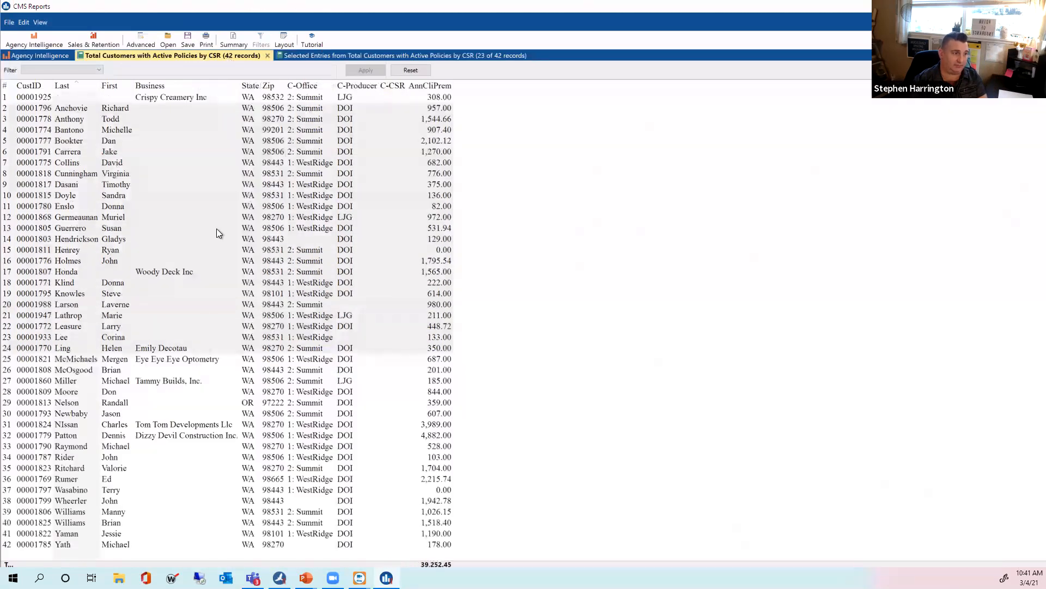
click(196, 361)
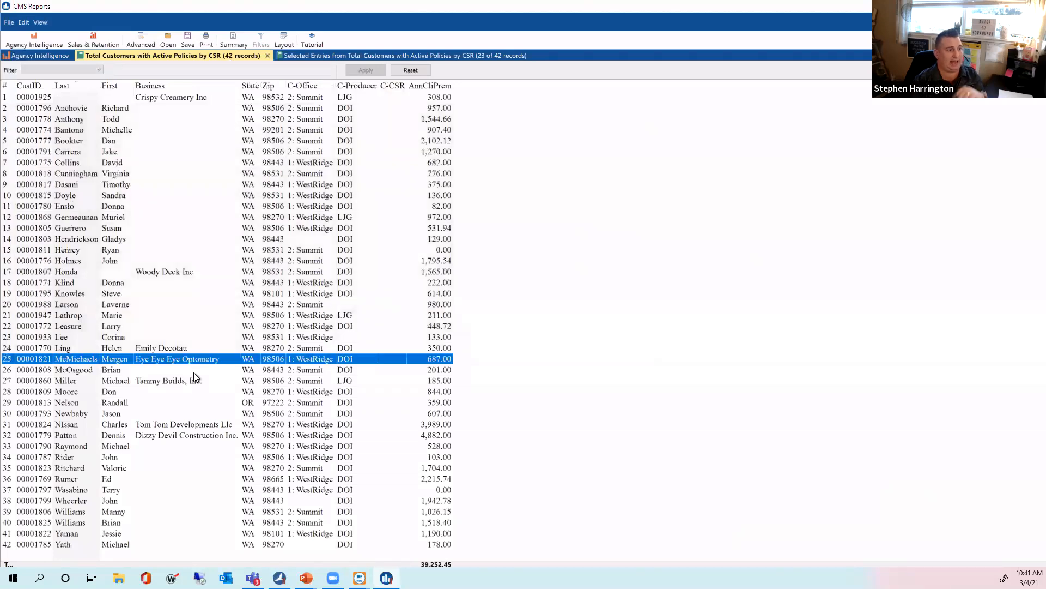
shift+click(109, 545)
right_click(113, 524)
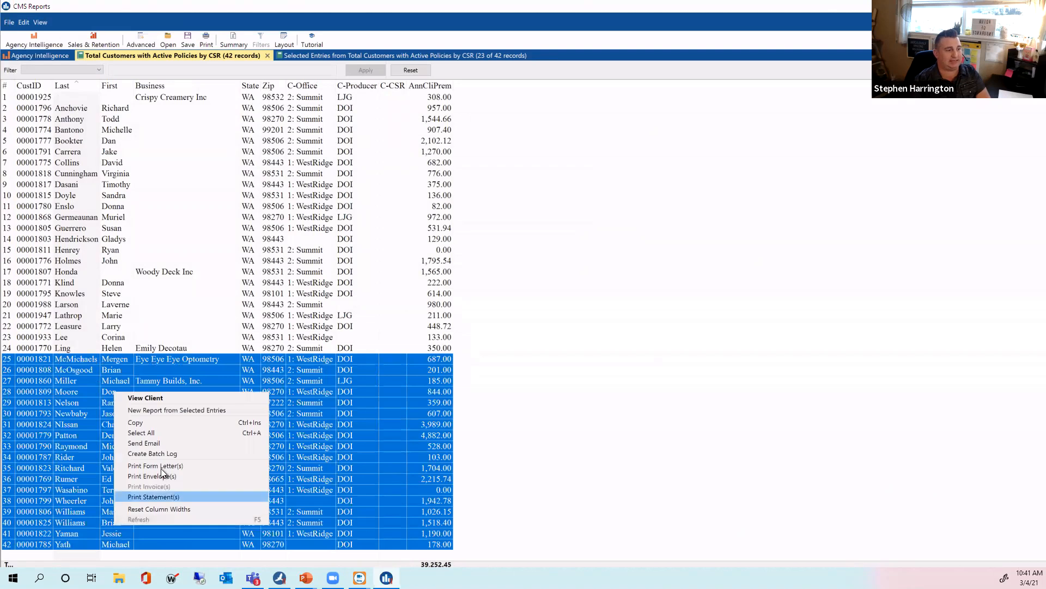
click(175, 410)
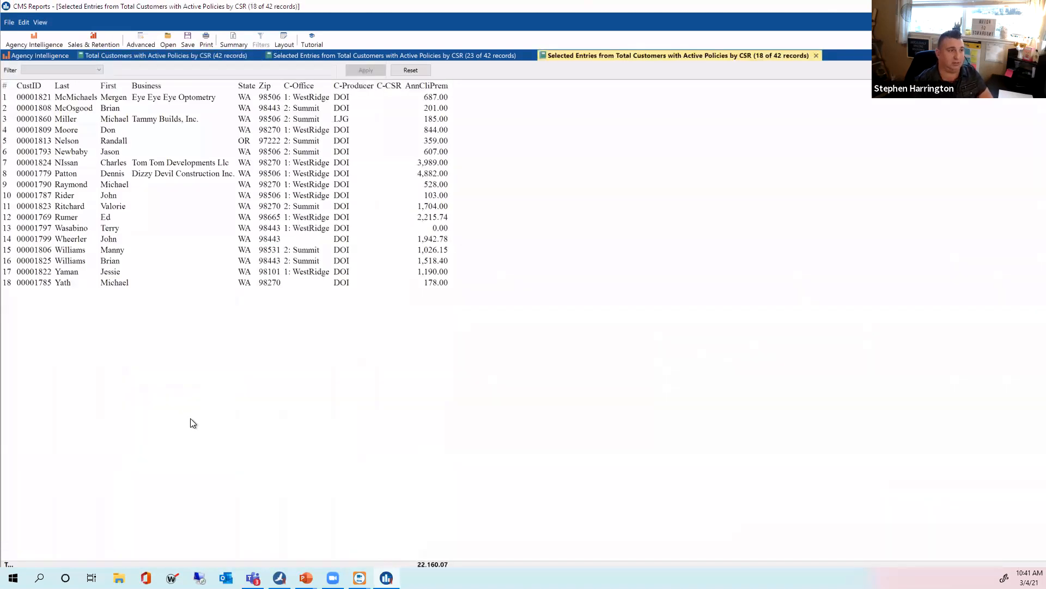
Run a Data Replace on the M to Y report, setting the client-level CSR to SSS for all listed records
click(9, 23)
click(31, 137)
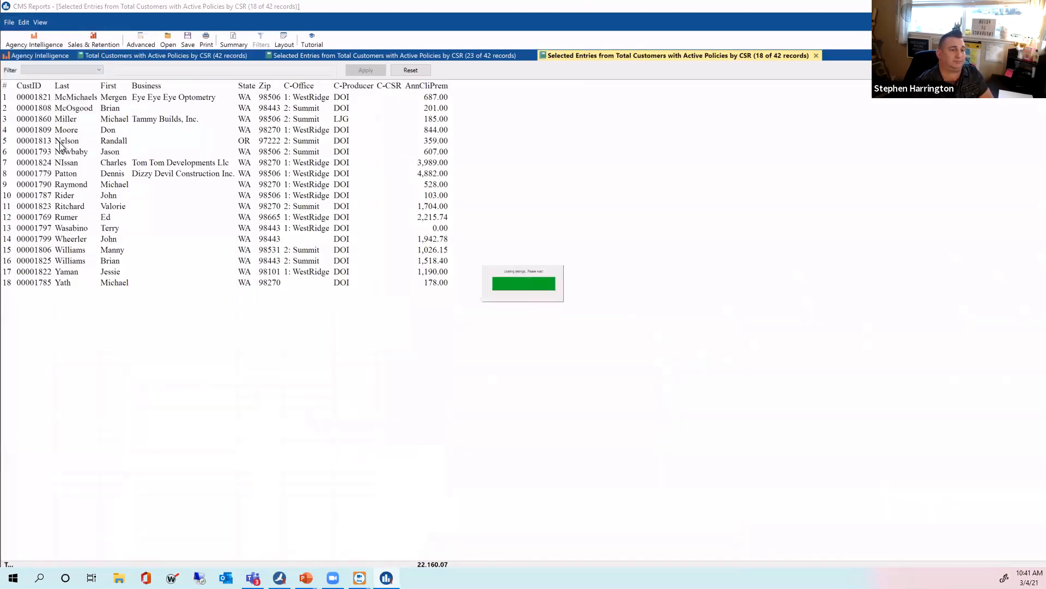
click(411, 199)
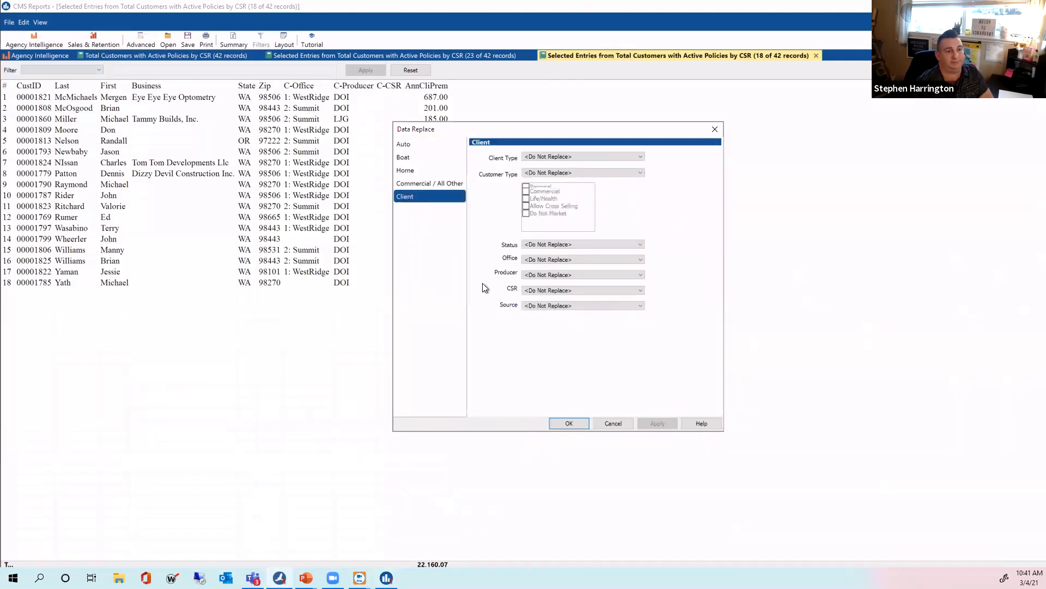
click(568, 290)
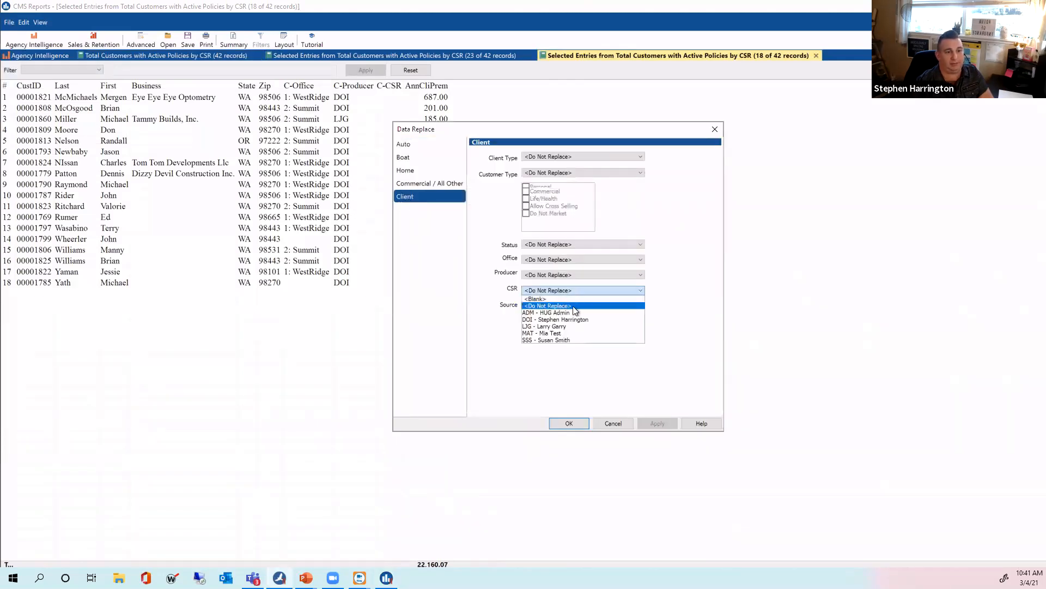
click(567, 339)
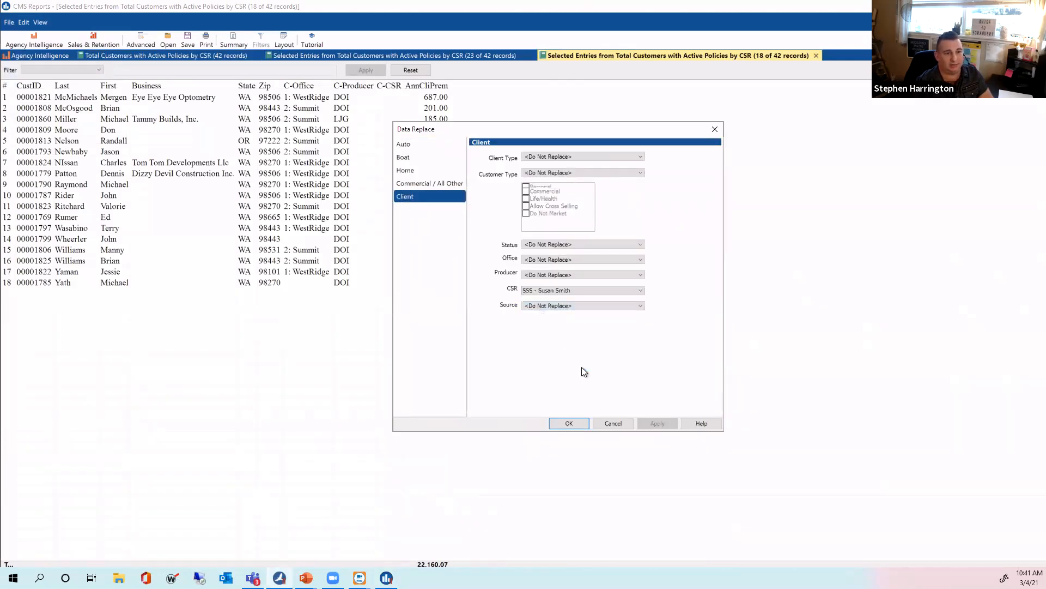
click(575, 425)
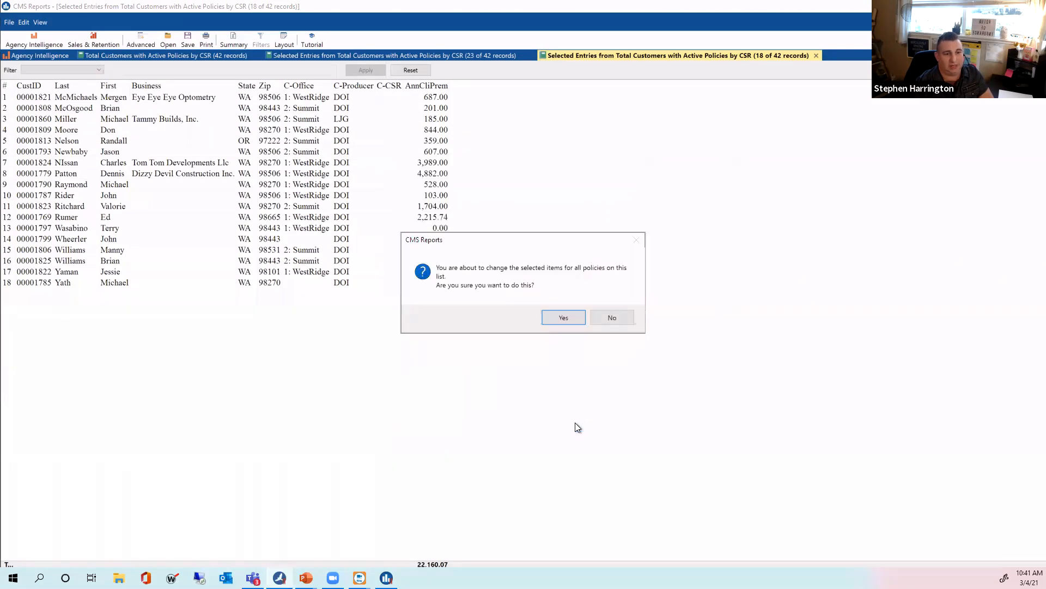
click(563, 318)
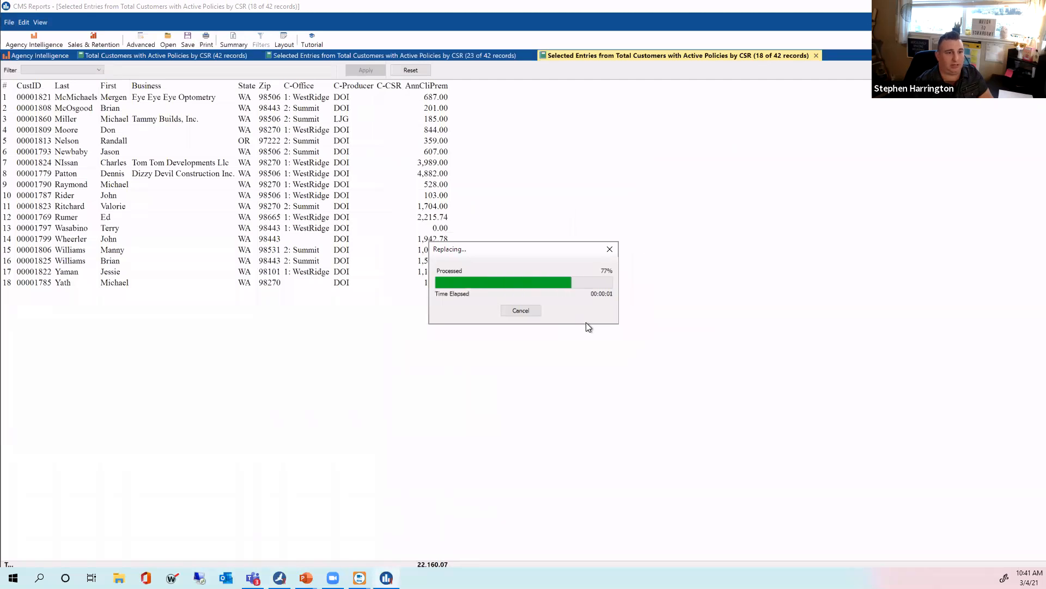
click(604, 314)
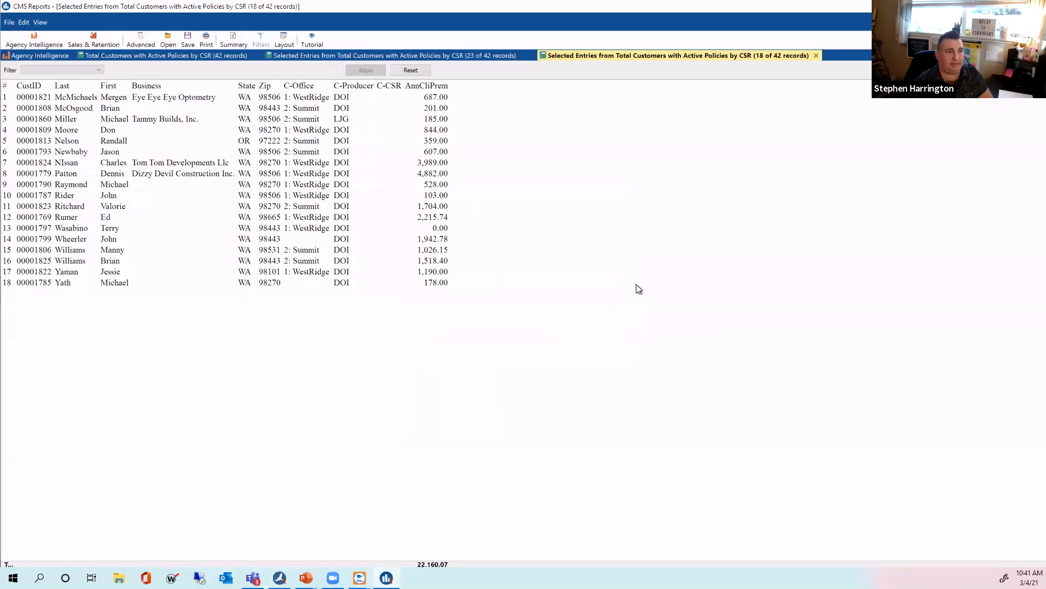
Open the Eye Eye Eye Optometry client to check its CSR and log, and return to Agency Intelligence in CMS Reports
double_click(399, 97)
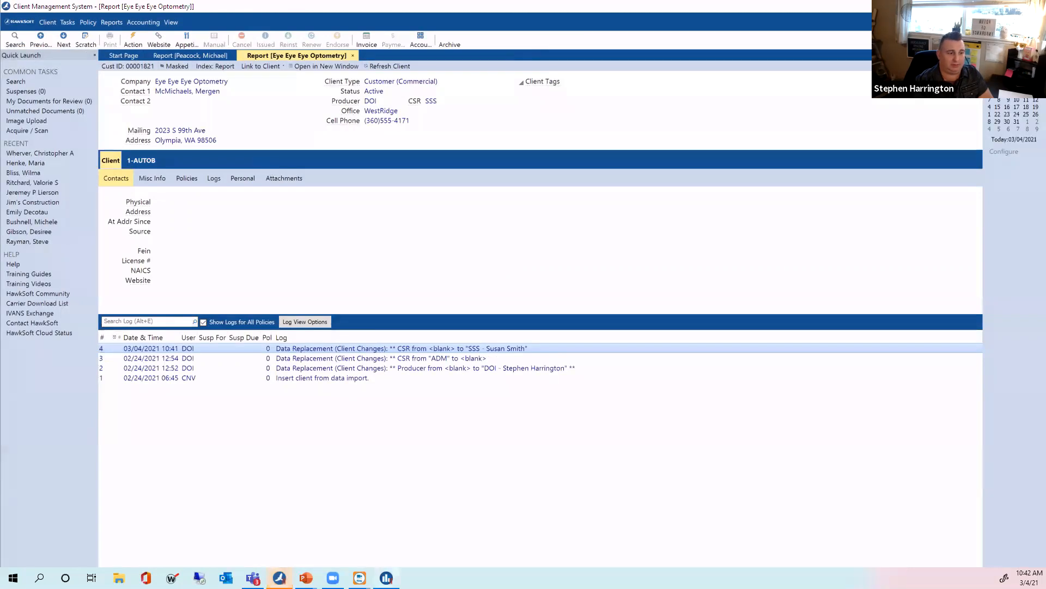
click(386, 578)
click(56, 54)
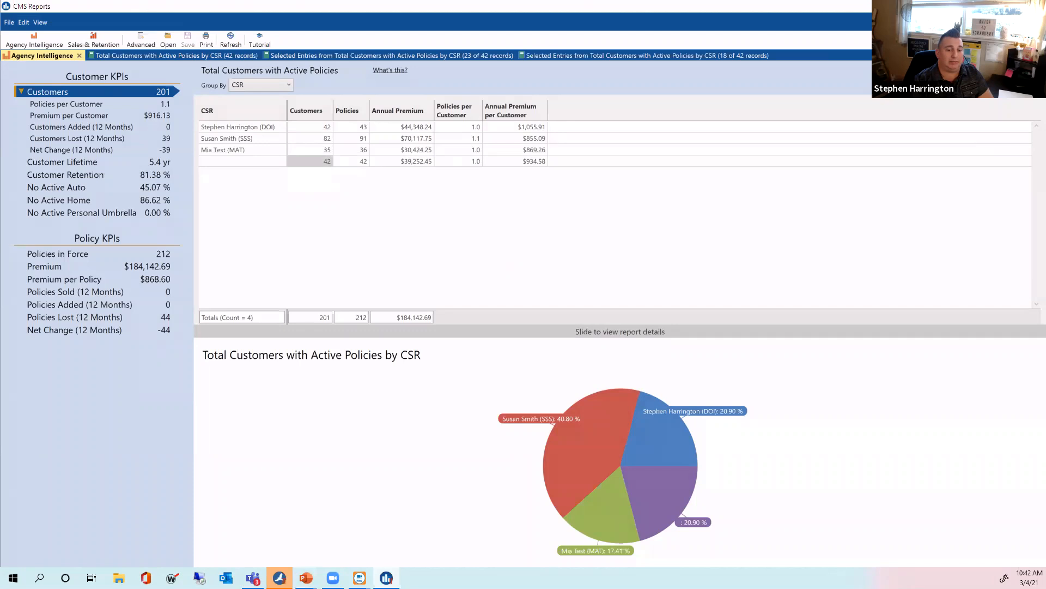
Switch to the Client Management System, run Freshen Indexes from File Maintenance, and close the maintenance results
mouse_move(280, 578)
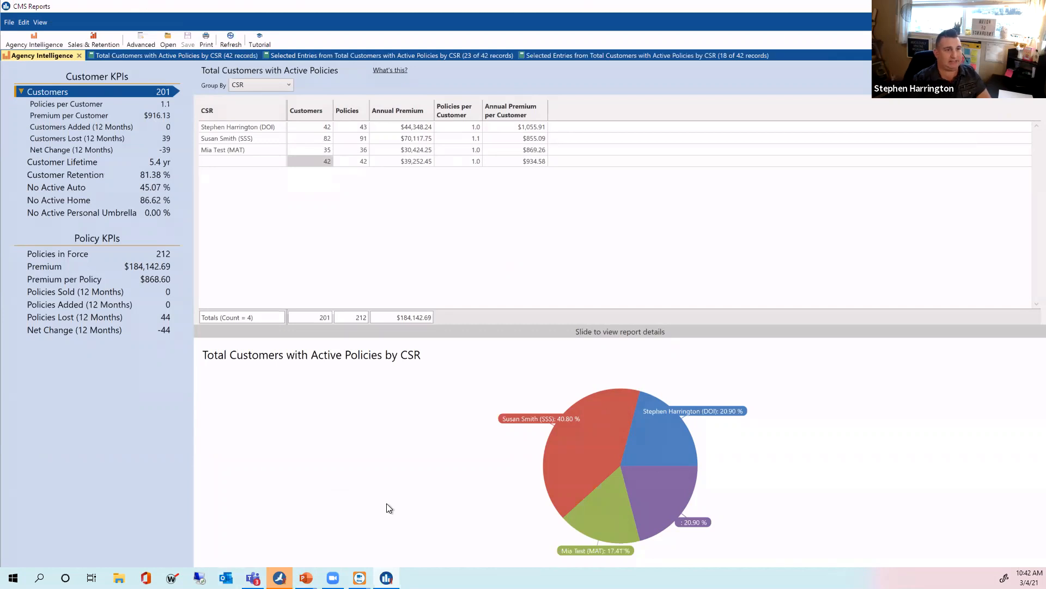
click(280, 577)
click(947, 22)
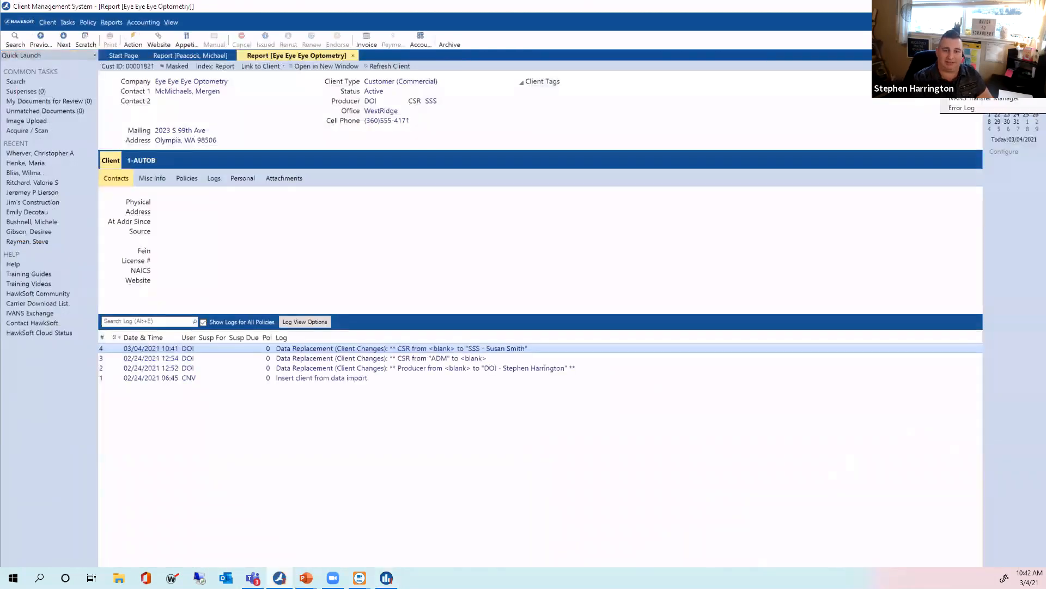
click(972, 68)
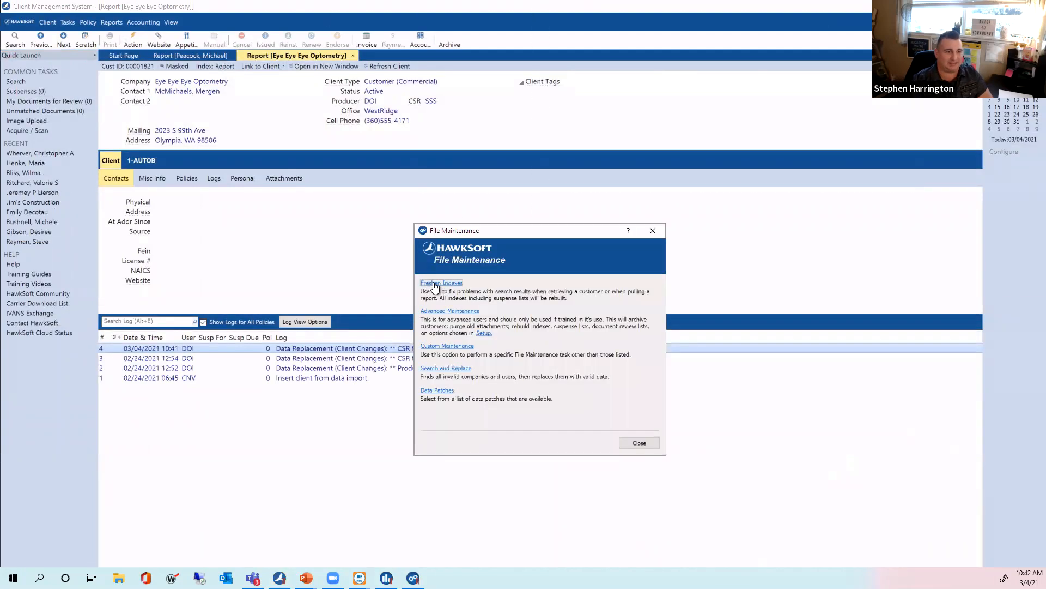
click(434, 283)
click(626, 394)
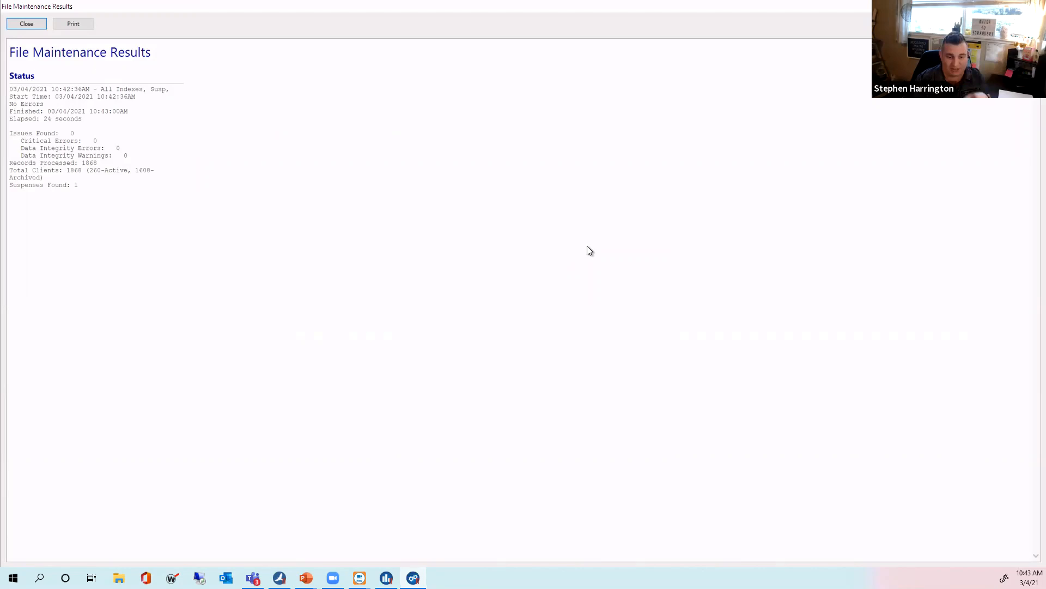
click(39, 30)
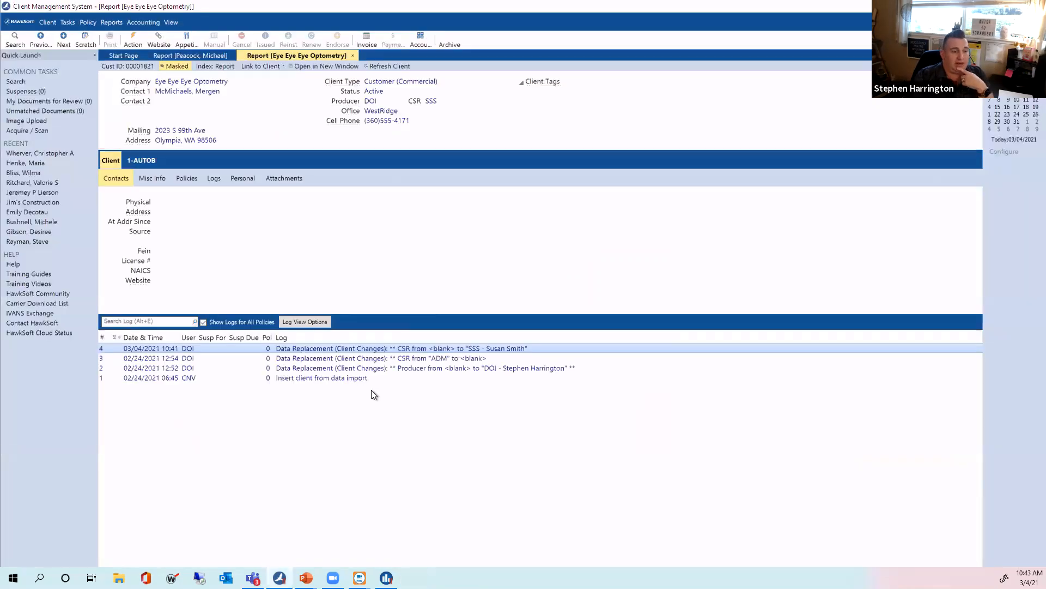
Back in CMS Reports, refresh Agency Intelligence, list the customers with a blank CSR, and open the Crispy Creamery Inc client
click(391, 570)
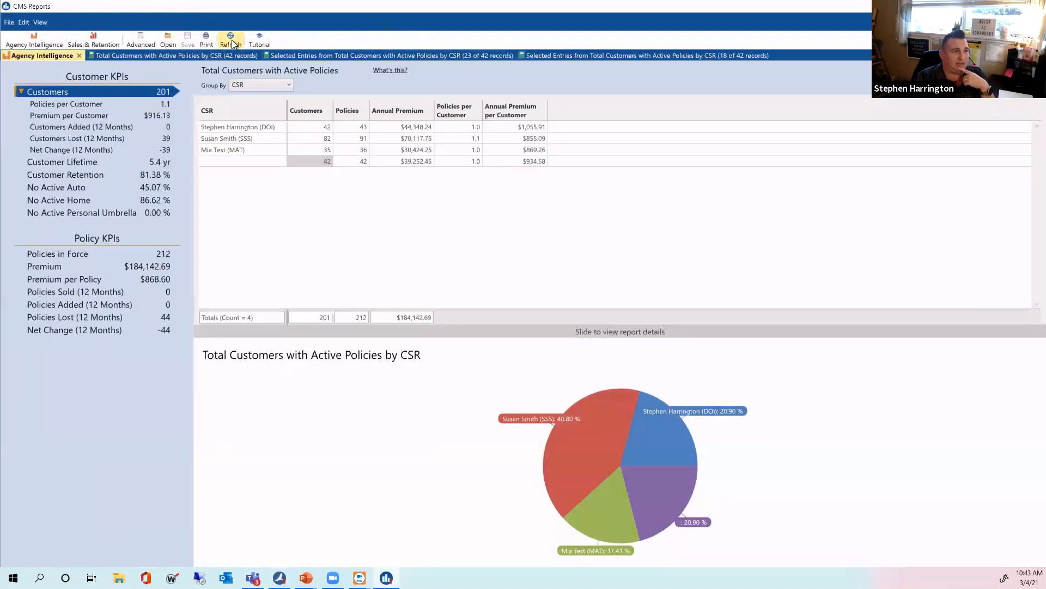
click(231, 40)
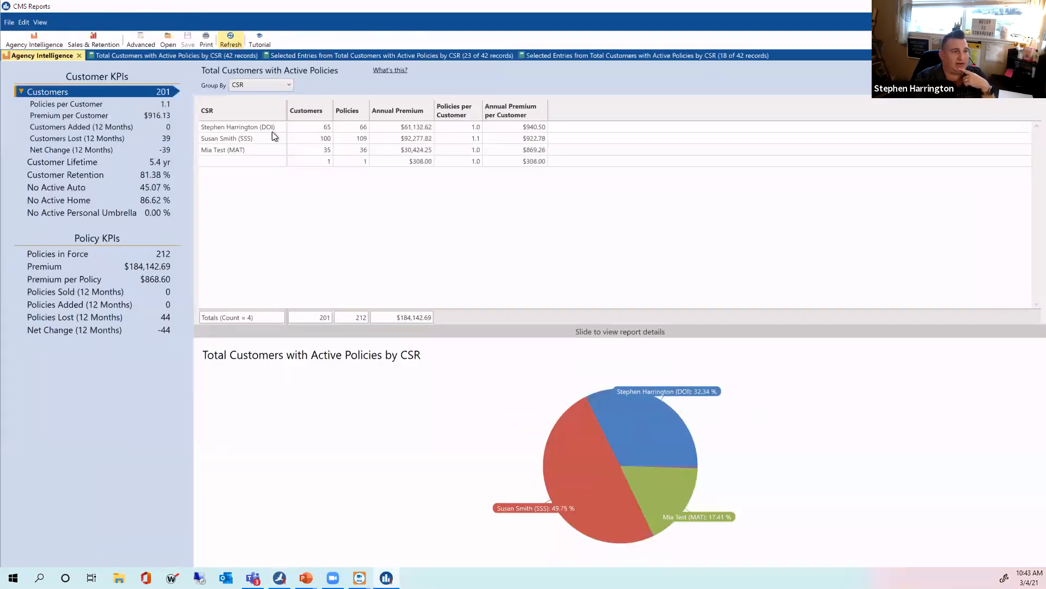
double_click(328, 164)
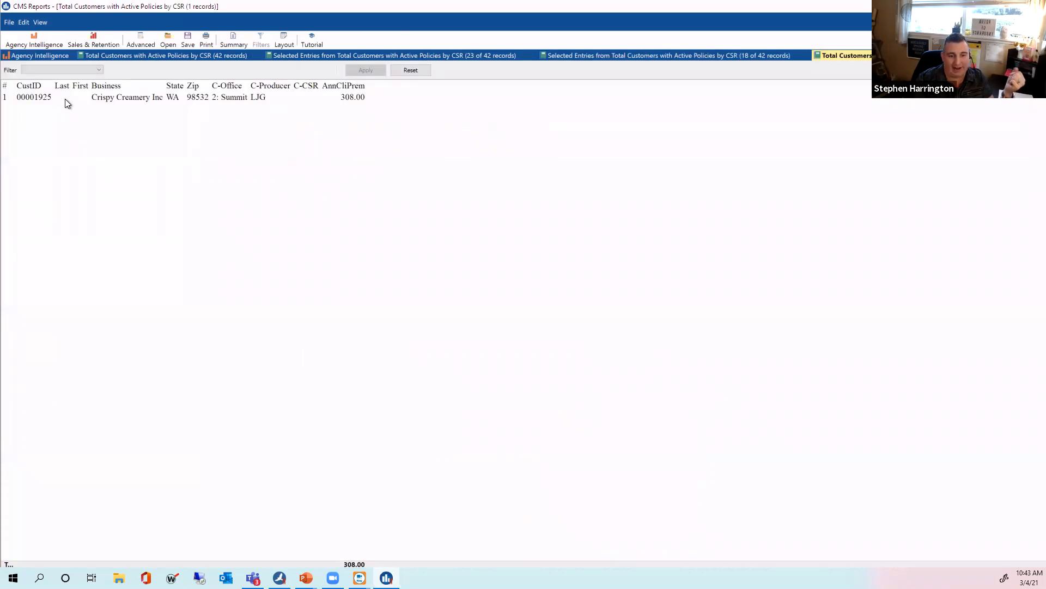
click(111, 103)
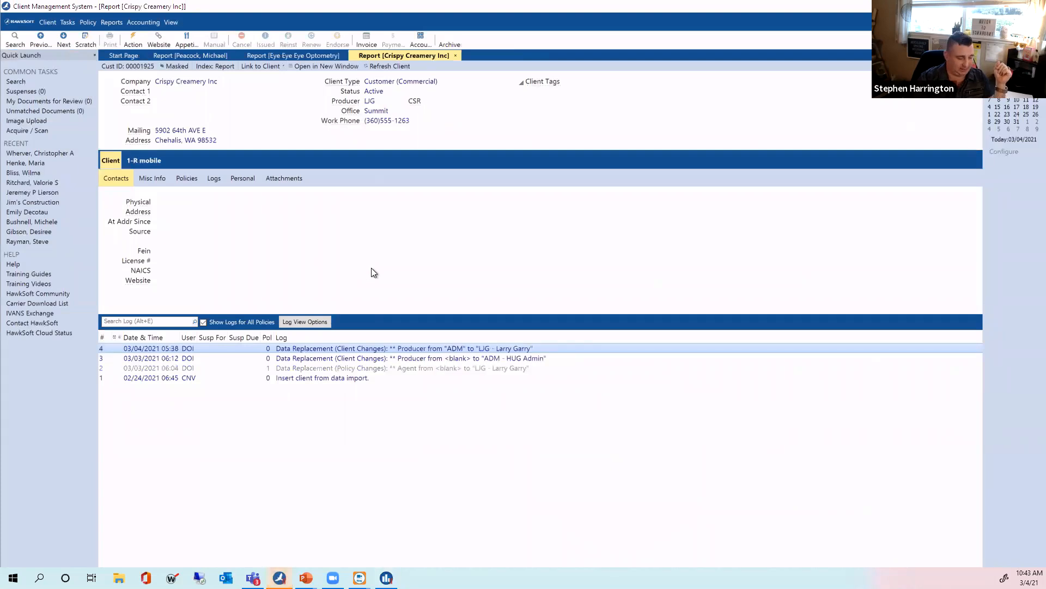
Start an internal name/address change on Crispy Creamery Inc, set its CSR to LJG, and try to finish the edit
key(Return)
key(i)
key(Return)
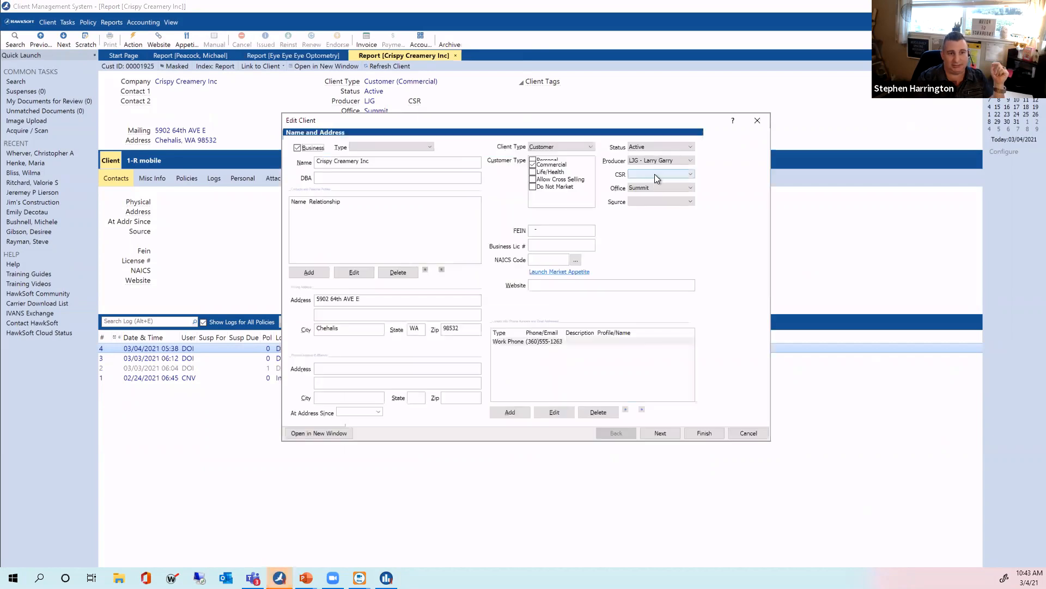
click(655, 174)
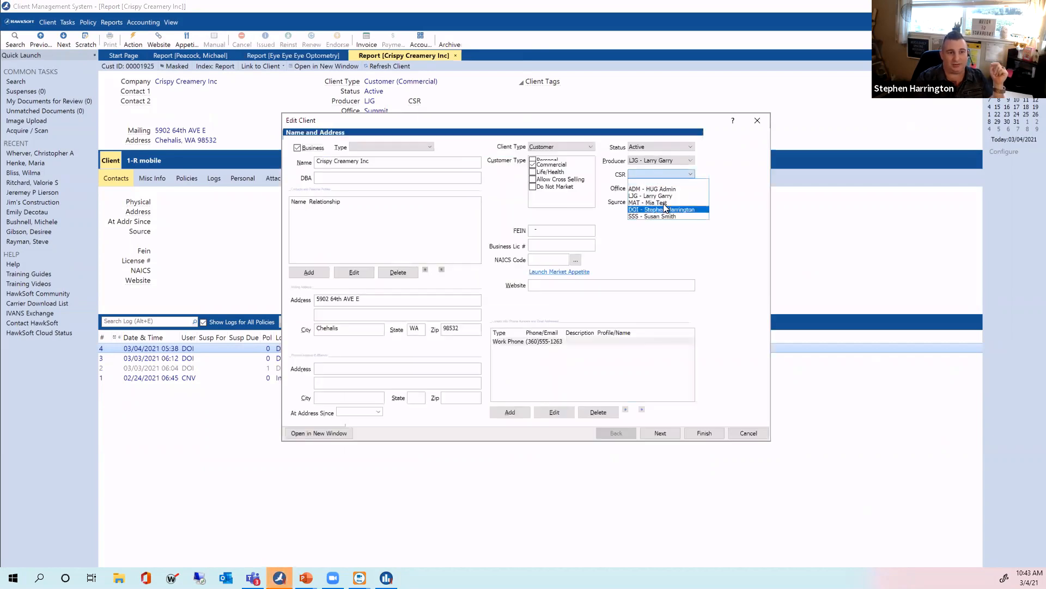
click(664, 197)
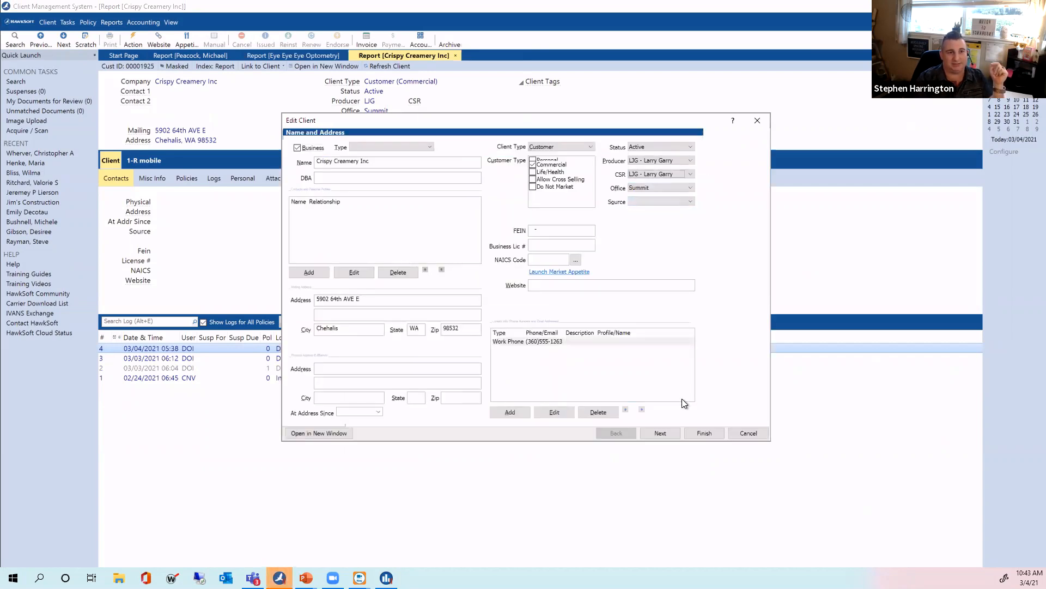
click(718, 433)
click(578, 331)
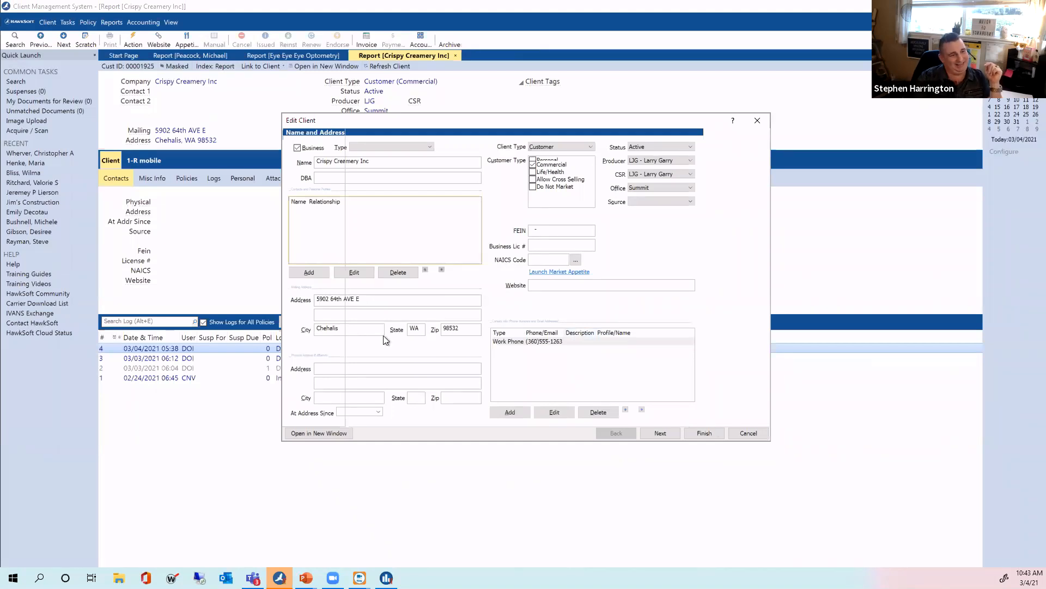
Add a personal profile to Crispy Creamery Inc as a named insured, entering the person's first and last name
click(315, 271)
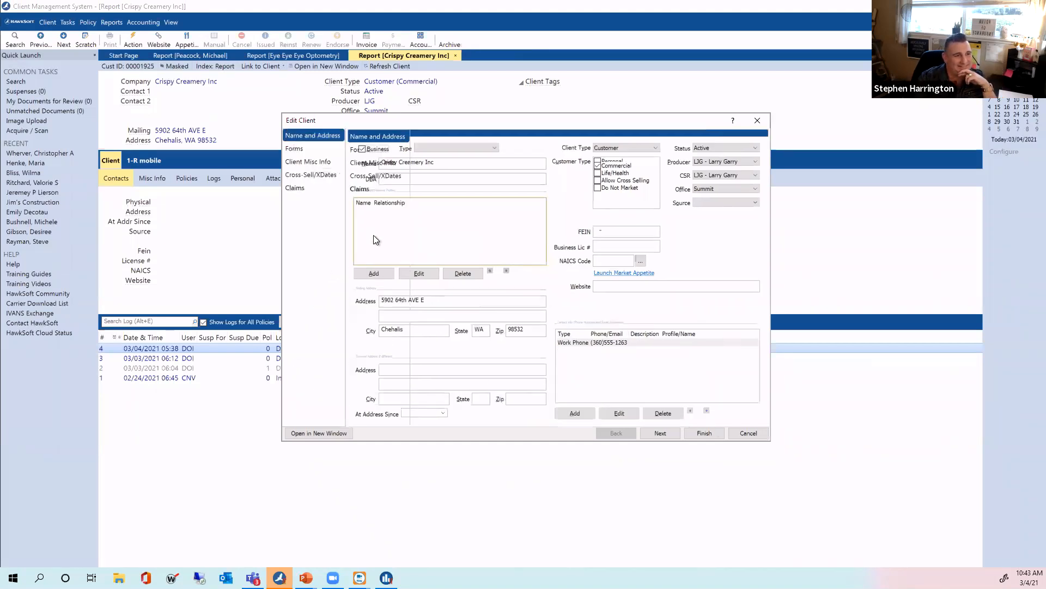
drag(485, 127, 554, 133)
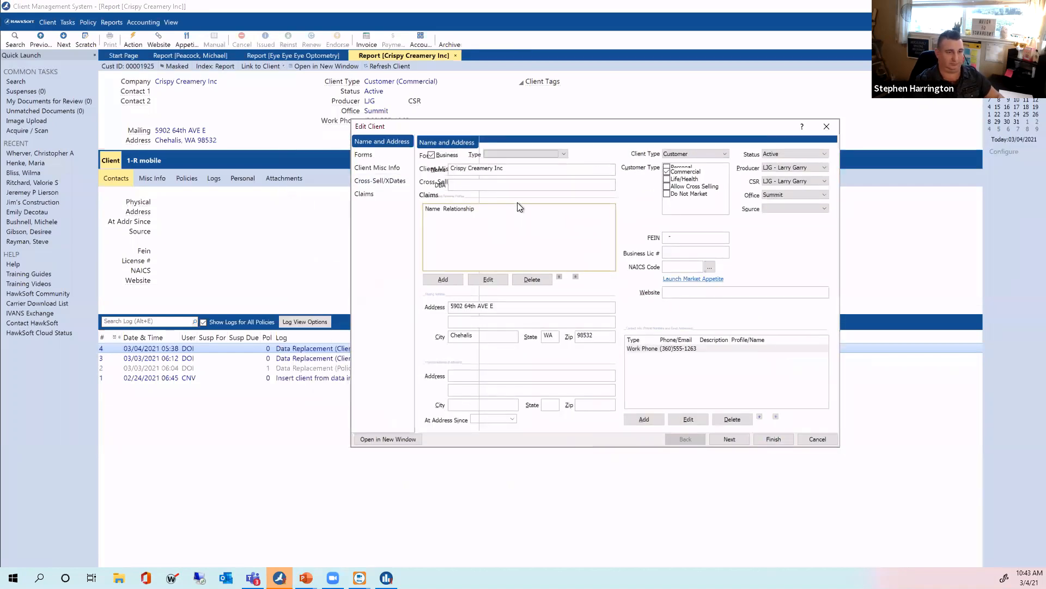
click(439, 279)
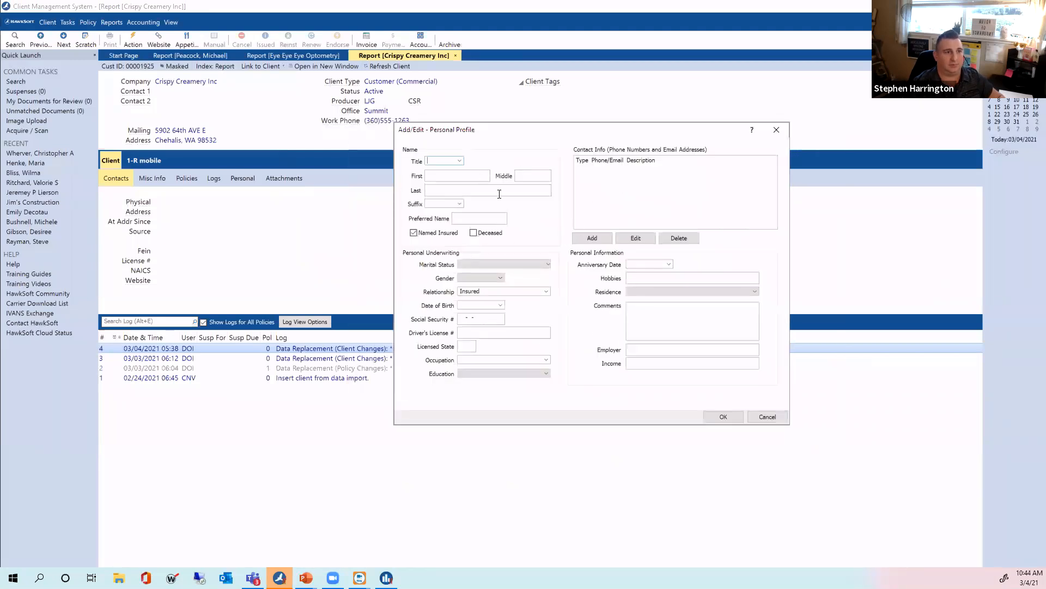
click(460, 174)
text(Tom)
key(Tab)
text(Tommertom)
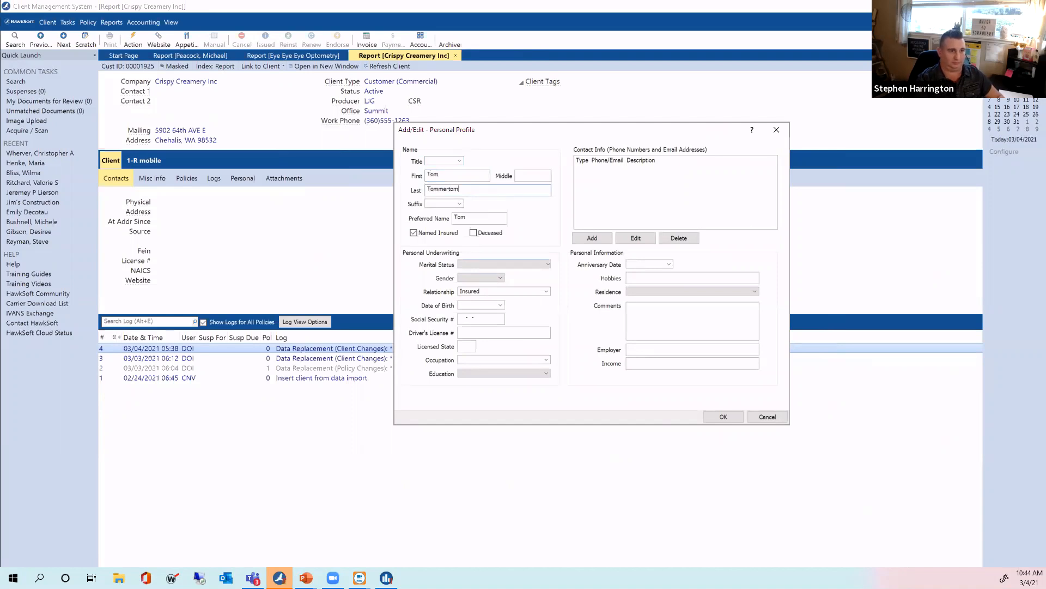
click(730, 420)
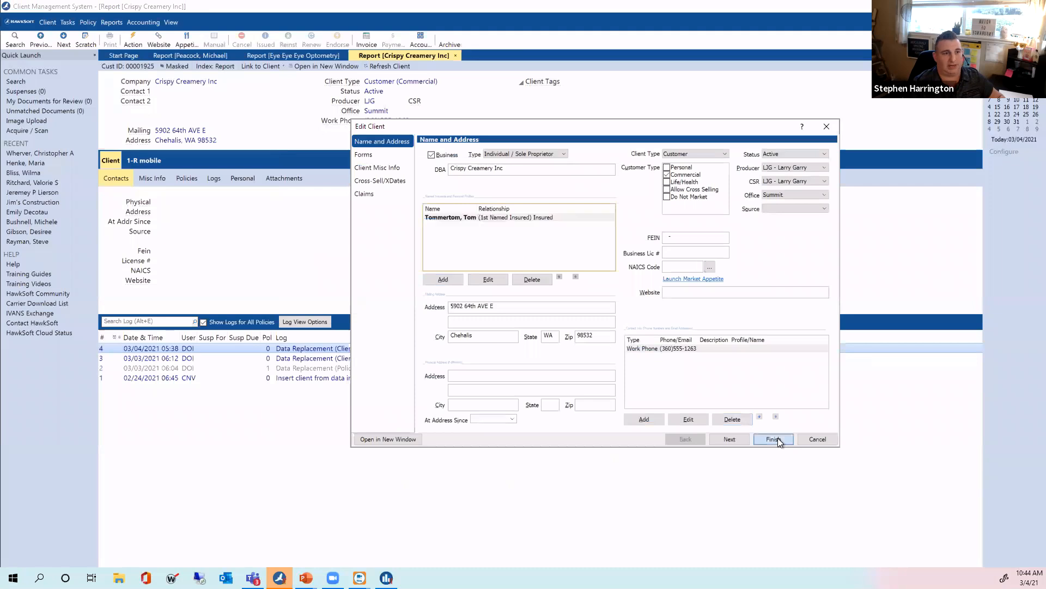
Finish the client edit without a change form and save the log entry with no comments
click(773, 439)
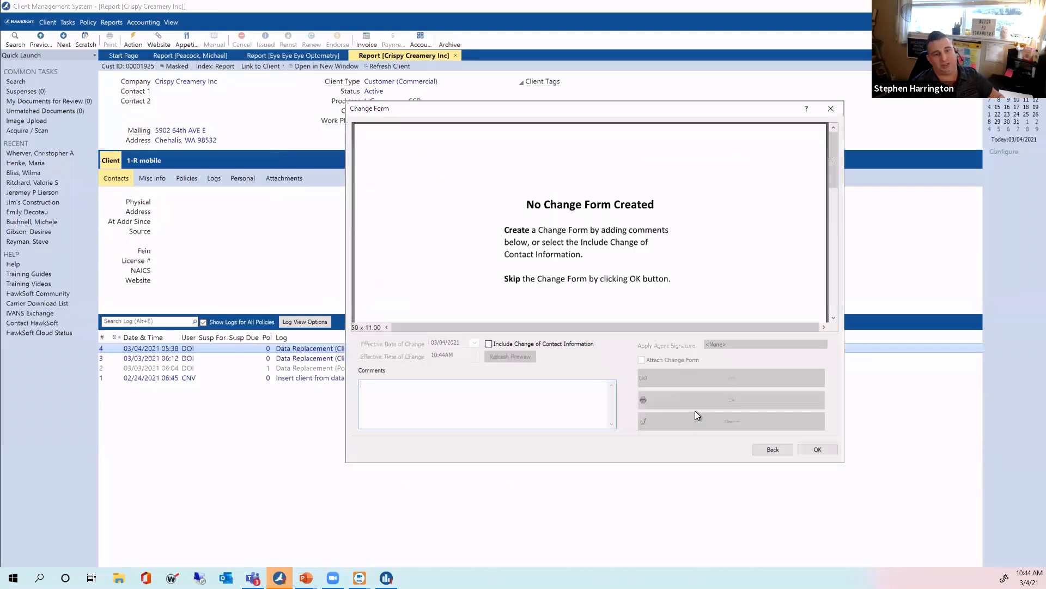
click(815, 452)
click(533, 400)
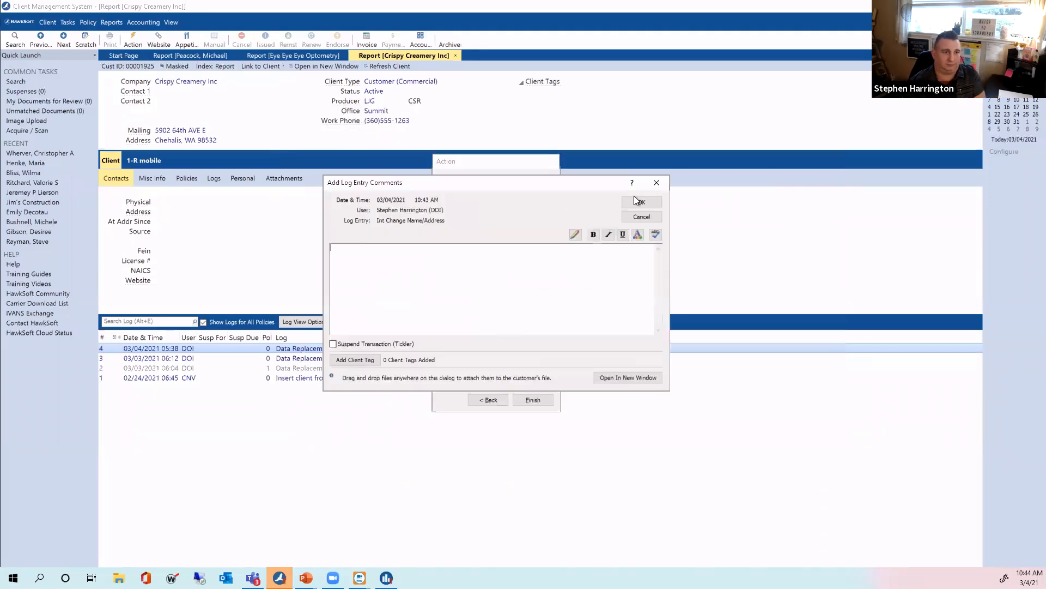
click(638, 202)
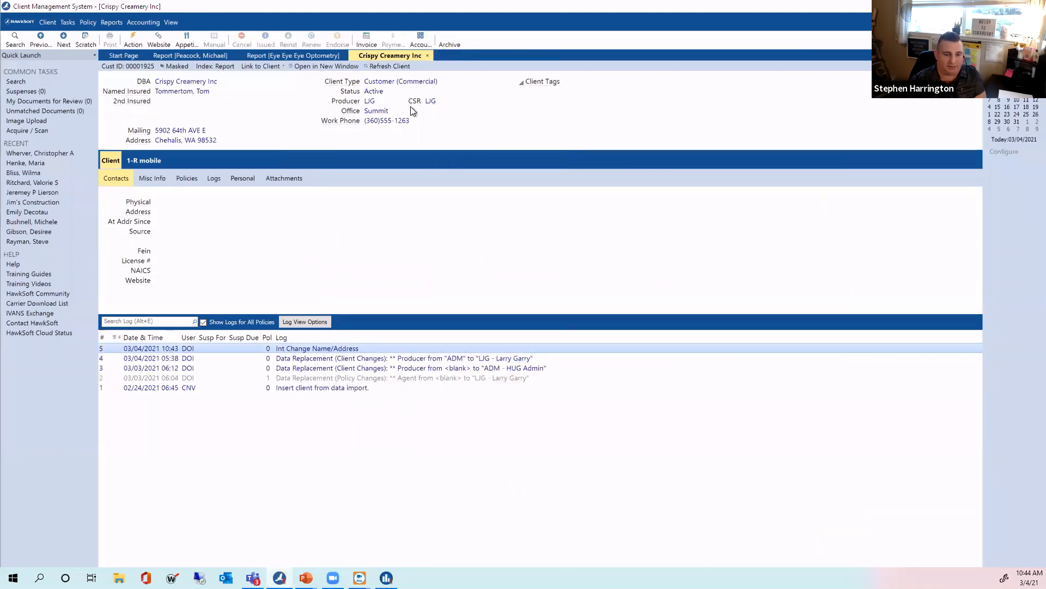
Close the Crispy Creamery and Eye Eye Eye Optometry clients and the blank-CSR report for Crispy Creamery, then return to Agency Intelligence
click(429, 55)
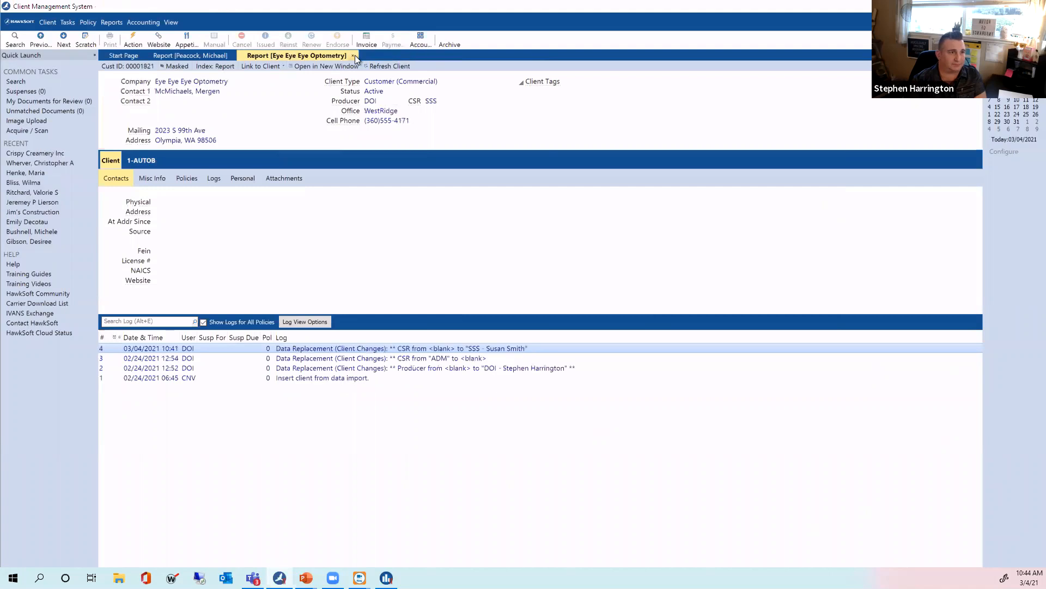
click(352, 55)
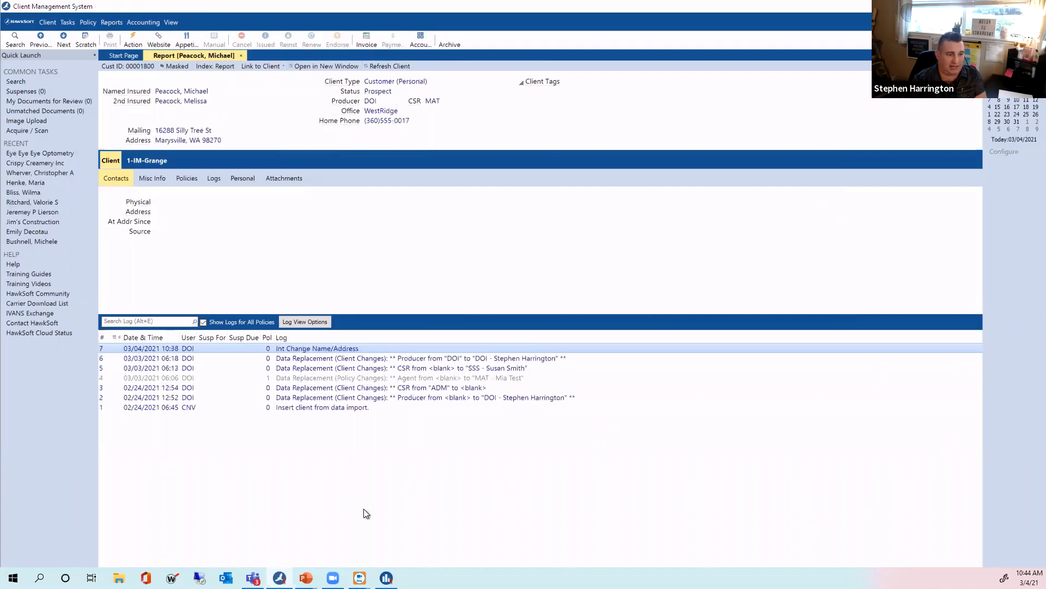
click(386, 578)
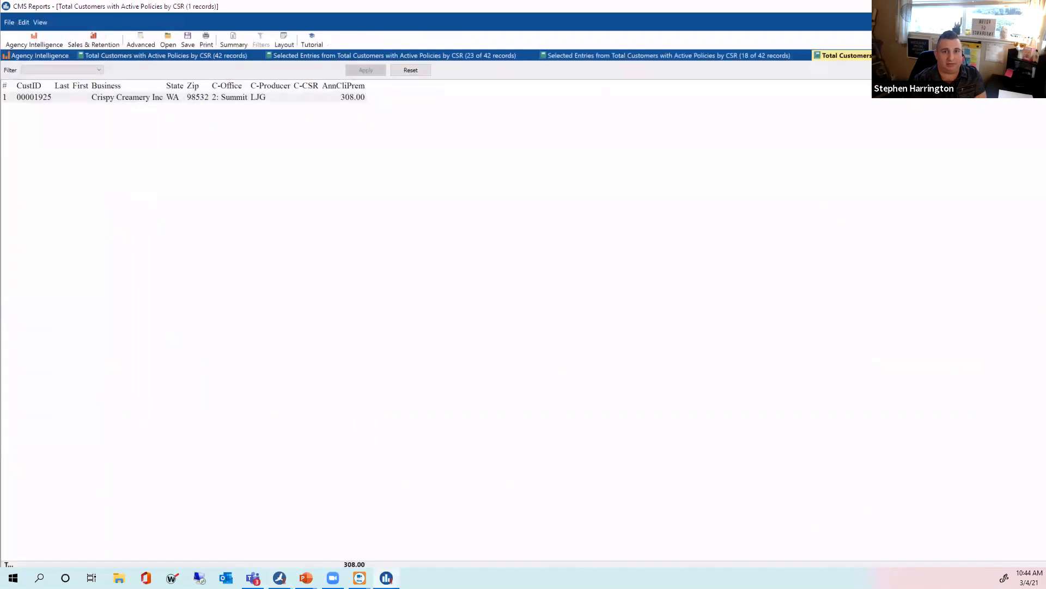
click(998, 55)
click(31, 55)
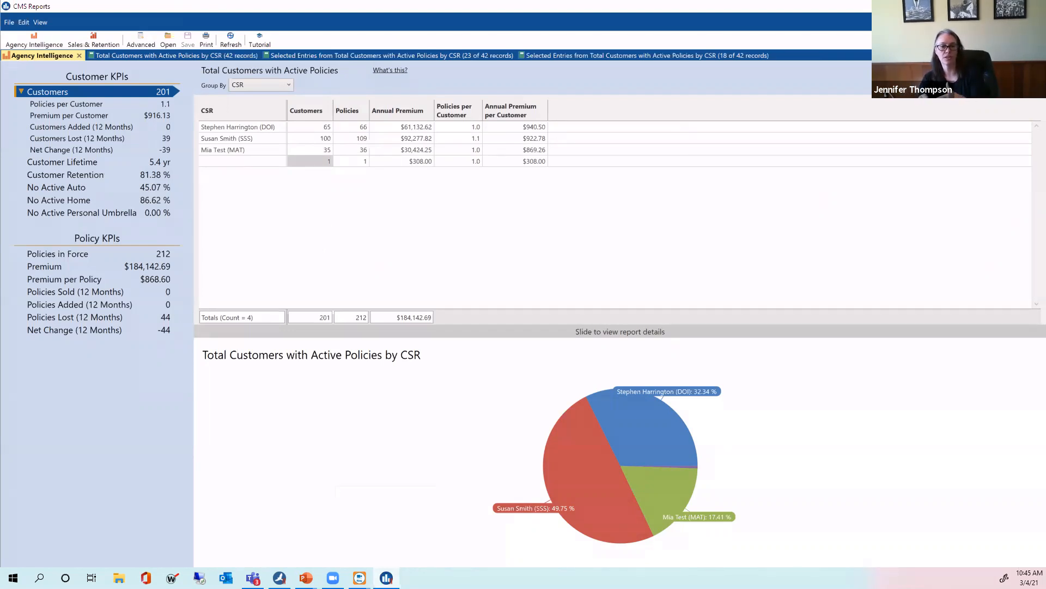
Open the list of customers whose CSR is MAT and create a new report from rows 1 through 18
click(280, 577)
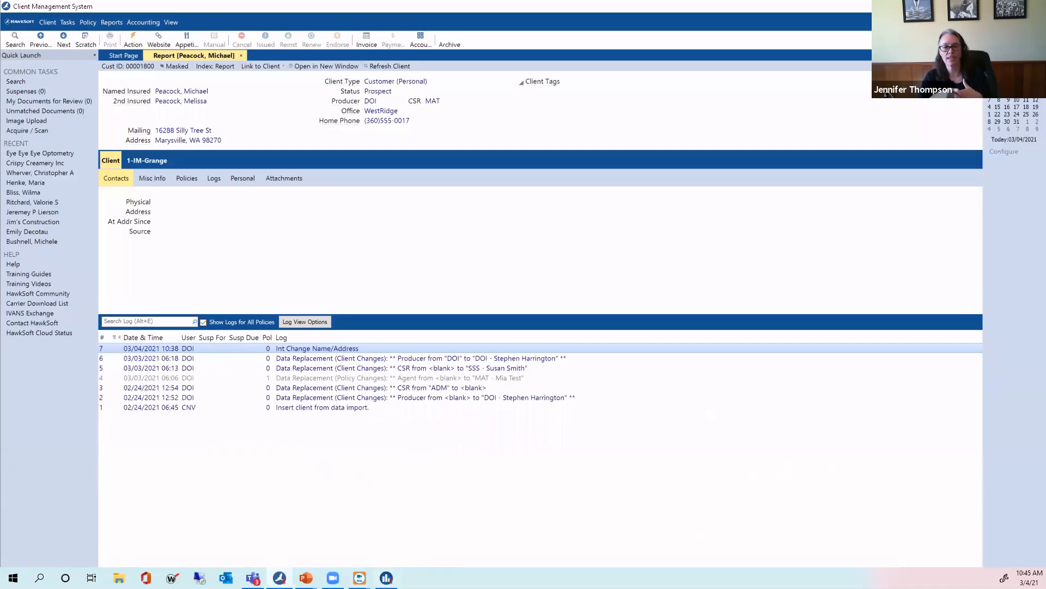
click(386, 578)
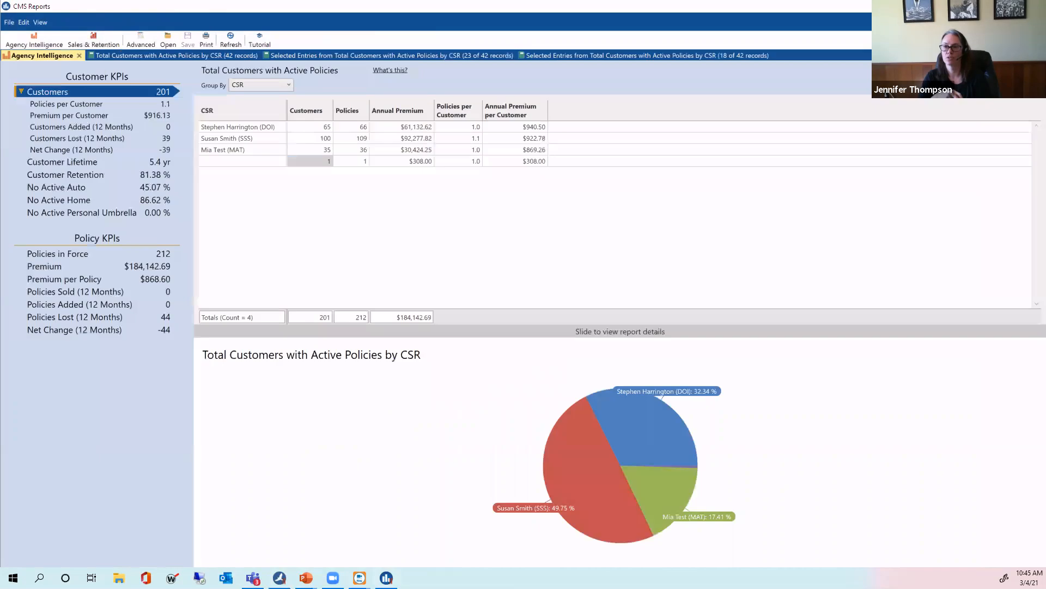
double_click(323, 150)
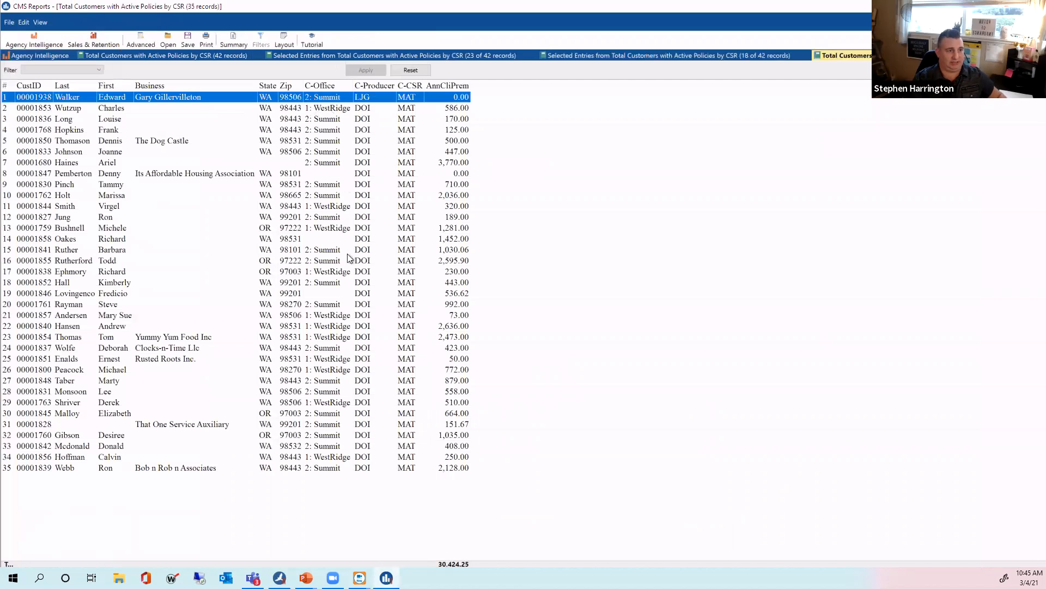
shift+click(342, 280)
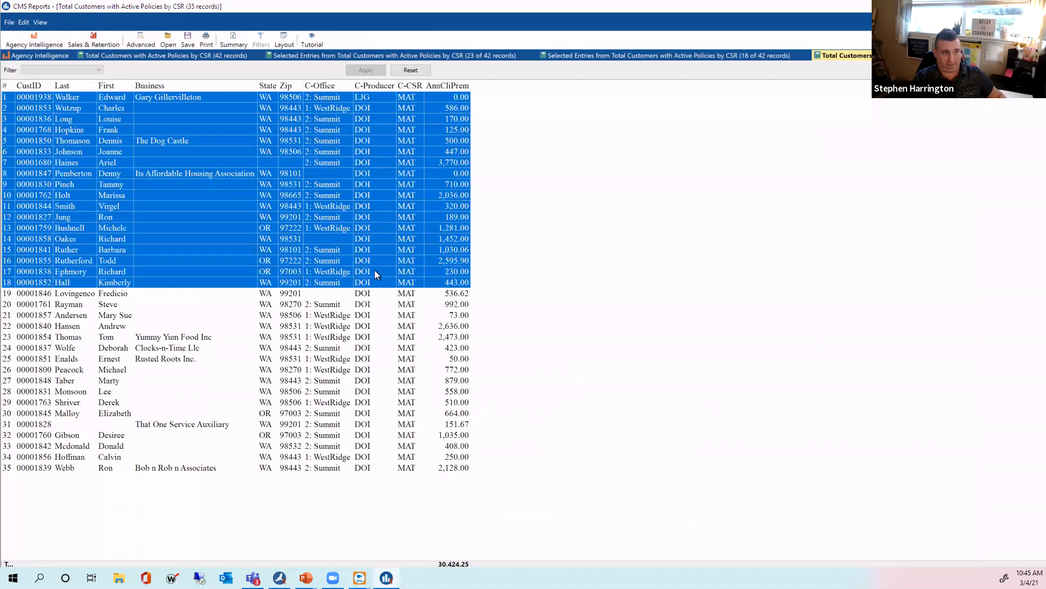
right_click(321, 208)
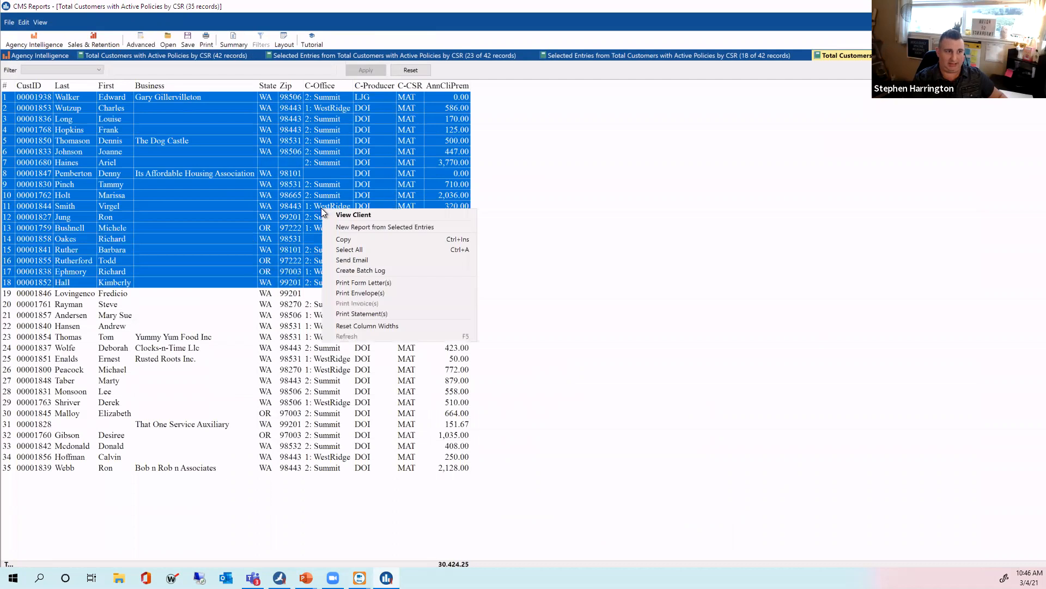
click(378, 230)
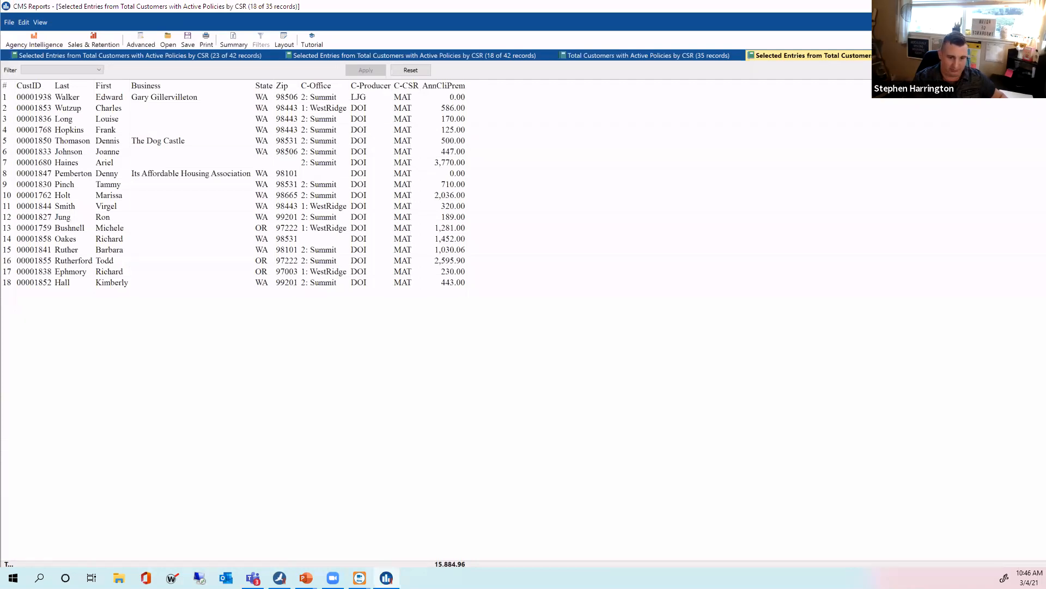
Select rows 19 through 35 in the full MAT customer list and switch back to the new report of rows 1 through 18
click(663, 54)
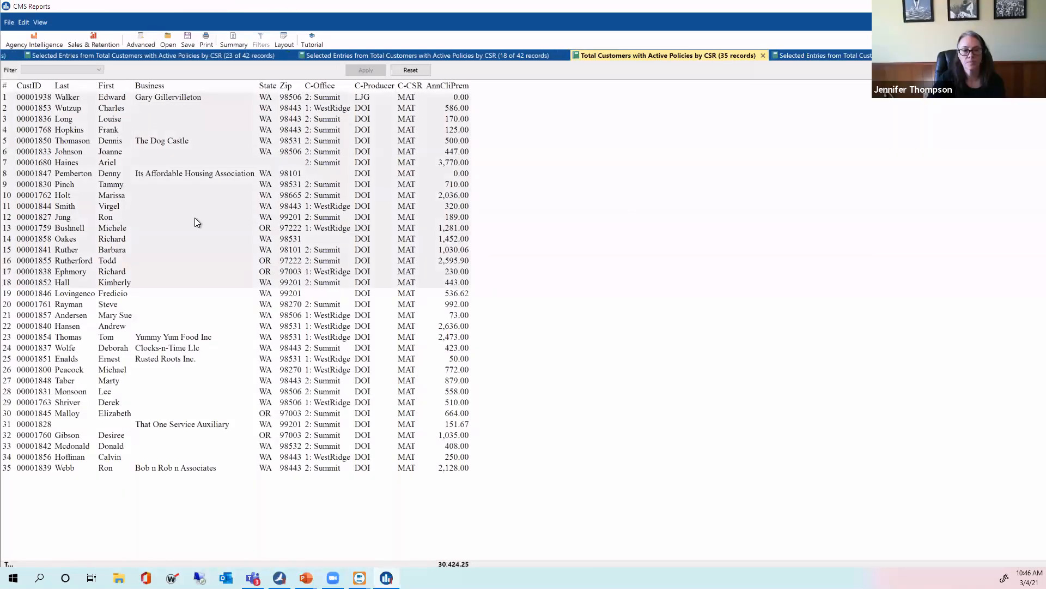
click(214, 293)
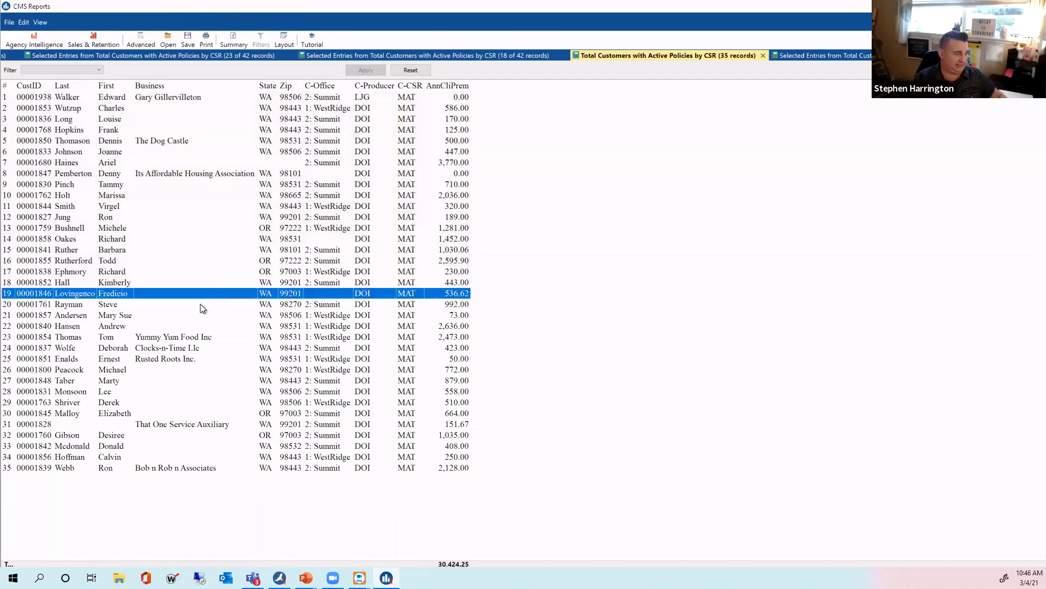
shift+click(182, 469)
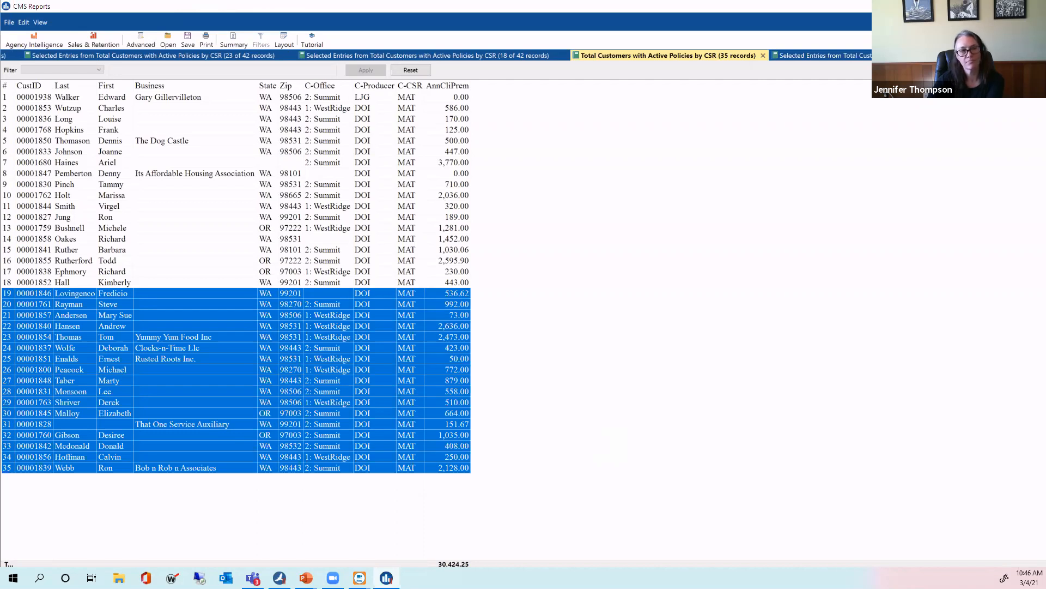
click(801, 55)
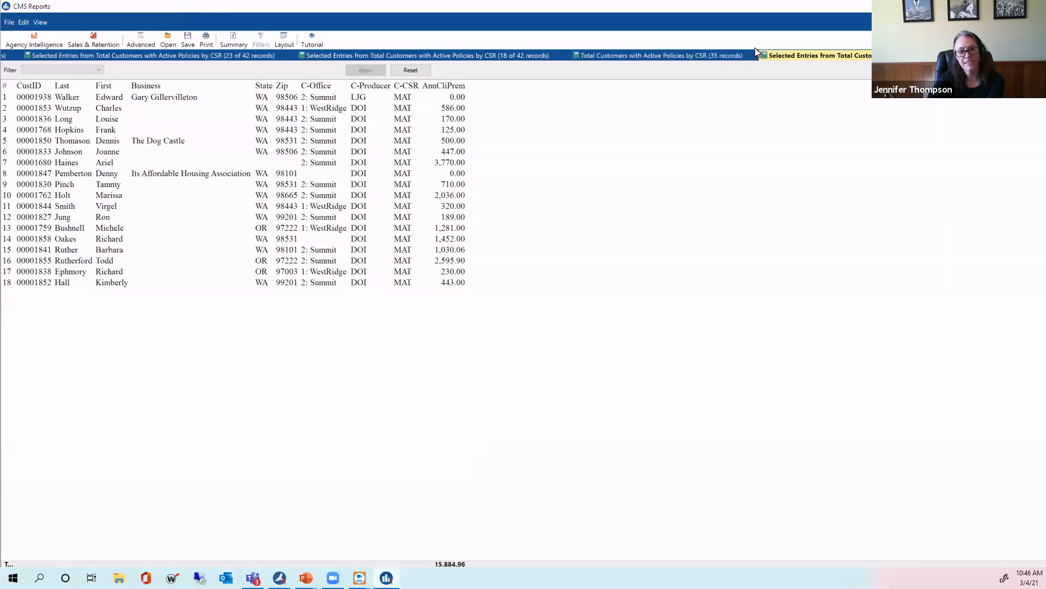
Close all the customer reports grouped by CSR, including the selected-entries reports, leaving only Agency Intelligence open
click(753, 54)
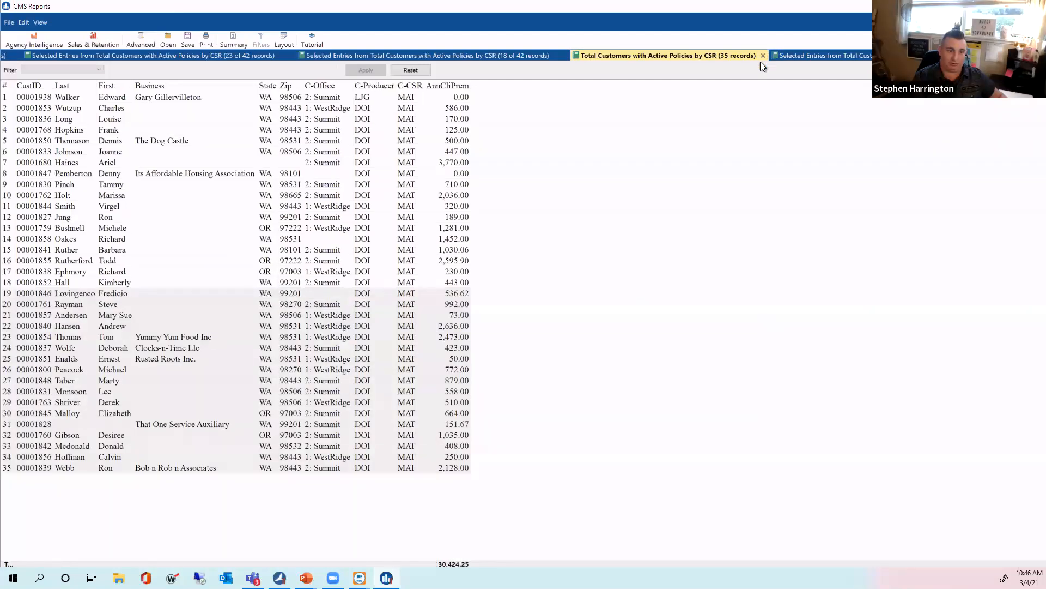
click(763, 55)
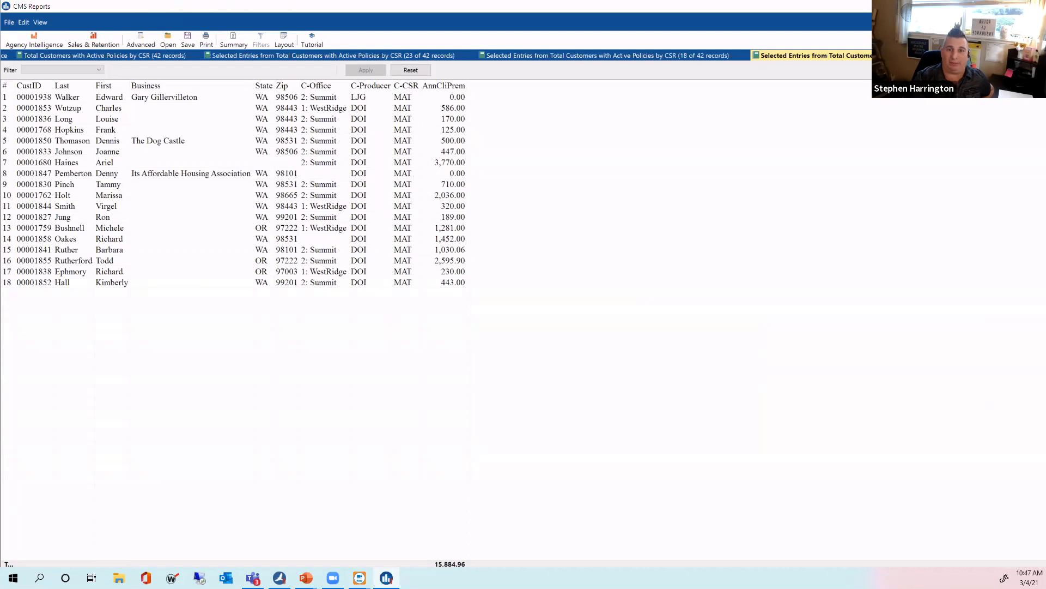
click(1029, 55)
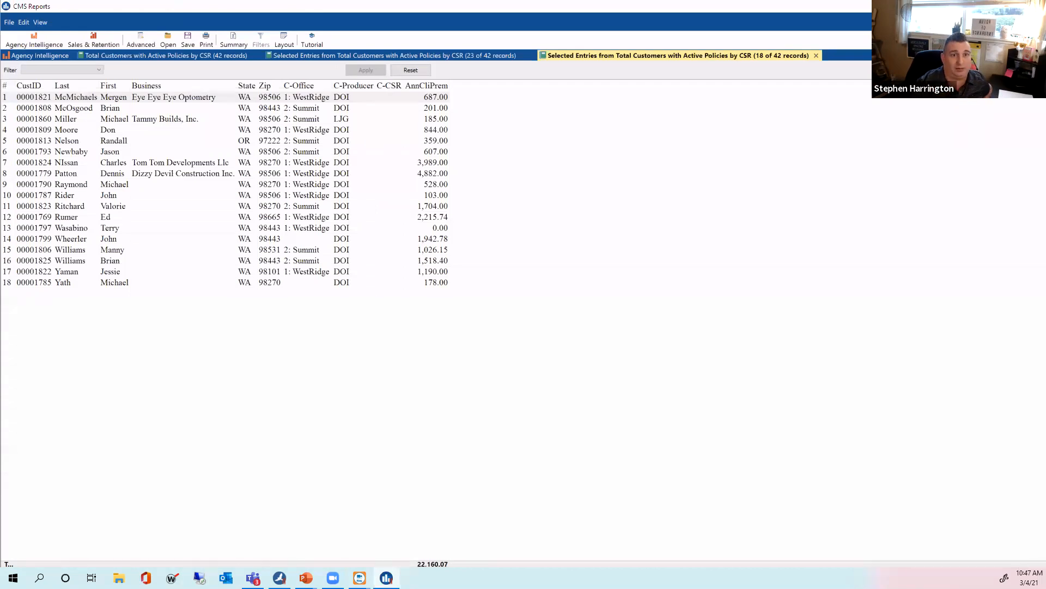
click(815, 56)
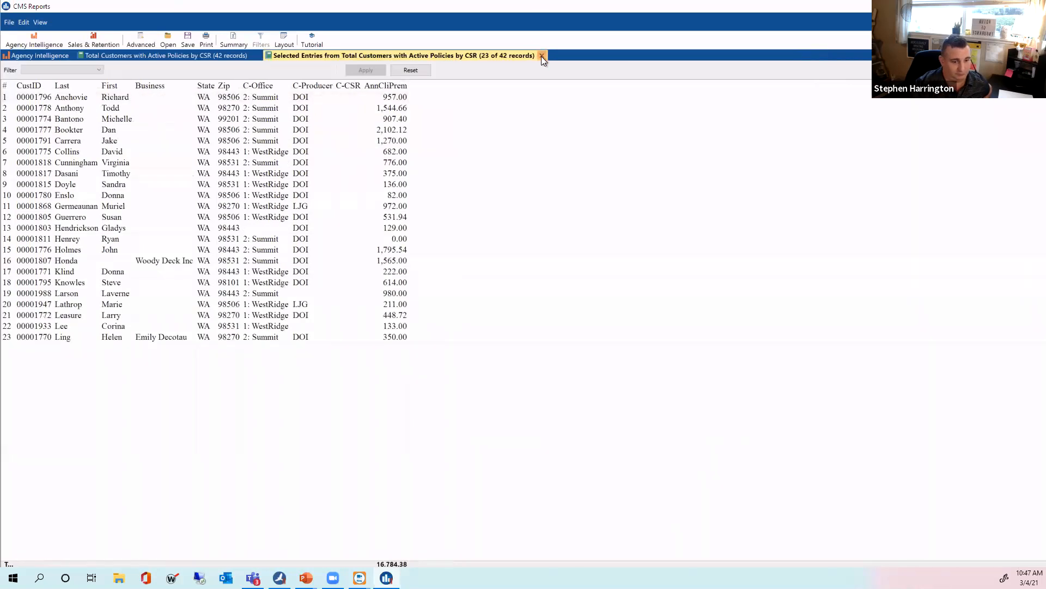
click(543, 56)
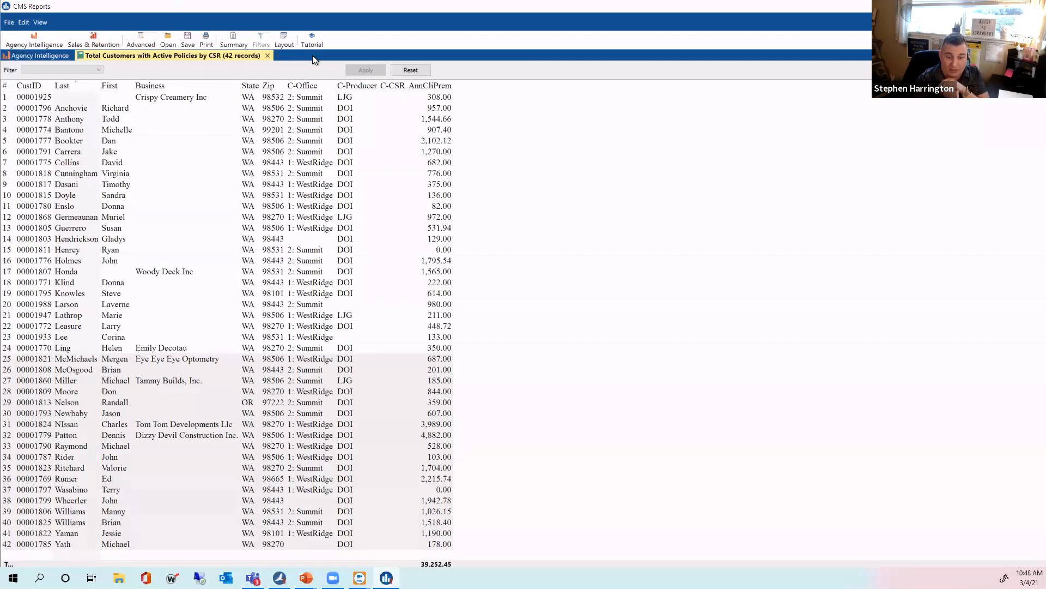
click(267, 55)
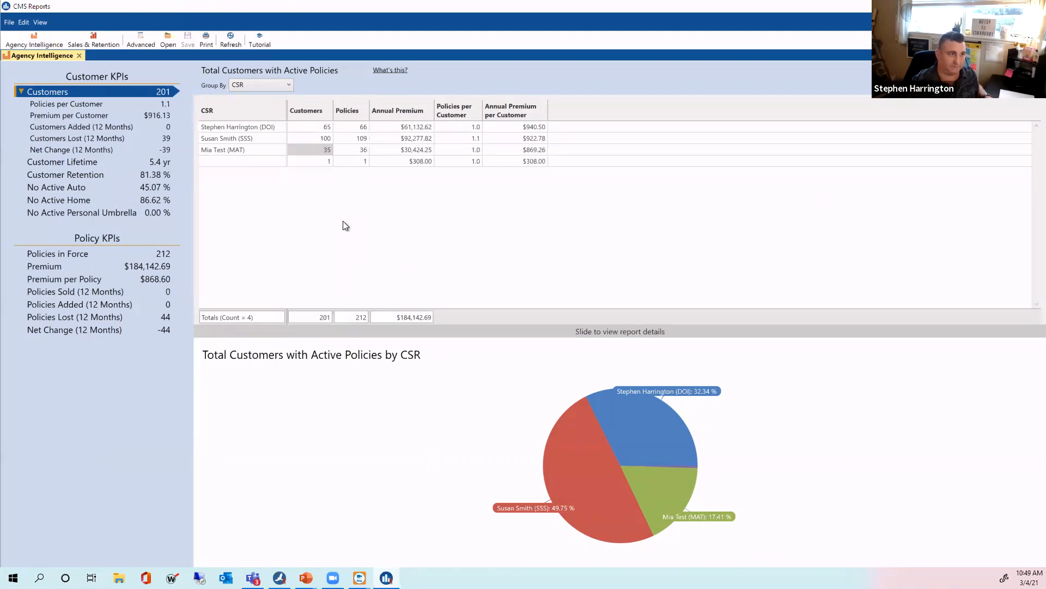
Group the active customers by Producer and open the list of customers with a blank producer
click(289, 84)
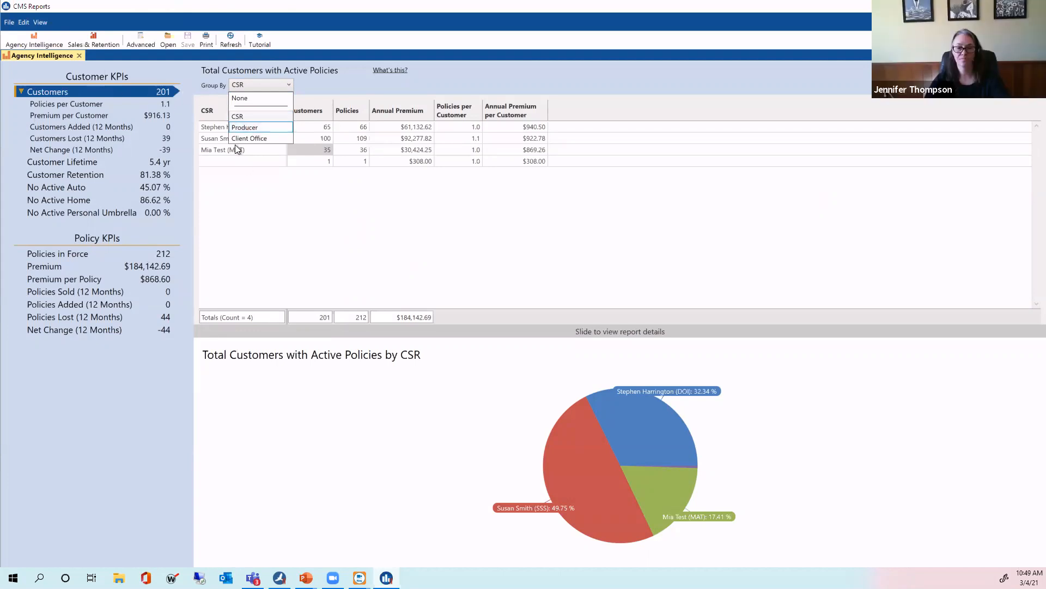
click(253, 129)
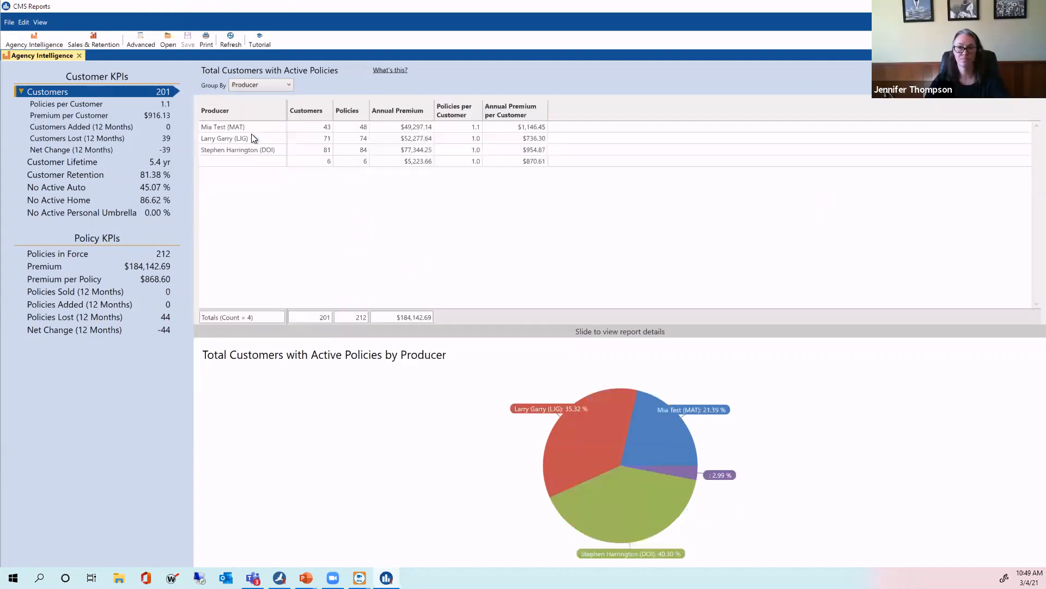
click(325, 164)
double_click(326, 164)
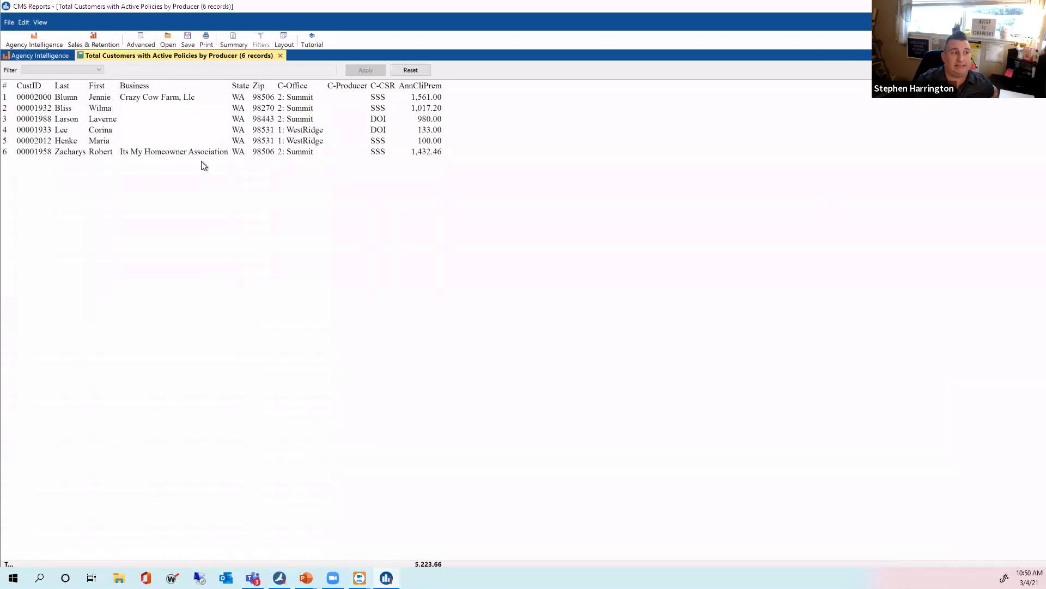
Add the Client Type and Customer Type fields to the layout of the blank-producer report
click(169, 151)
ctrl+click(171, 99)
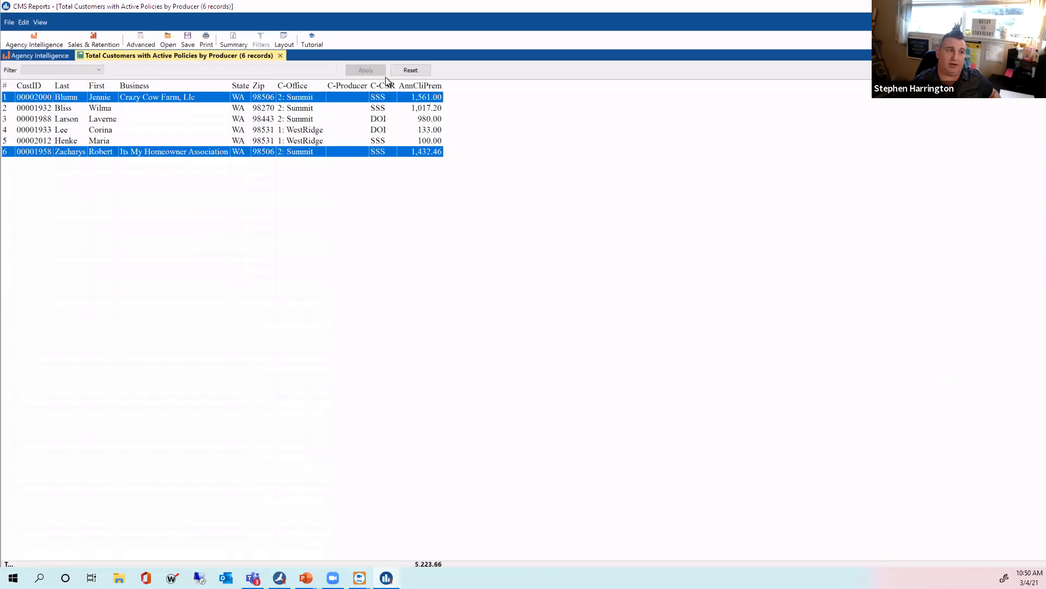
click(291, 42)
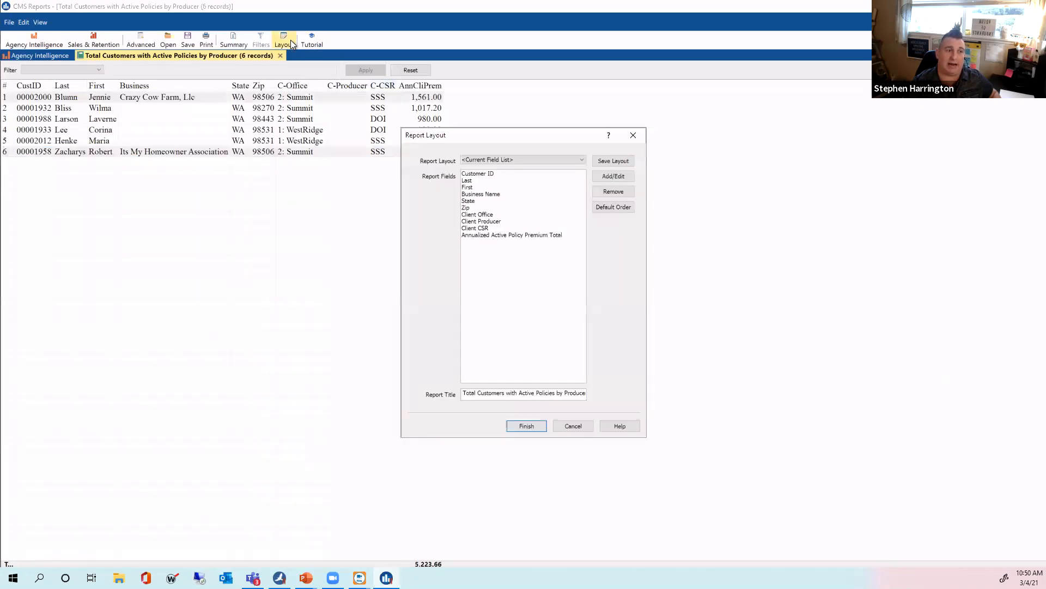
click(612, 176)
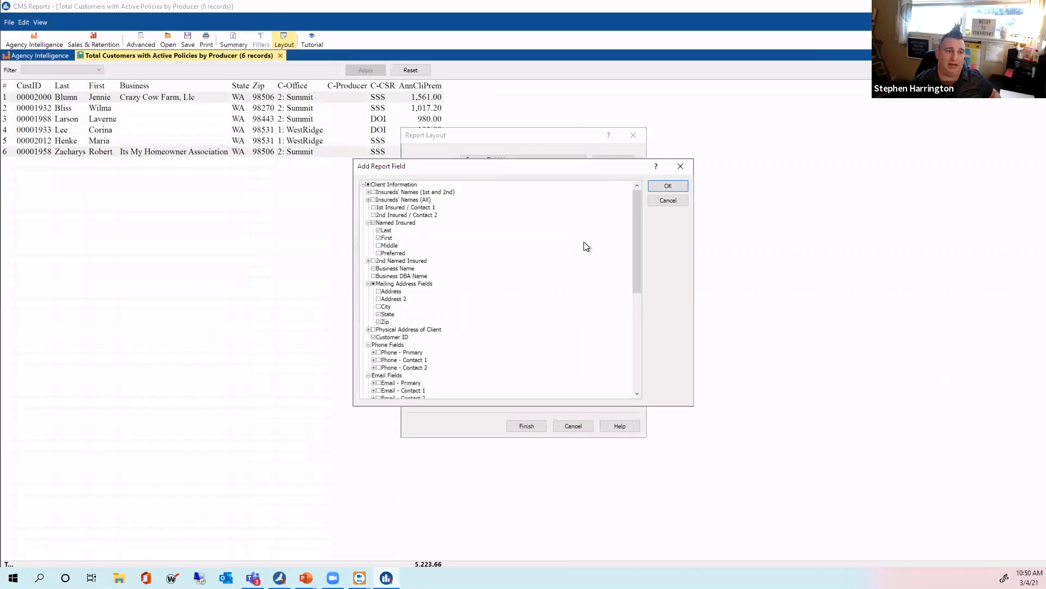
drag(631, 239, 635, 323)
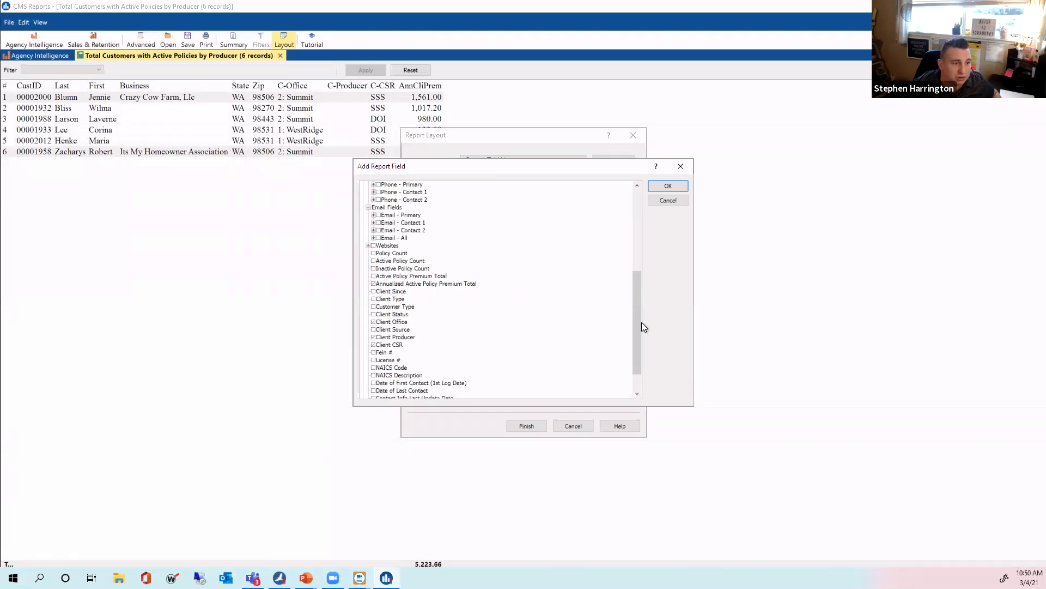
click(373, 306)
click(381, 298)
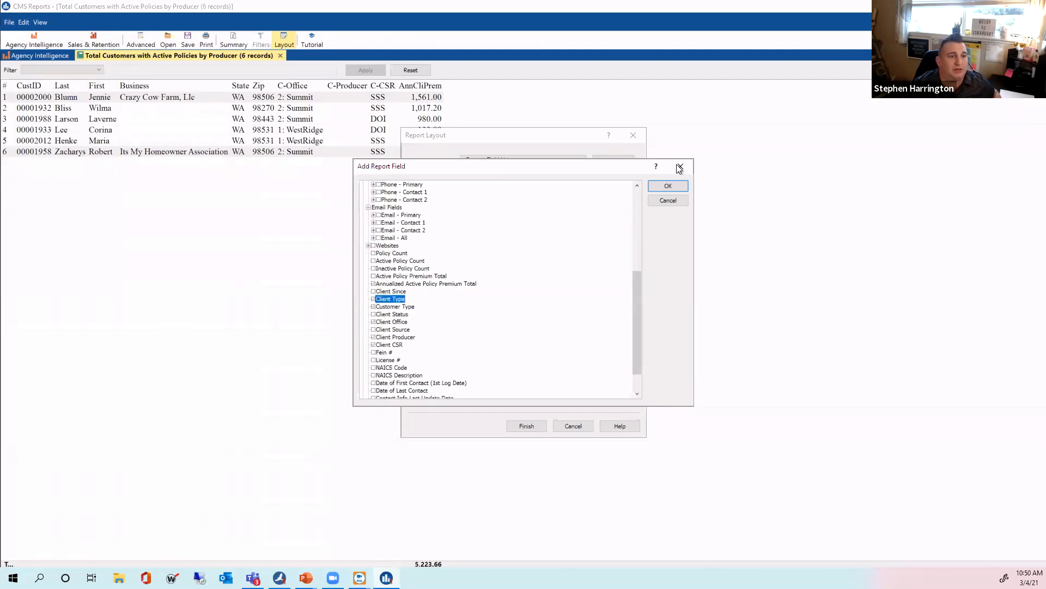
click(668, 186)
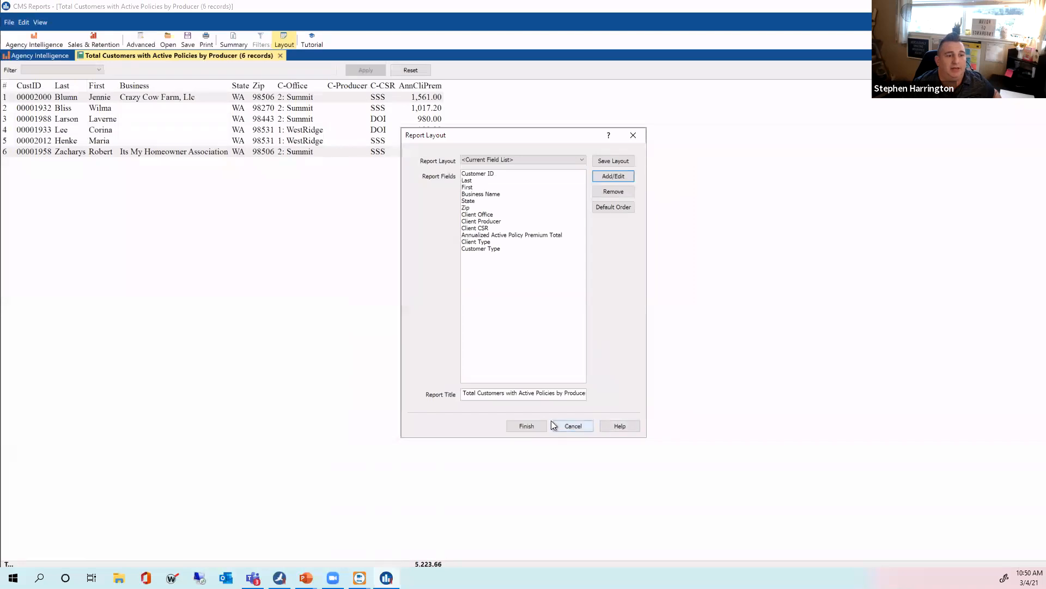
click(527, 426)
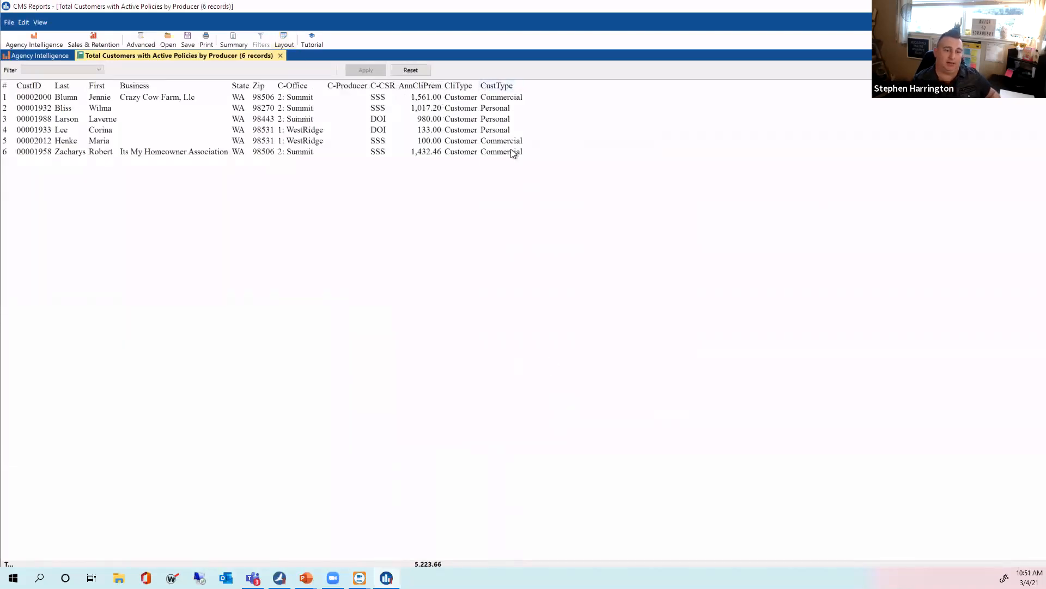
click(503, 101)
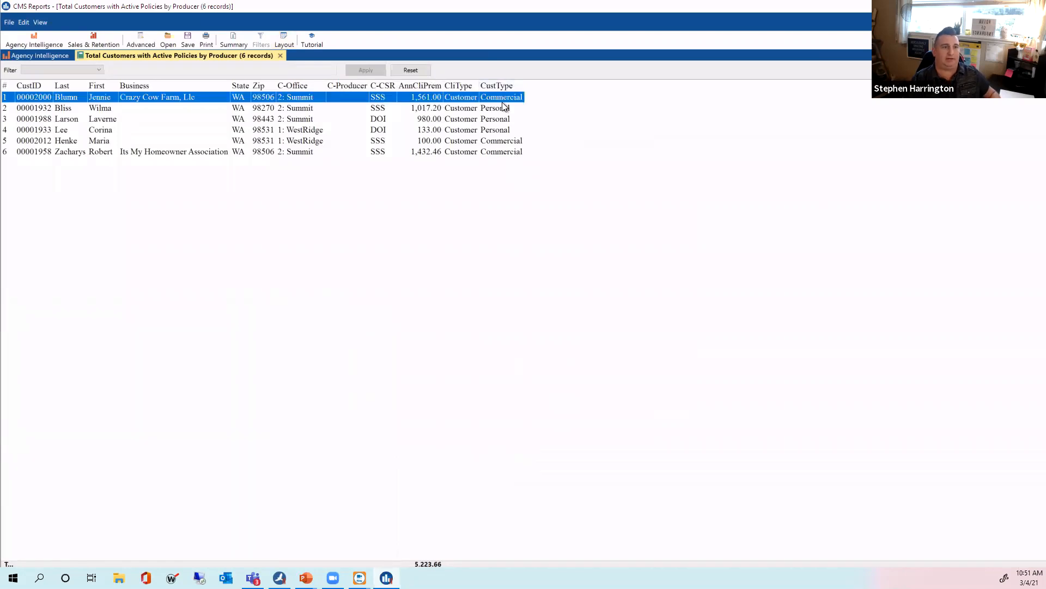
ctrl+click(509, 143)
ctrl+click(510, 150)
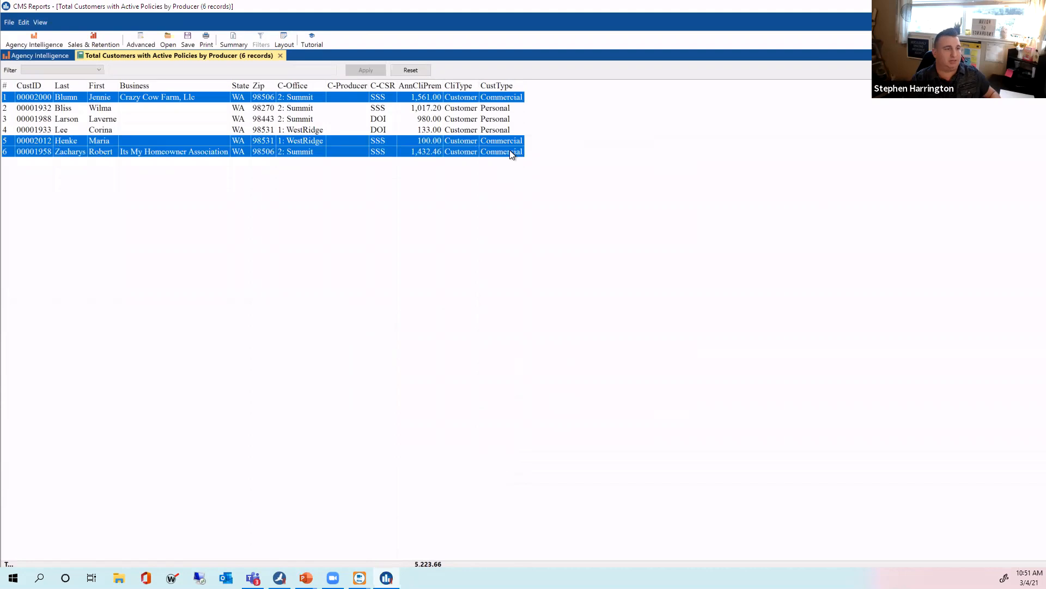
click(282, 41)
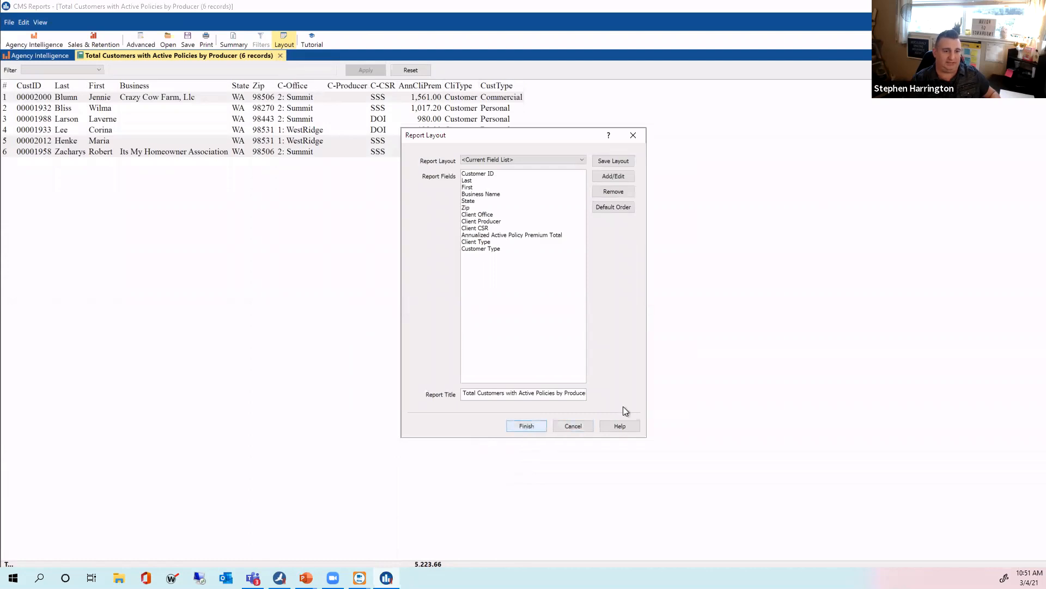
click(578, 427)
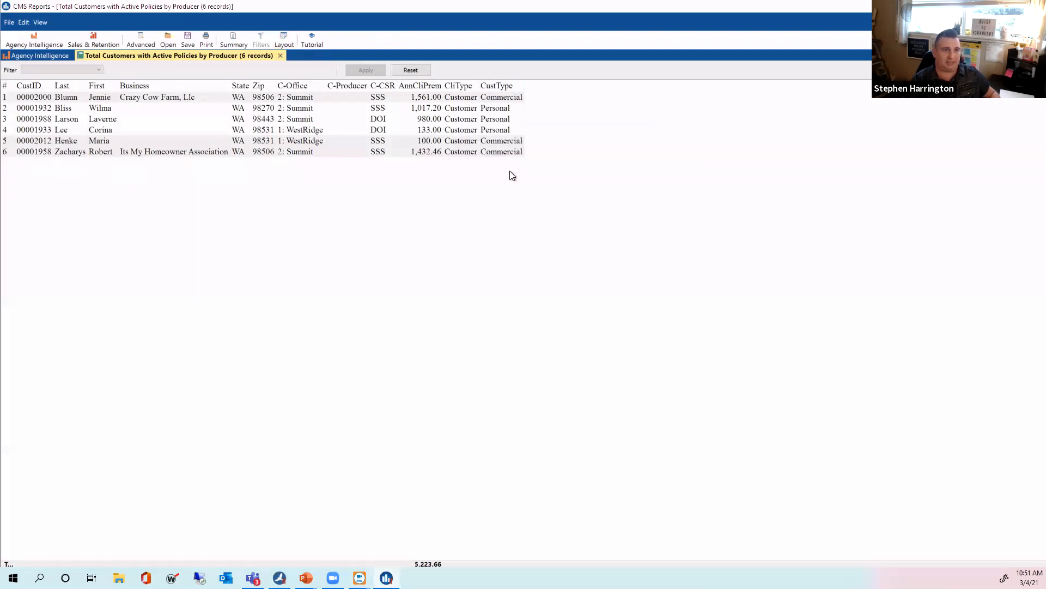
Select the Commercial customers in rows 1, 5 and 6 and create a new report from them
click(515, 151)
shift+click(515, 142)
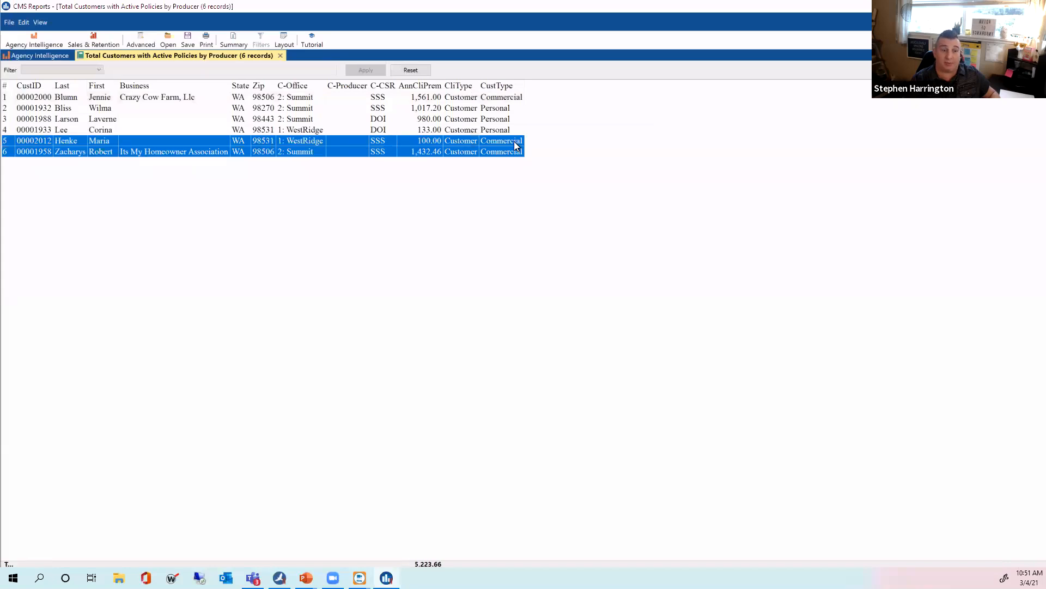
ctrl+click(513, 100)
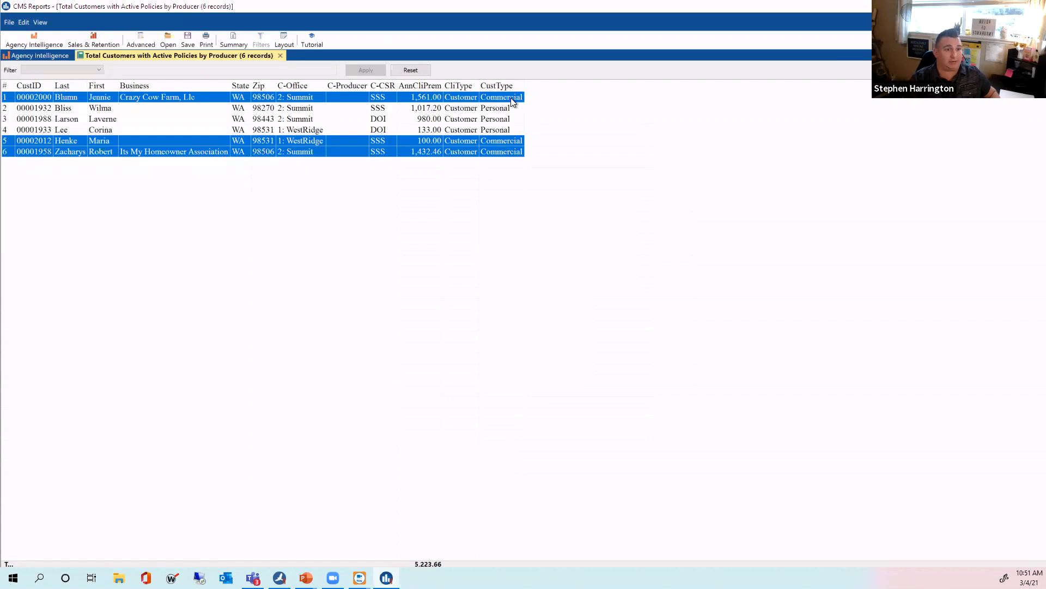
right_click(512, 102)
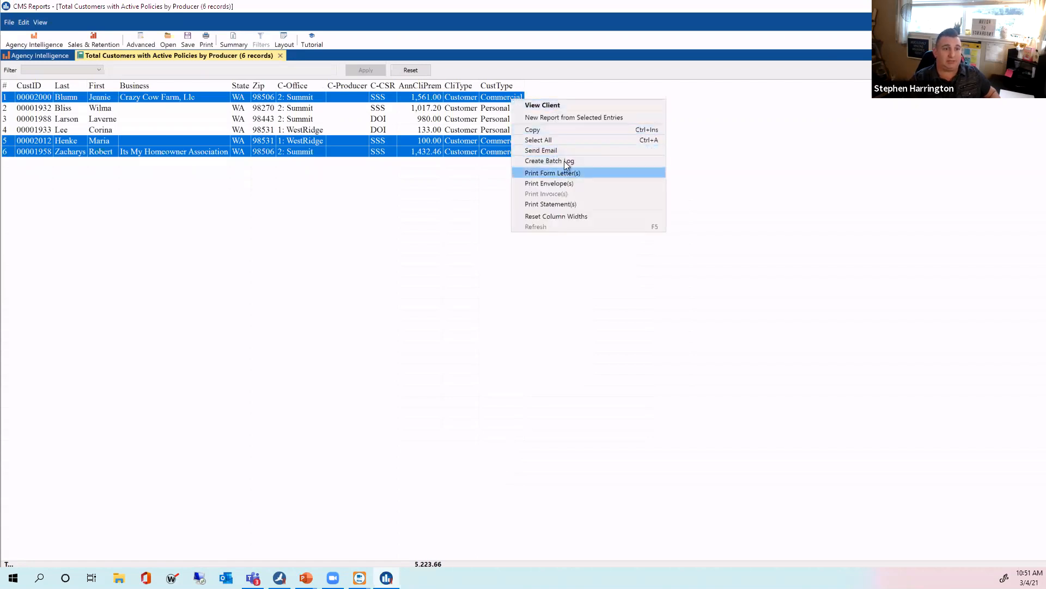
click(571, 117)
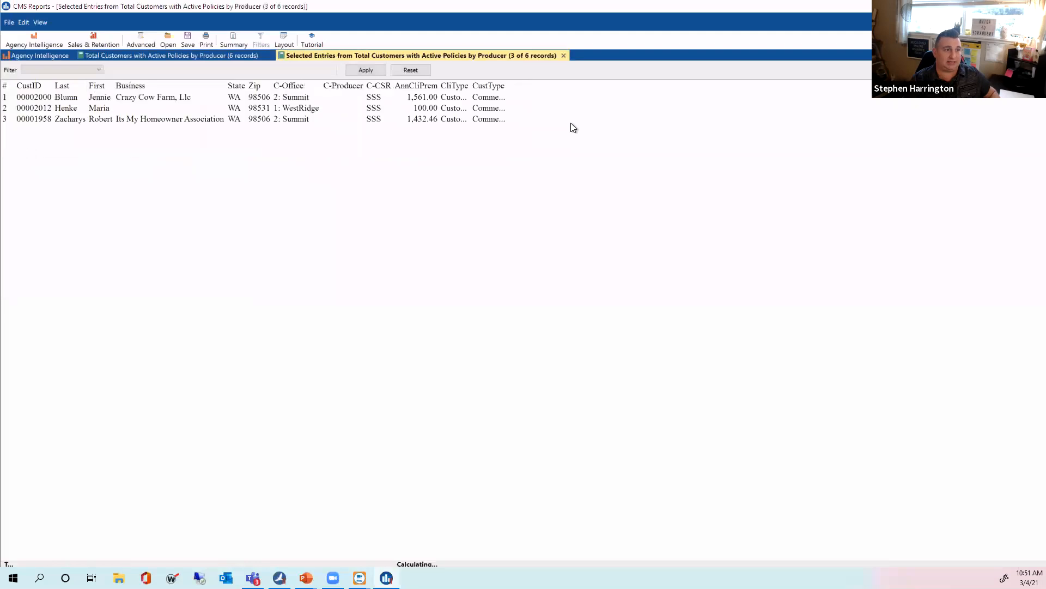
Use Data Replace to set the client producer to LJG for all customers in the Commercial report
click(6, 23)
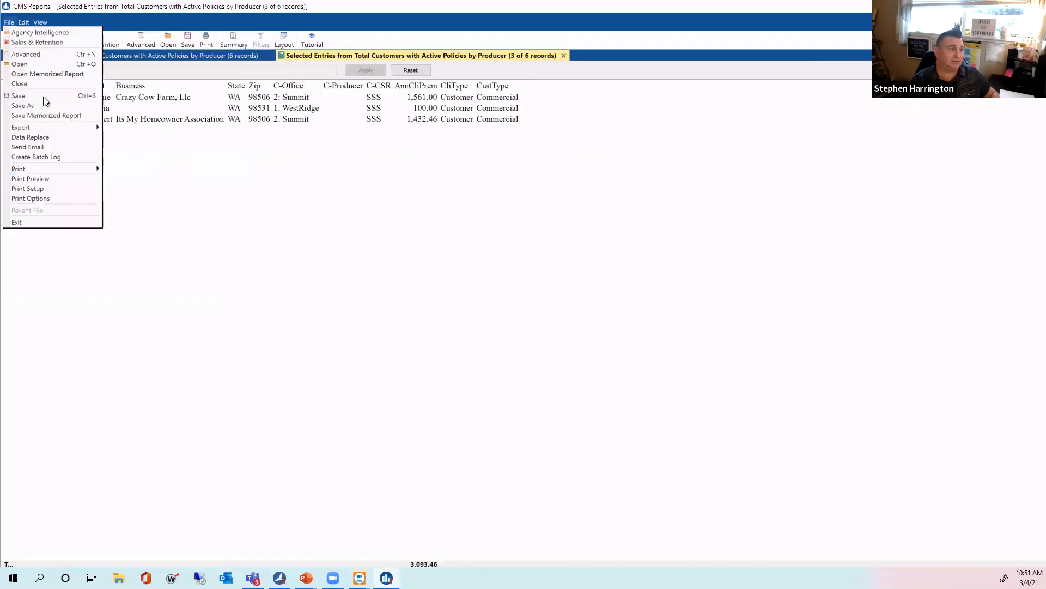
click(51, 135)
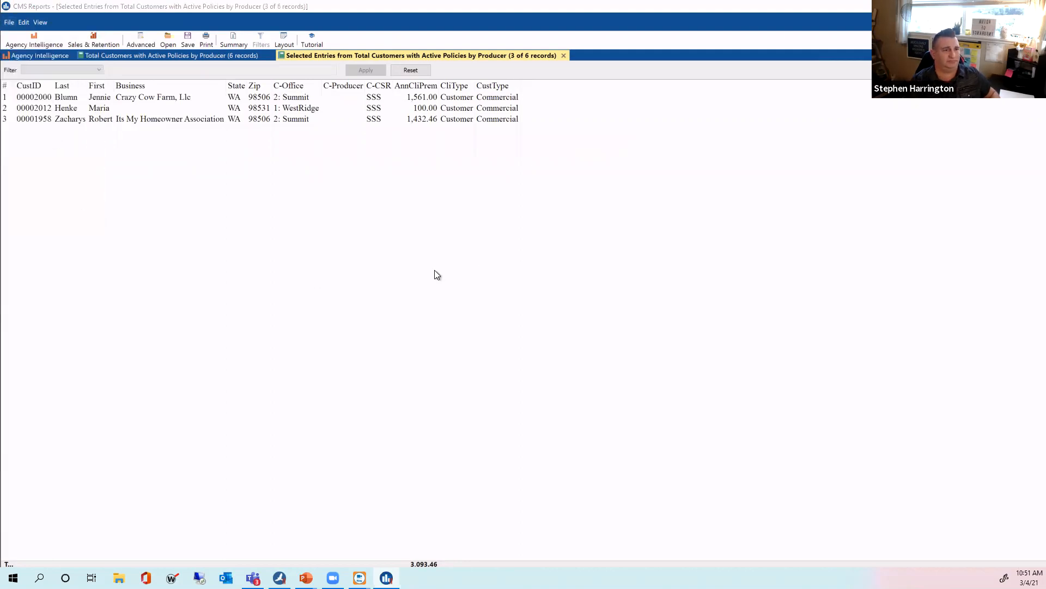
click(418, 199)
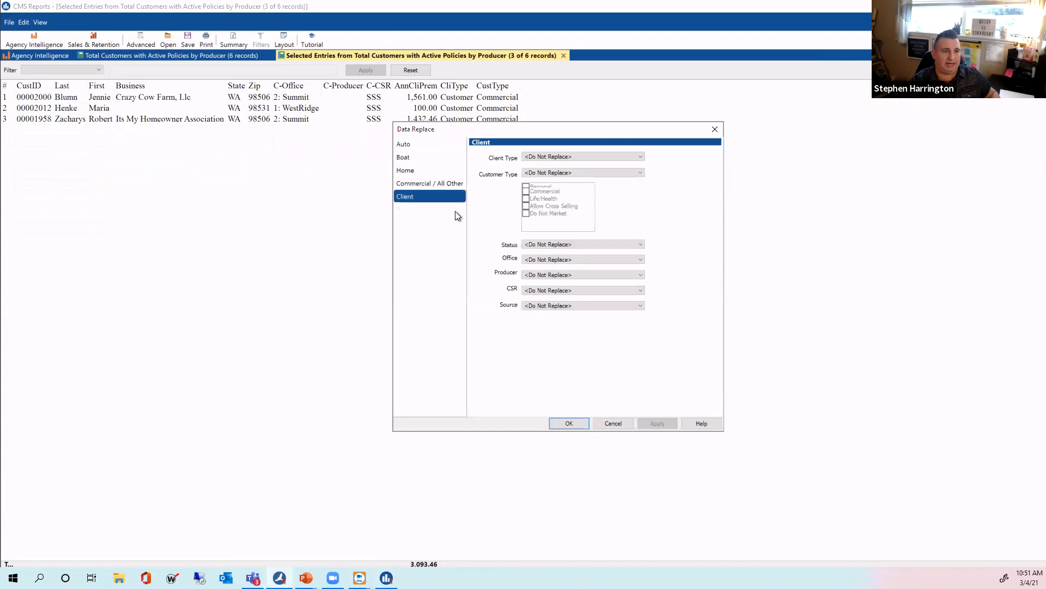
click(522, 276)
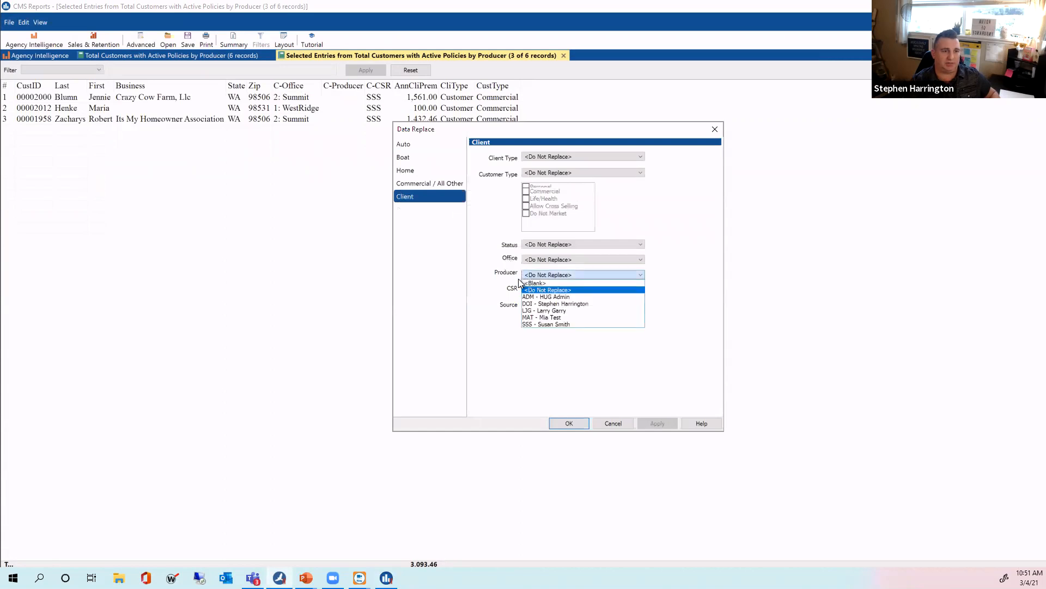
click(554, 311)
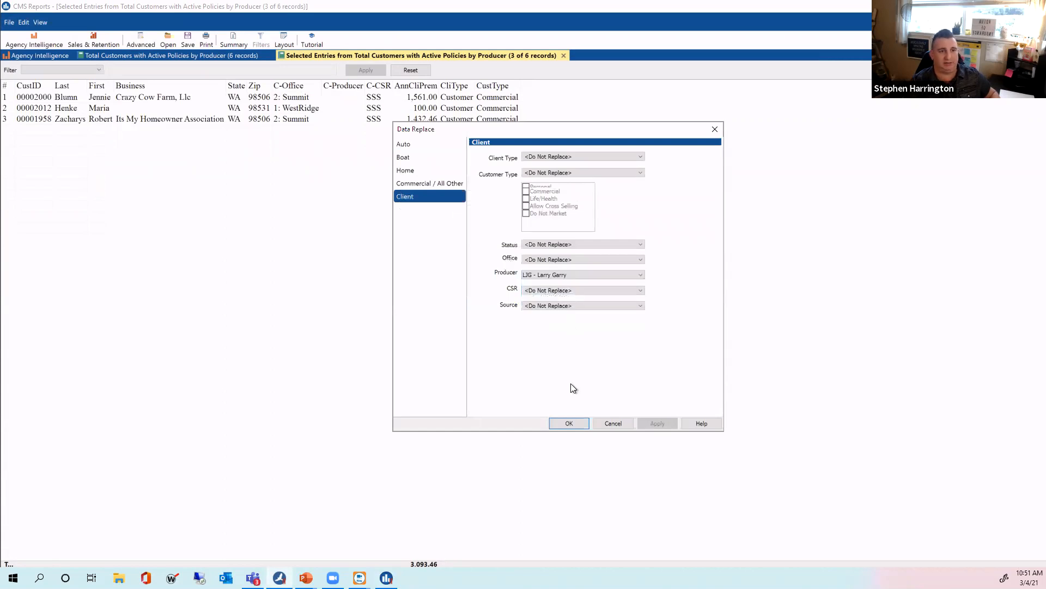
click(569, 424)
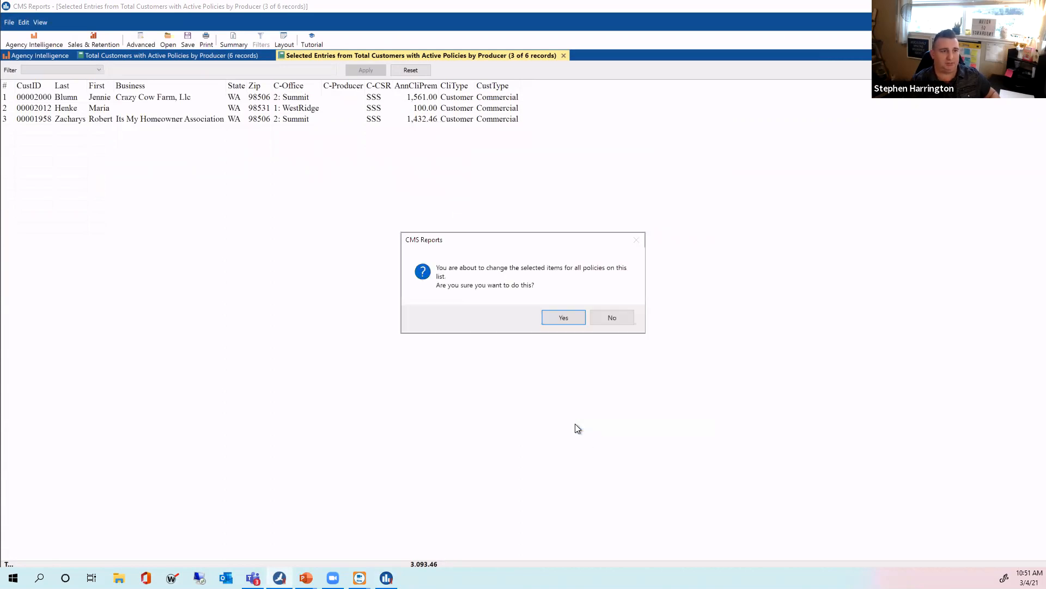
click(563, 317)
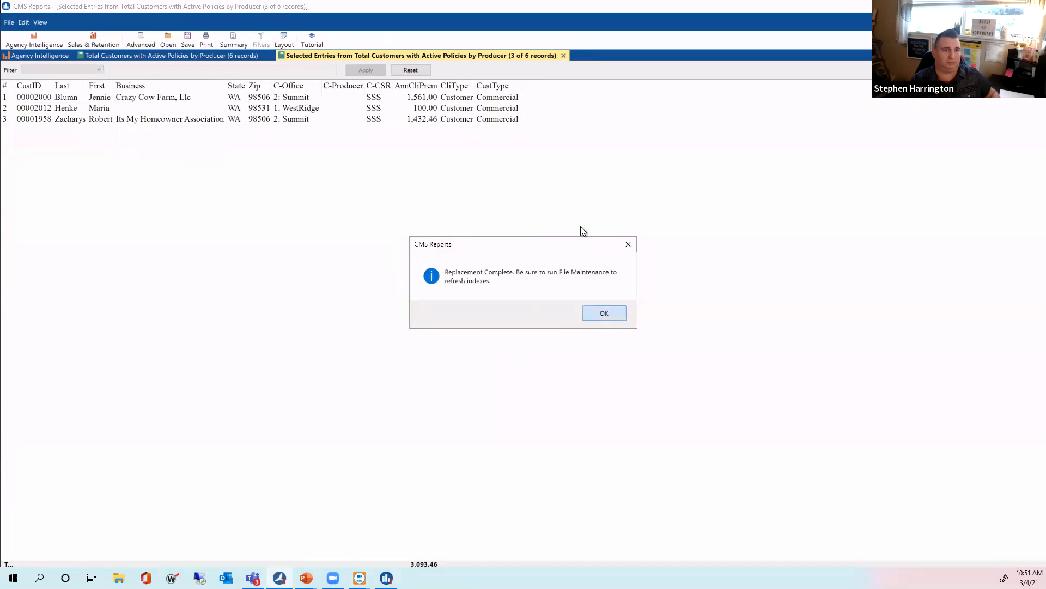
key(Return)
Return to the full blank-producer report and create a new report from the Personal customers in rows 2 through 4
click(207, 56)
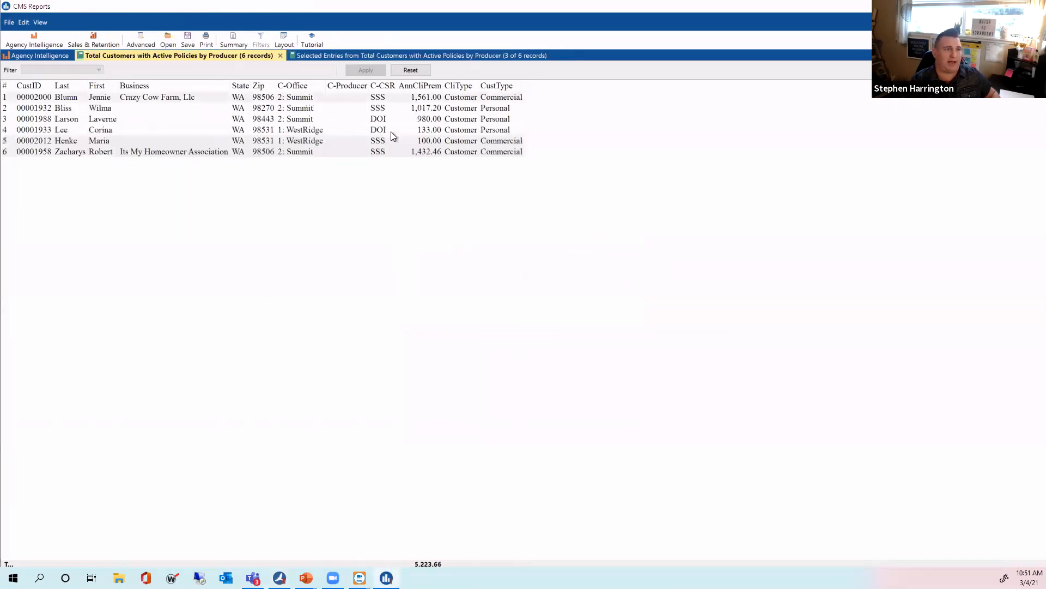
click(494, 109)
shift+click(499, 130)
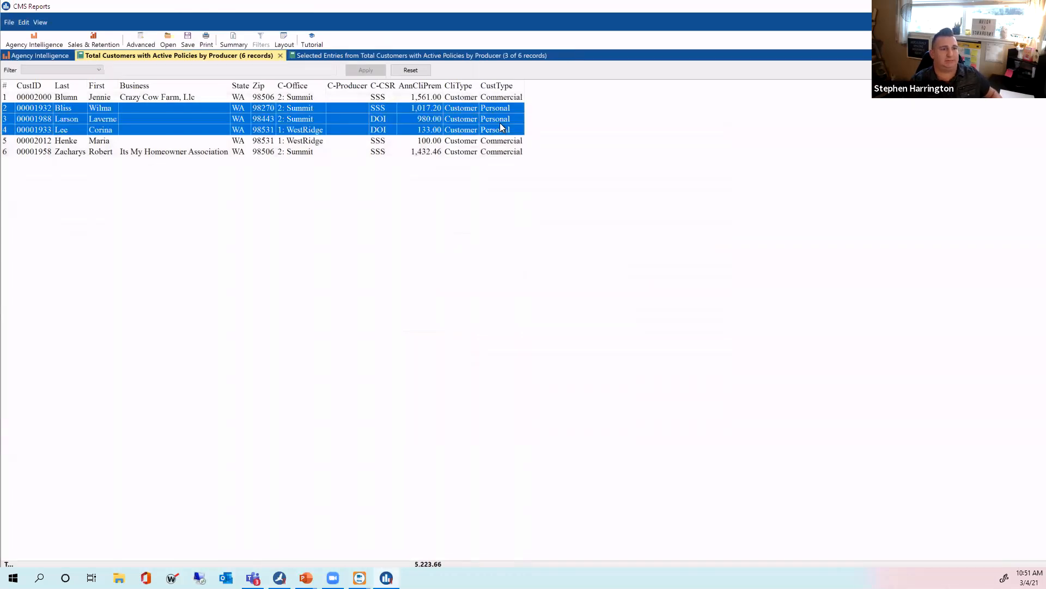
right_click(500, 124)
click(530, 141)
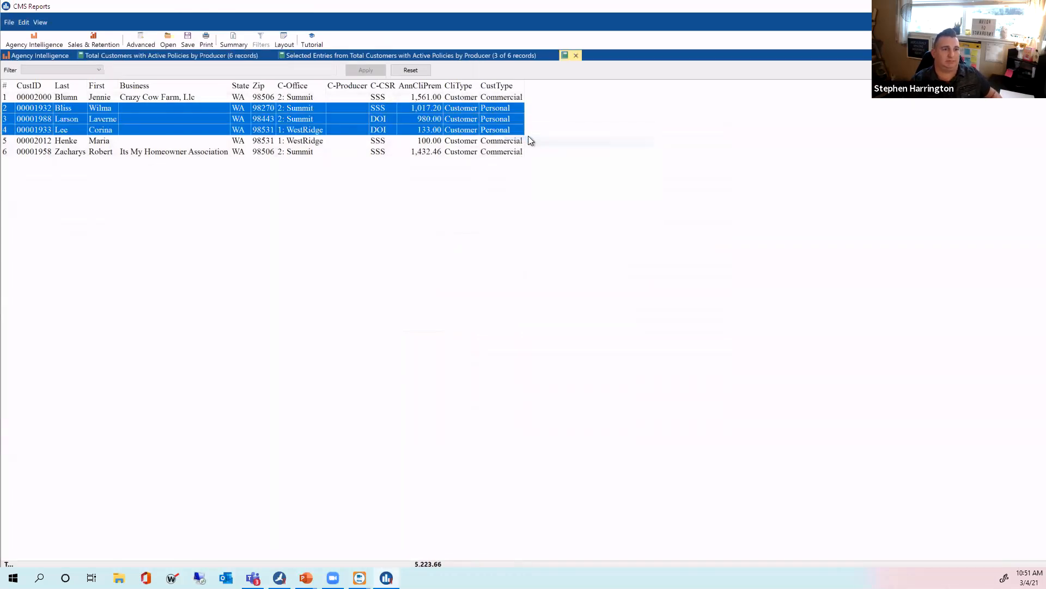
Use Data Replace to set the client producer to SSS for all customers in the Personal report
click(8, 22)
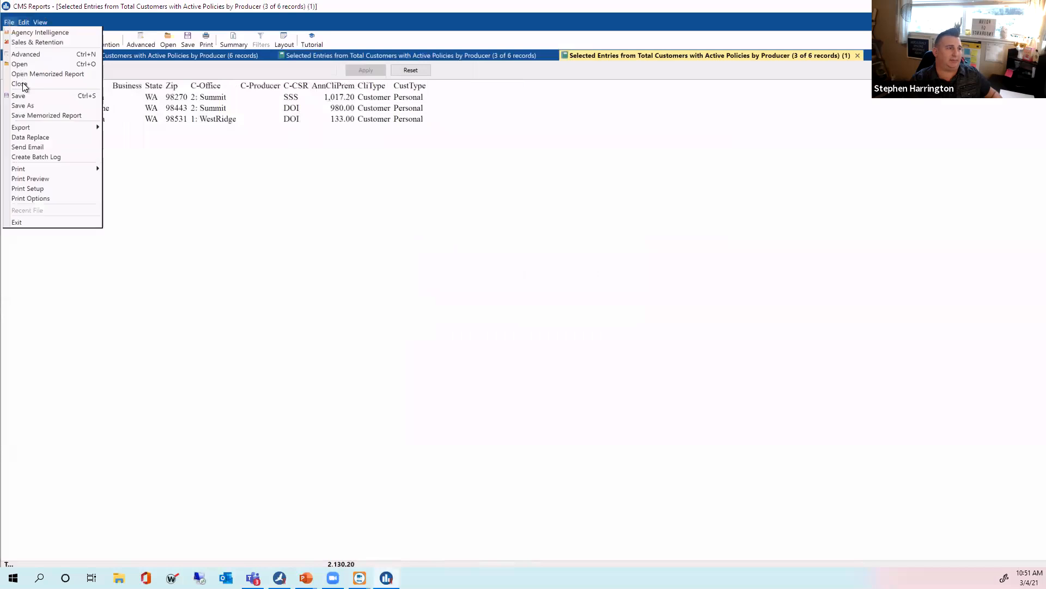
click(41, 133)
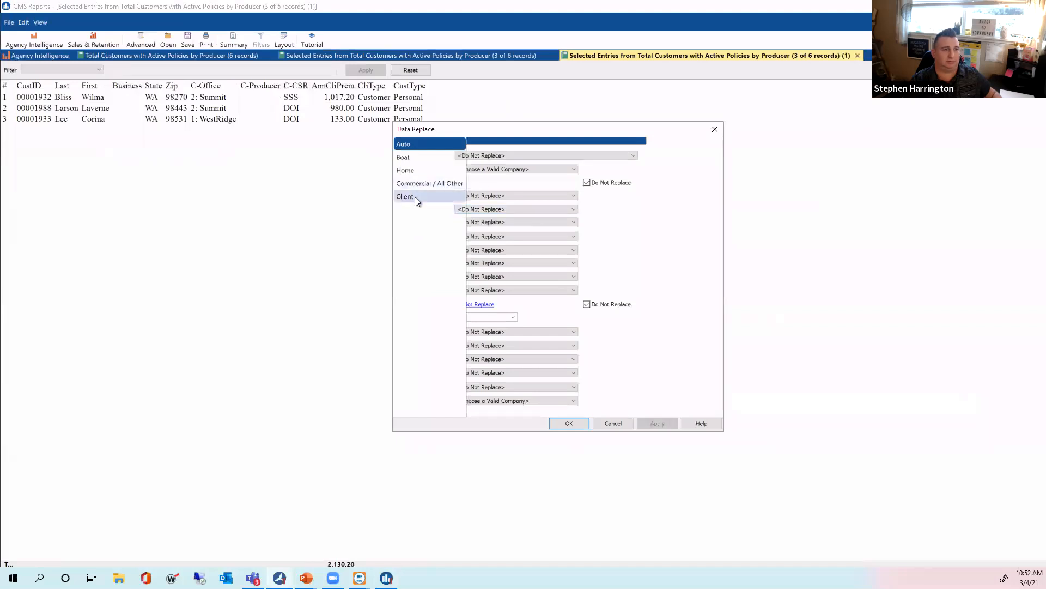
click(414, 197)
click(550, 275)
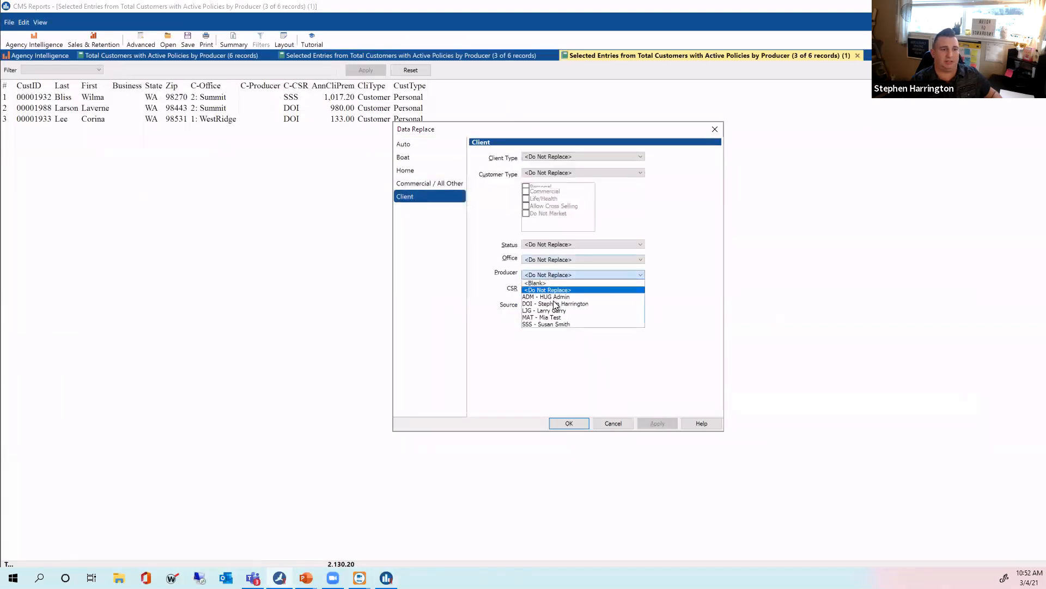
click(557, 324)
click(577, 421)
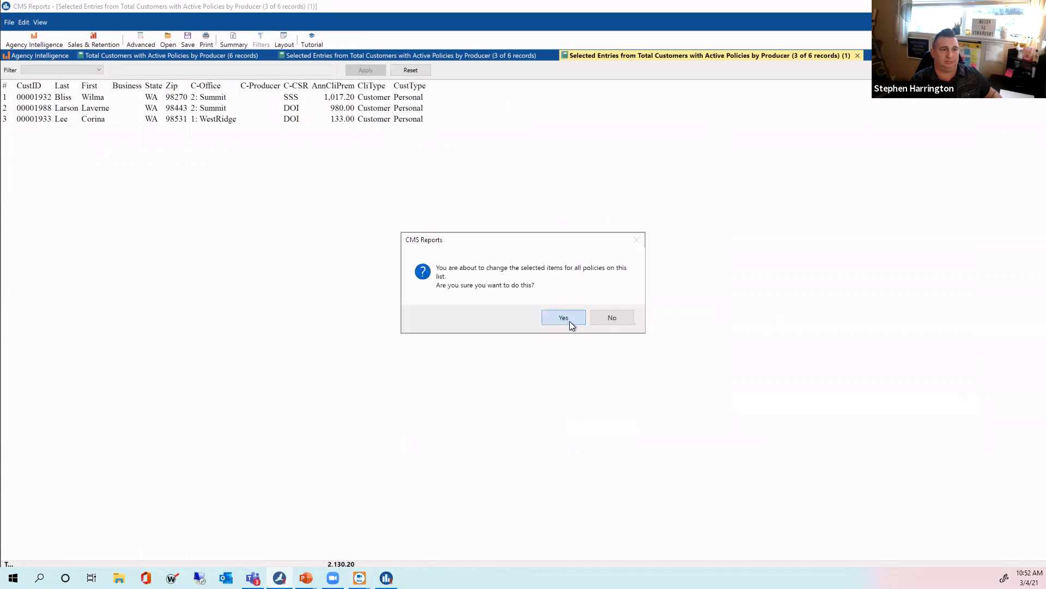
click(570, 322)
click(613, 316)
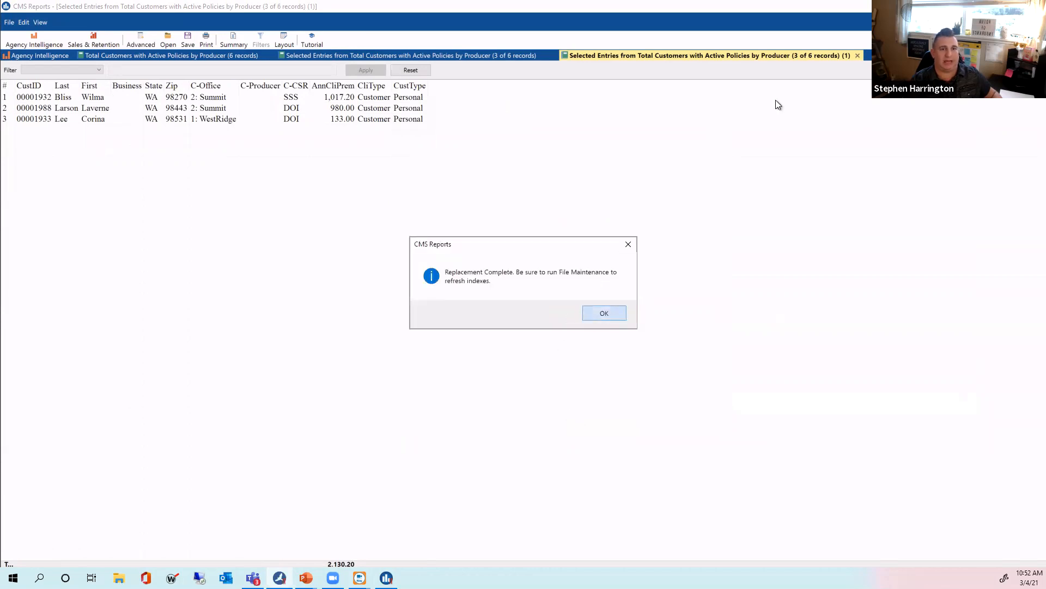
Close the two selected-entries reports and the full blank-producer report
click(858, 55)
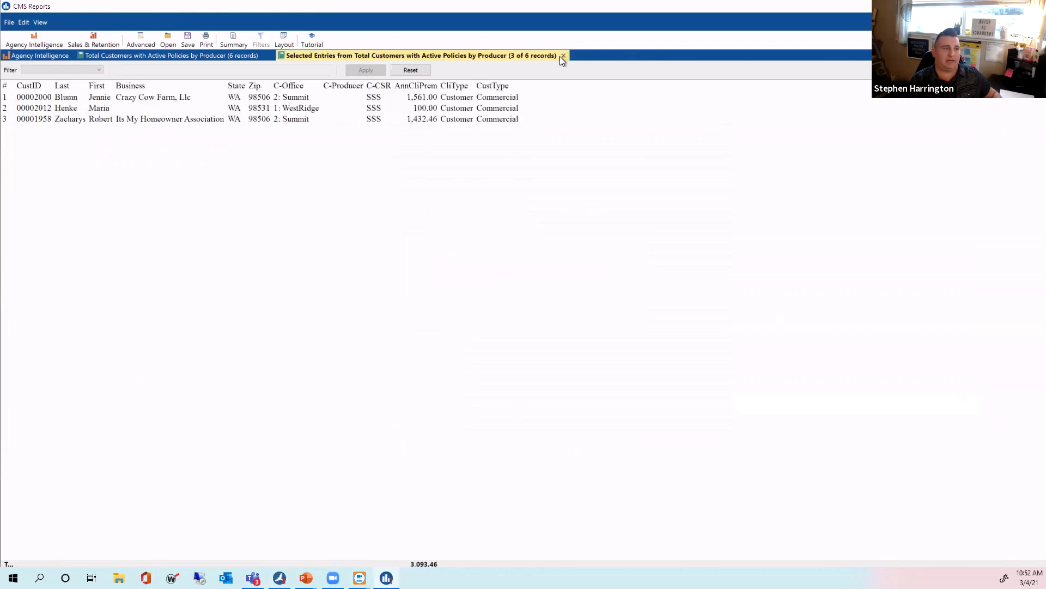
click(563, 56)
click(279, 56)
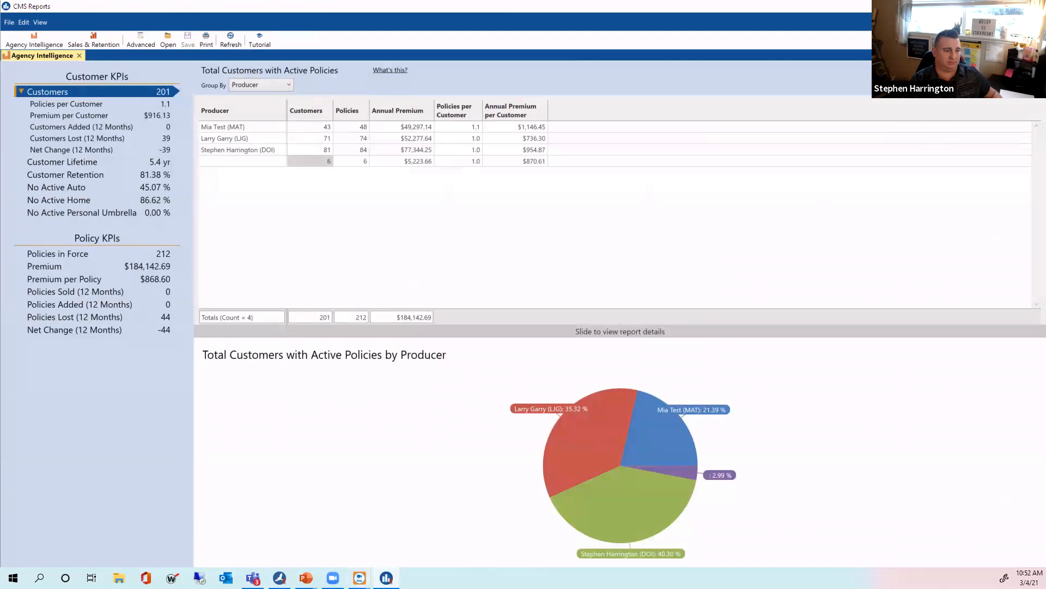
Switch to the Client Management System and run Freshen Indexes from File Maintenance
click(280, 577)
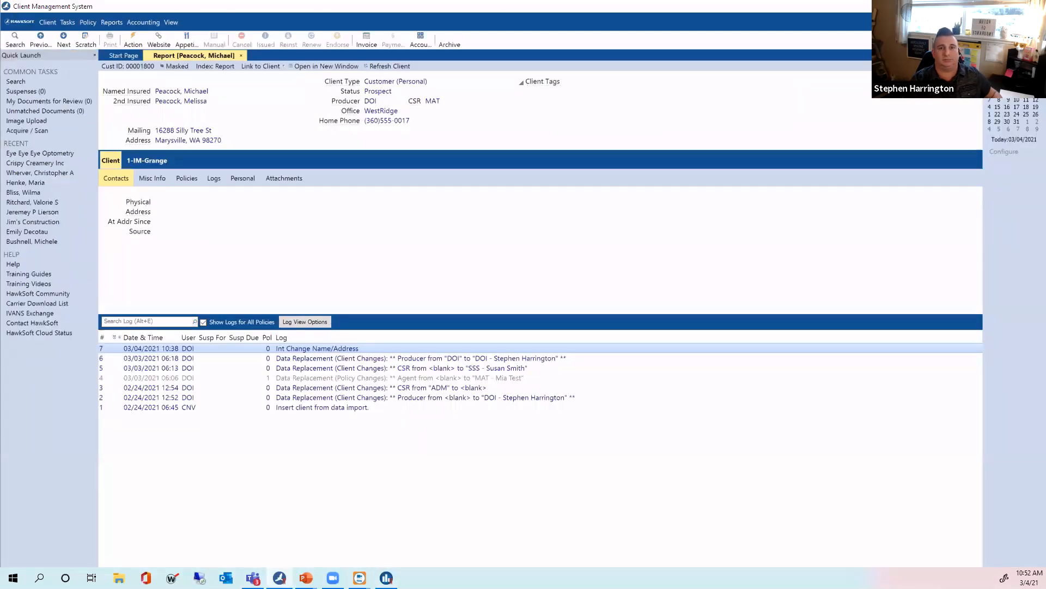
click(1006, 22)
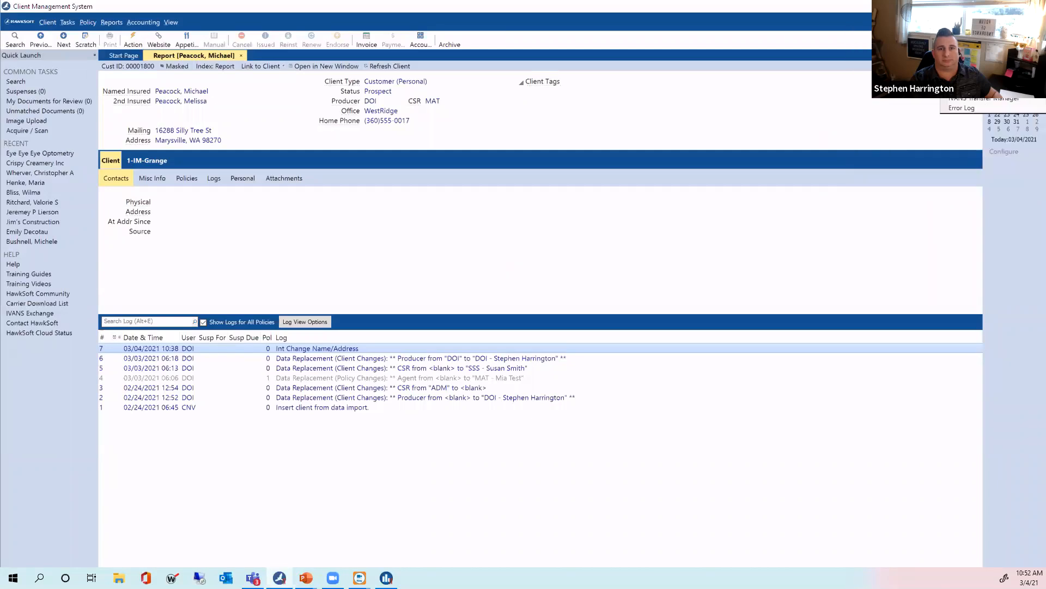
click(974, 39)
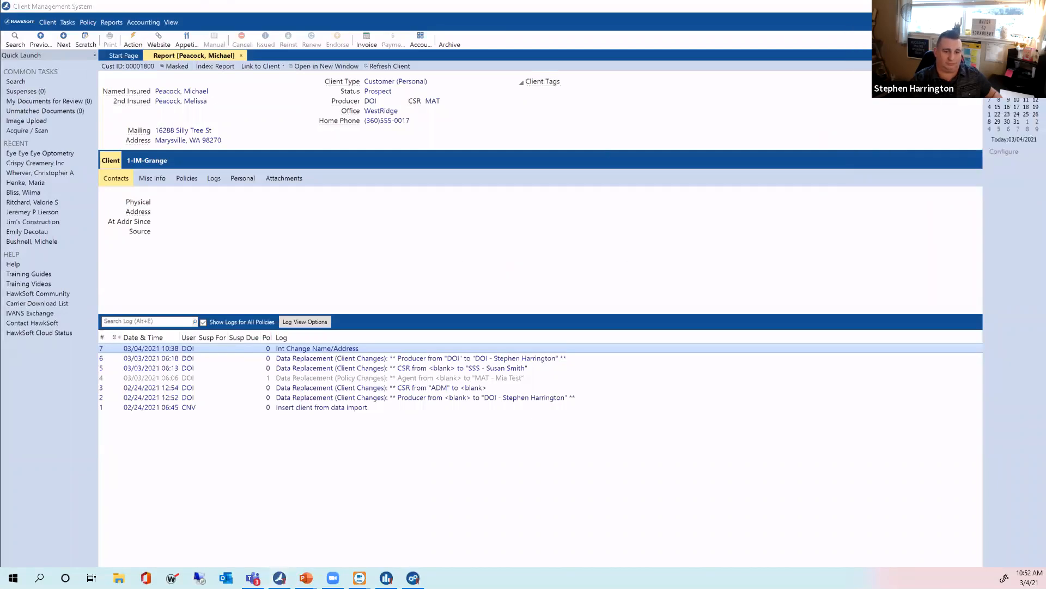
drag(376, 586, 439, 306)
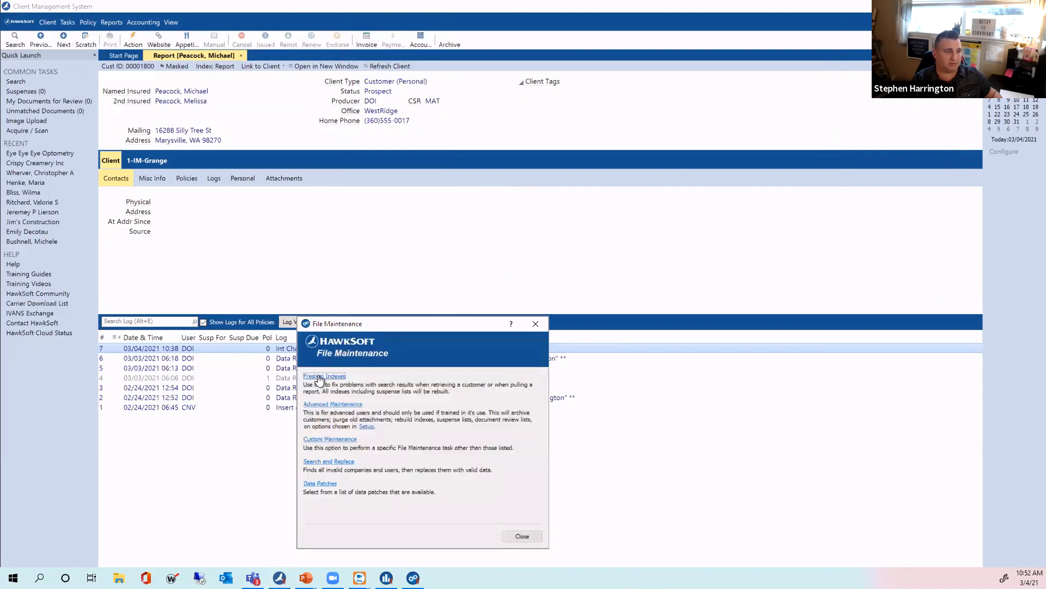
click(320, 377)
click(508, 489)
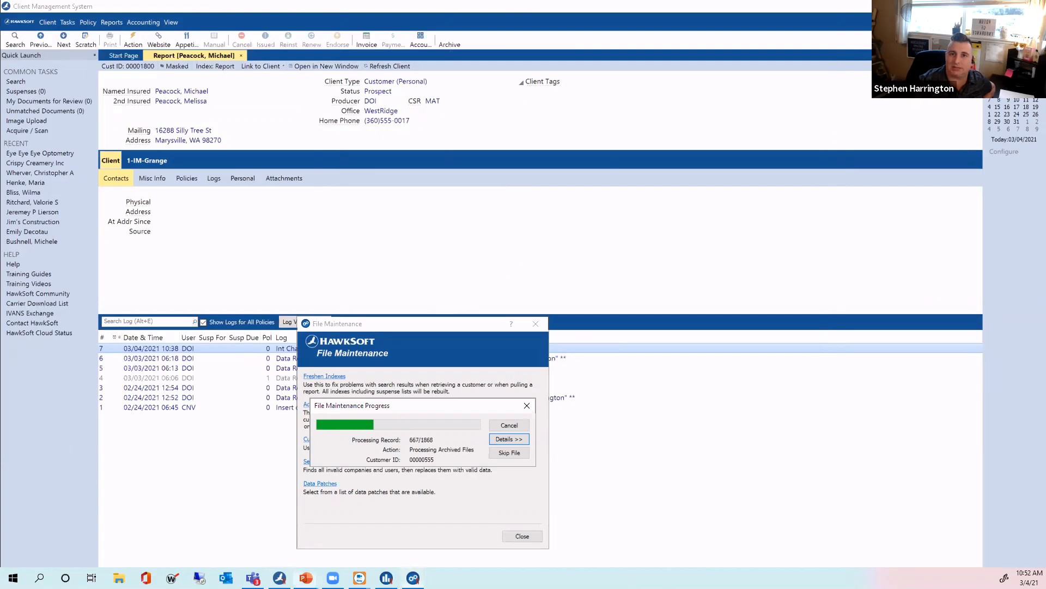
click(306, 577)
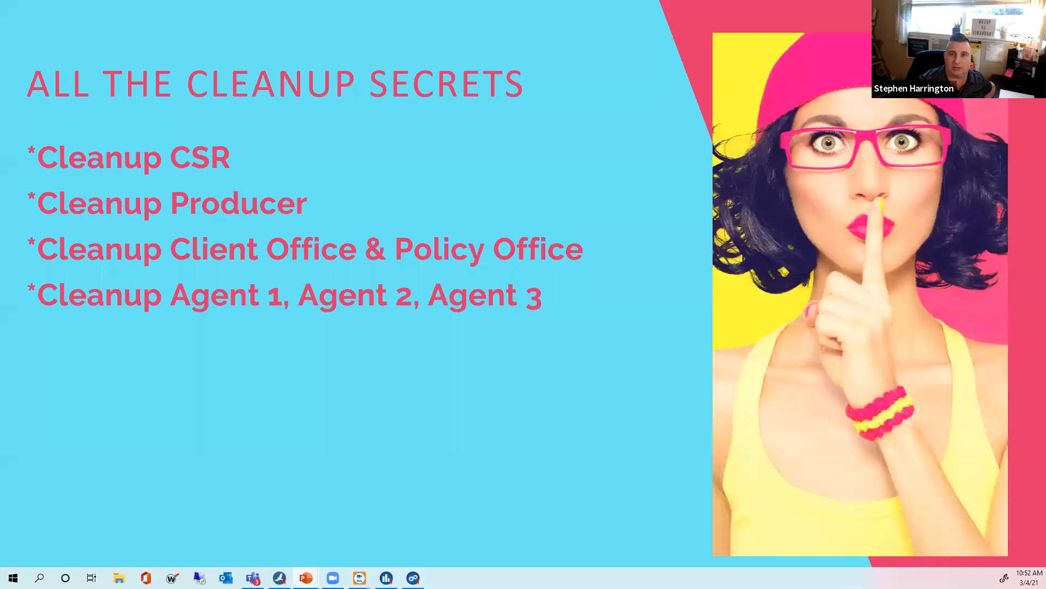
click(590, 400)
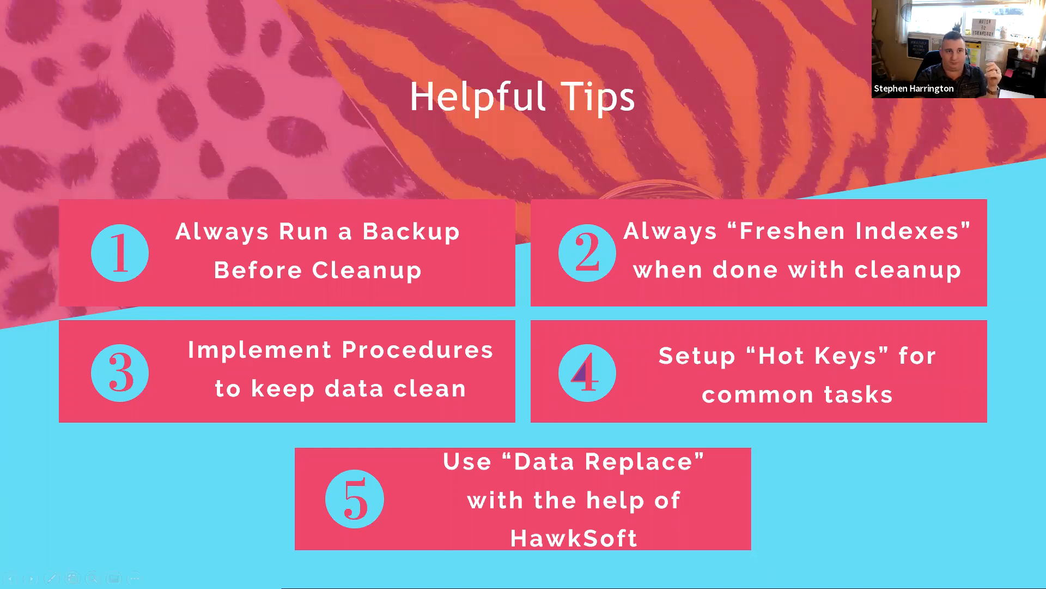
Switch back to CMS Reports and refresh the Agency Intelligence figures
key(alt+Tab)
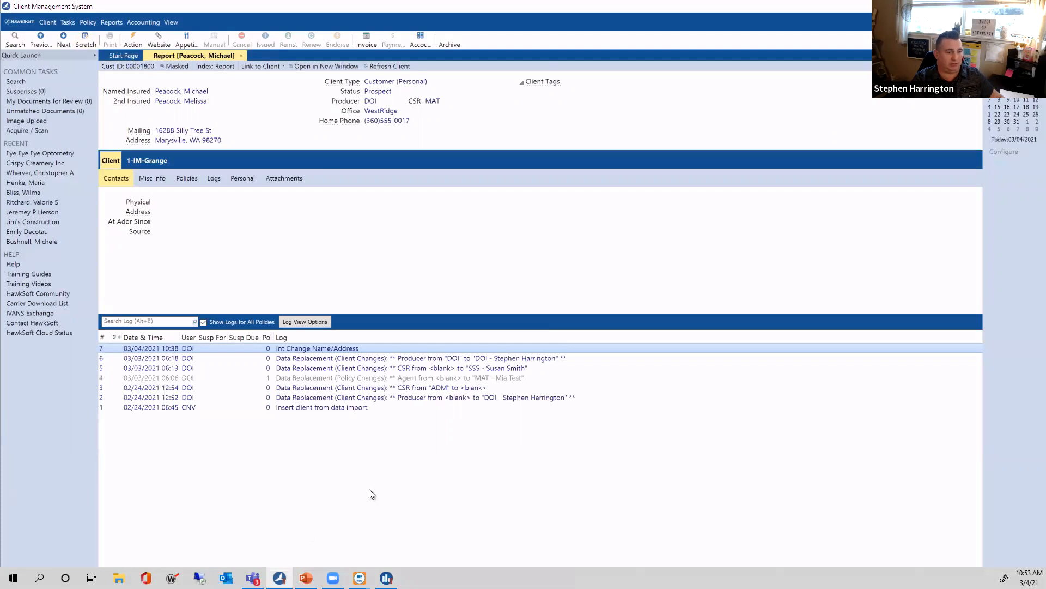
click(386, 578)
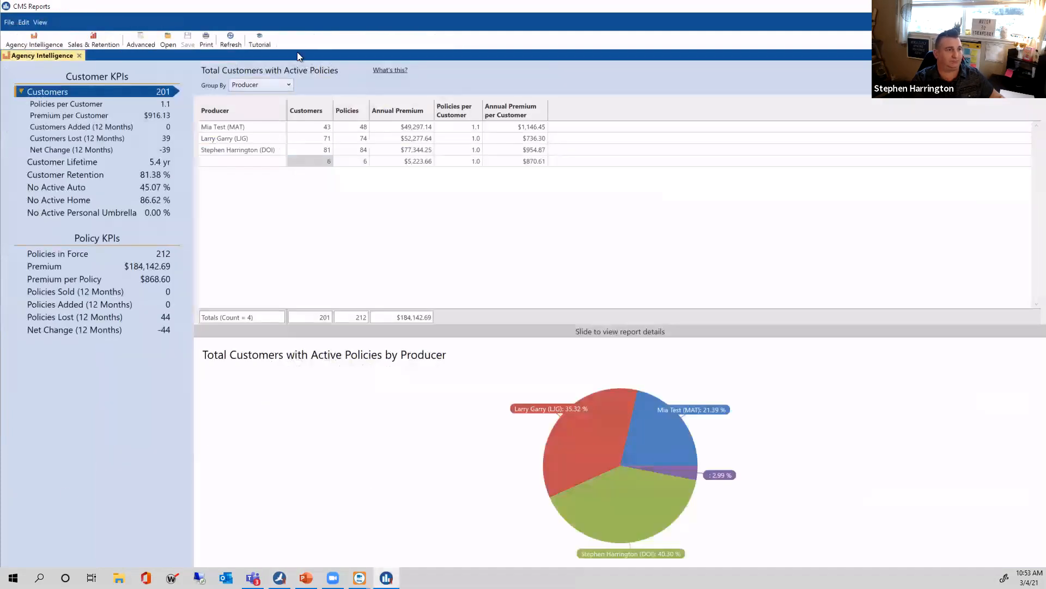
click(231, 38)
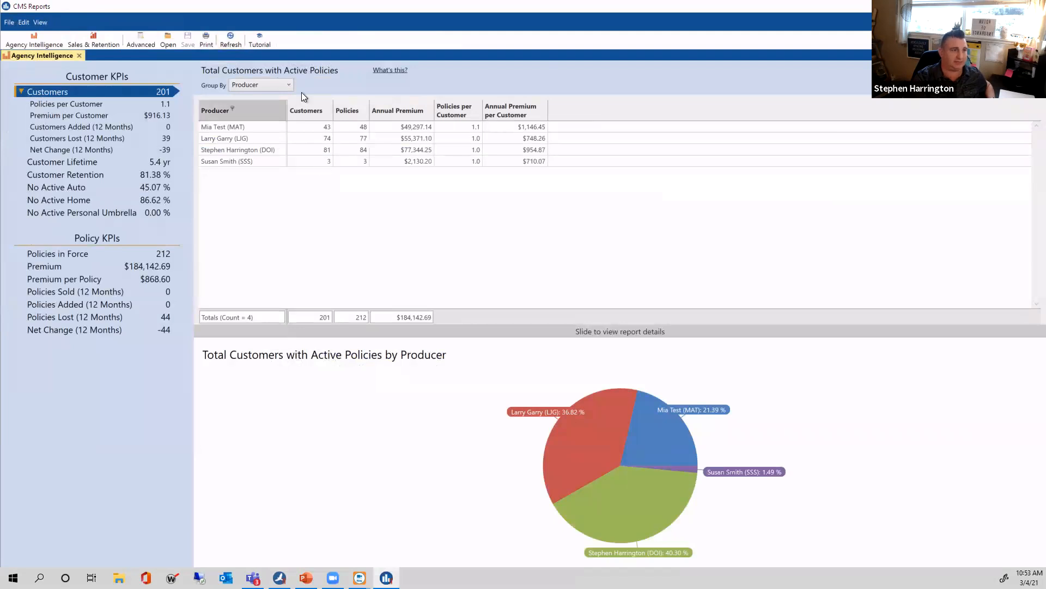
Group the active customers by Client Office and open the report of customers with a blank office
click(287, 86)
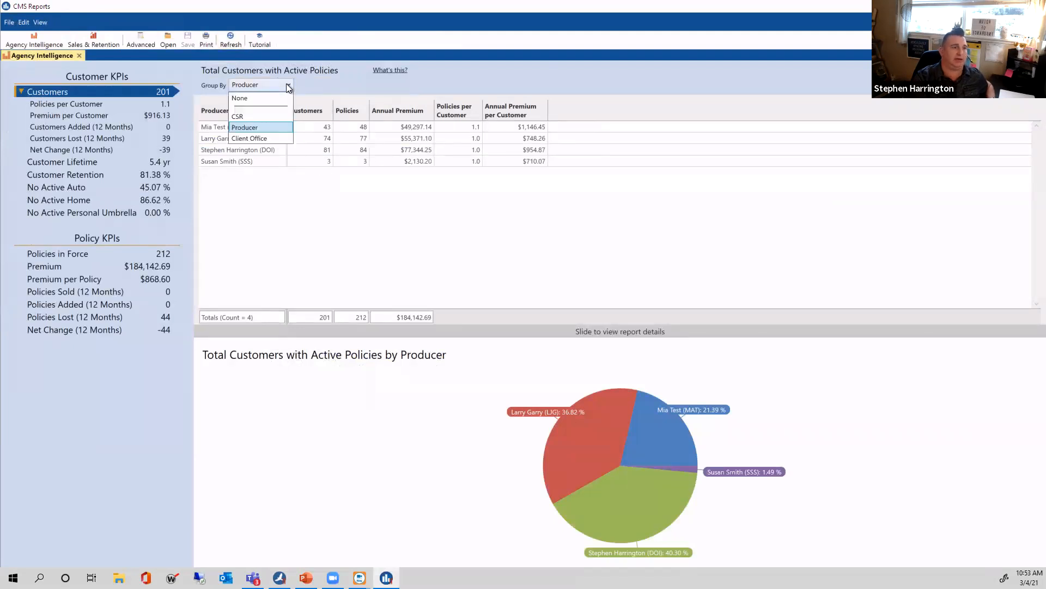
click(277, 137)
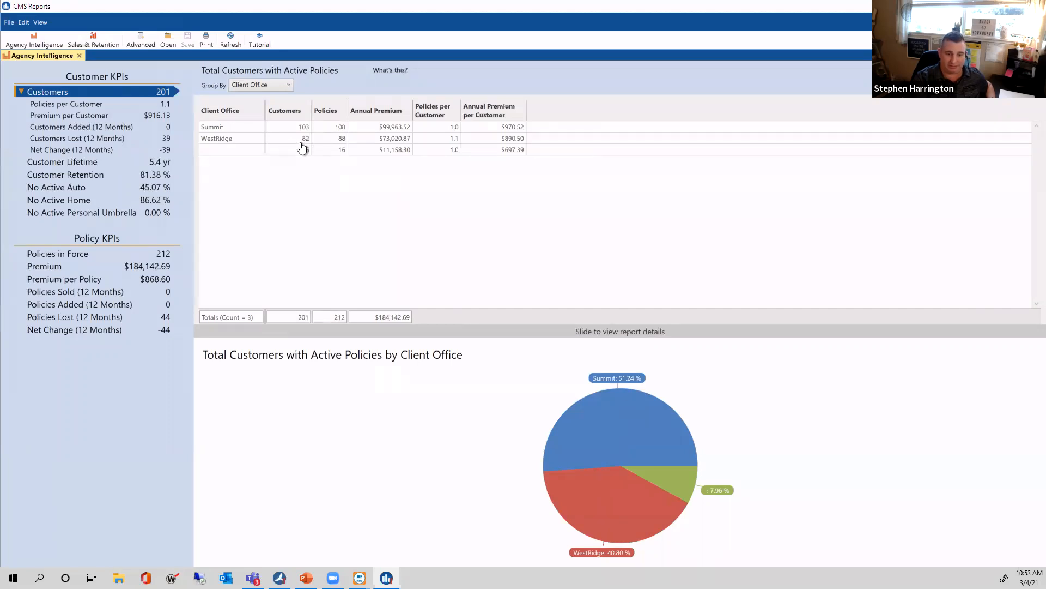
click(304, 153)
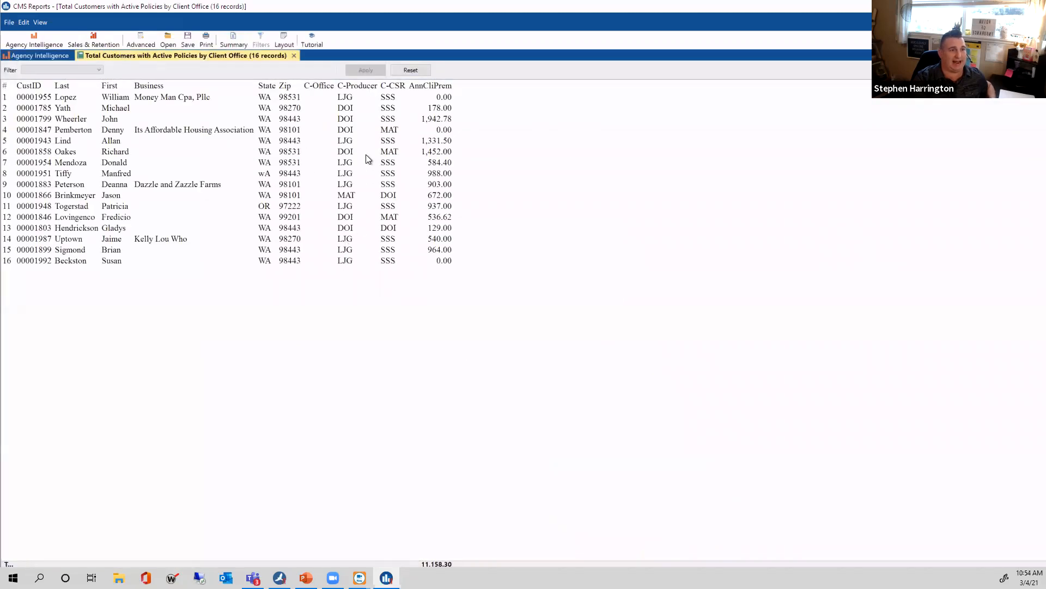
Sort the blank-office report by producer and highlight the DOI customers in rows 1 through 6, followed by the LJG customers in rows 7 through 15
click(355, 86)
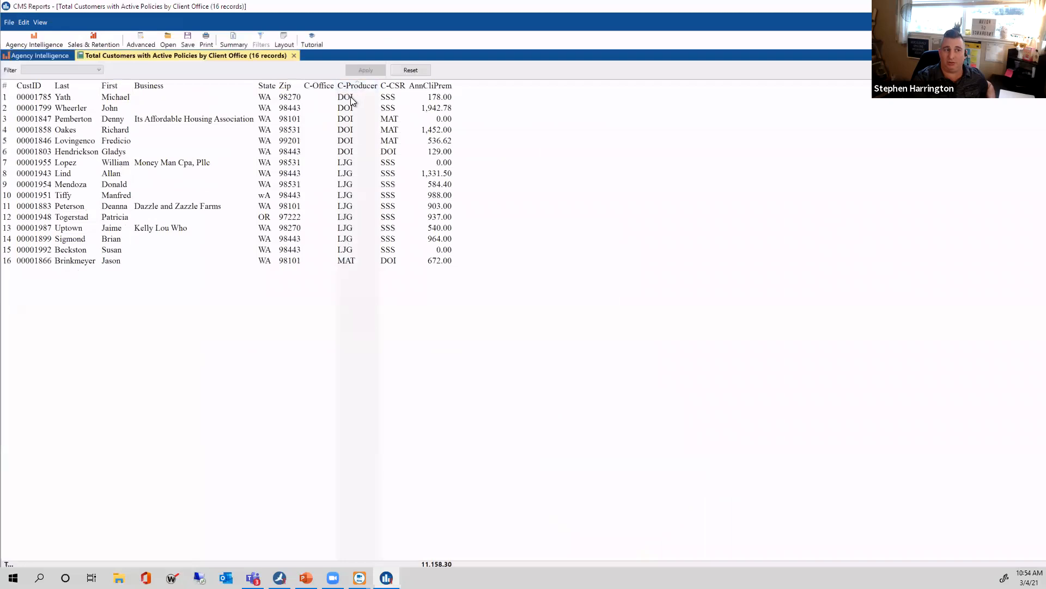
click(351, 97)
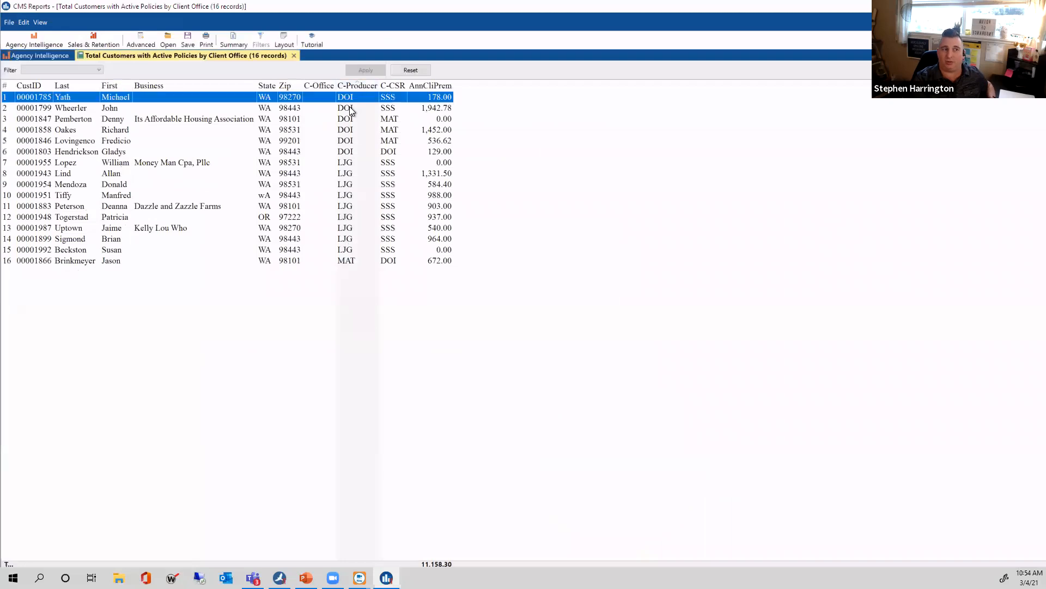
shift+click(355, 152)
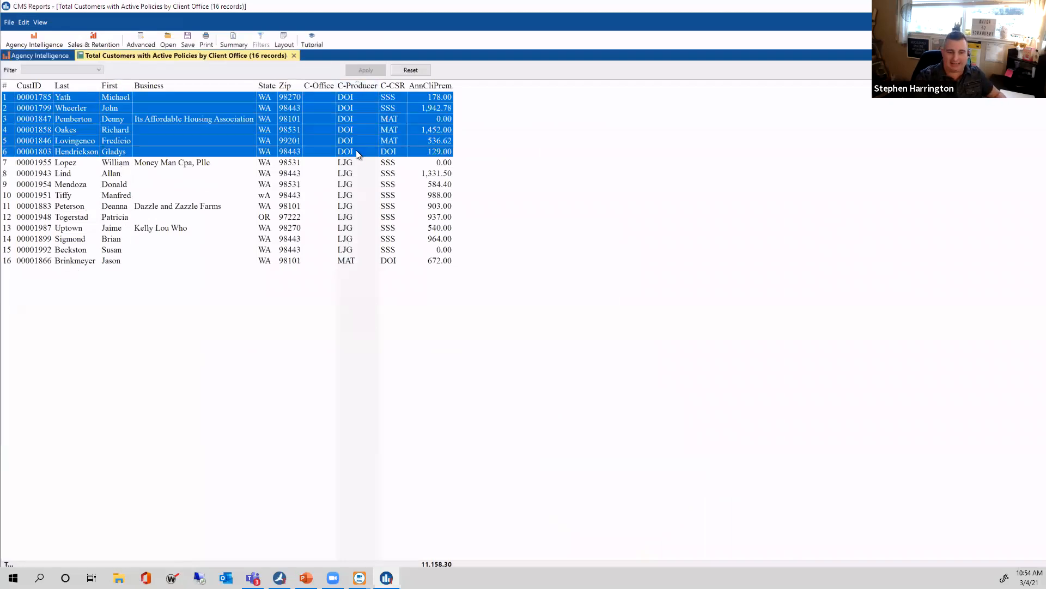
click(351, 162)
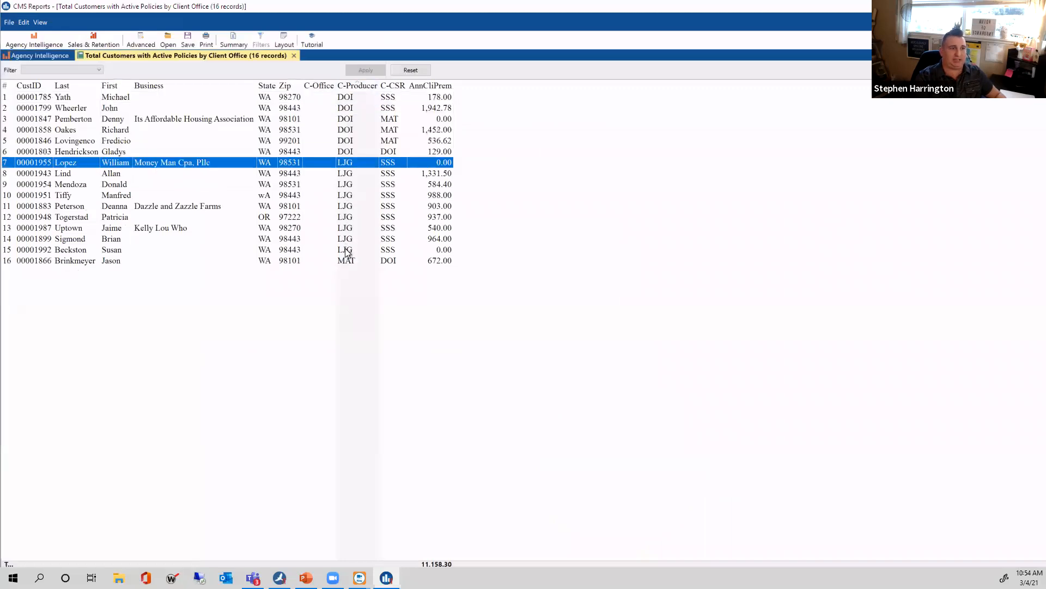
shift+click(365, 242)
shift+click(369, 249)
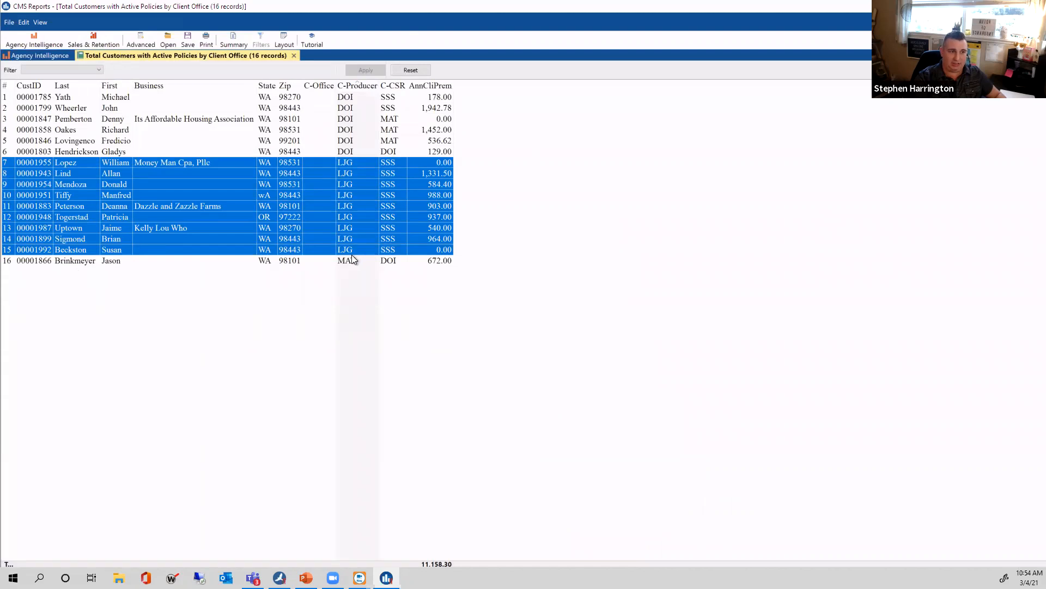
Select the MAT customer in row 16 together with the DOI customers in rows 1 through 6 and create a new report from them
click(351, 261)
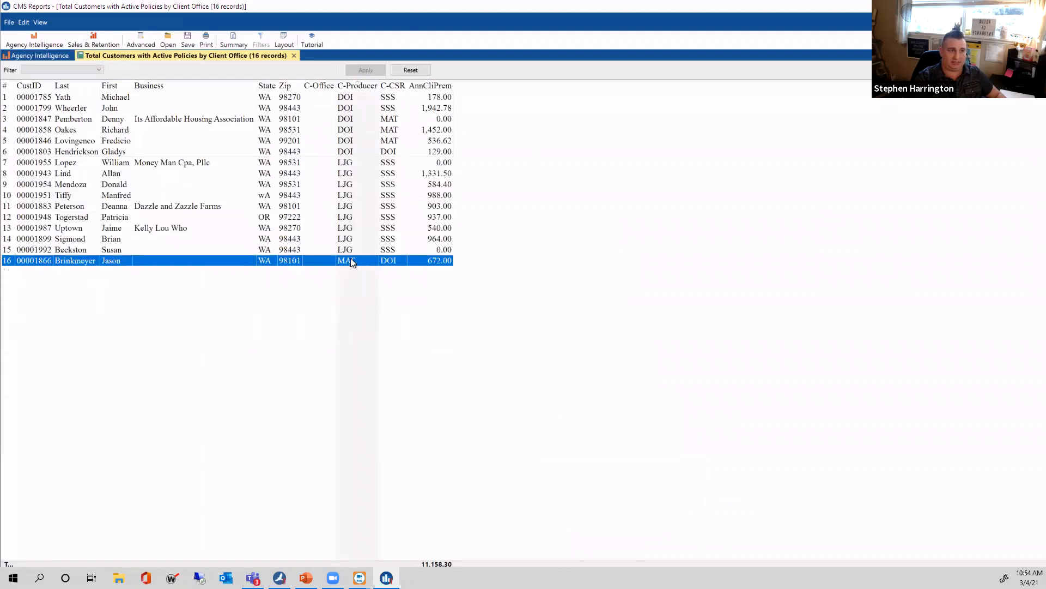
ctrl+click(355, 152)
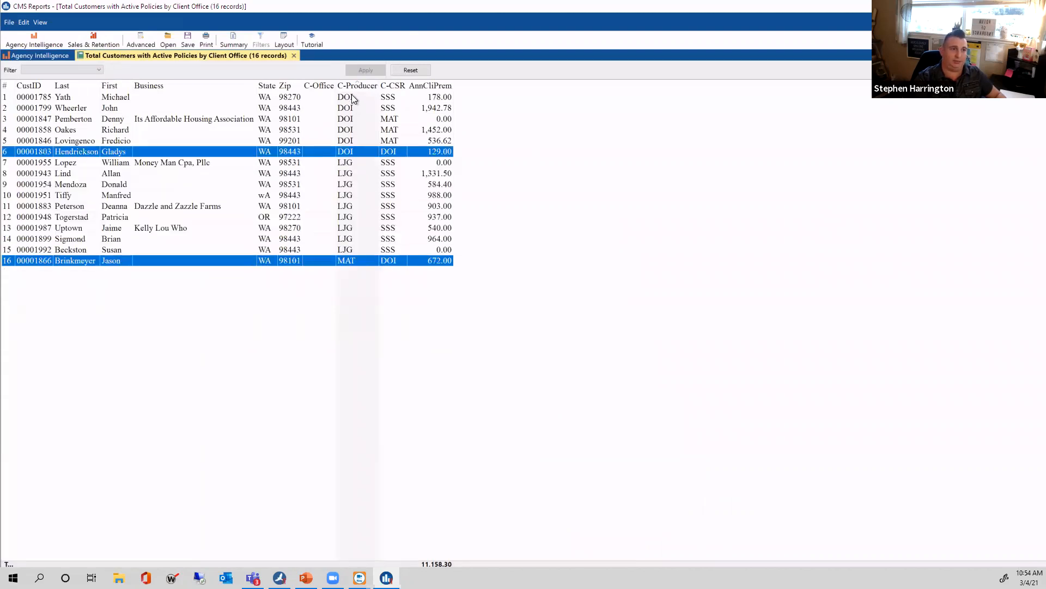
ctrl+shift+click(351, 97)
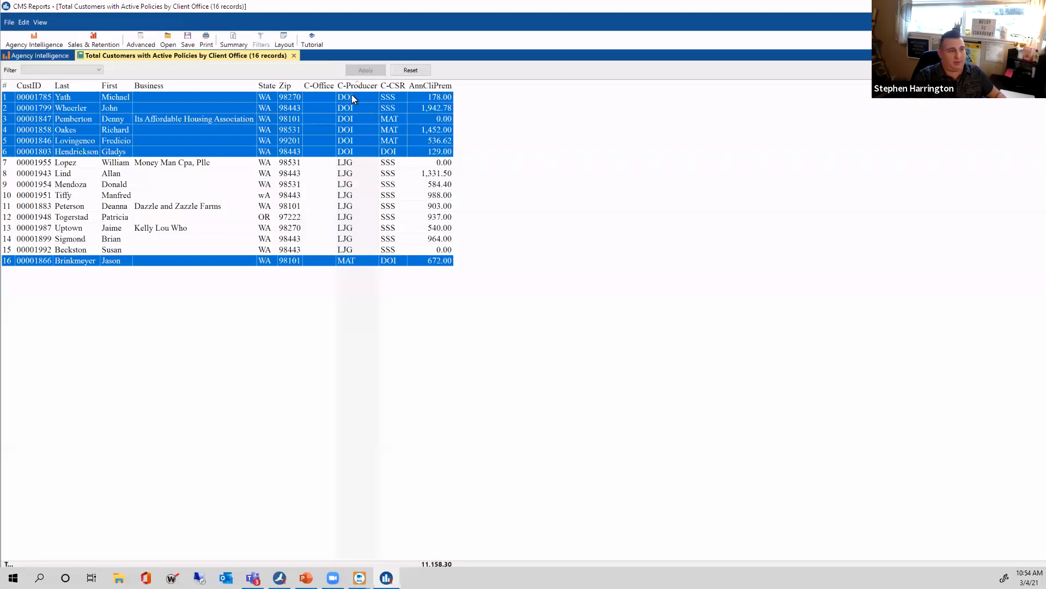
right_click(352, 97)
click(385, 114)
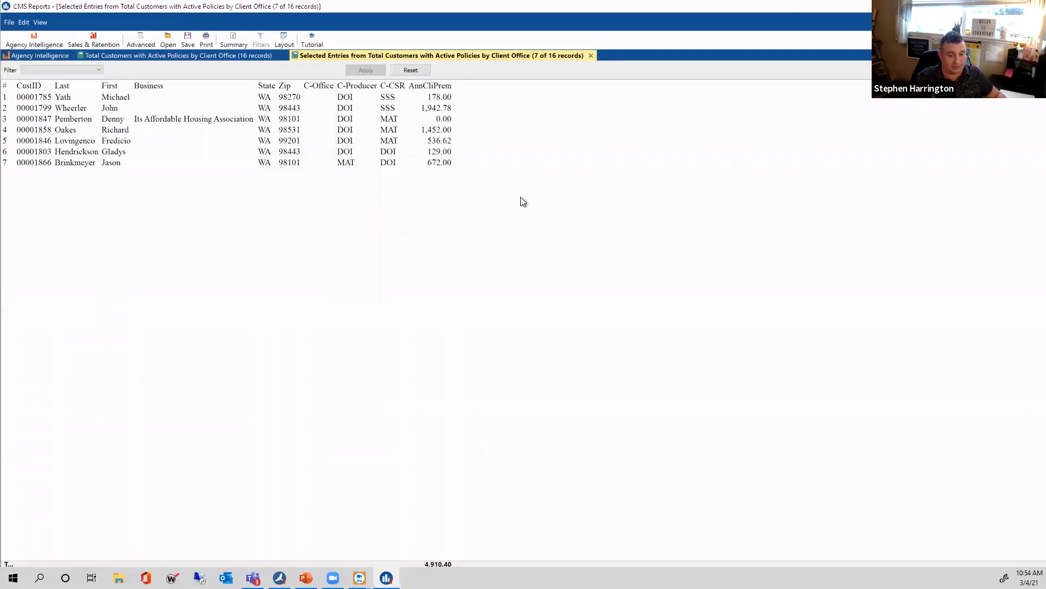
Use Data Replace to set the client office to Summit for all customers in the DOI and MAT report
click(9, 21)
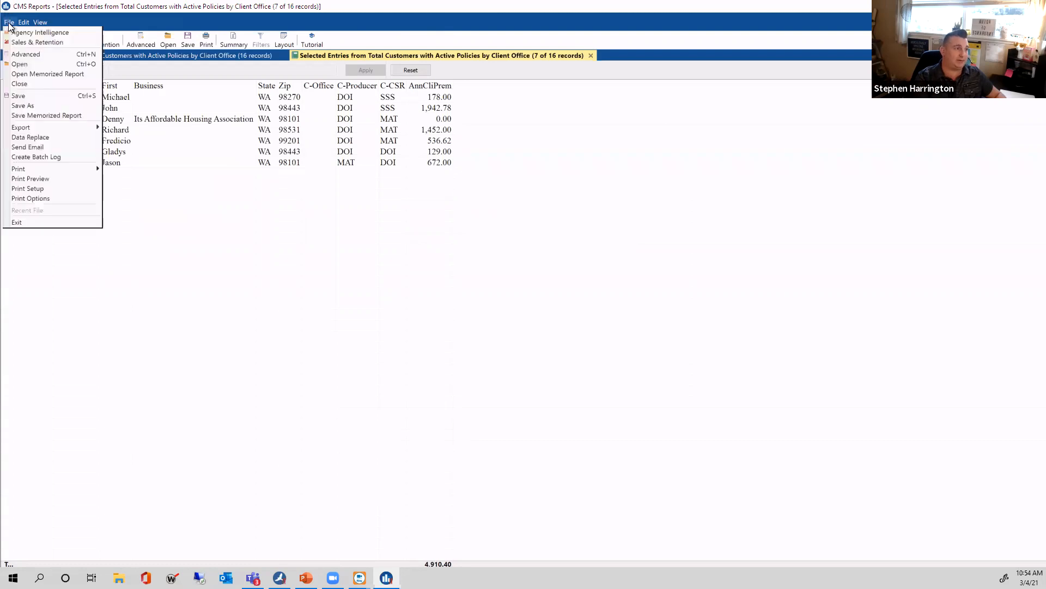
click(44, 138)
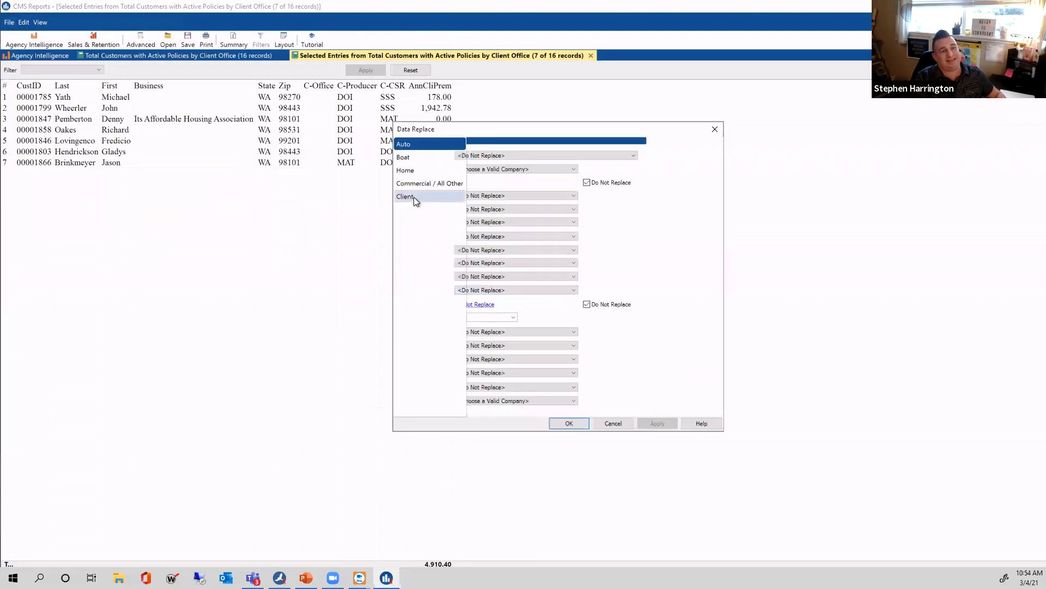
click(414, 199)
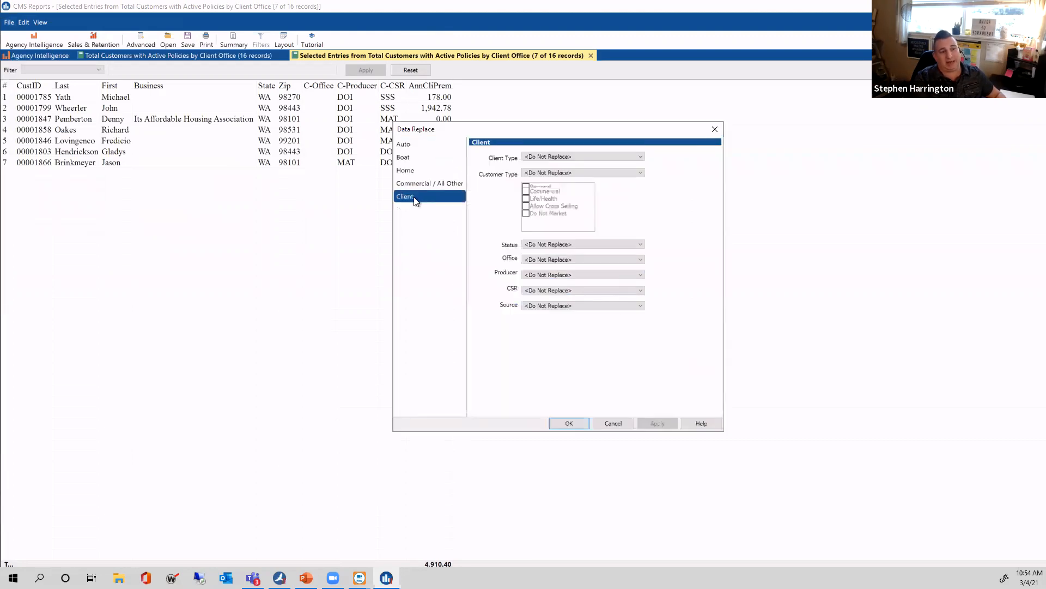
click(548, 260)
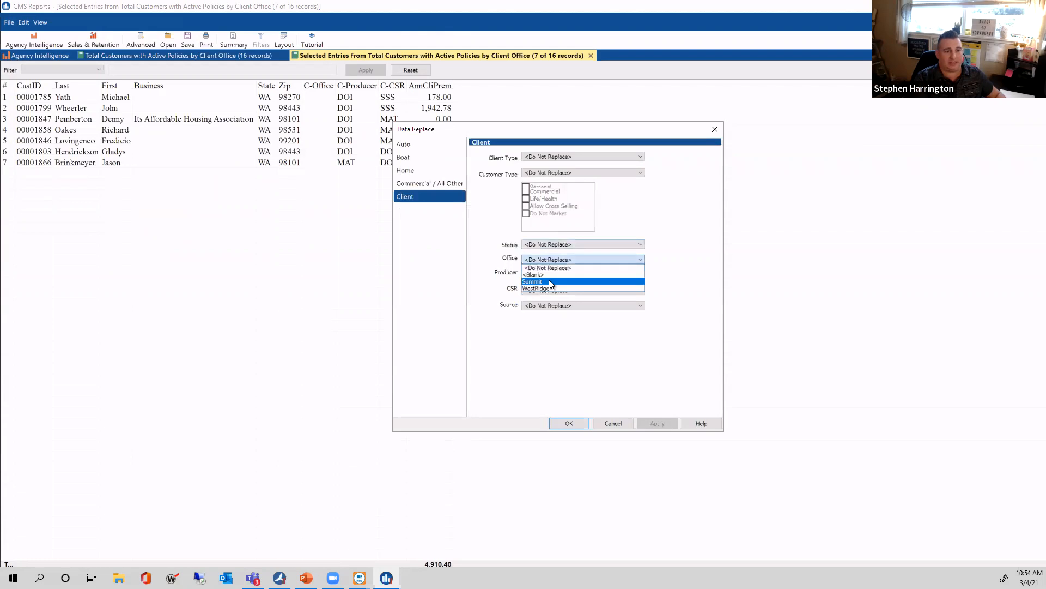
click(550, 282)
click(578, 424)
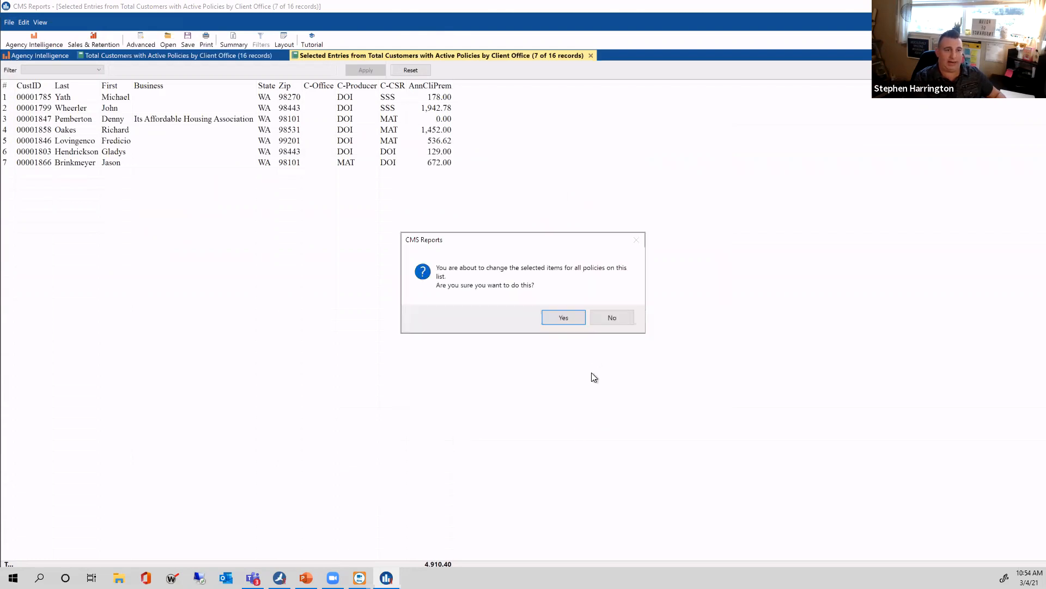
click(575, 317)
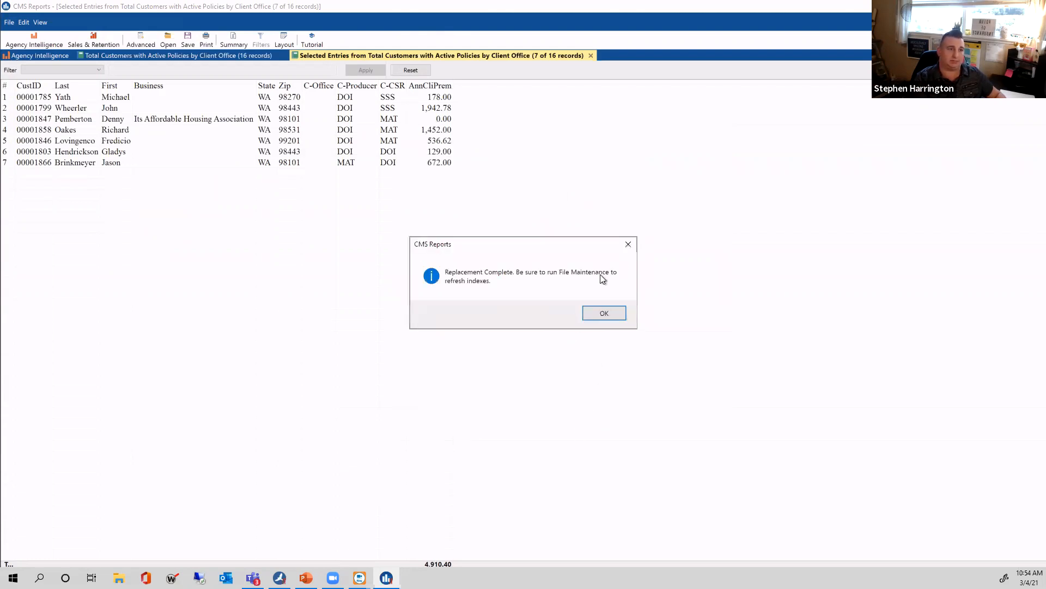
Close the DOI and MAT report and create a new report from the LJG customers in rows 7 through 15
click(609, 313)
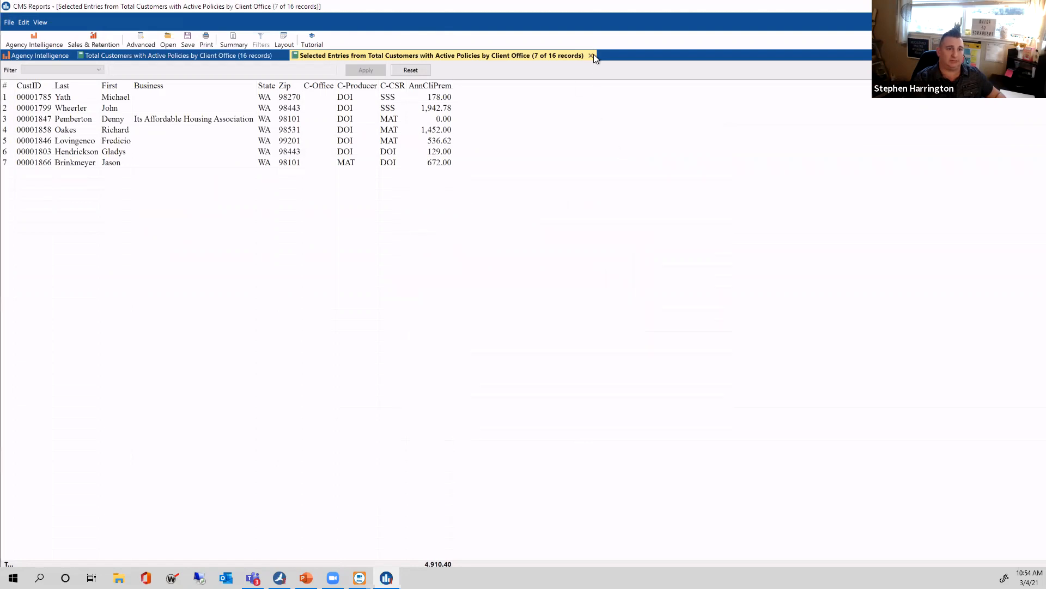
click(591, 55)
click(276, 162)
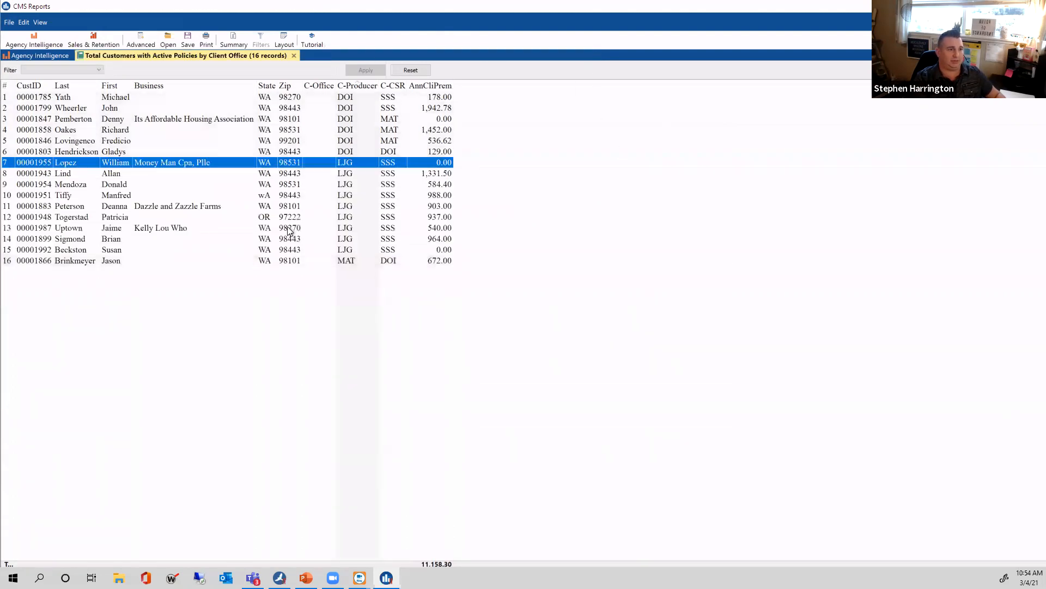
shift+click(285, 248)
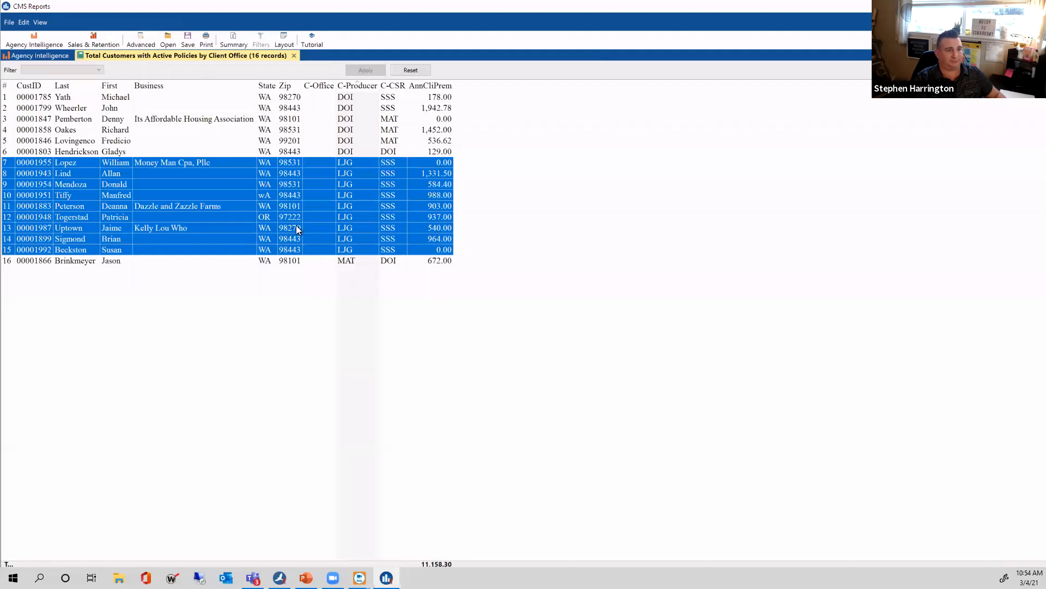
right_click(284, 227)
click(316, 243)
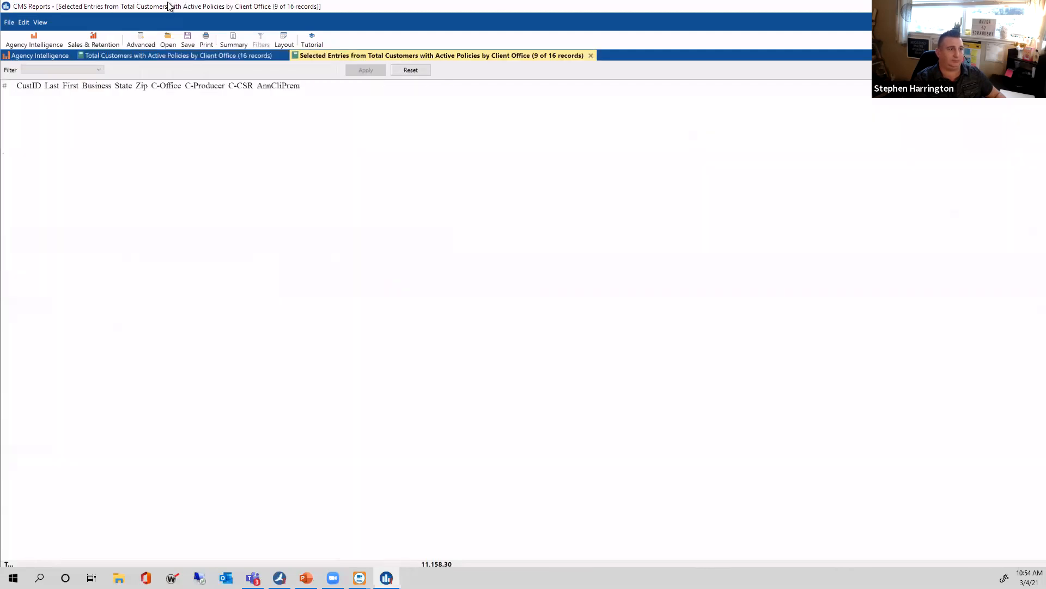
Use Data Replace to set the client office to WestRidge for all LJG customers, and close both customer reports
click(9, 22)
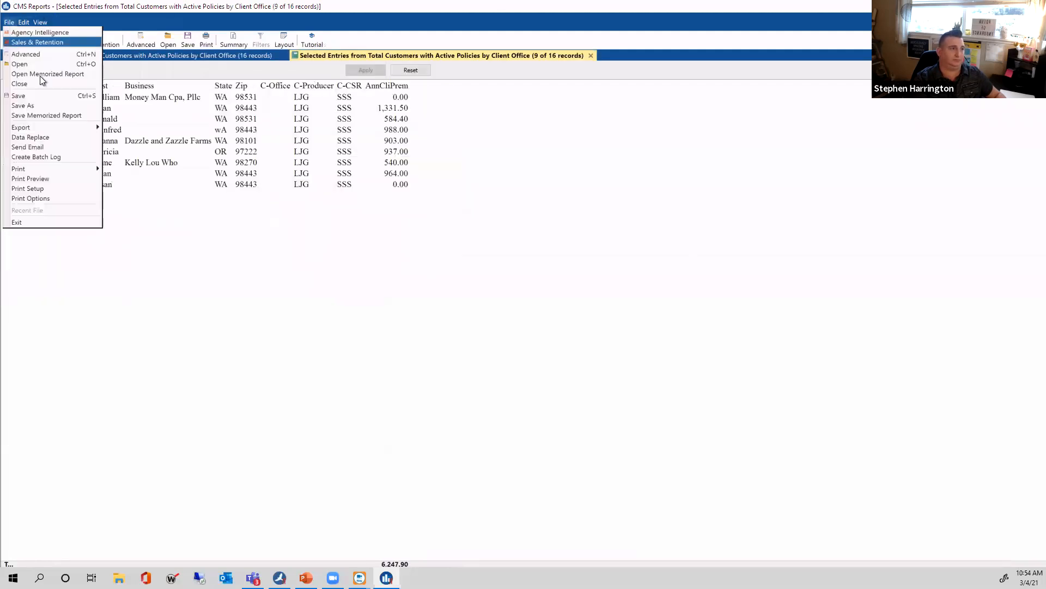
click(63, 138)
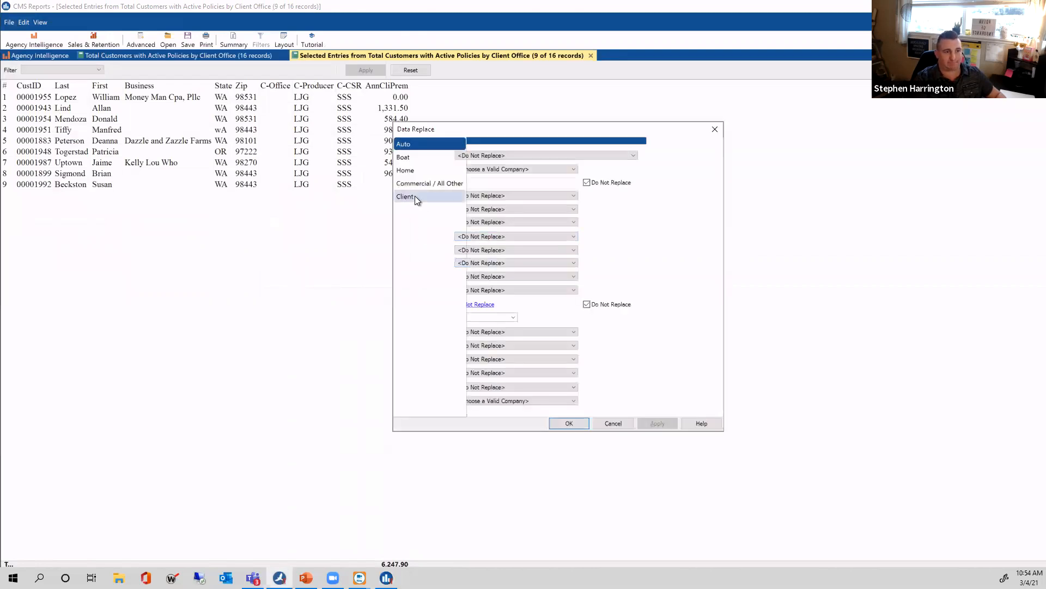
click(414, 196)
click(547, 259)
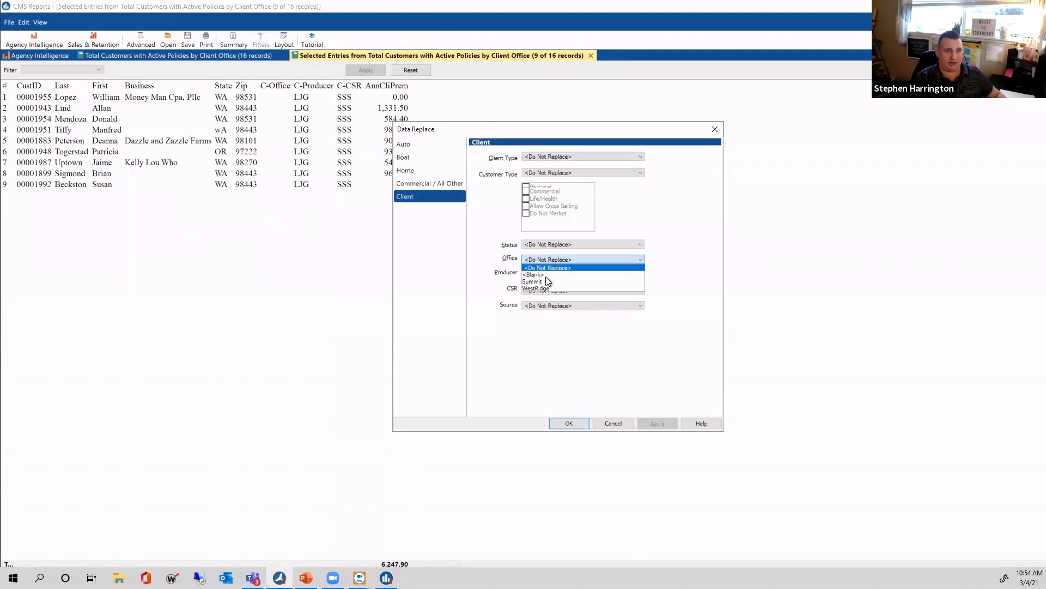
click(540, 288)
click(570, 423)
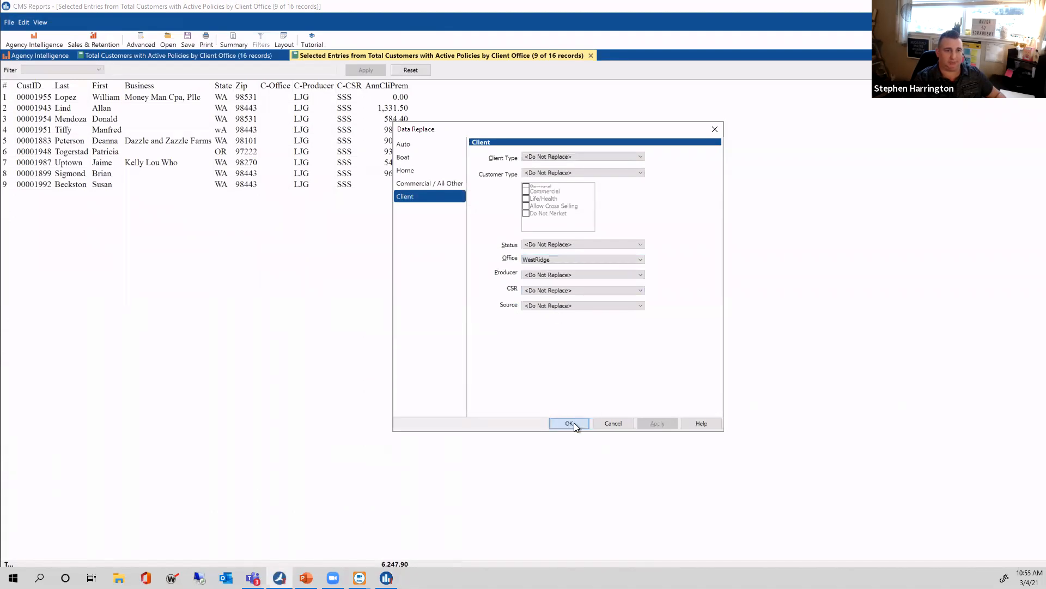
click(564, 318)
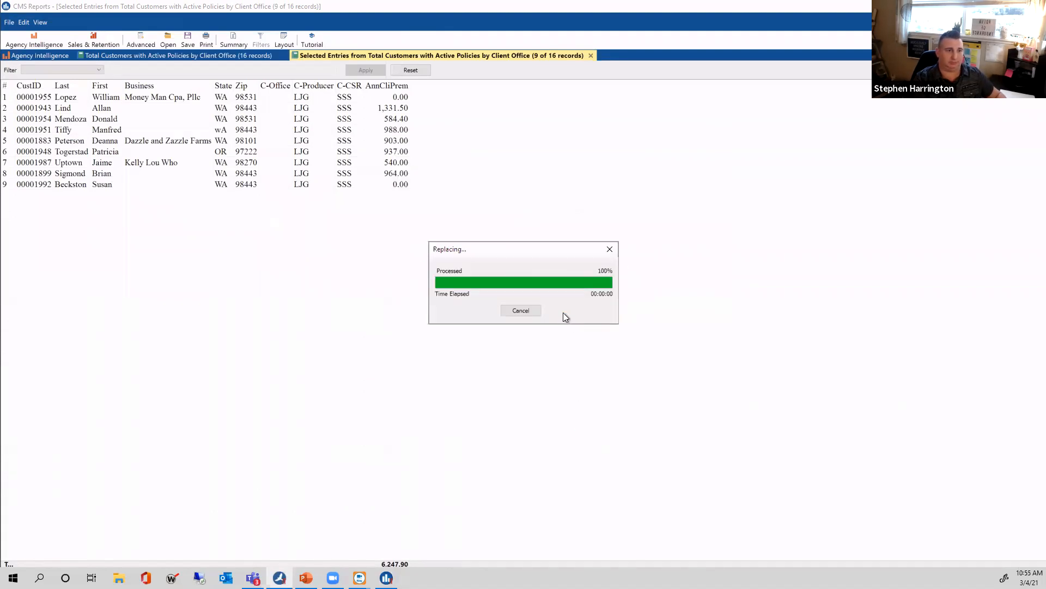
click(628, 243)
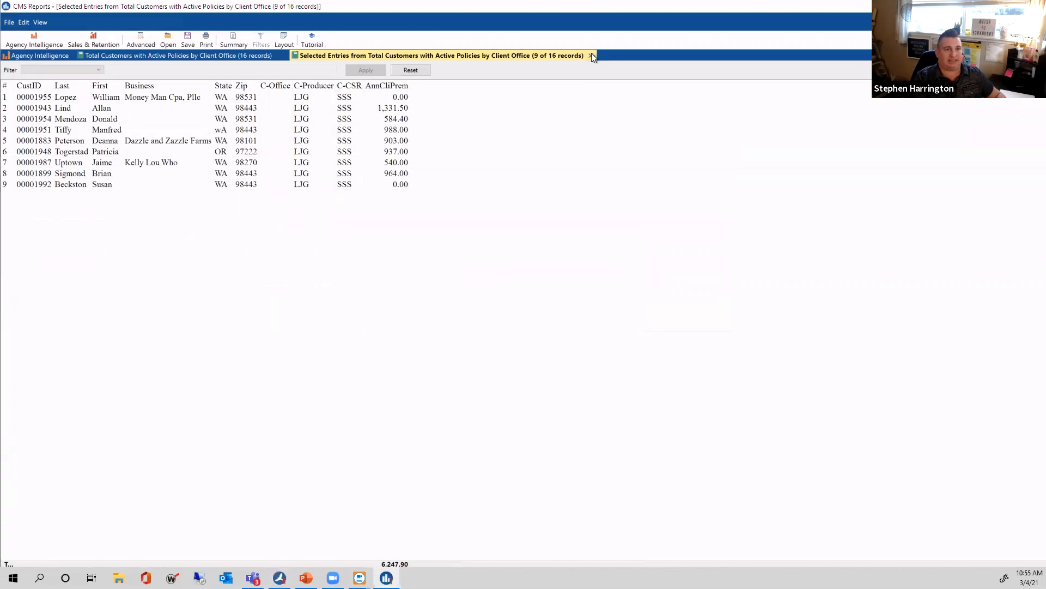
click(591, 55)
click(294, 56)
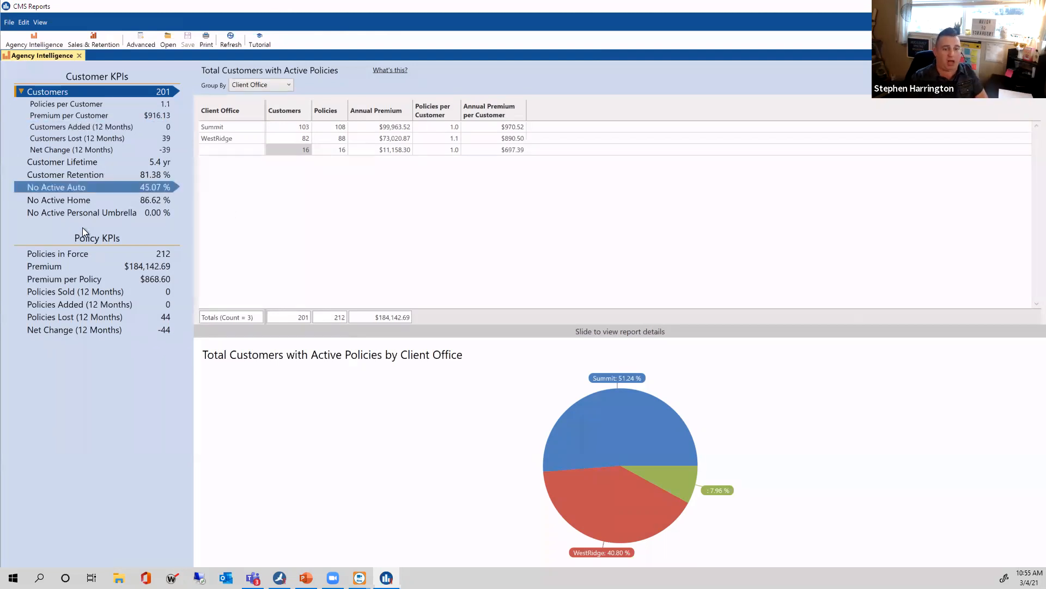
View the Policies in Force breakdown, return to the Customers breakdown by Client Office, and close the reports window
click(70, 255)
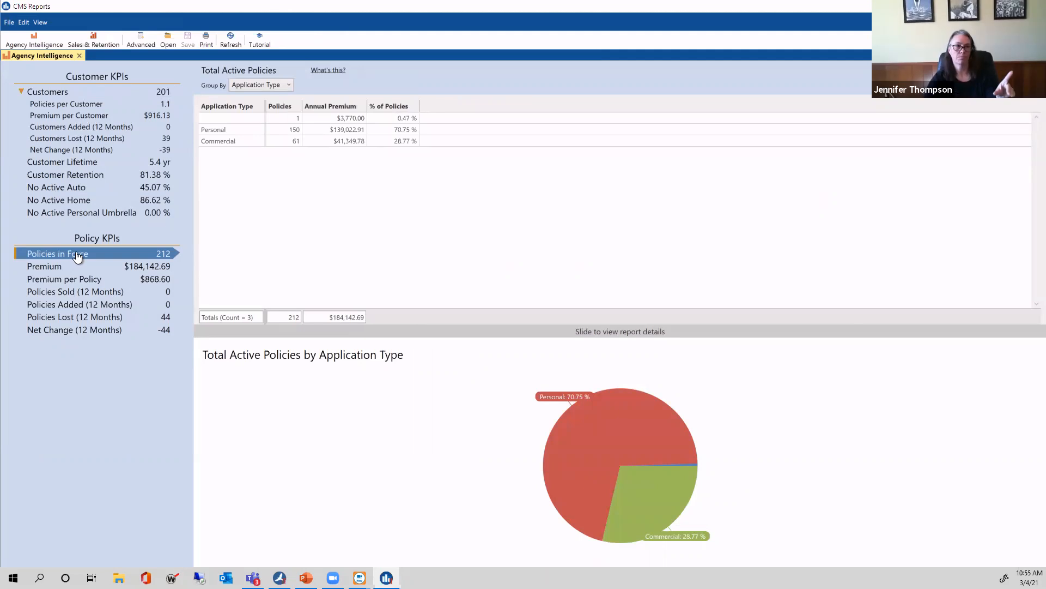
click(76, 93)
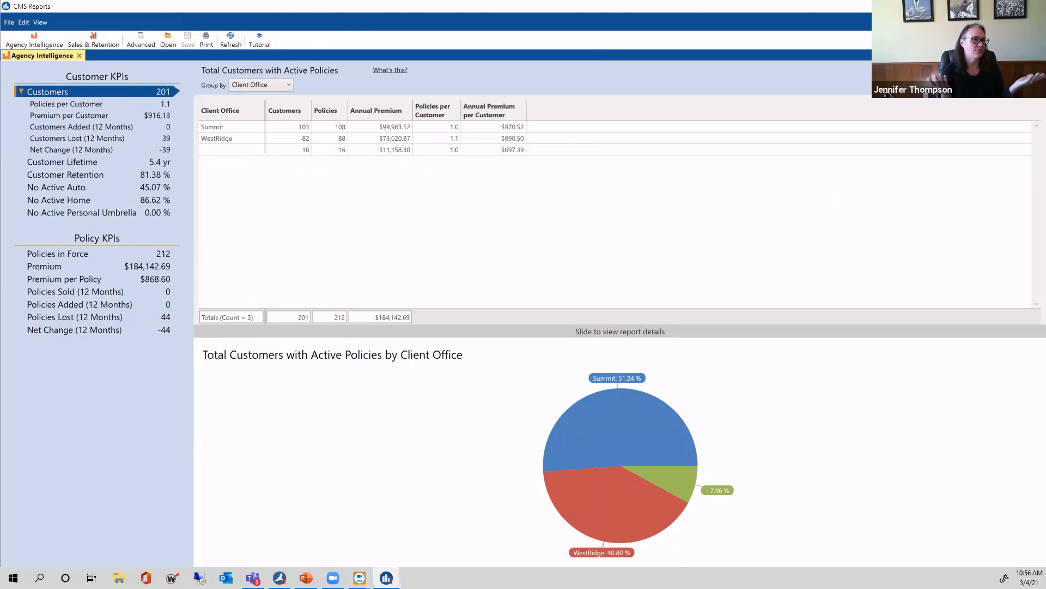
click(1034, 6)
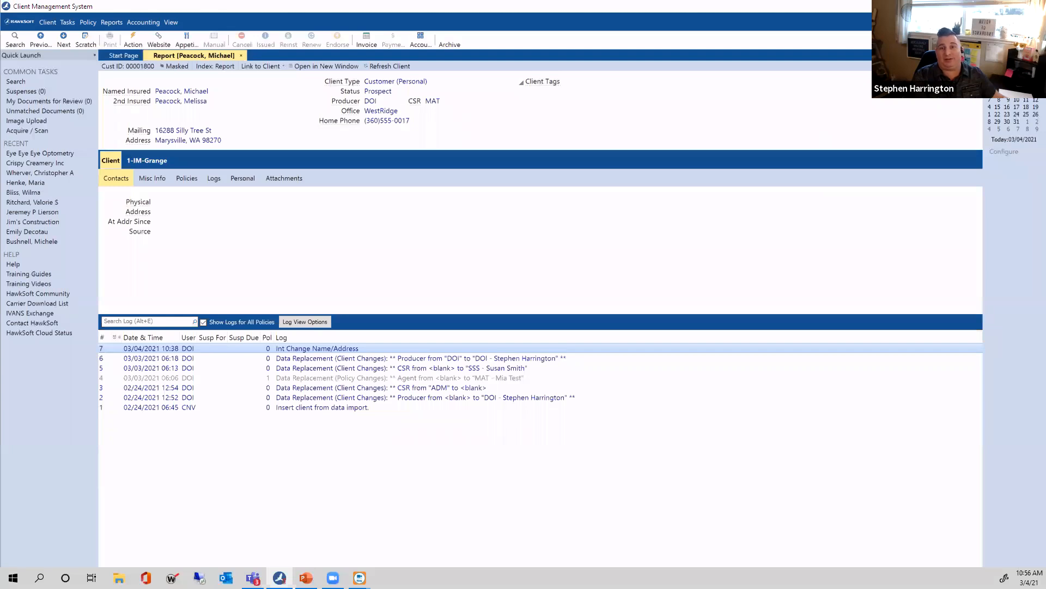
Run a HawkSoft data backup to the Documents folder with the backup utility and close its results
click(982, 22)
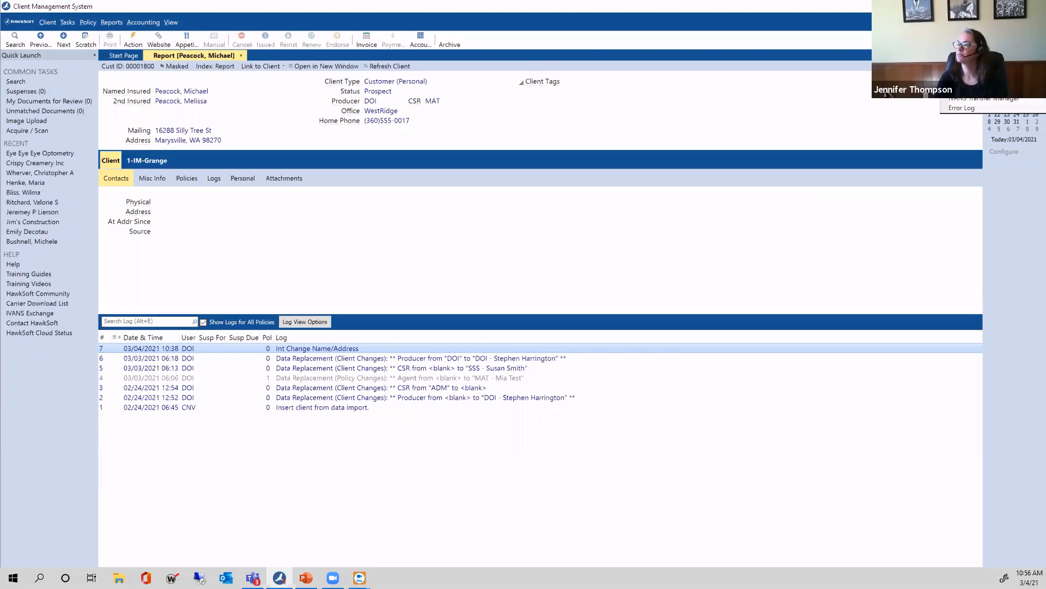
click(970, 59)
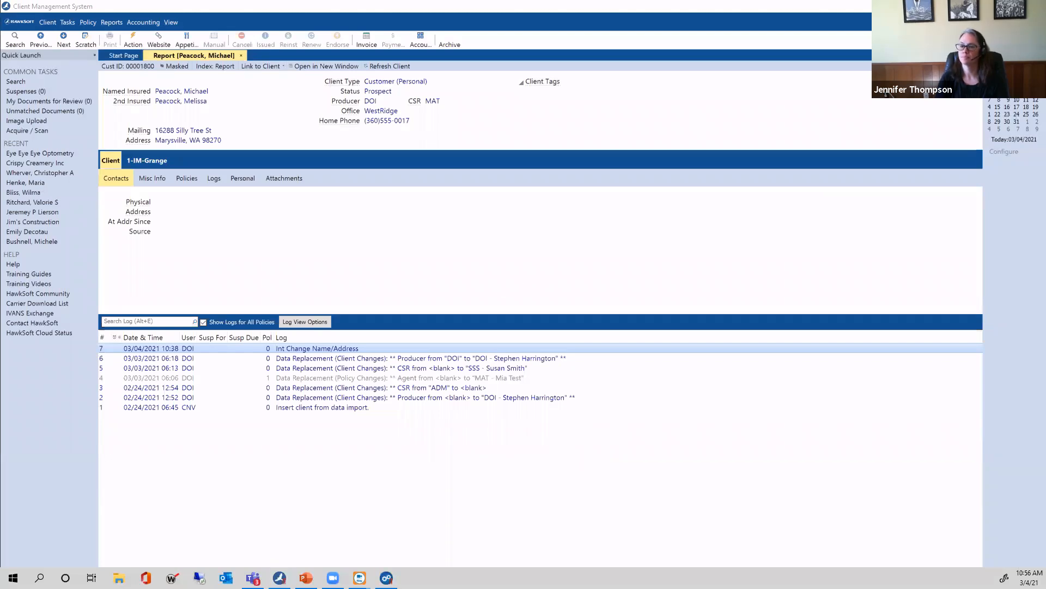
drag(502, 271, 469, 234)
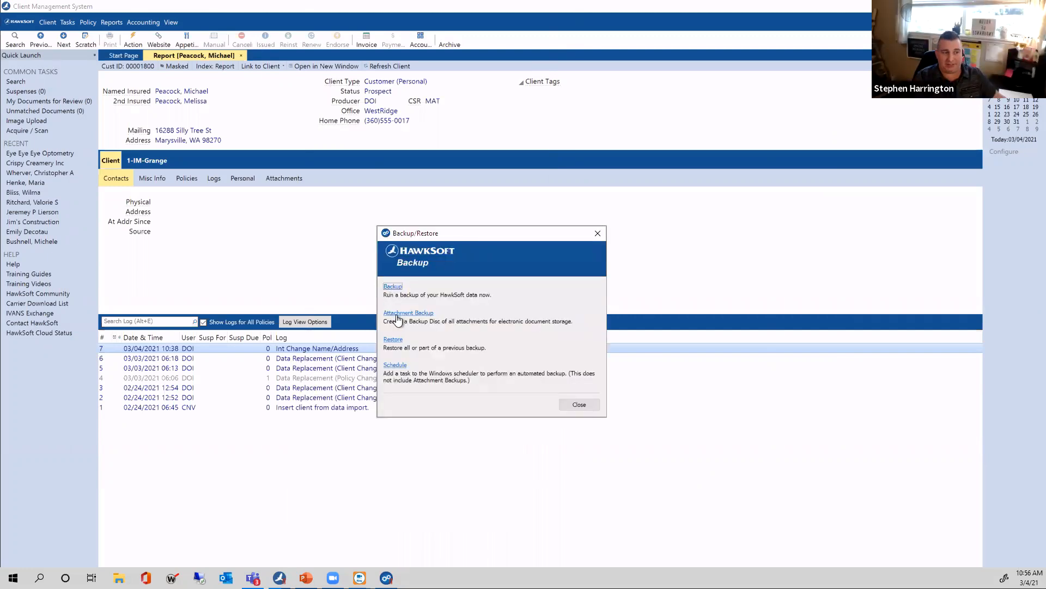
click(388, 286)
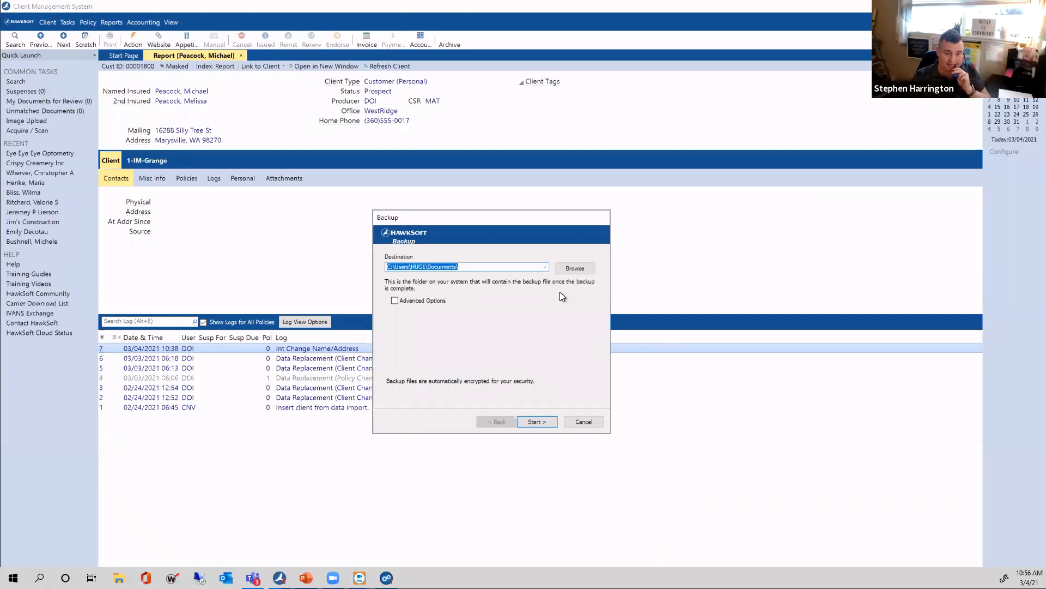
click(544, 421)
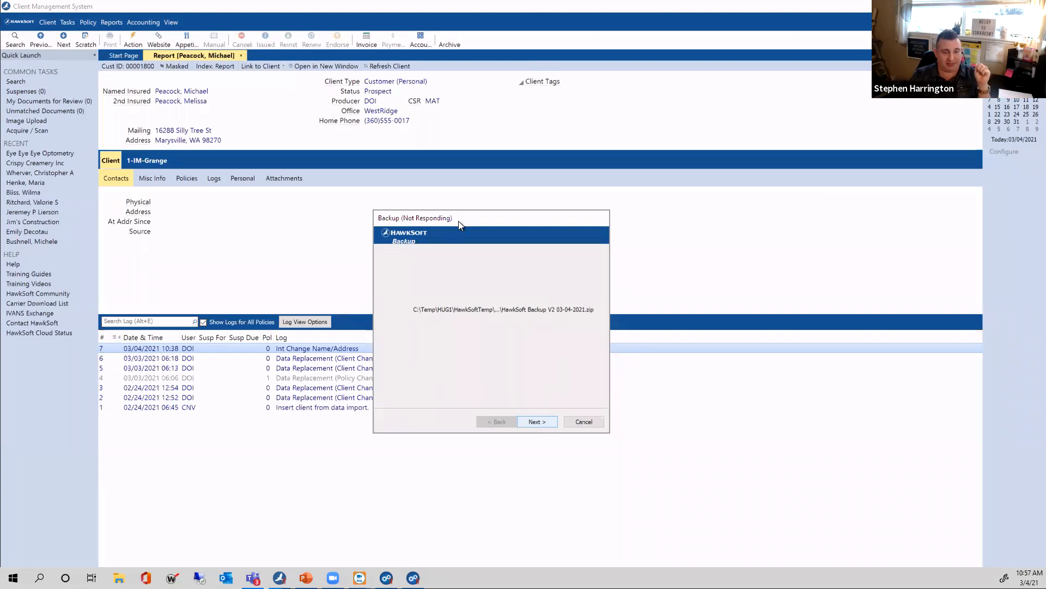
drag(485, 217, 653, 548)
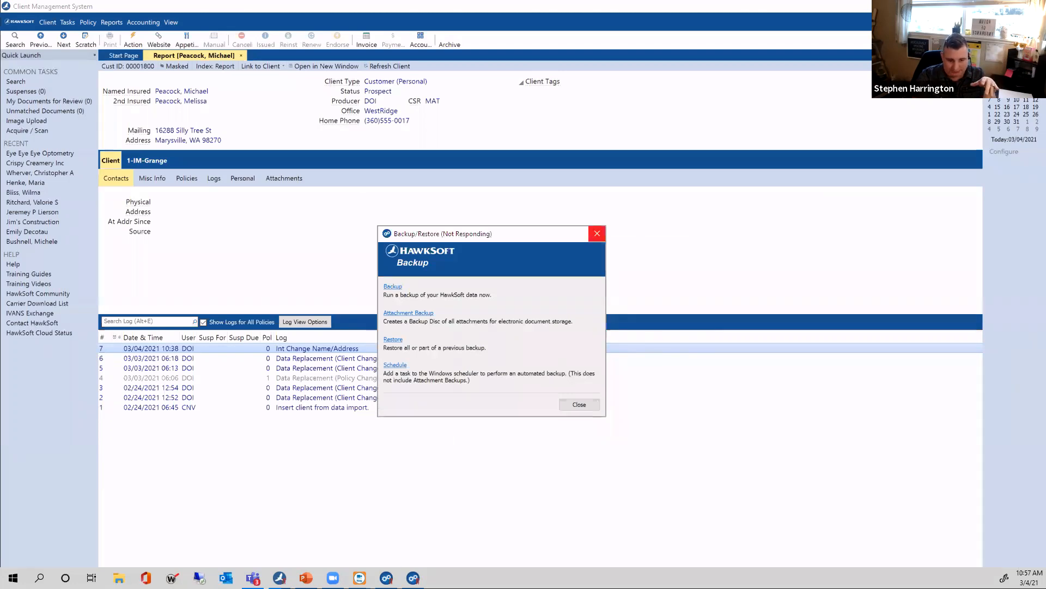
drag(287, 564, 609, 250)
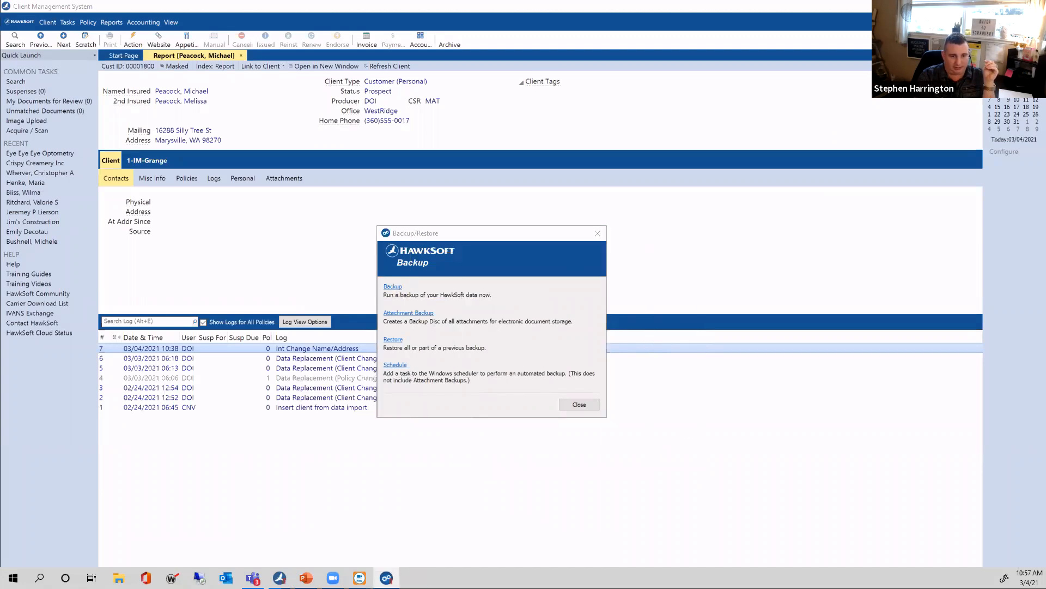
drag(497, 305, 504, 293)
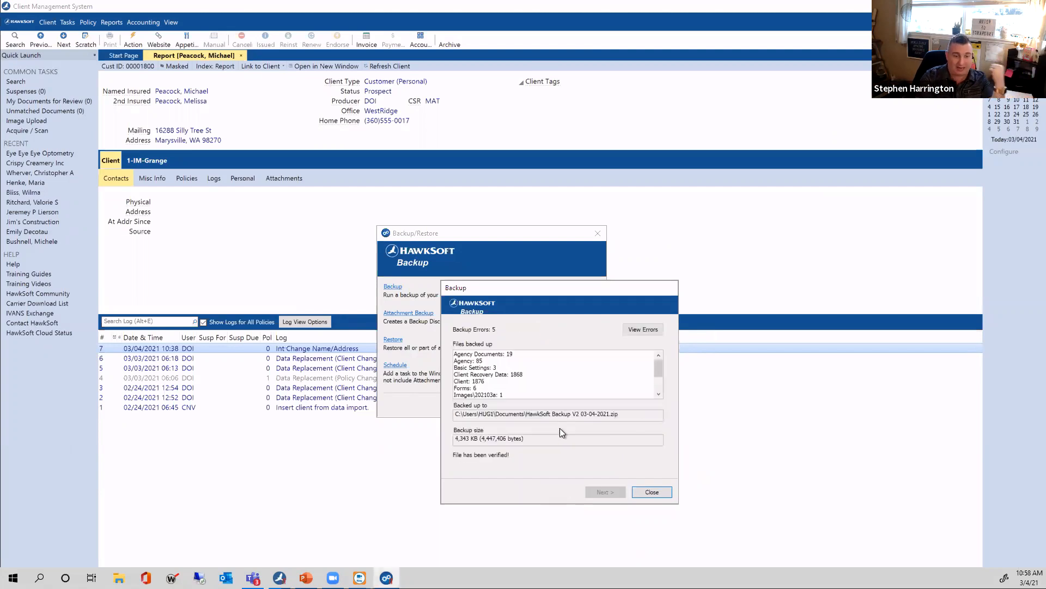
click(652, 492)
Examine the restore types offered for the backup file, cancel the restore, and close the Backup/Restore utility
click(394, 341)
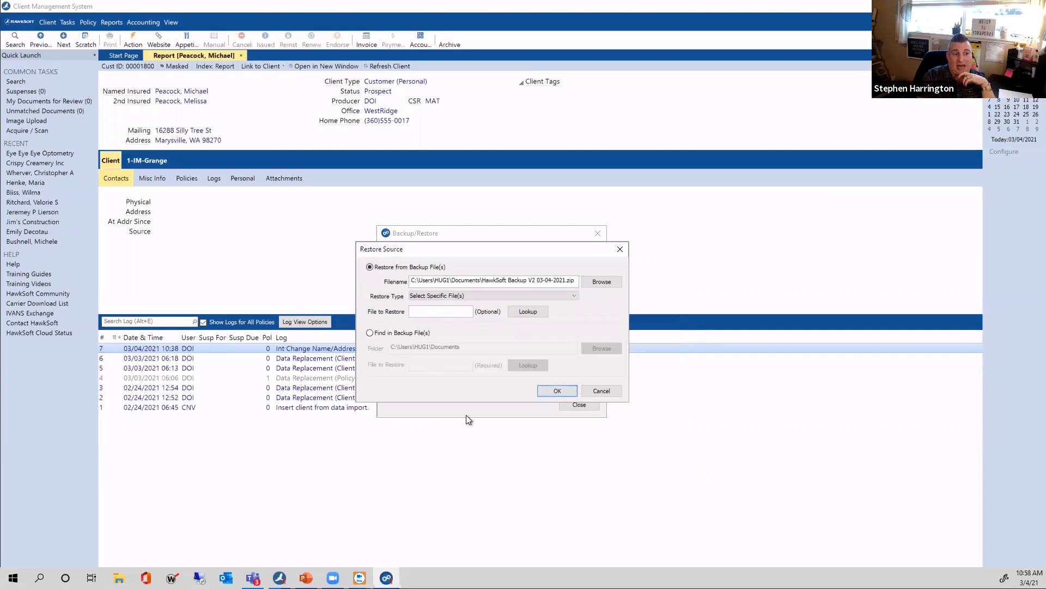
click(486, 296)
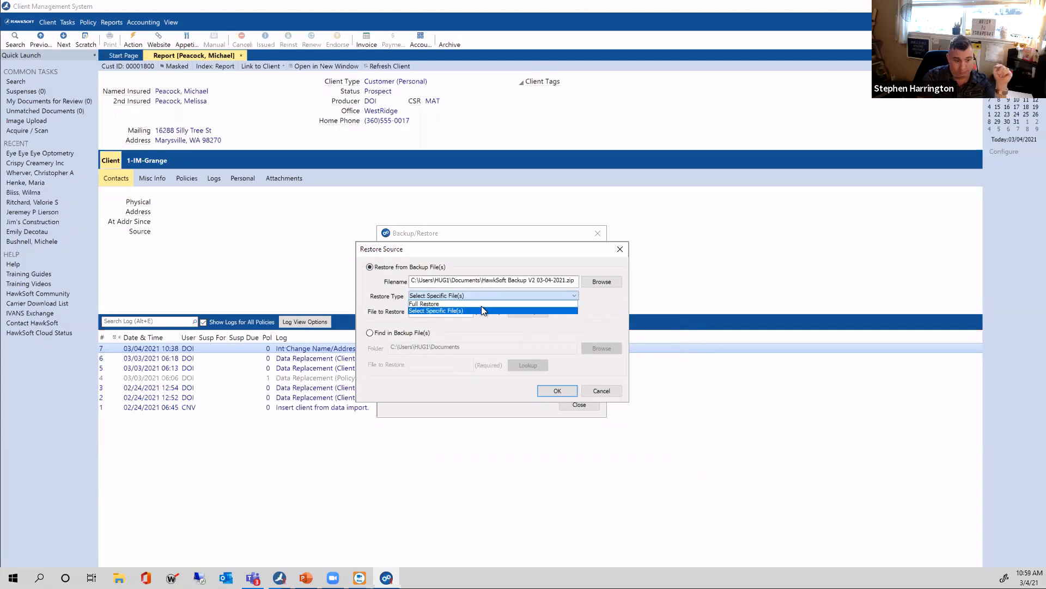
click(606, 389)
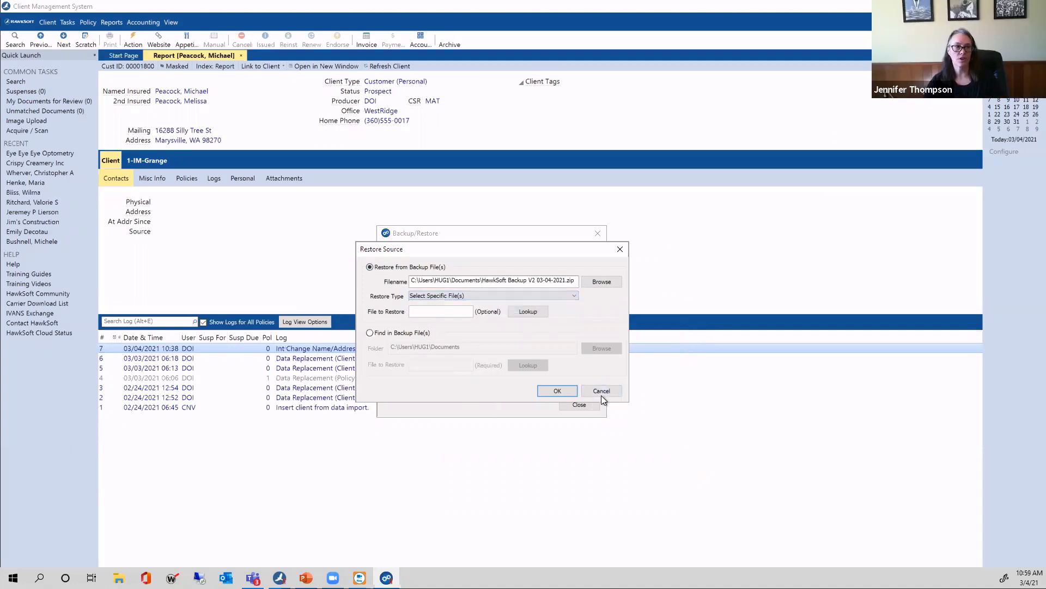
click(602, 394)
click(581, 375)
click(580, 404)
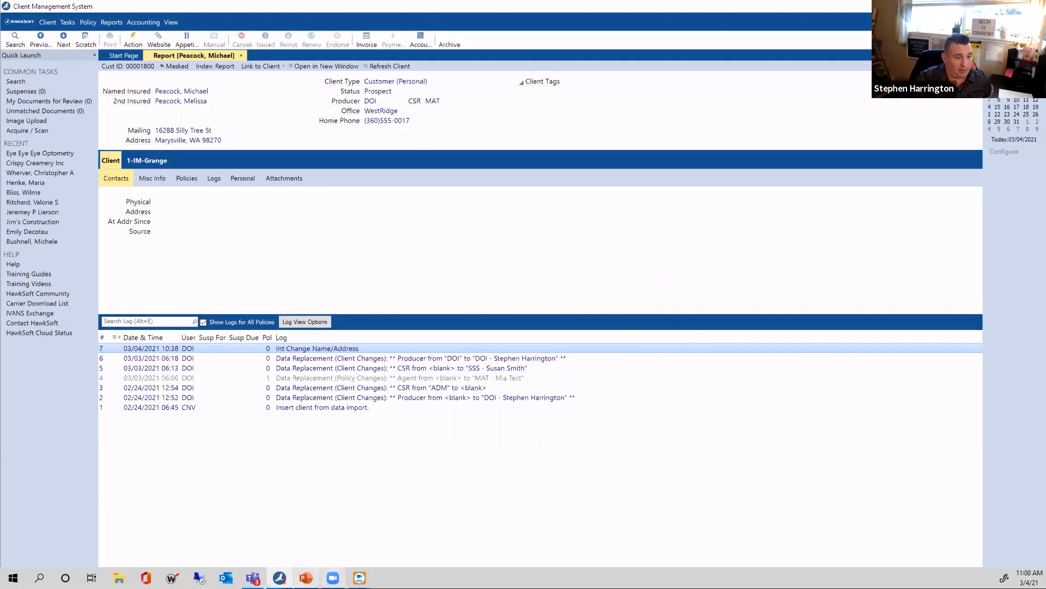
Return to the Client Management System and close the open client record
mouse_move(253, 578)
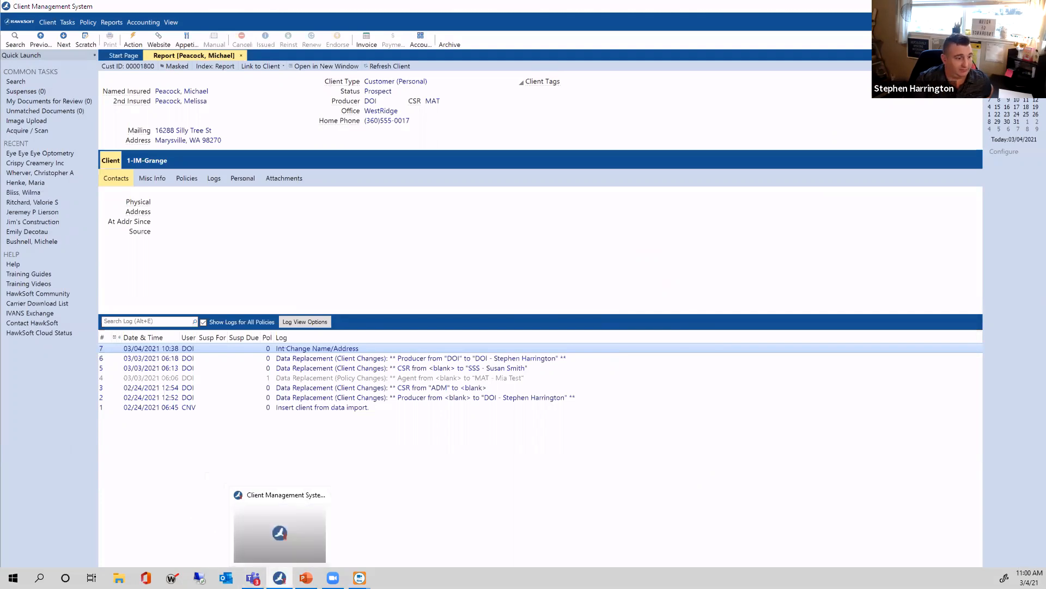
click(279, 577)
click(469, 185)
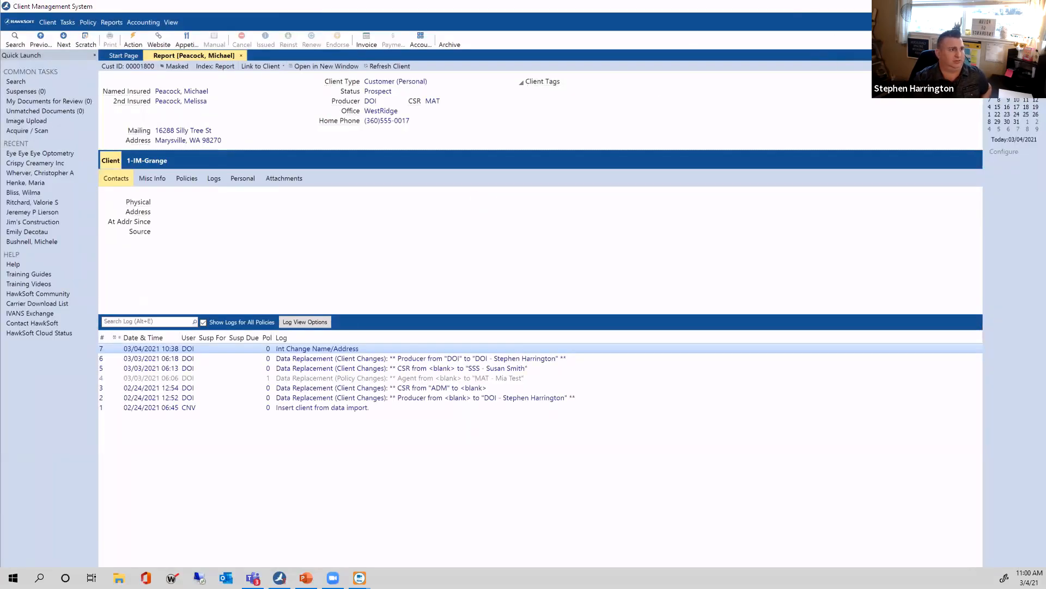
click(242, 57)
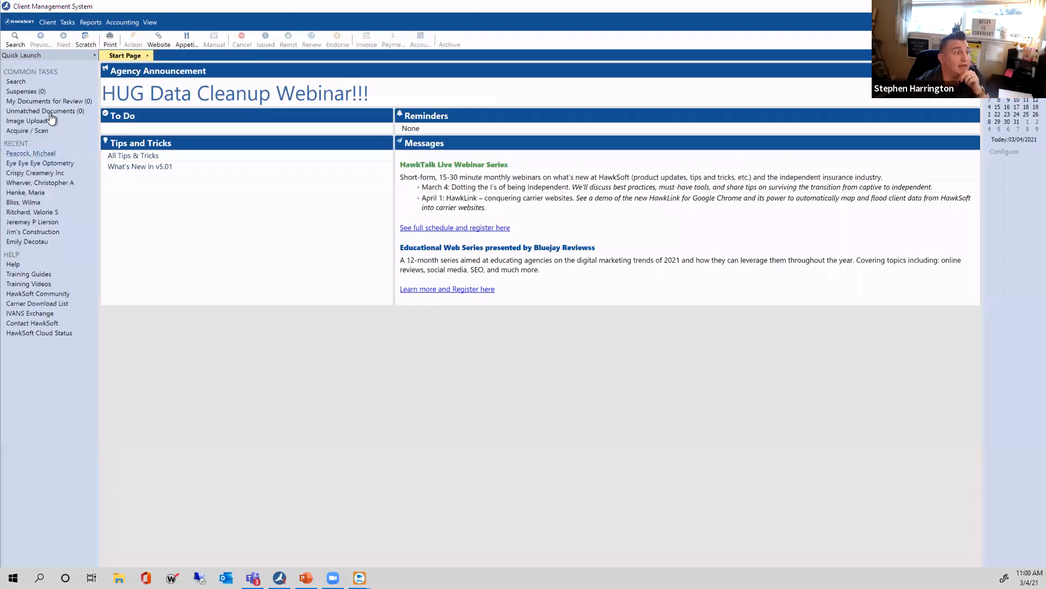
Open Agency Intelligence and, from Policies in Force by Application Type, open the report for the blank application type
click(89, 23)
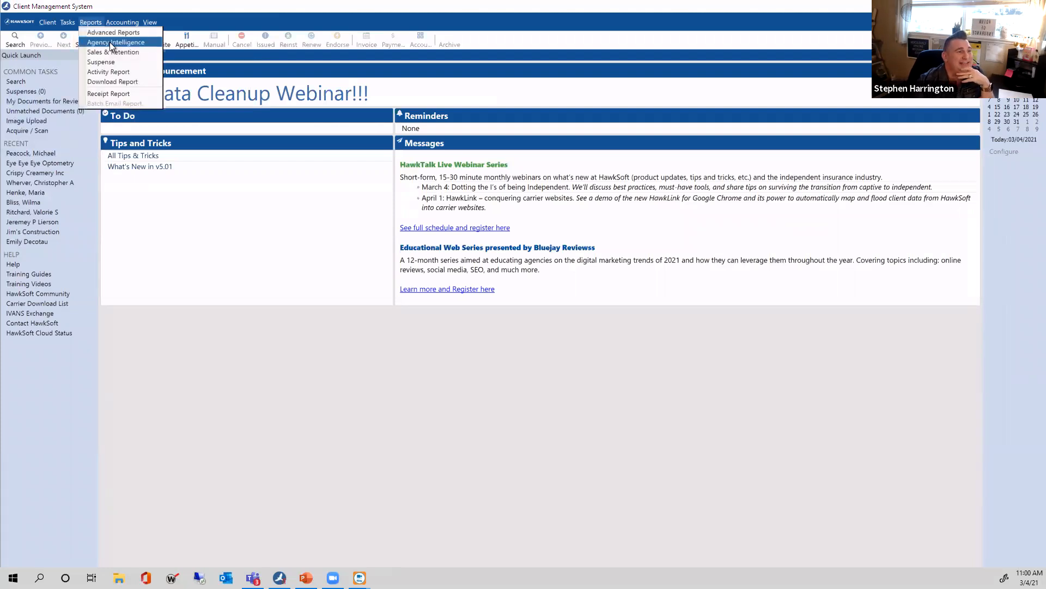
click(109, 43)
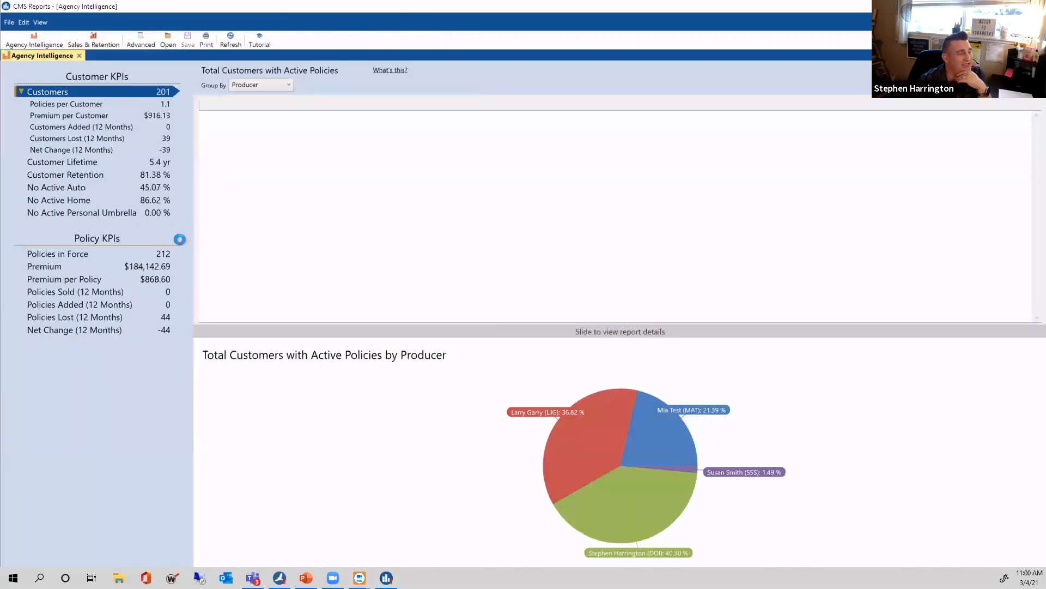
click(85, 255)
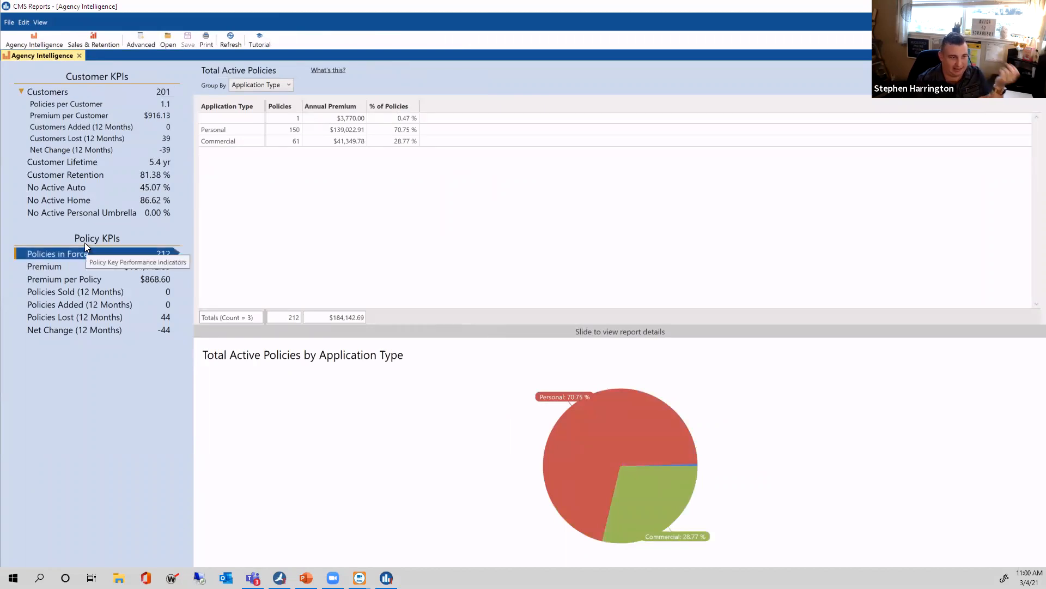
double_click(288, 119)
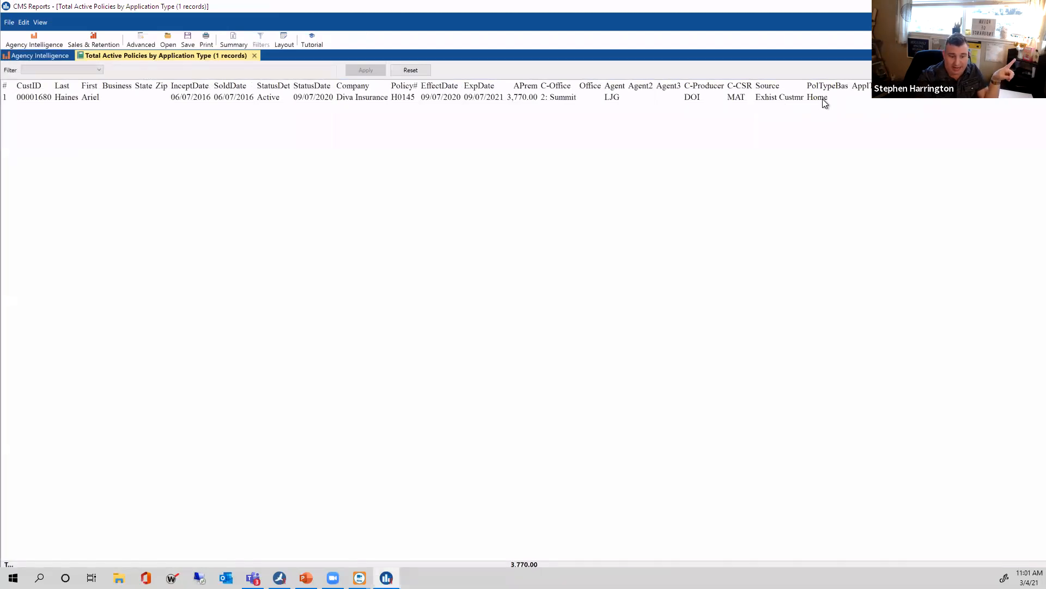
Open the client record listed in the blank application type report and resolve its missing policy office as Summit
click(54, 100)
double_click(54, 97)
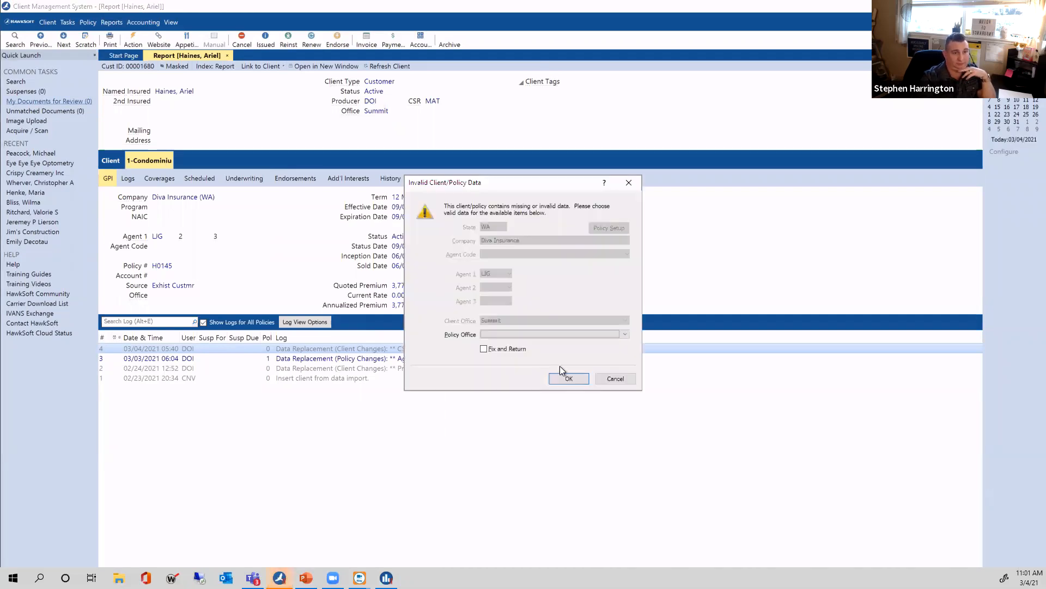
click(569, 378)
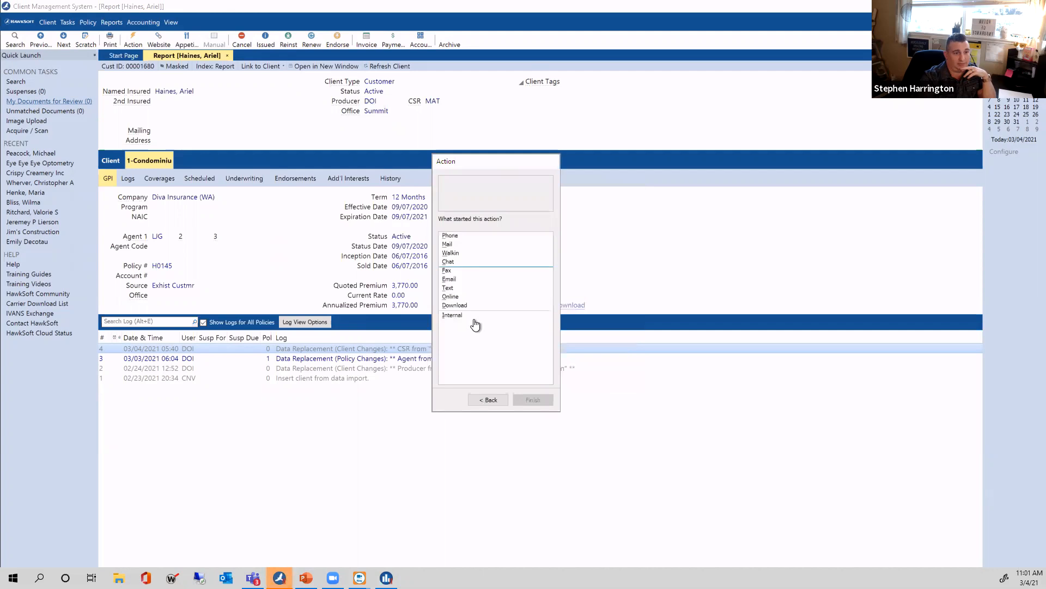
Through an internal Change Client/Policy action, set the policy's application type to Personal and its line of business to HOME Homeowners
click(477, 316)
click(467, 236)
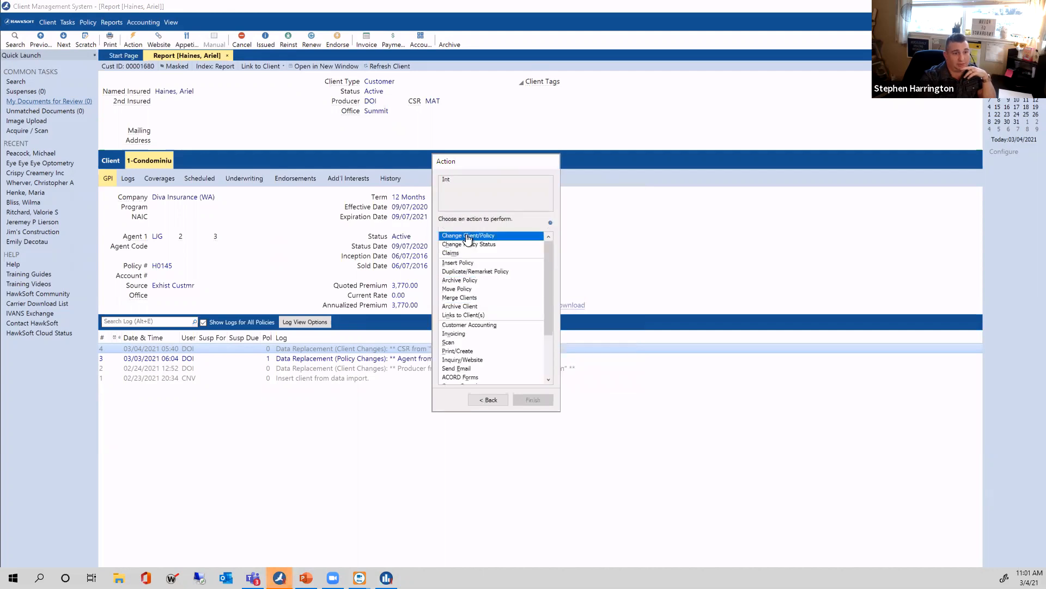
click(468, 236)
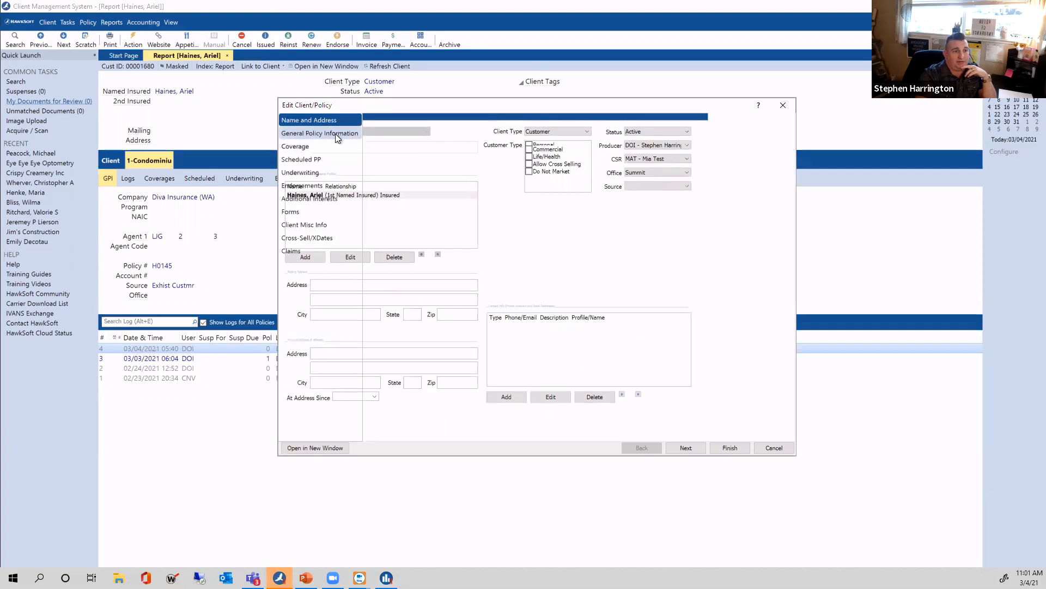
click(345, 132)
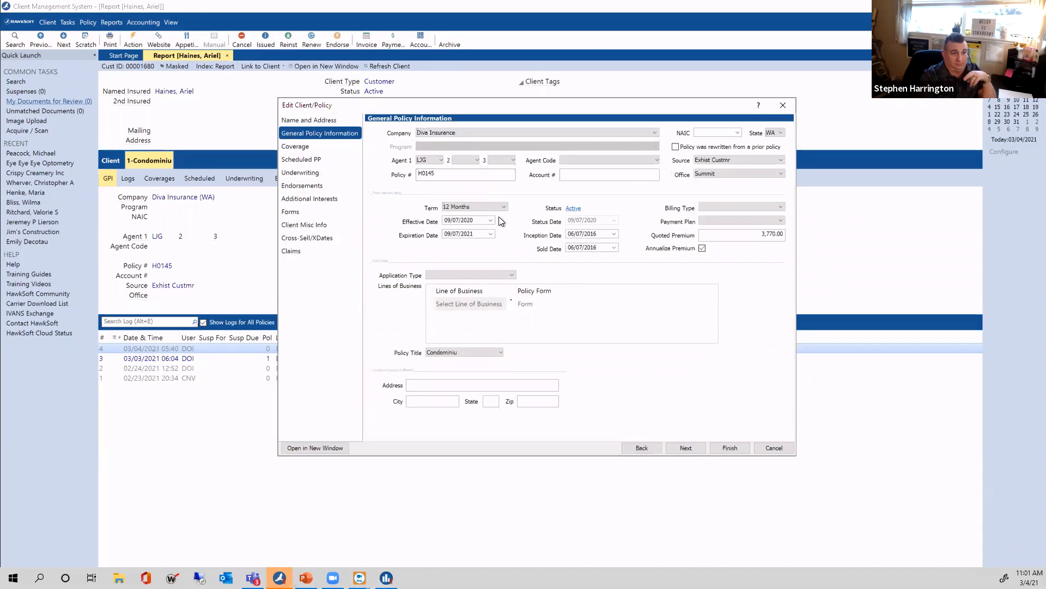
click(512, 276)
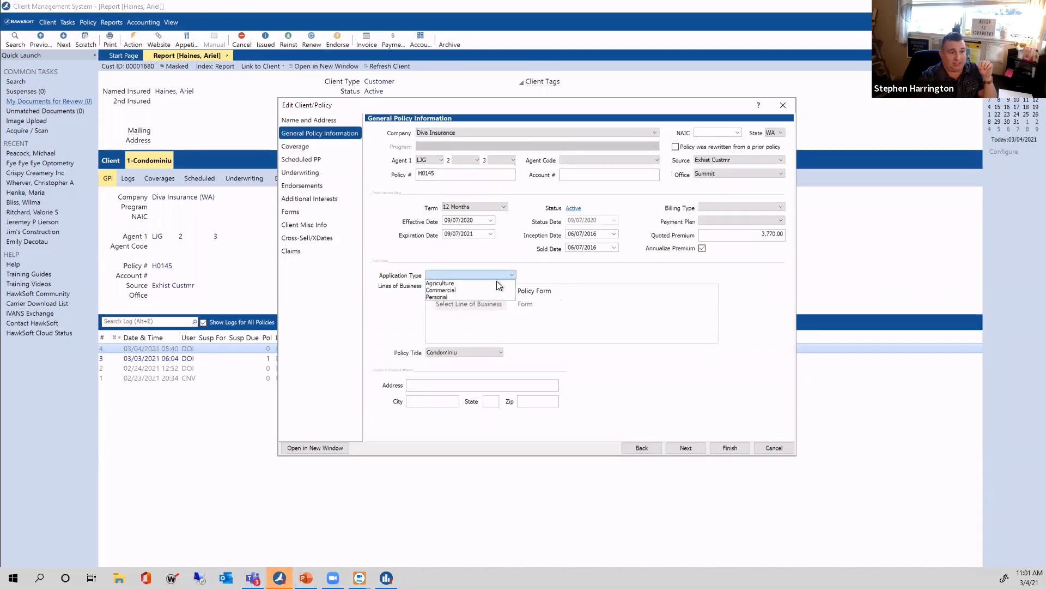
click(492, 296)
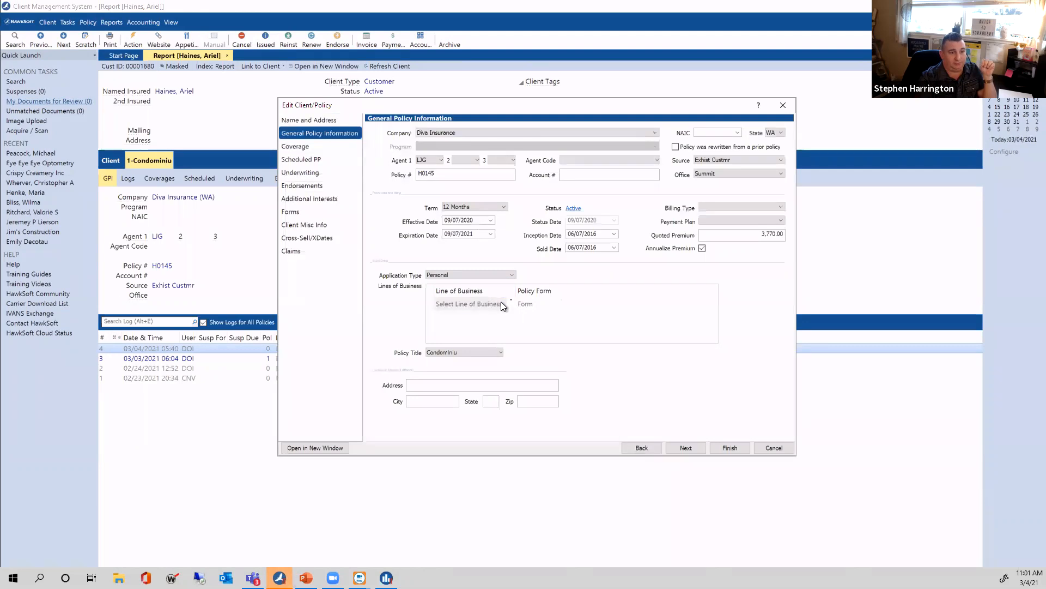
click(502, 303)
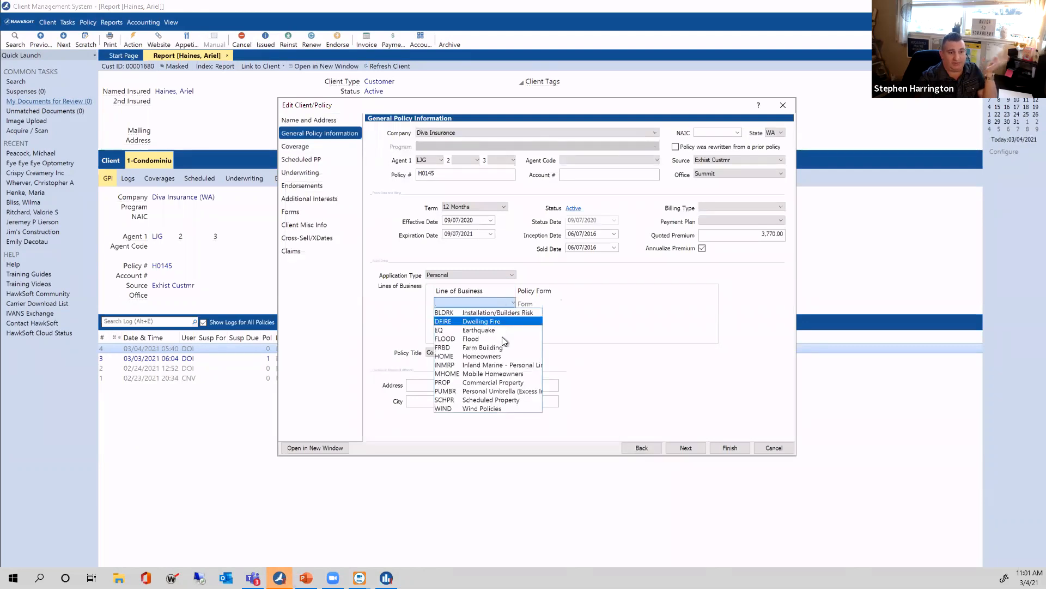
click(505, 355)
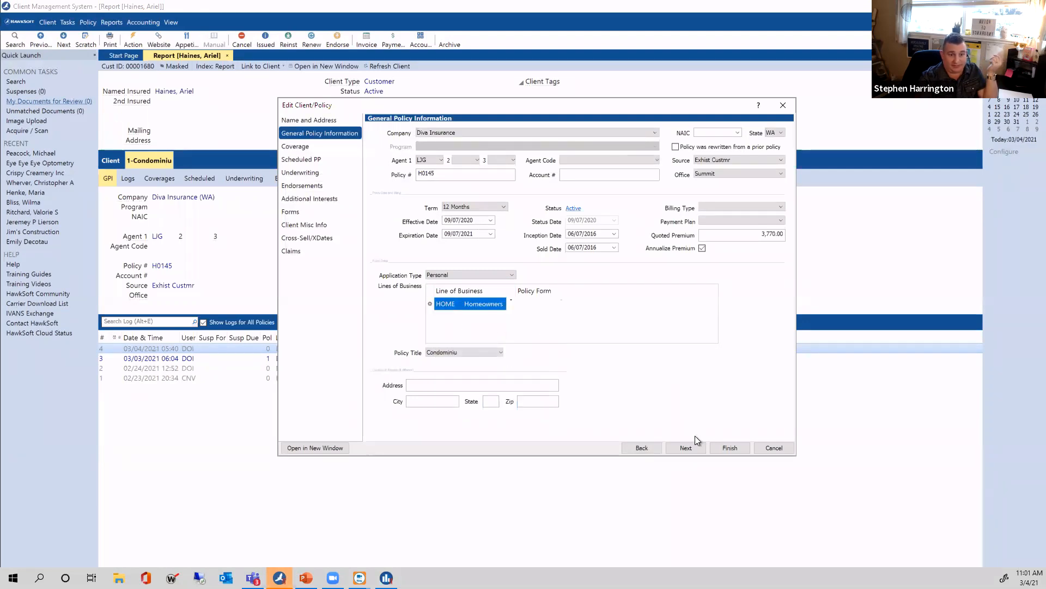
Finish the policy change action and save its log entry without comments
click(738, 447)
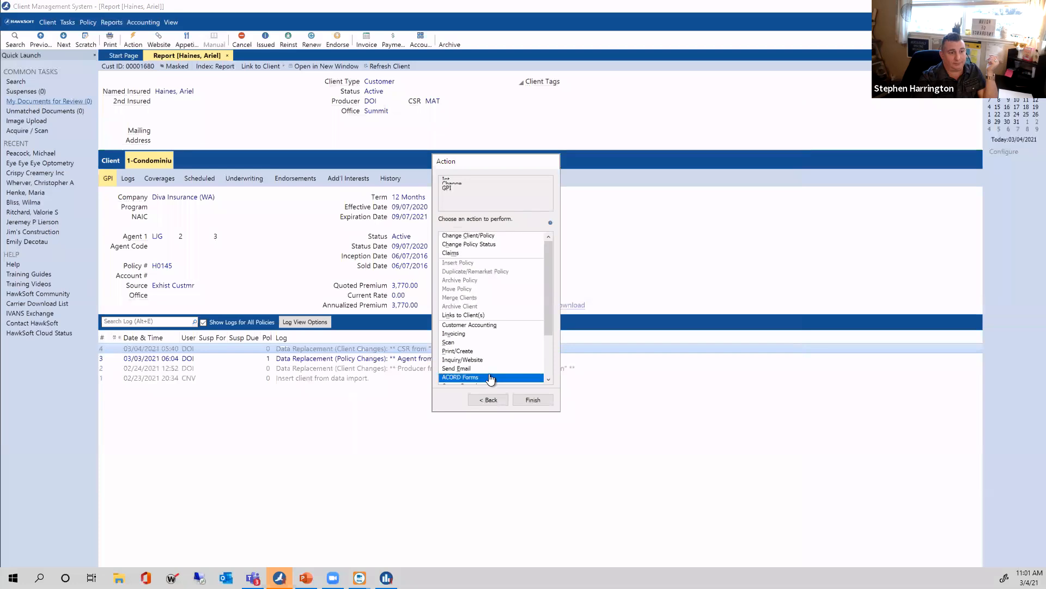
scroll(489, 377, down, 3)
double_click(489, 378)
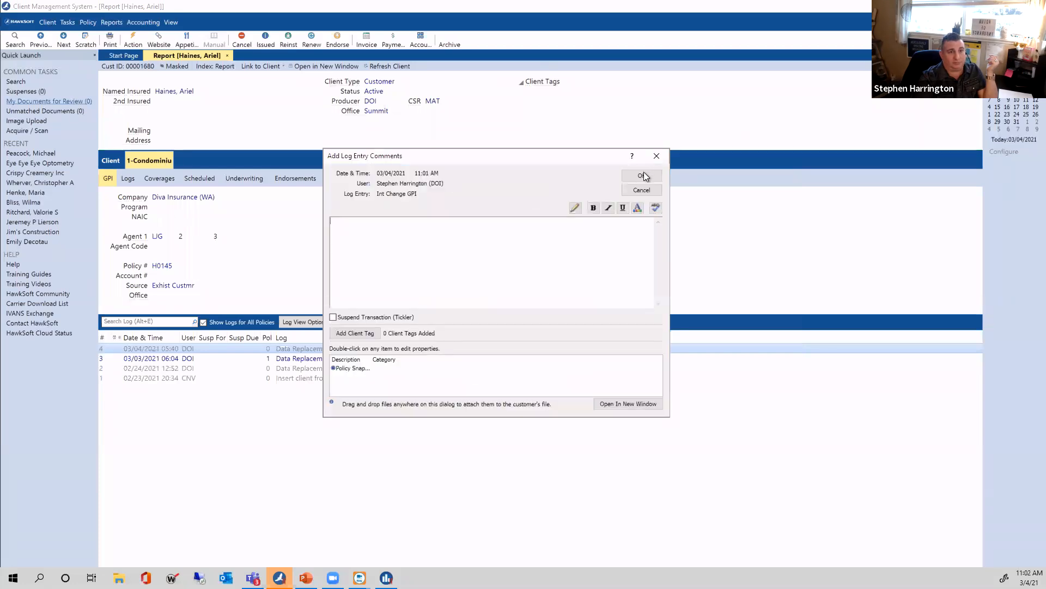
click(640, 177)
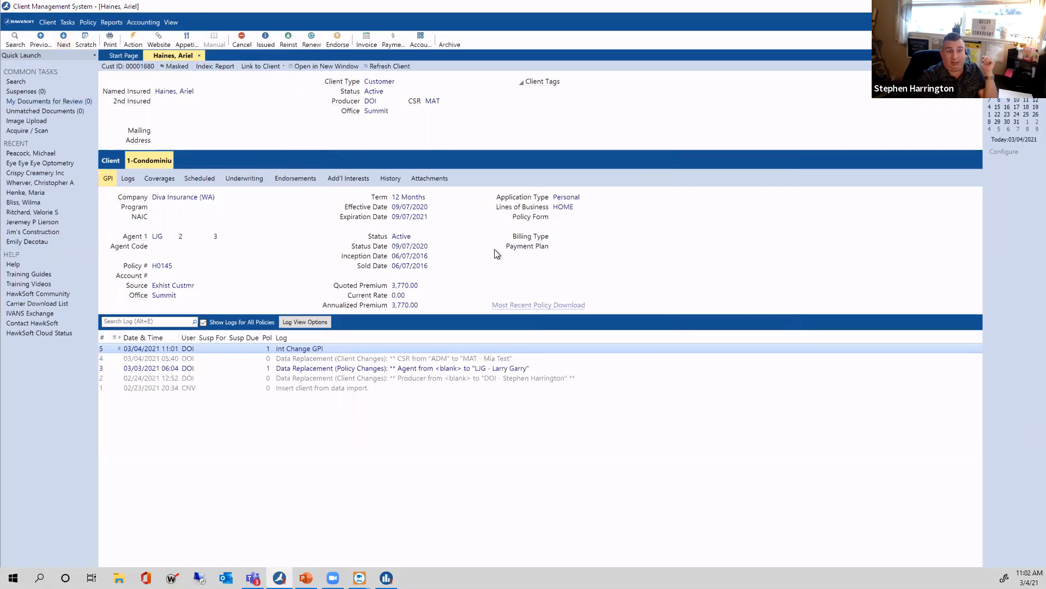
Return to CMS Reports, close the old application type report, and recheck the blank application type for remaining policies
click(386, 578)
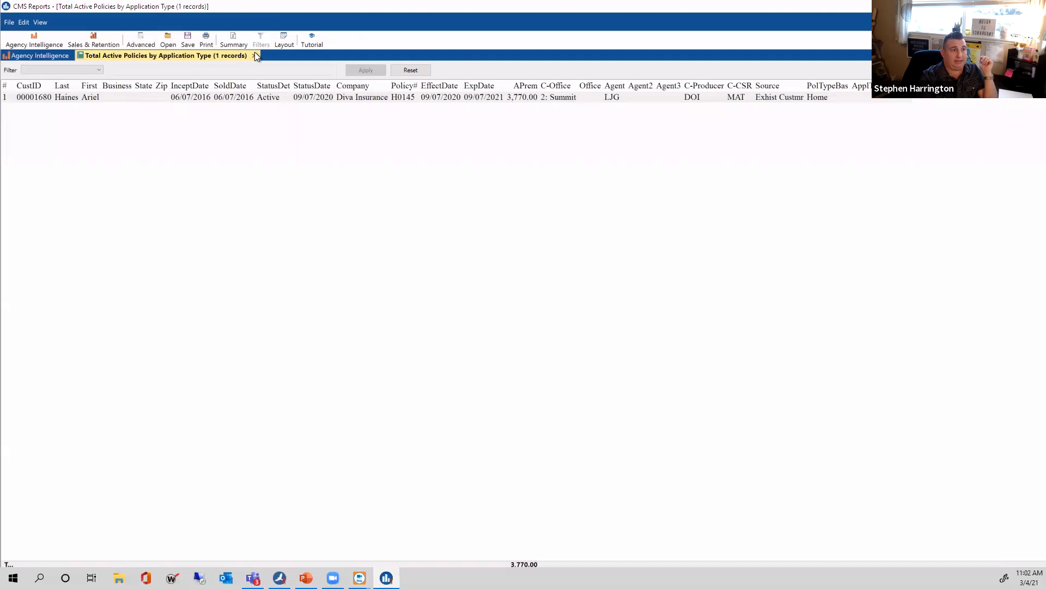
click(254, 55)
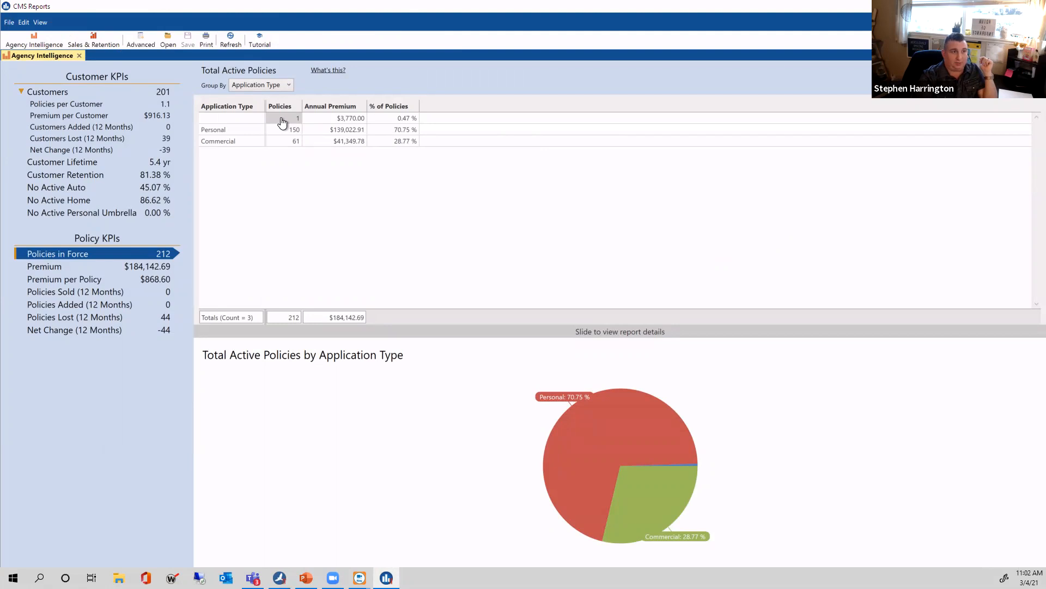
click(283, 121)
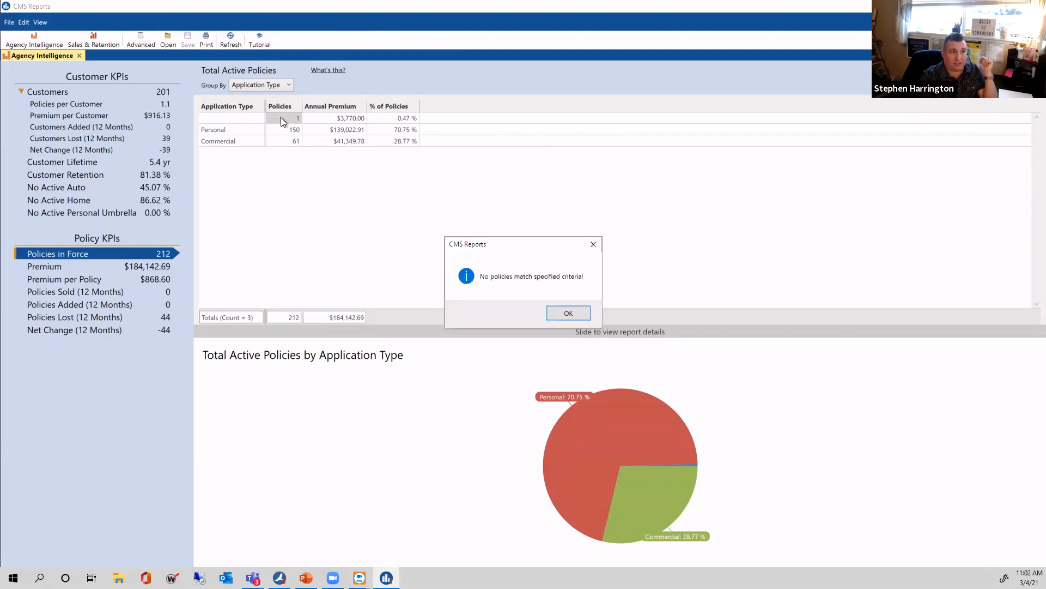
click(577, 313)
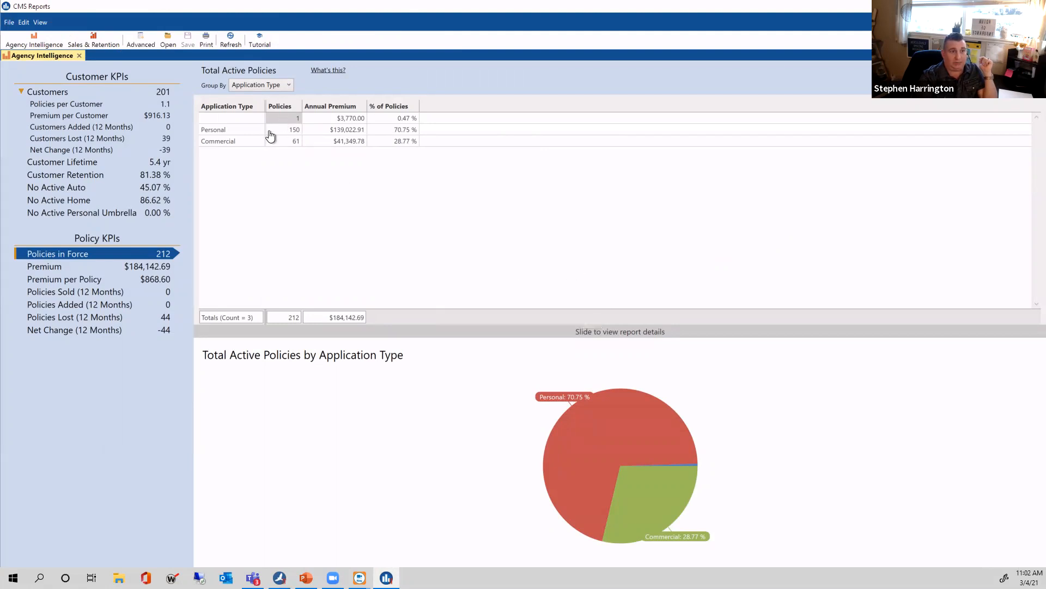
click(301, 122)
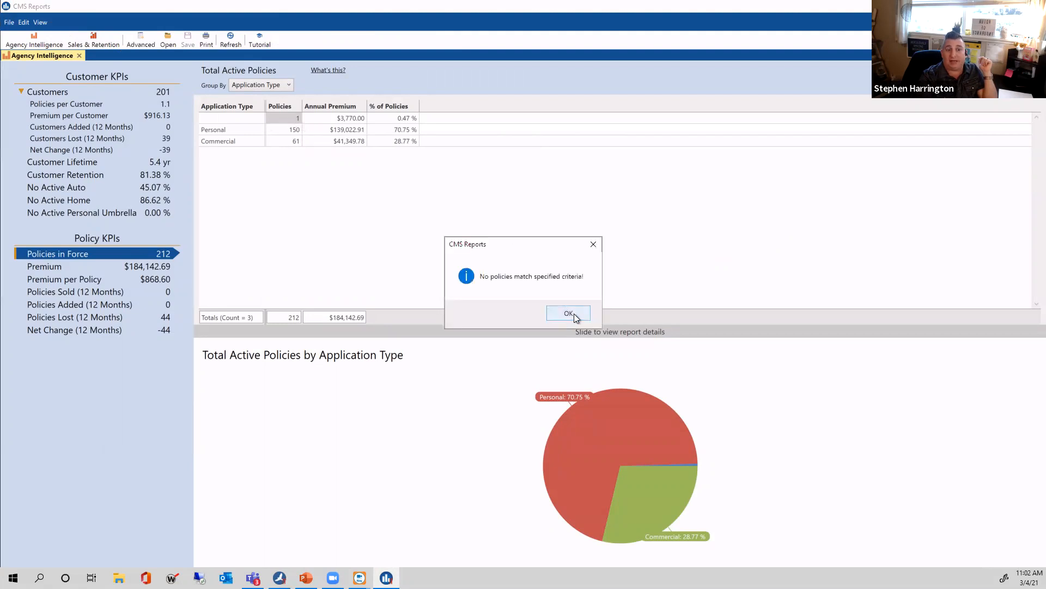
click(575, 318)
click(576, 318)
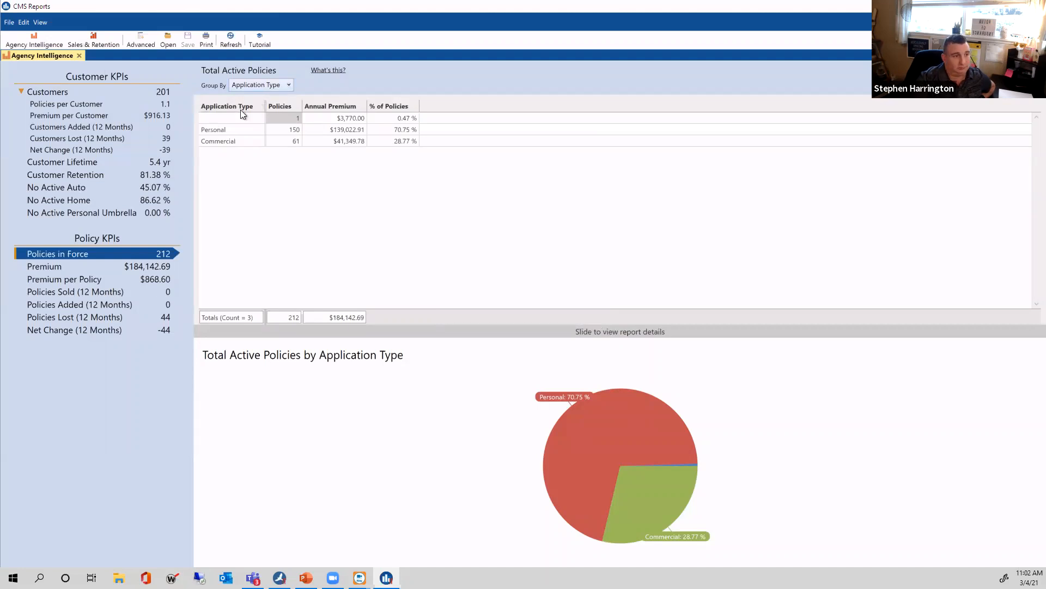
Open the active policies report for the Personal application type and sort it by base policy type
click(290, 134)
double_click(290, 134)
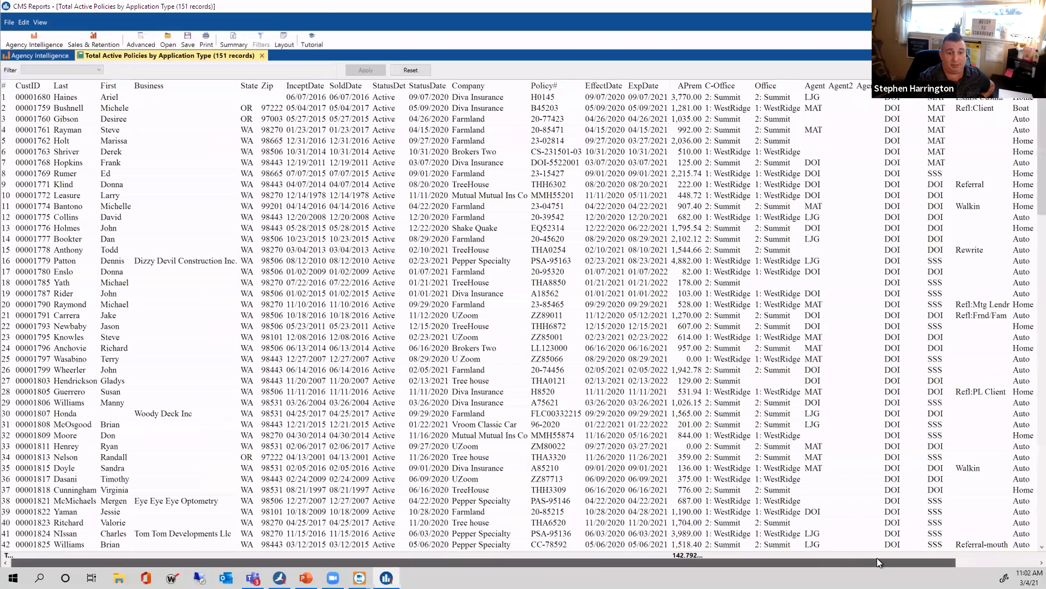
scroll(878, 558, right, 3)
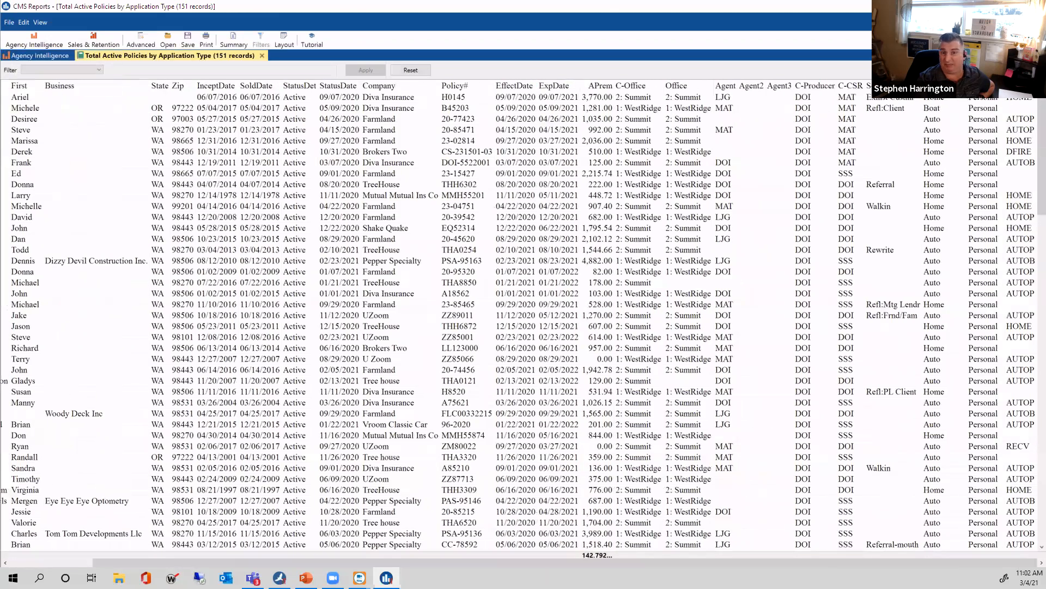
click(935, 86)
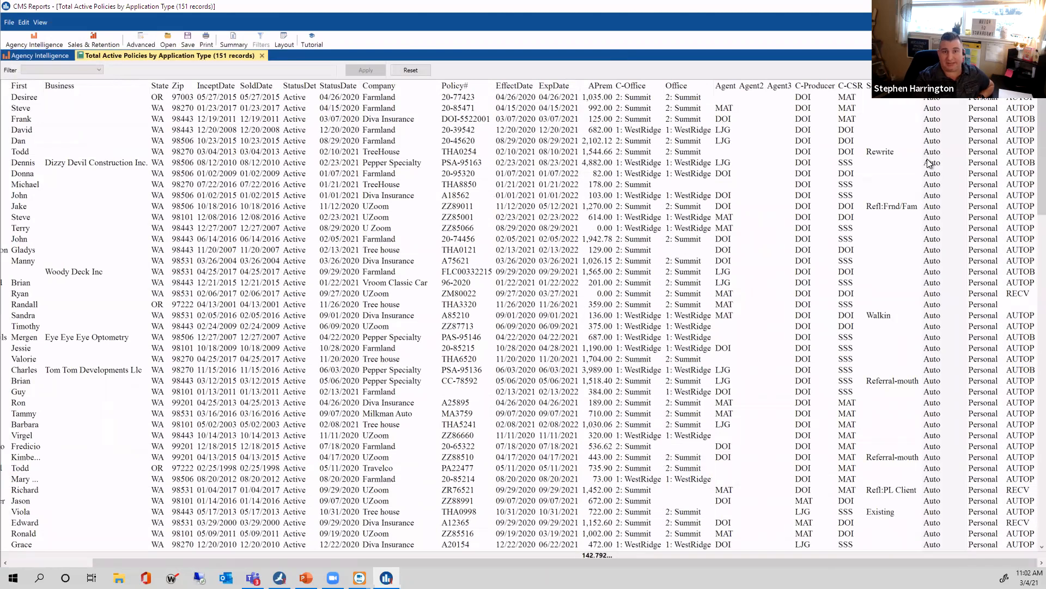
Examine the line-of-business codes of the Personal active policies for entries that look wrongly classified
scroll(924, 176, down, 1)
scroll(925, 176, down, 15)
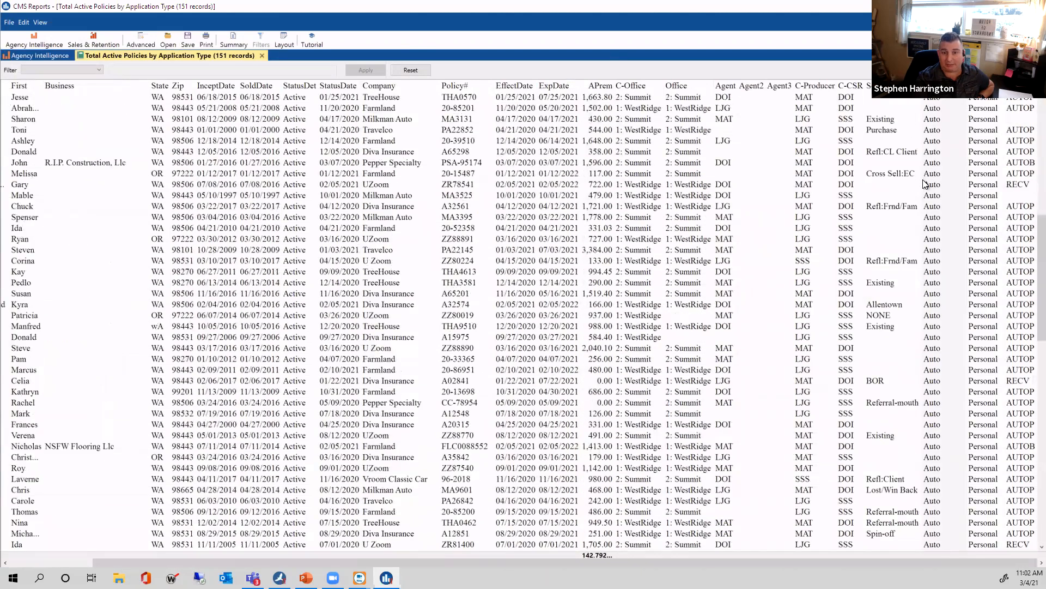
scroll(926, 197, down, 20)
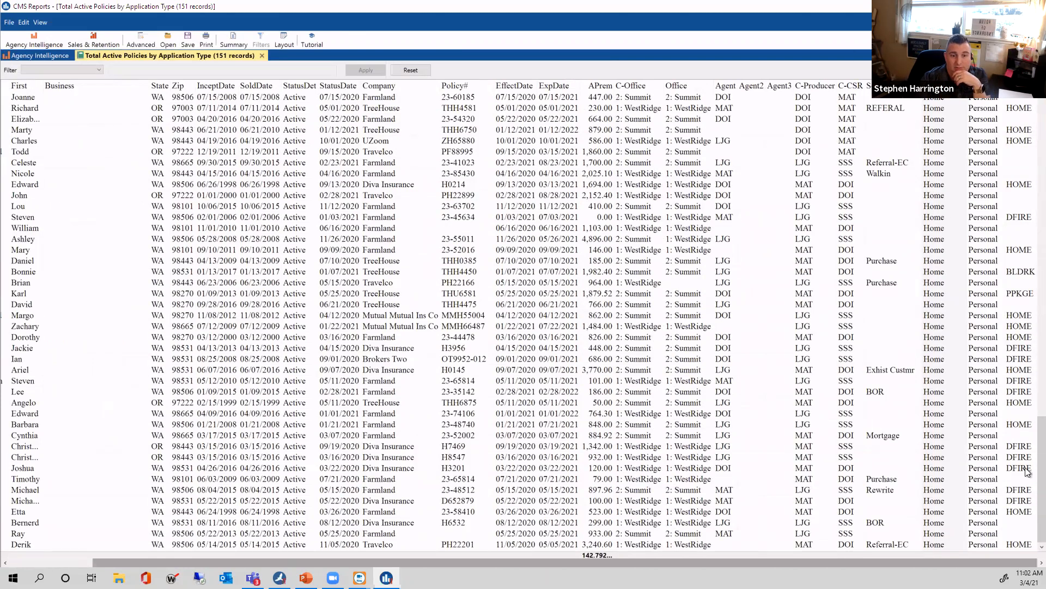
scroll(995, 427, up, 10)
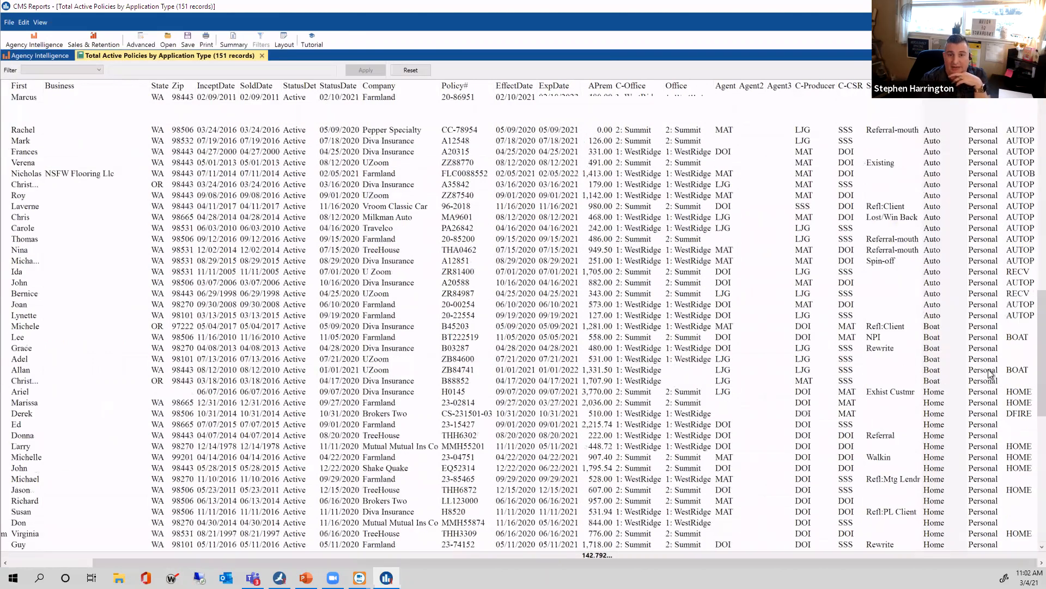
scroll(1024, 180, up, 2)
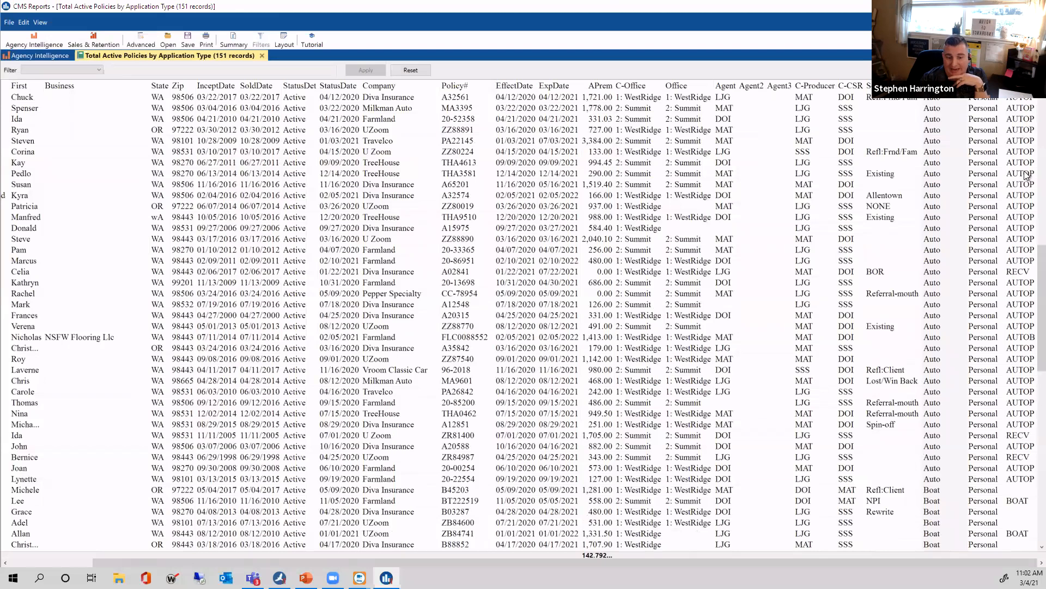
scroll(998, 251, up, 2)
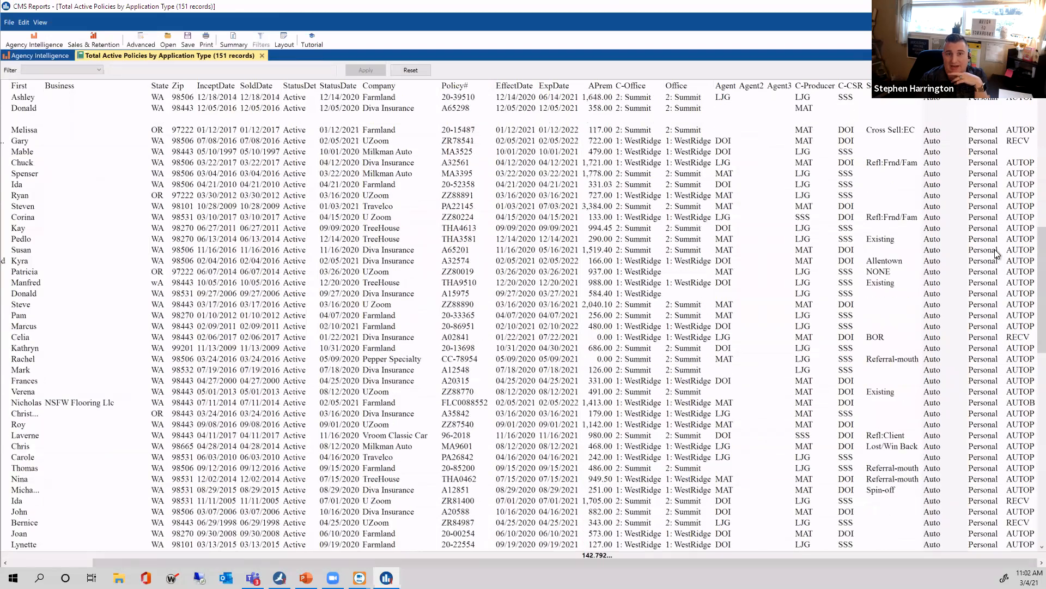
scroll(997, 247, up, 5)
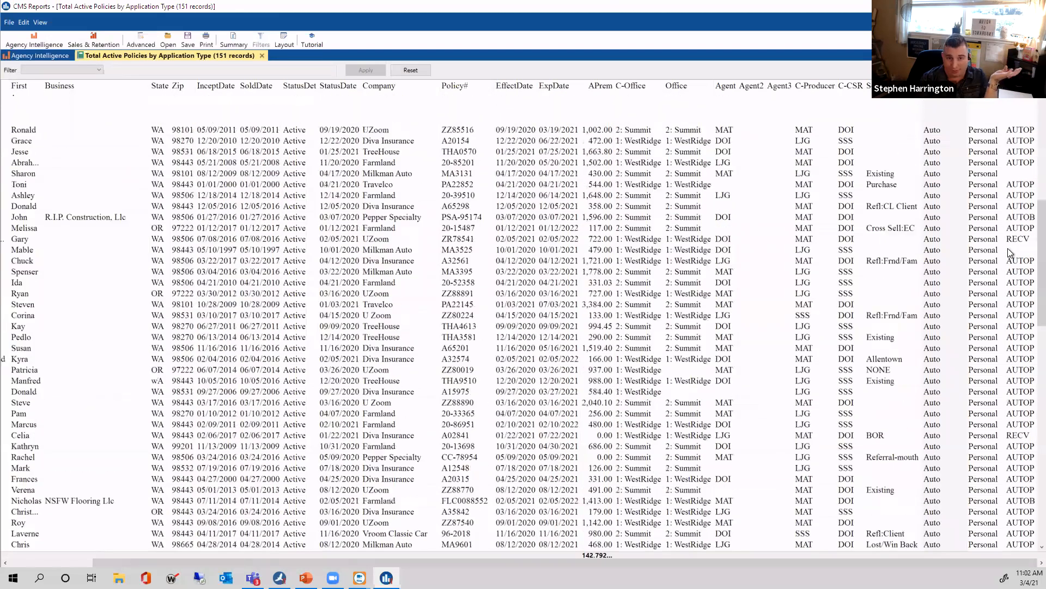
scroll(1009, 249, up, 10)
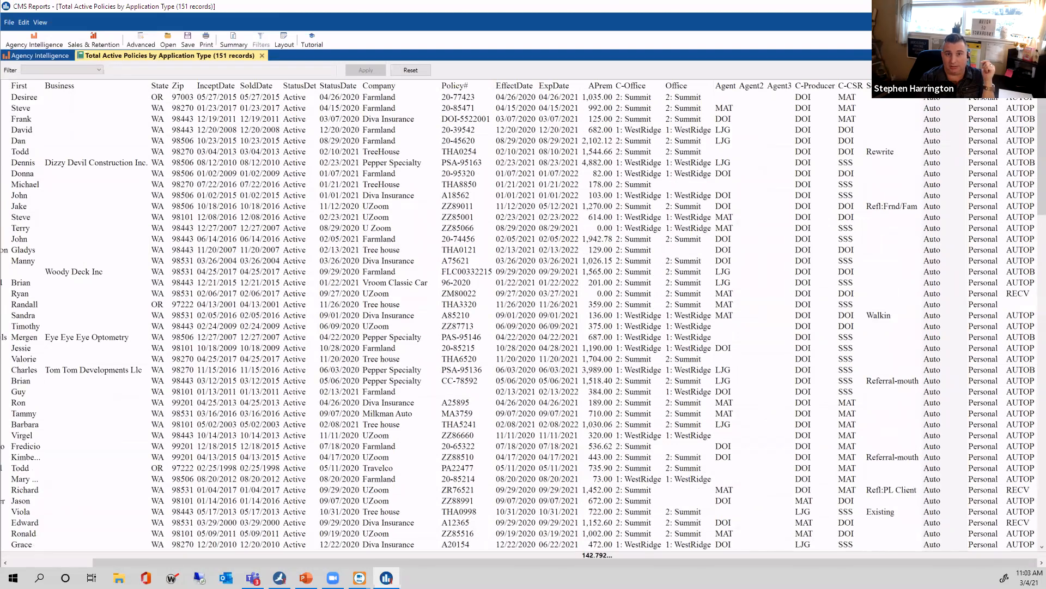
Sort the Personal policies by line of business and create a new report from all the AUTOB entries
click(1018, 86)
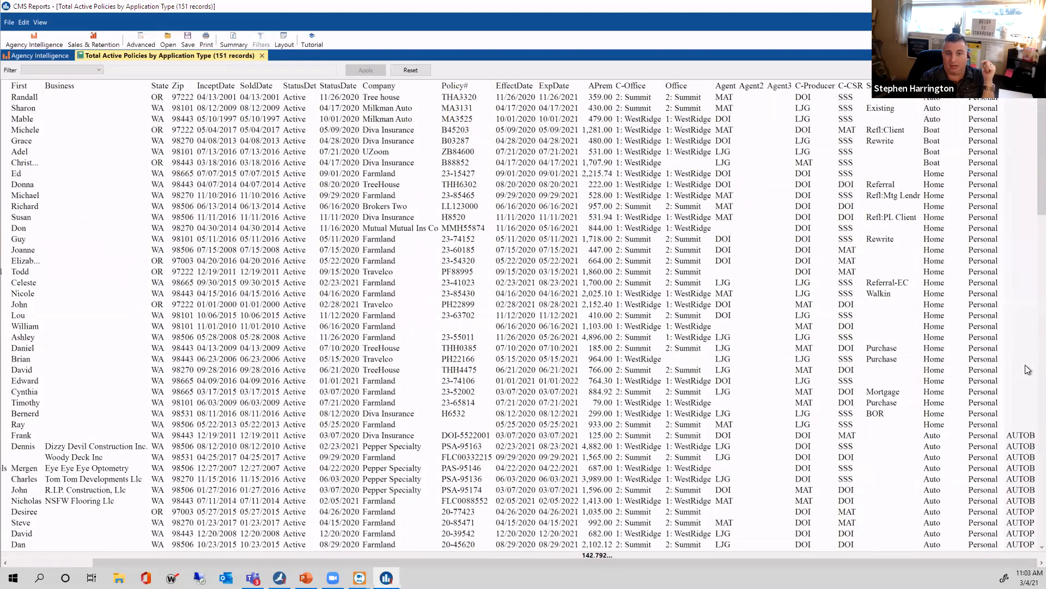
click(1025, 437)
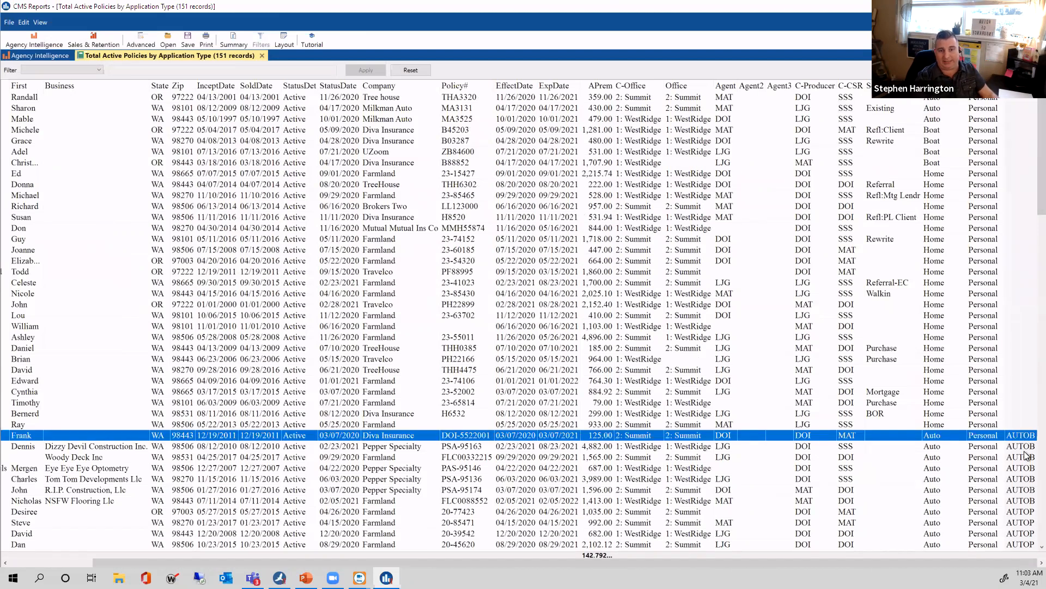
shift+click(1027, 503)
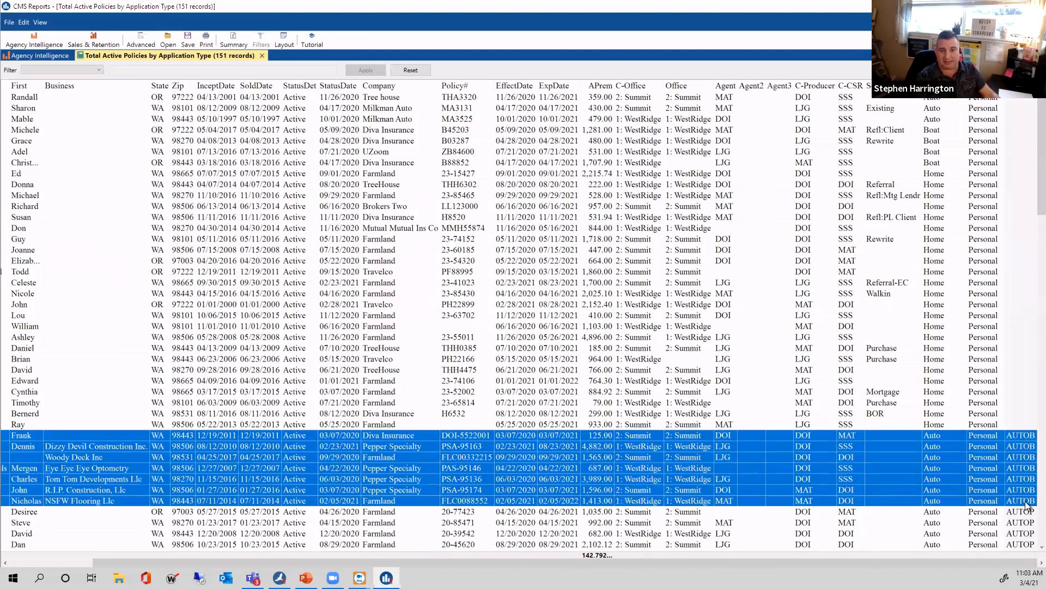
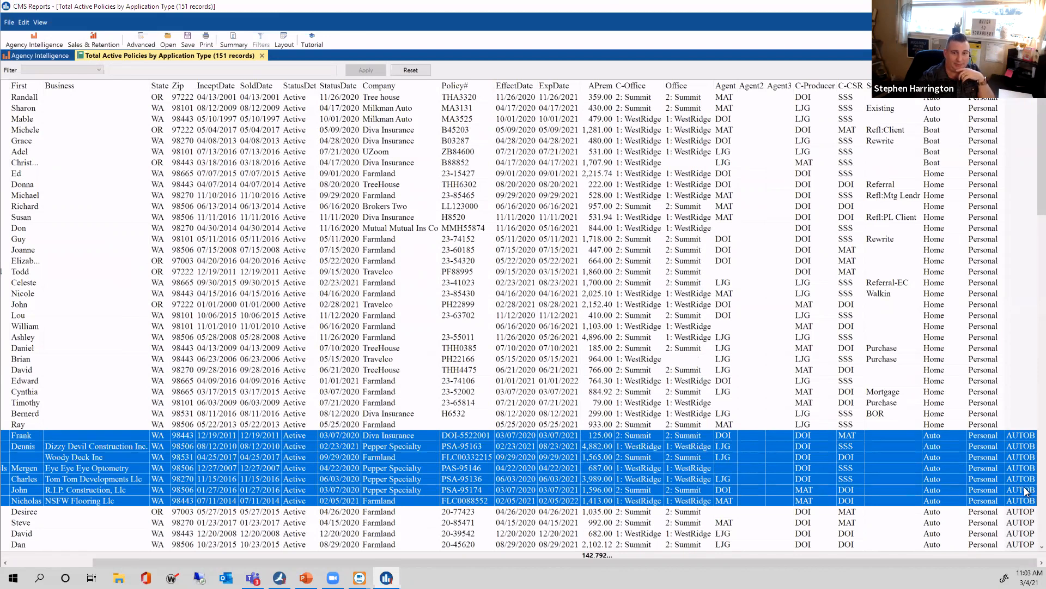
right_click(1021, 489)
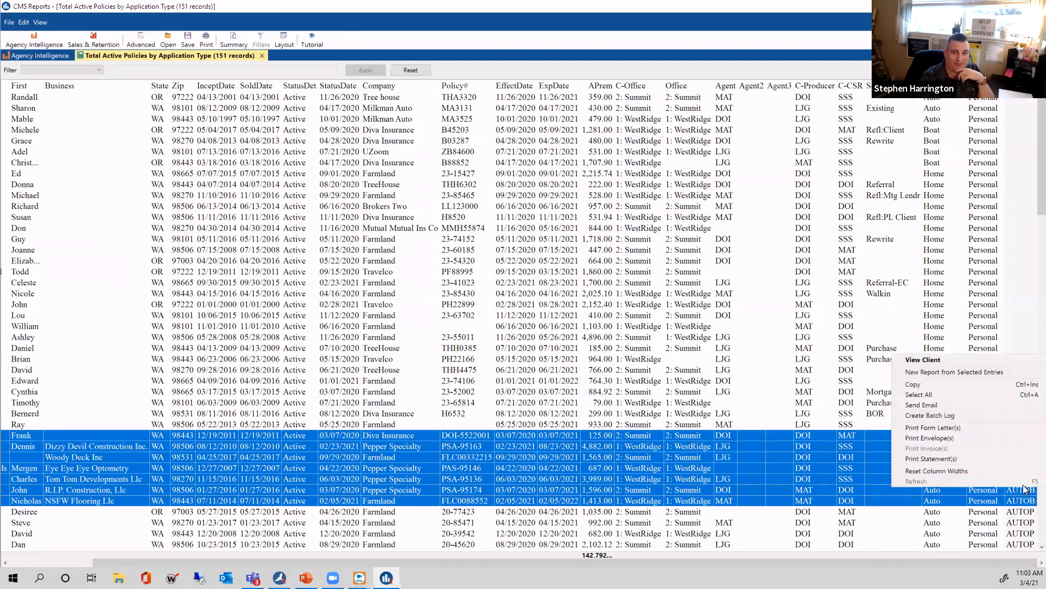
click(956, 371)
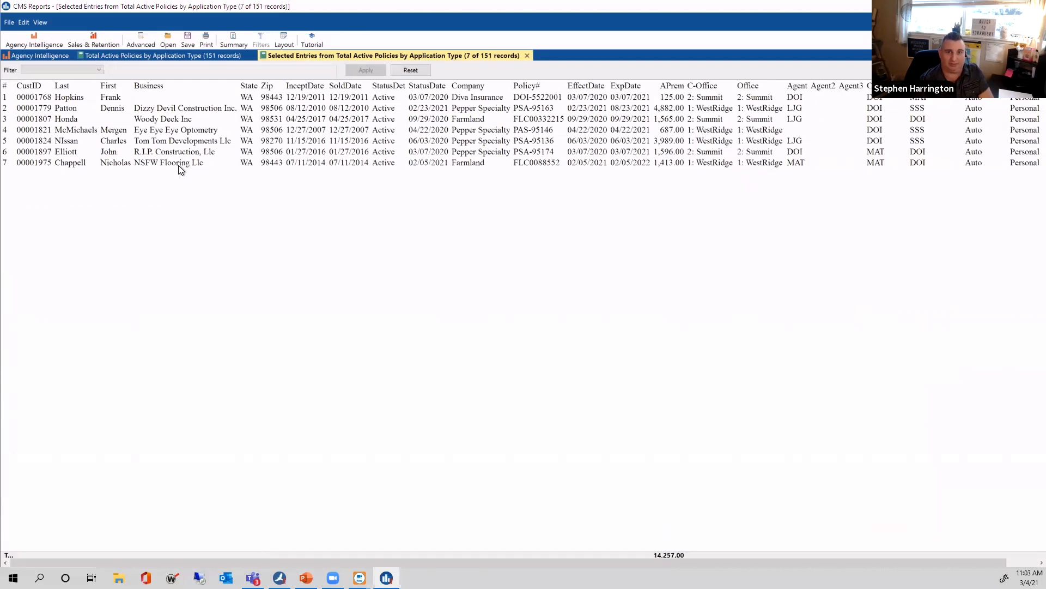
Open Data Replace for the AUTOB report, look through the Boat, Home and Commercial categories, and return to Auto
click(9, 22)
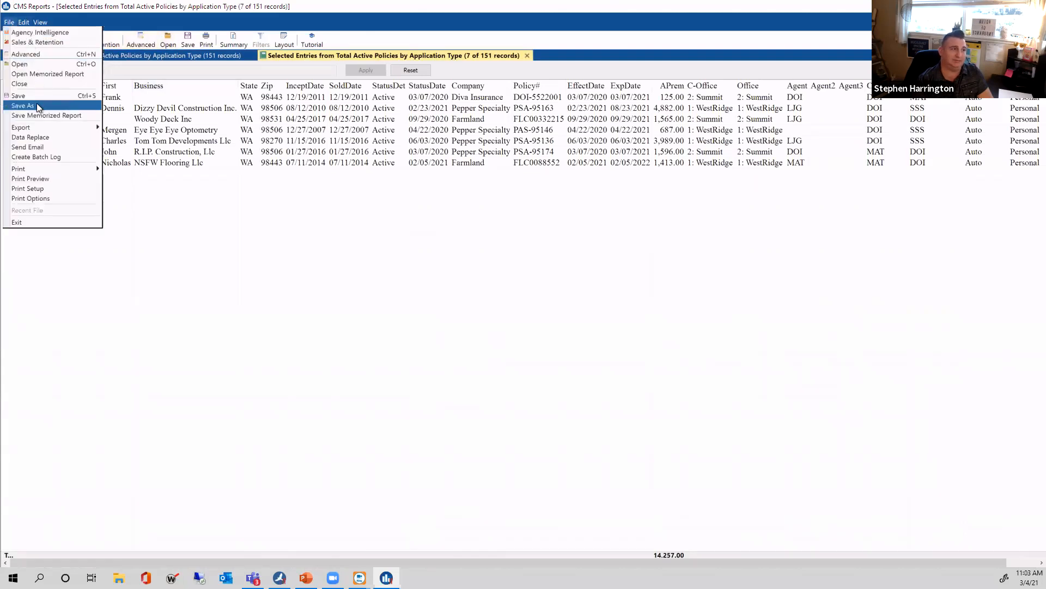
click(41, 136)
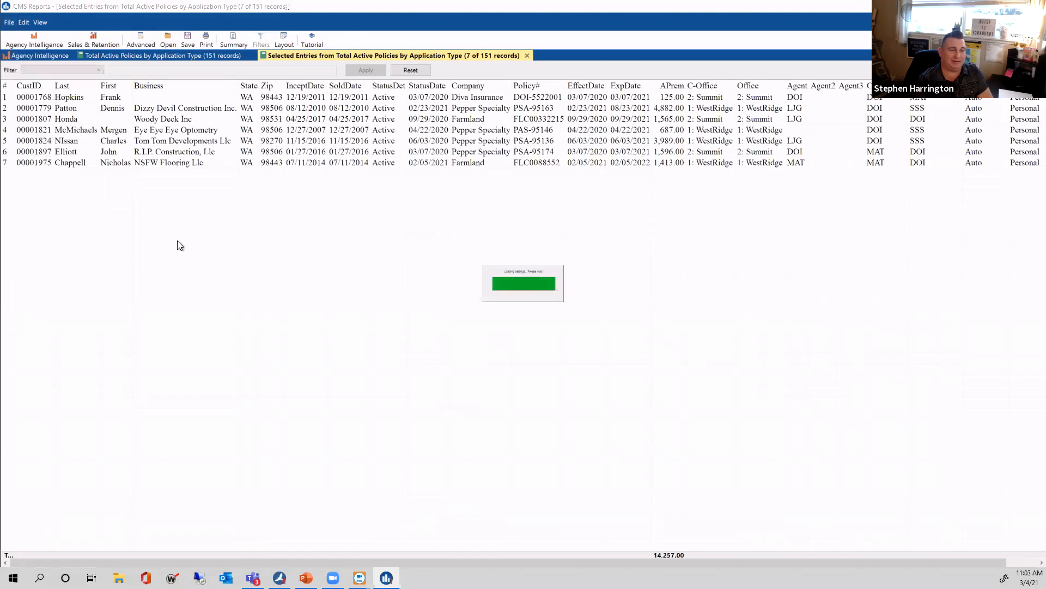
click(408, 142)
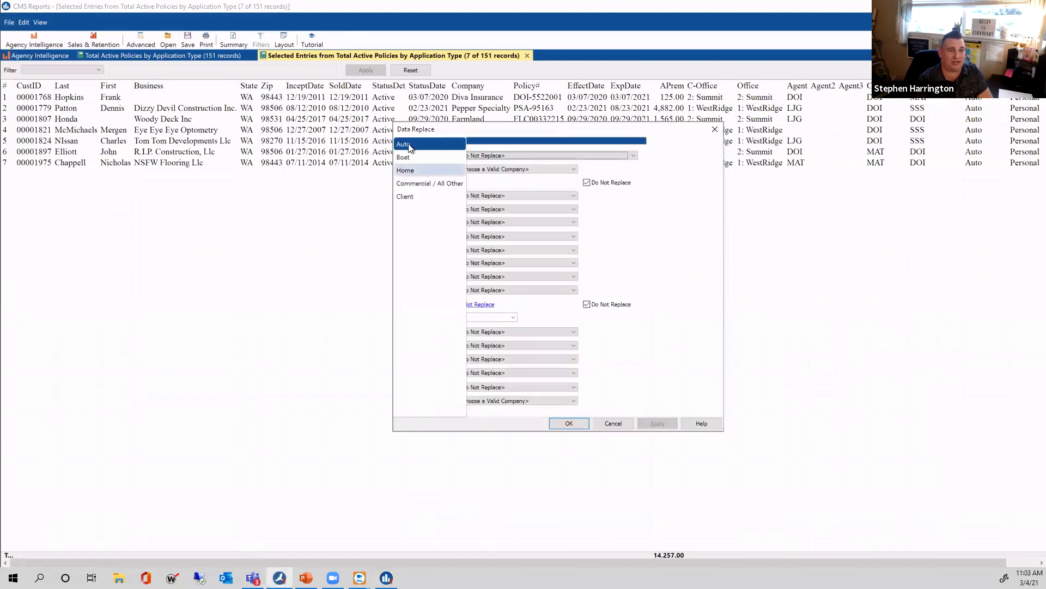
click(410, 158)
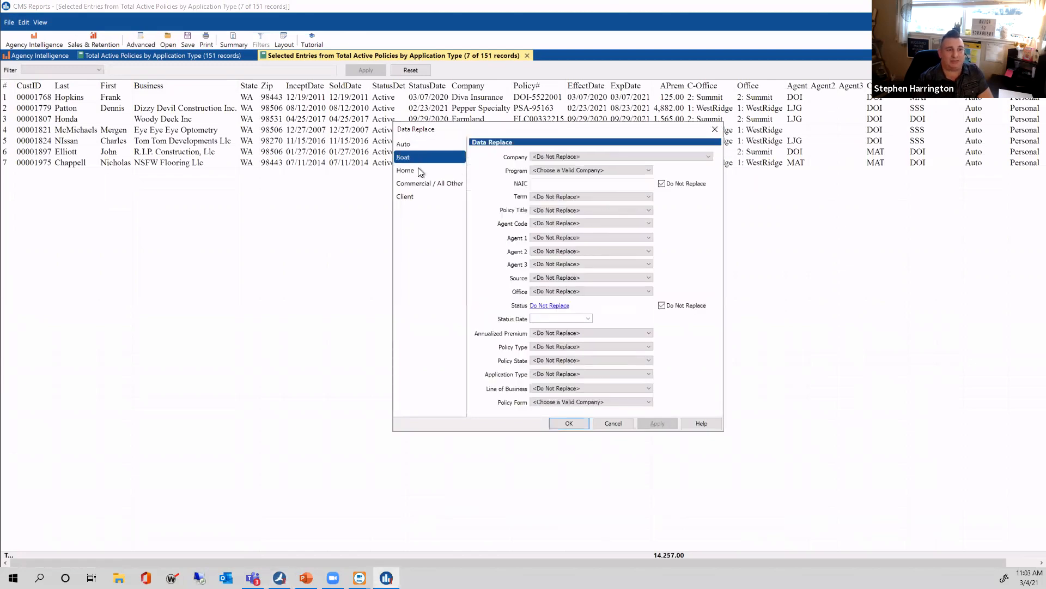
click(418, 170)
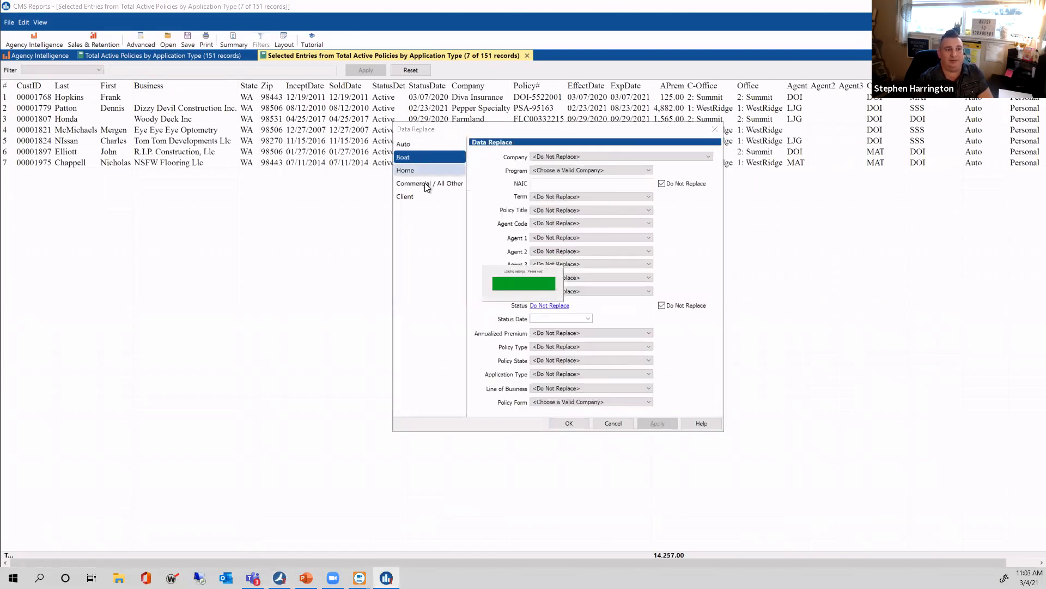
click(424, 182)
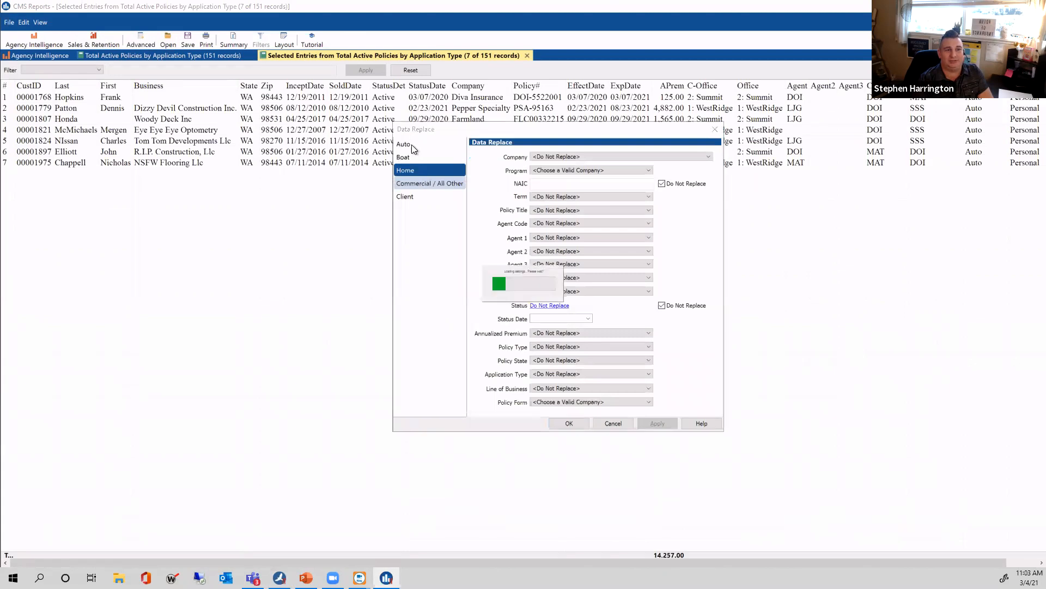
click(410, 145)
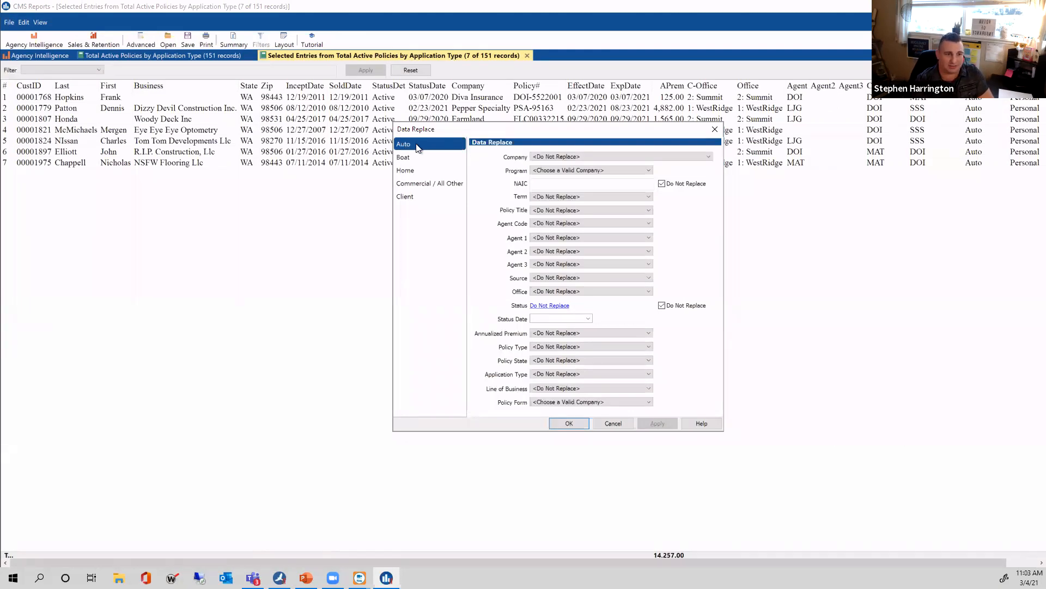
Replace the Application Type of all listed auto policies with Commercial and confirm the replacement
click(575, 348)
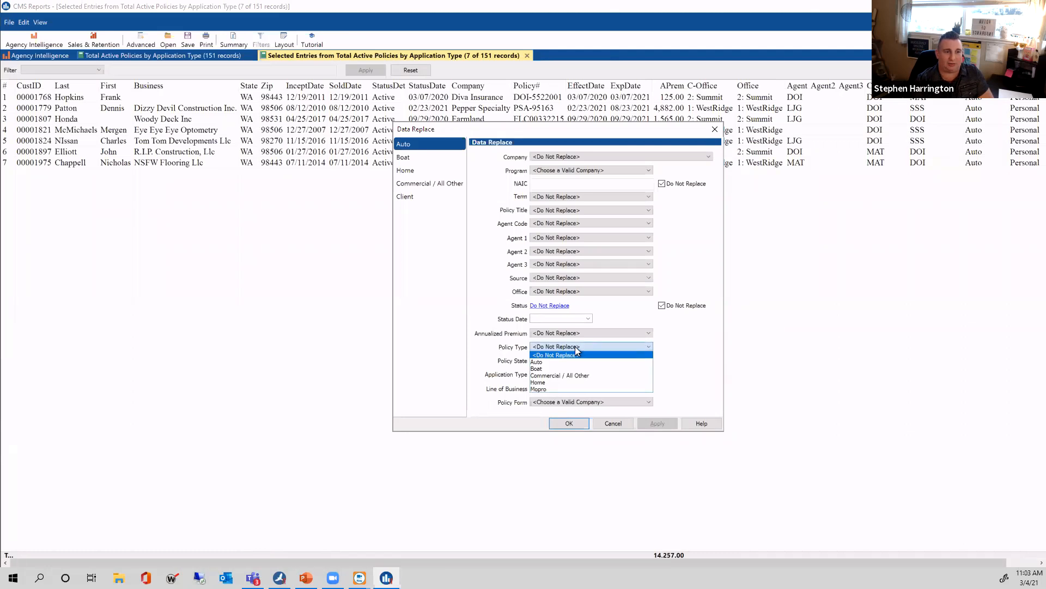
click(575, 345)
click(568, 372)
click(567, 397)
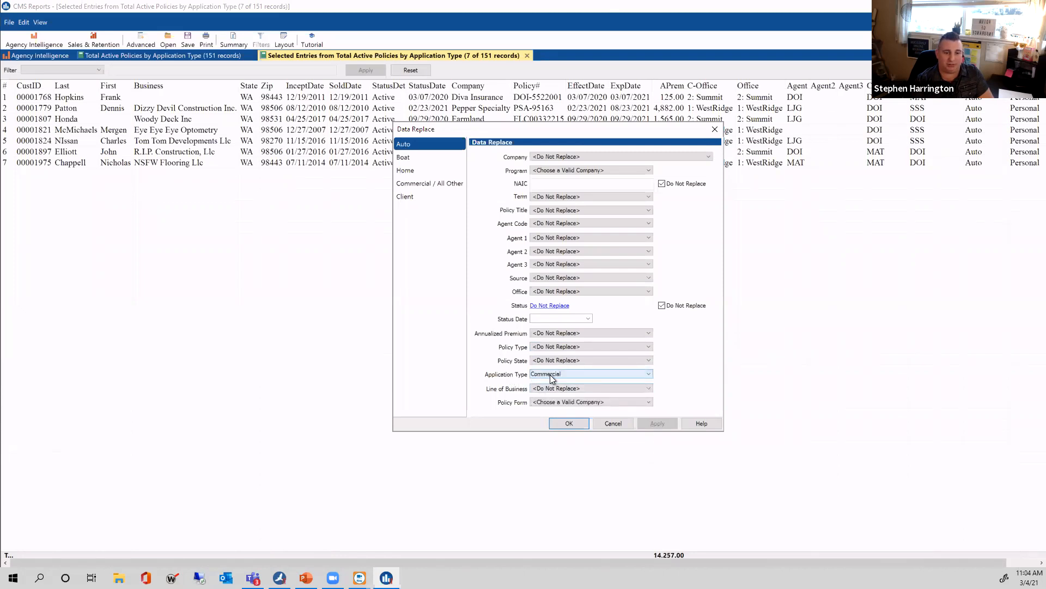
click(575, 423)
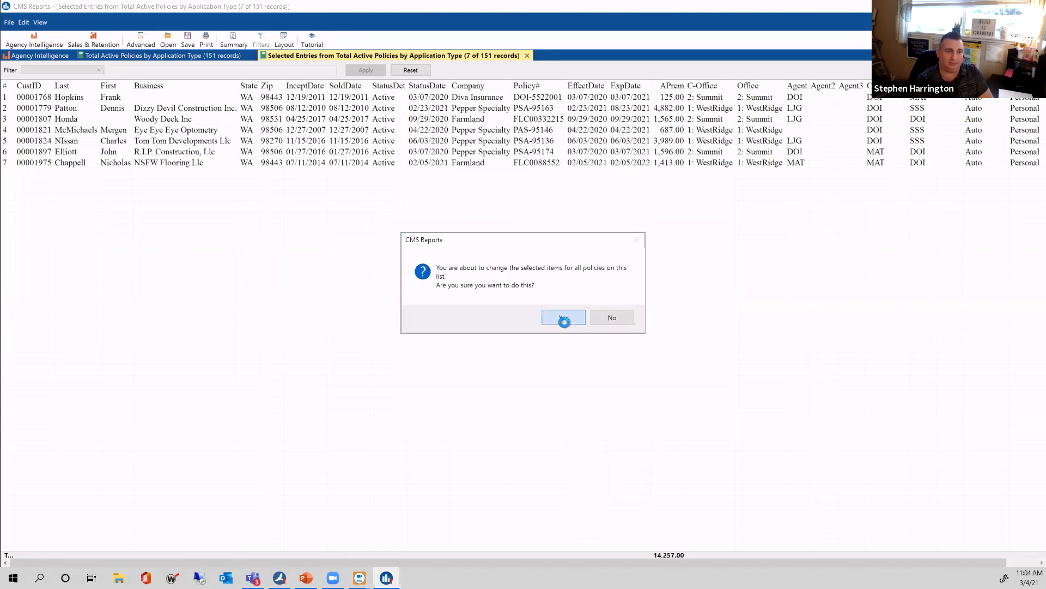
click(564, 318)
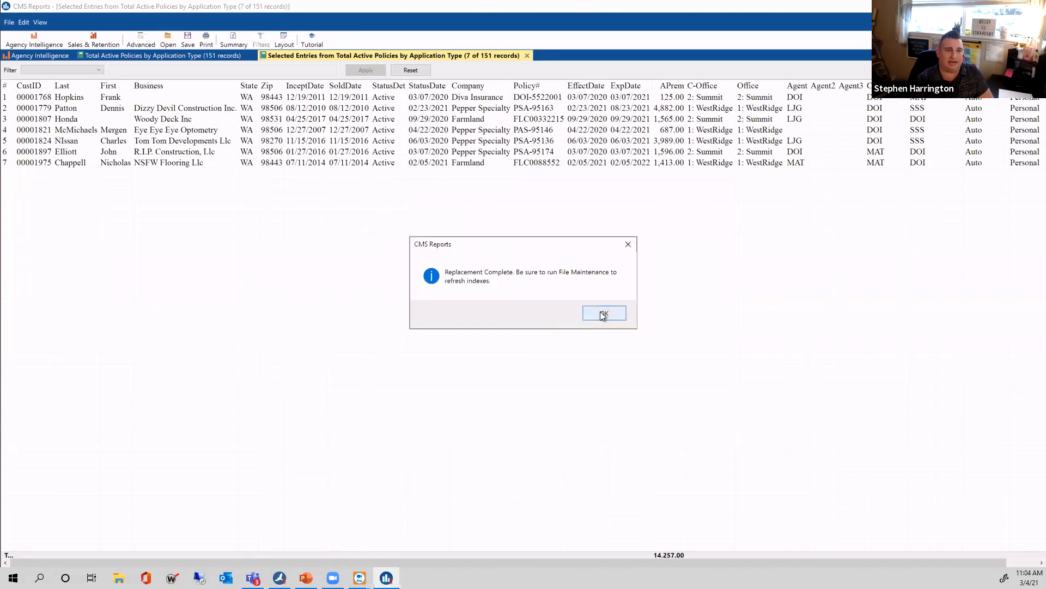
click(603, 315)
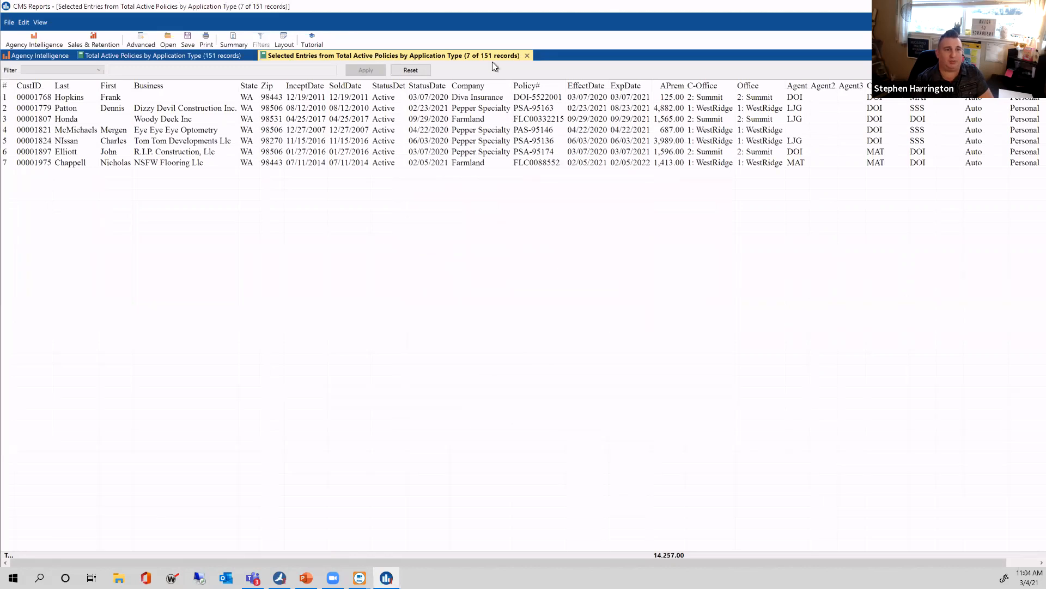
Close both policy reports and reopen the Personal policies list to check the application type of the AUTOB entries
click(527, 55)
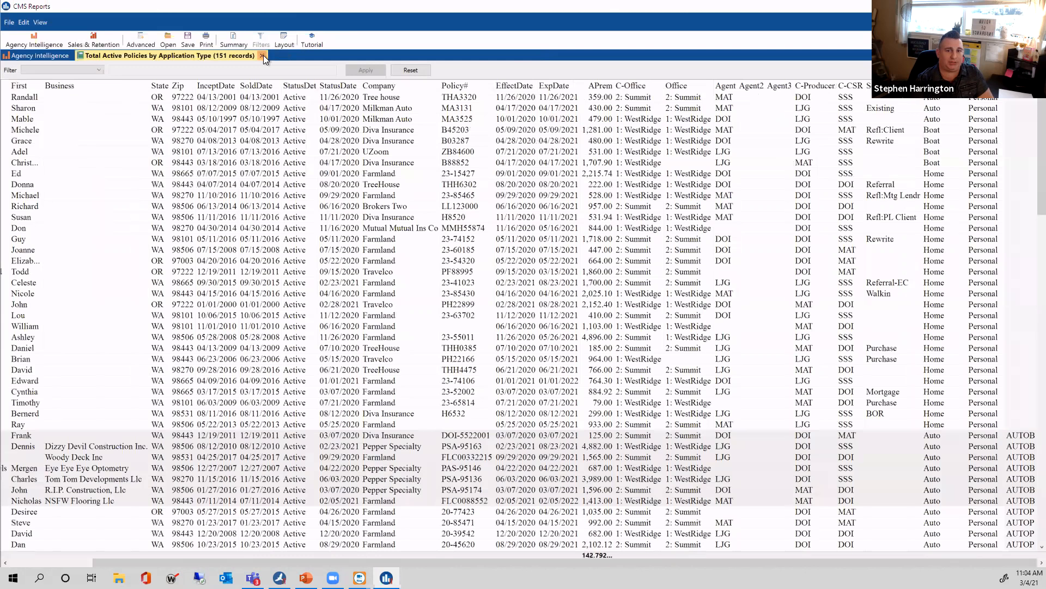
click(263, 55)
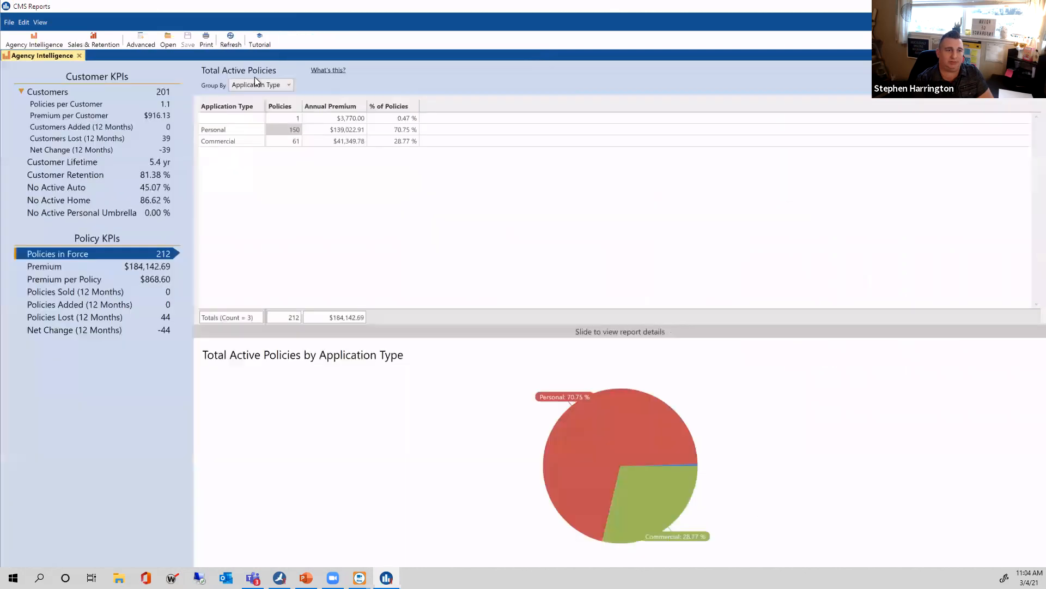
double_click(299, 131)
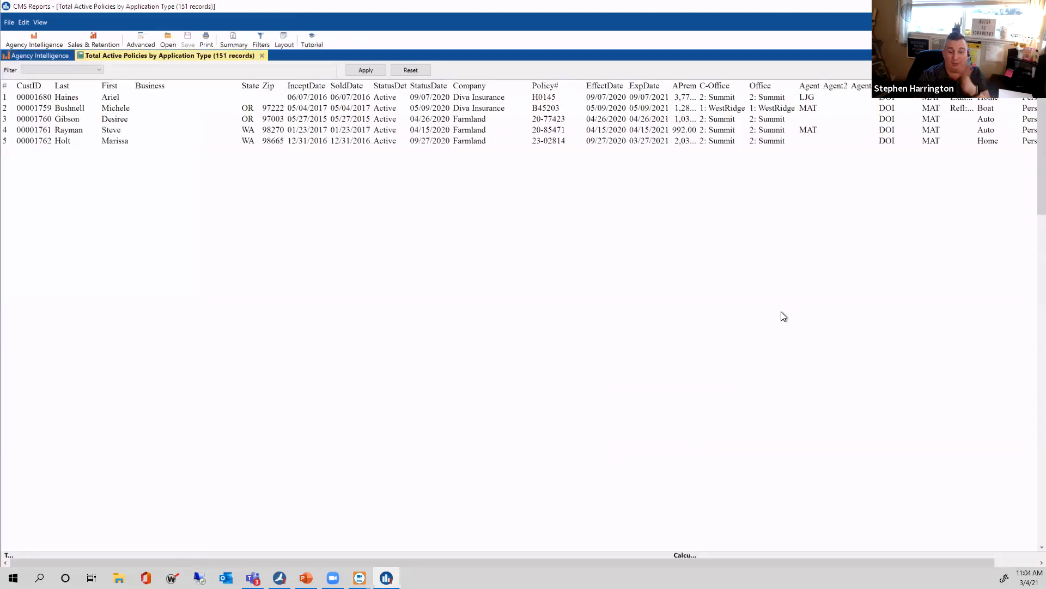
drag(747, 561, 1014, 558)
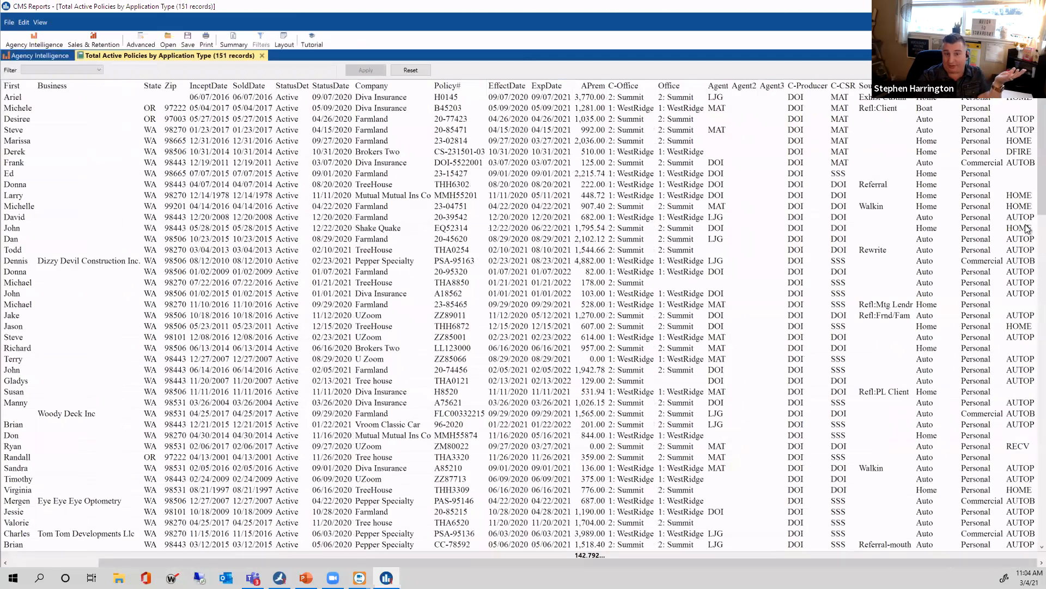
click(262, 55)
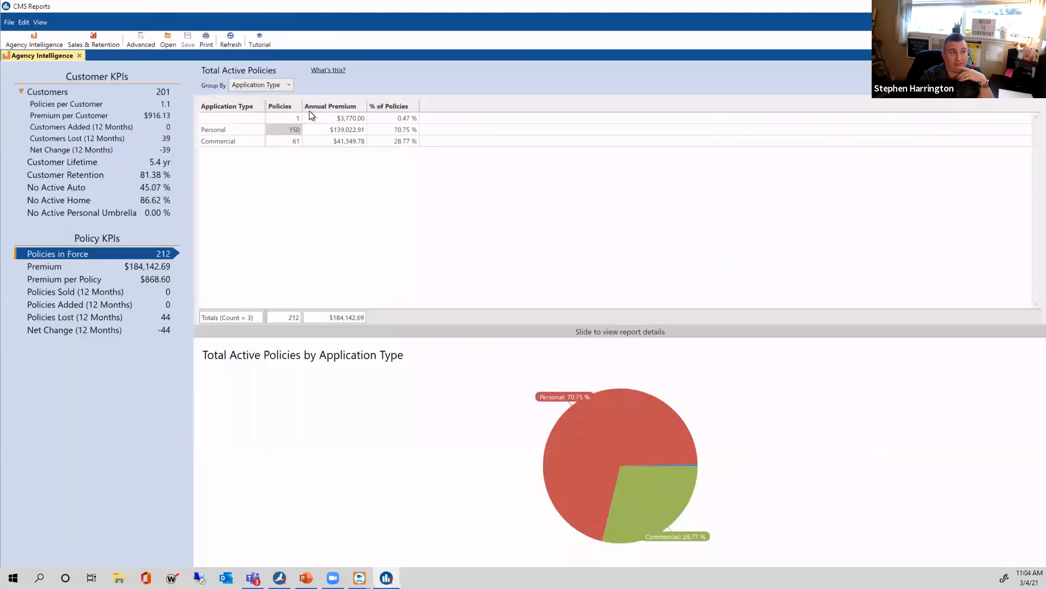
Open the list of active Commercial policies and sort it by line of business to find the PUMBR entries
double_click(297, 143)
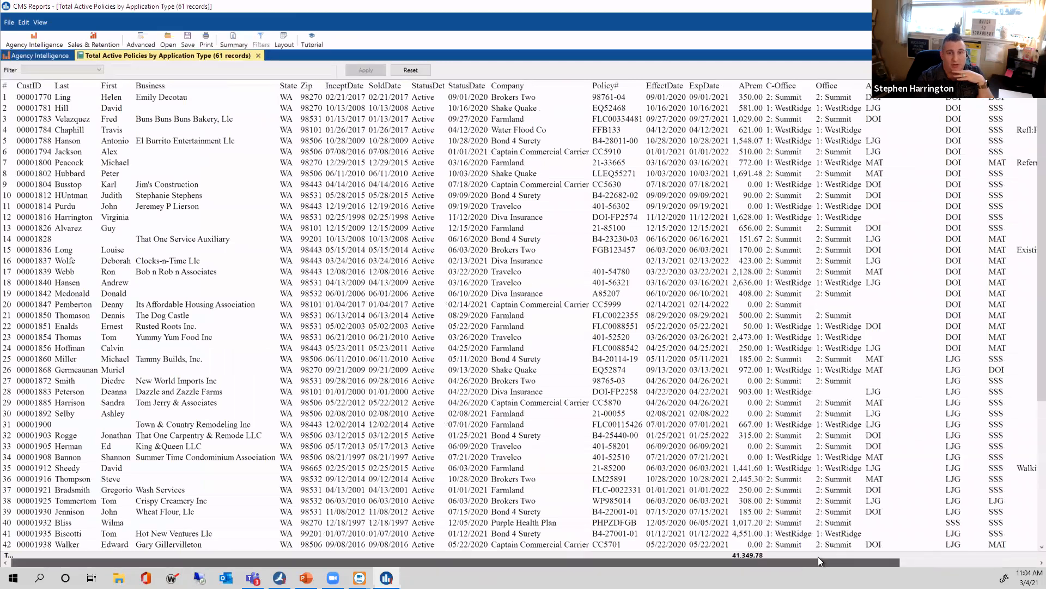
drag(851, 562, 992, 563)
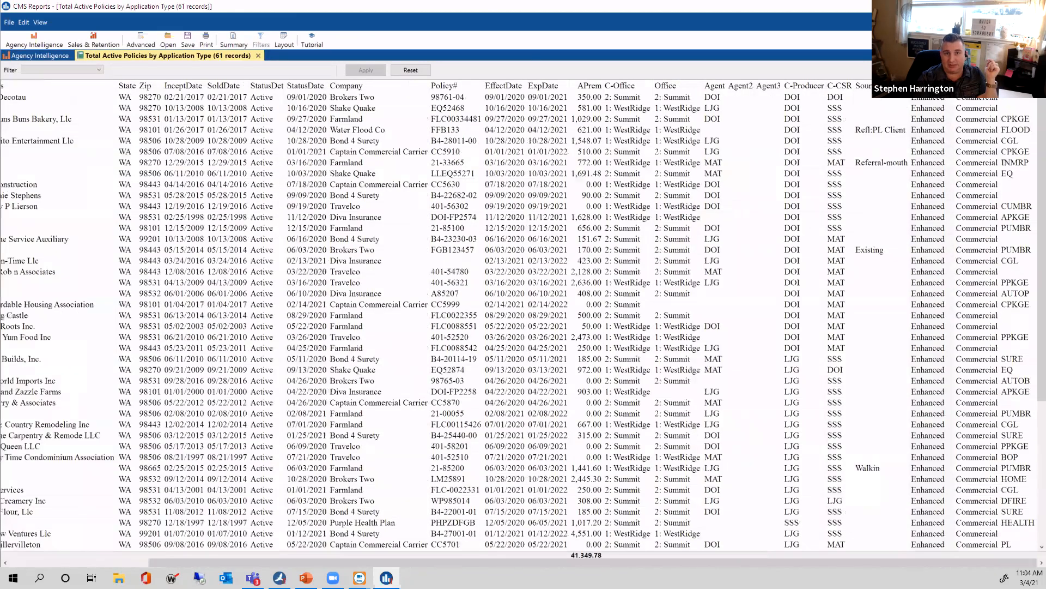
click(1015, 85)
scroll(1021, 159, down, 7)
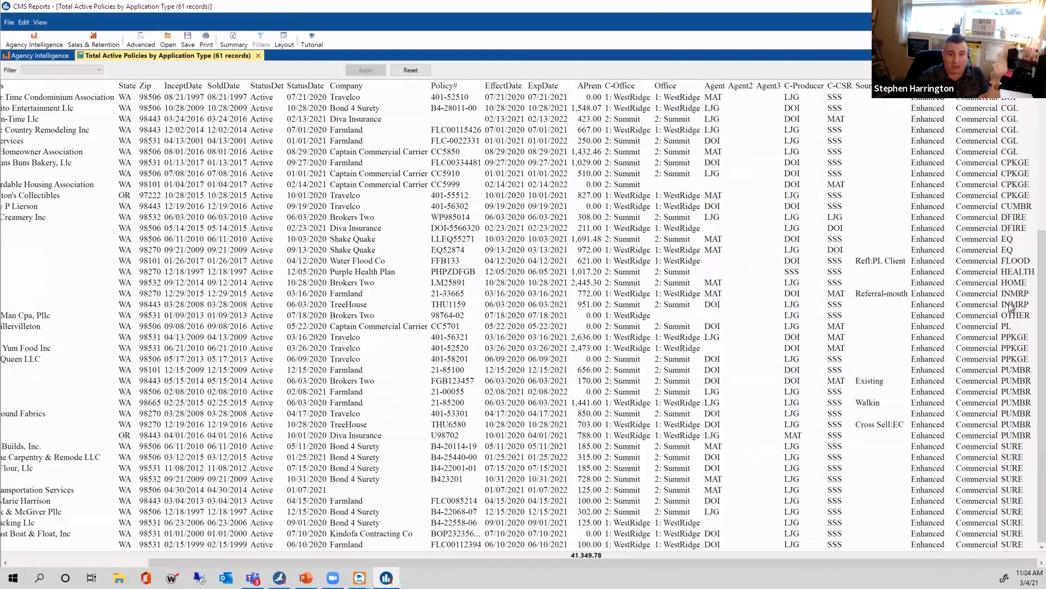
Create a new report from all the PUMBR entries in the Commercial policies list
click(1013, 370)
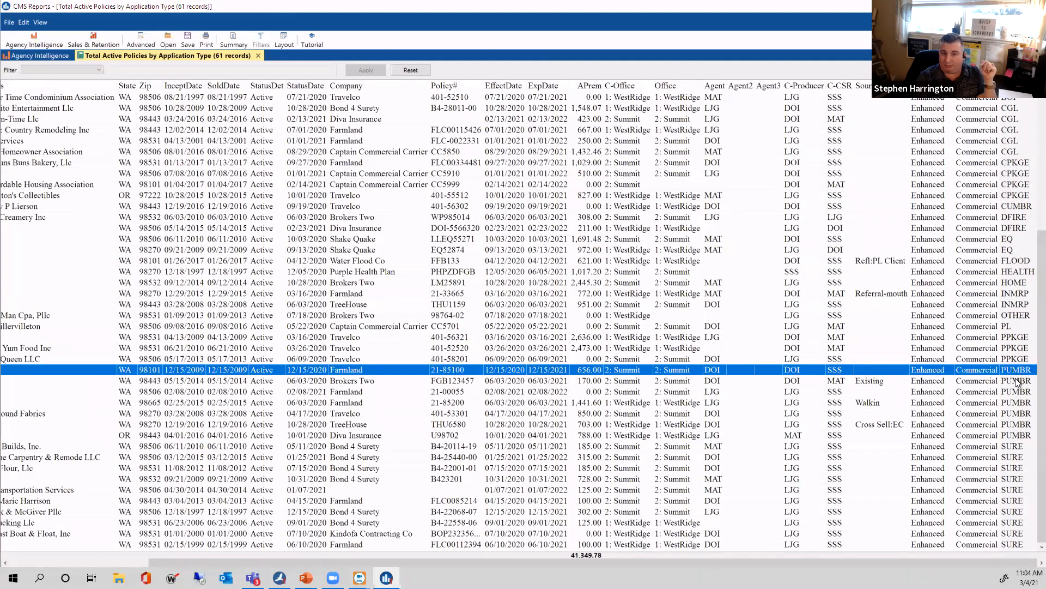
shift+click(1013, 436)
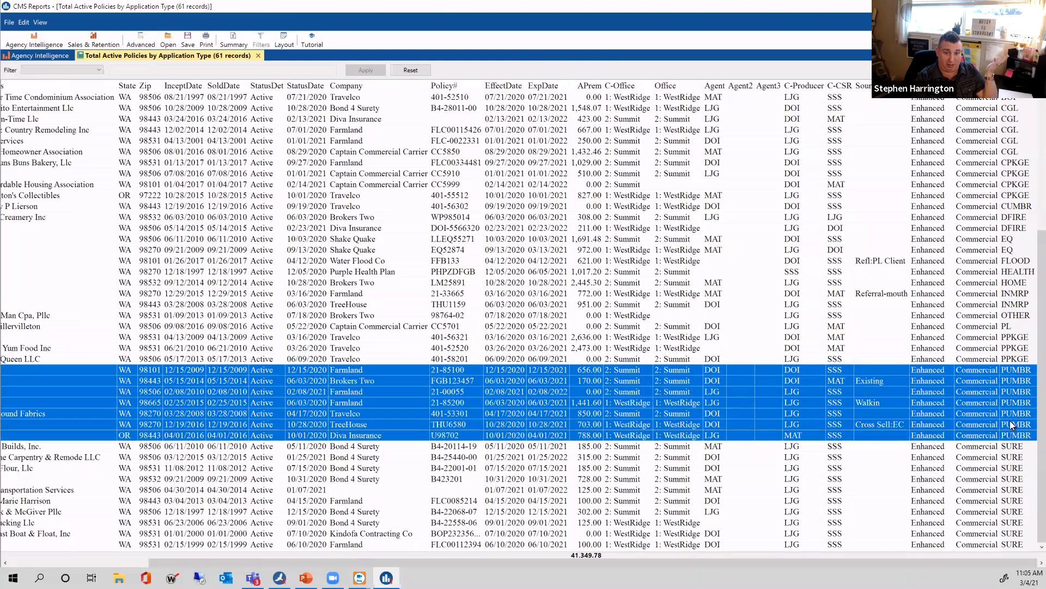
right_click(1011, 423)
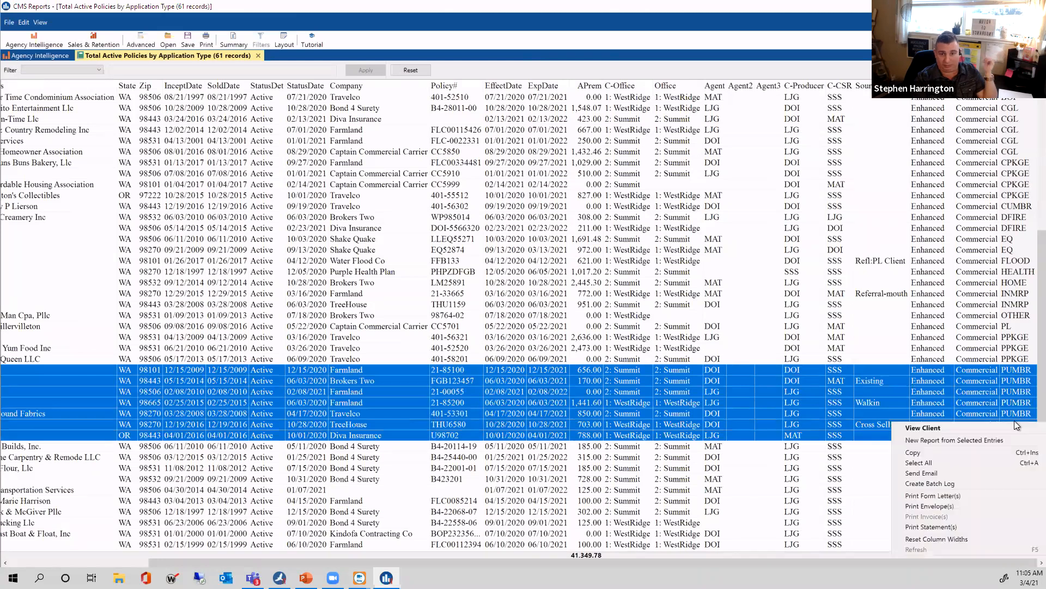
click(987, 439)
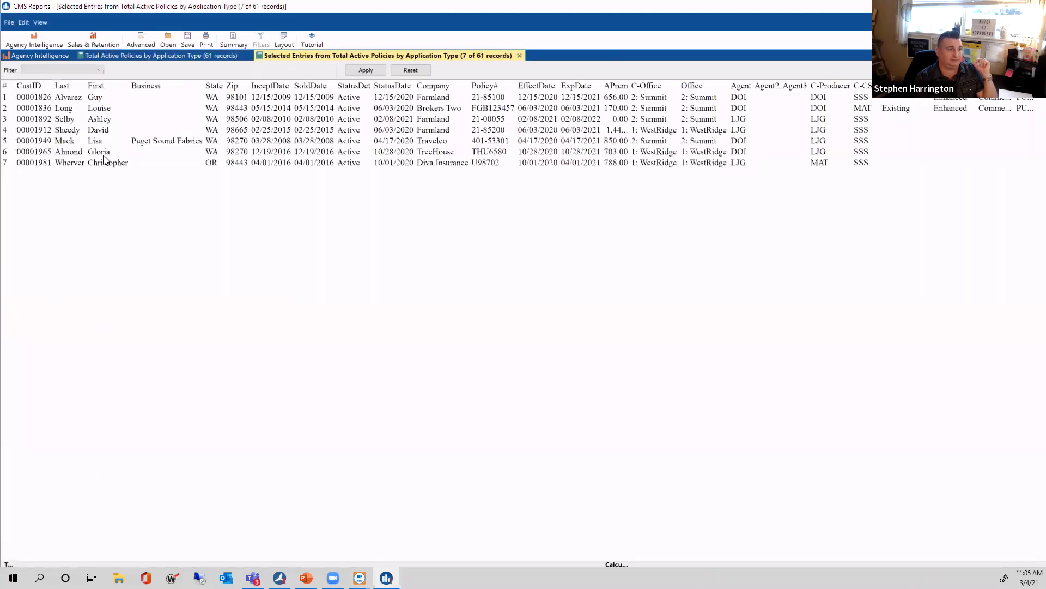
Open the report's last client in HawkSoft, check each preceding client's umbrella policy up to the first, and return to CMS Reports
double_click(162, 161)
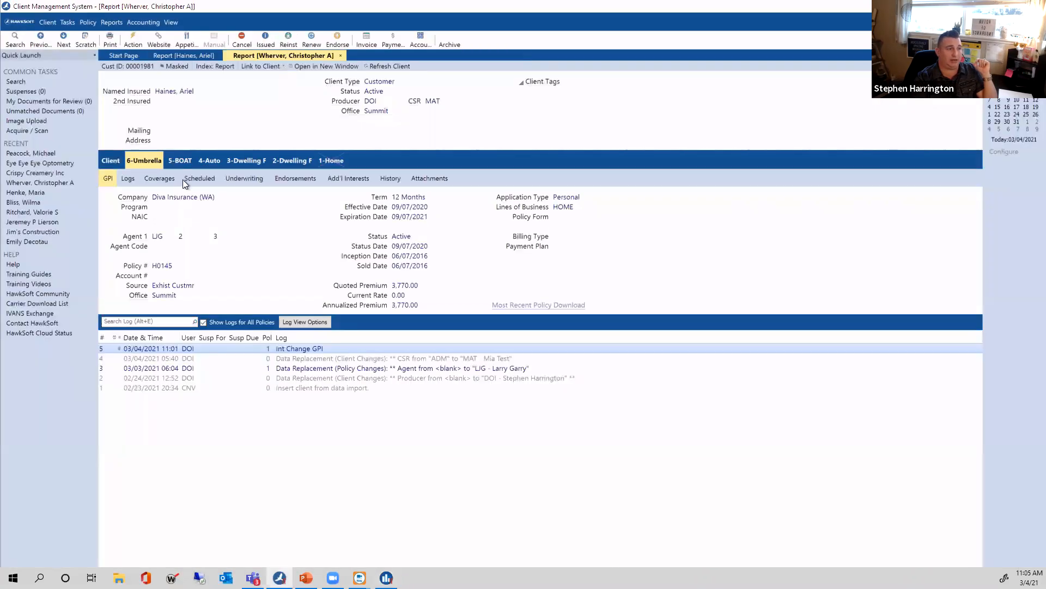
click(35, 37)
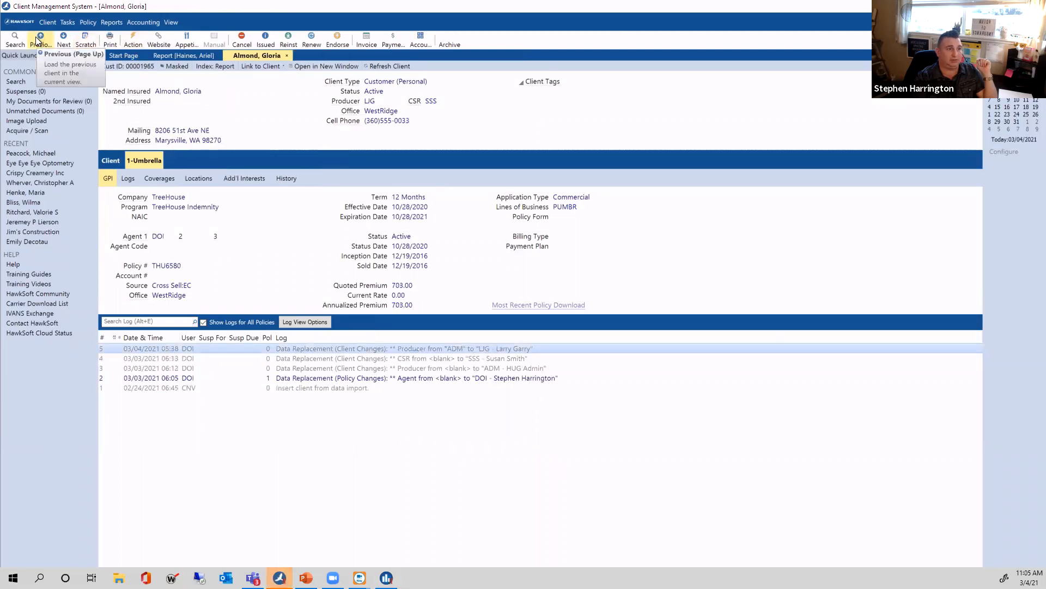
click(36, 38)
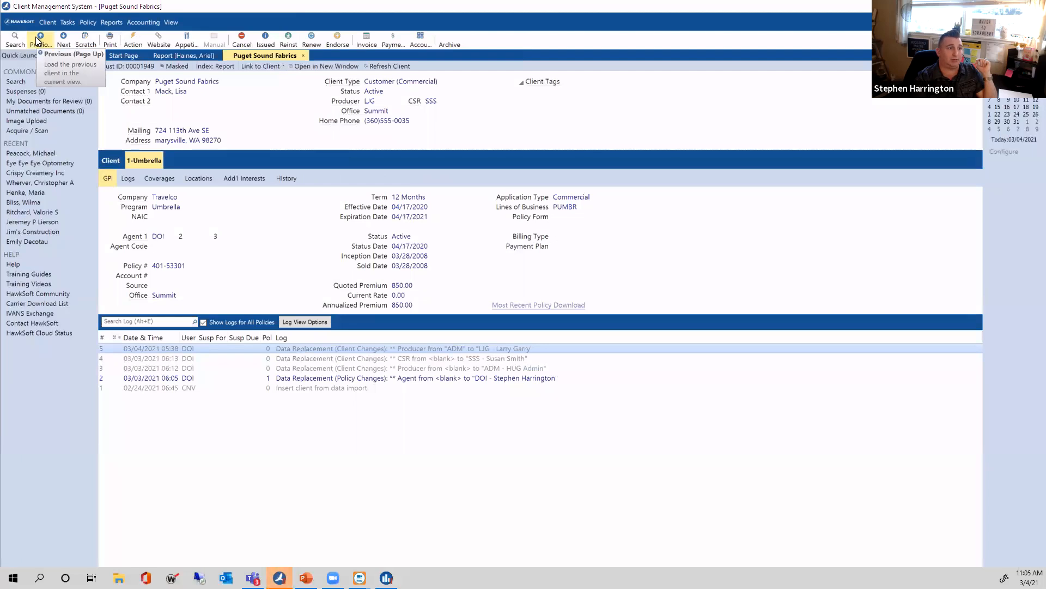
click(36, 38)
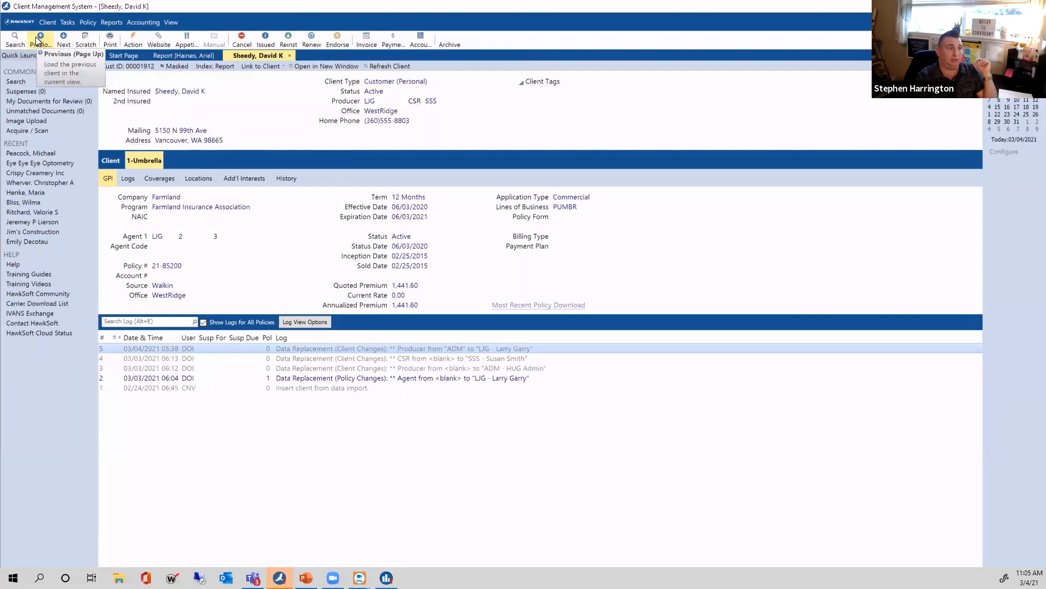
click(36, 38)
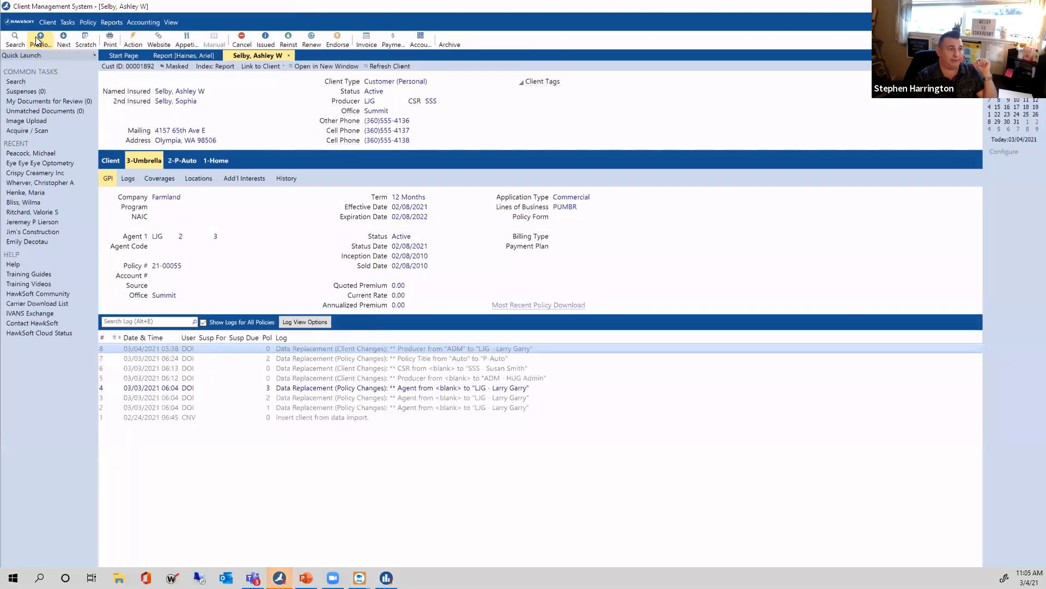
click(36, 38)
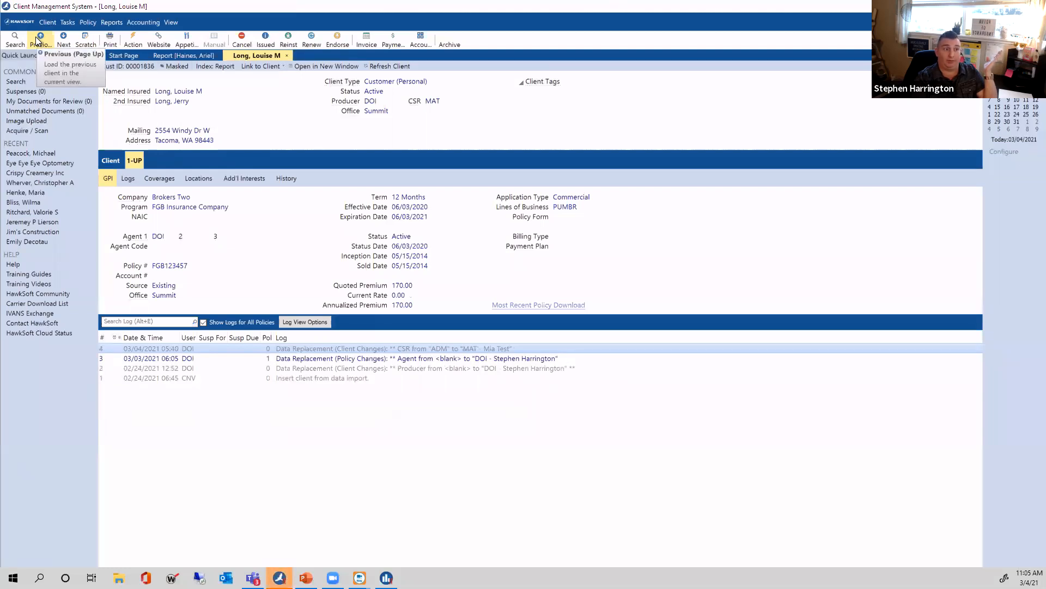
click(36, 38)
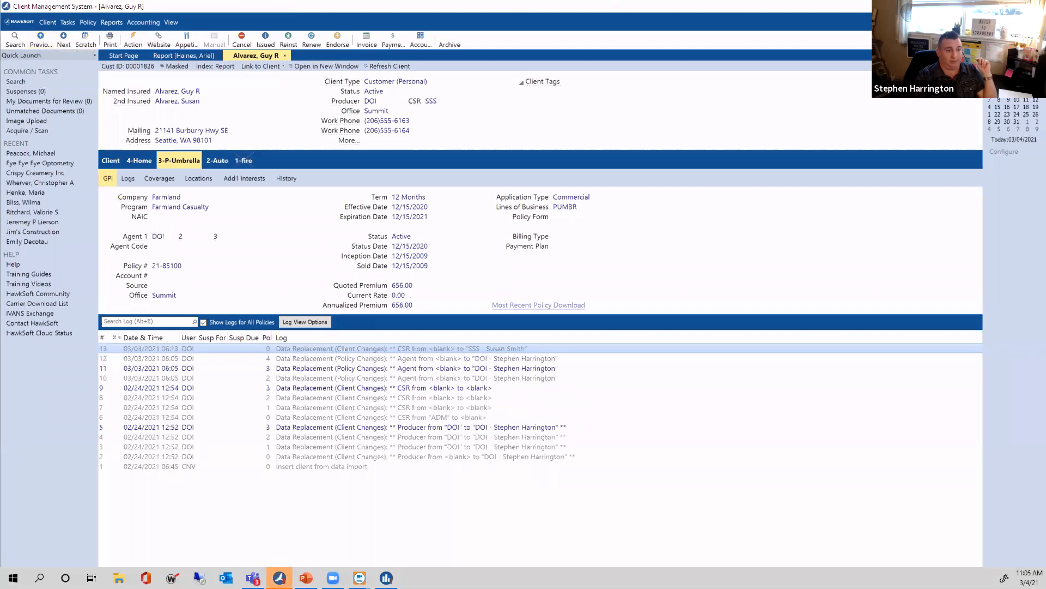
key(alt+Tab)
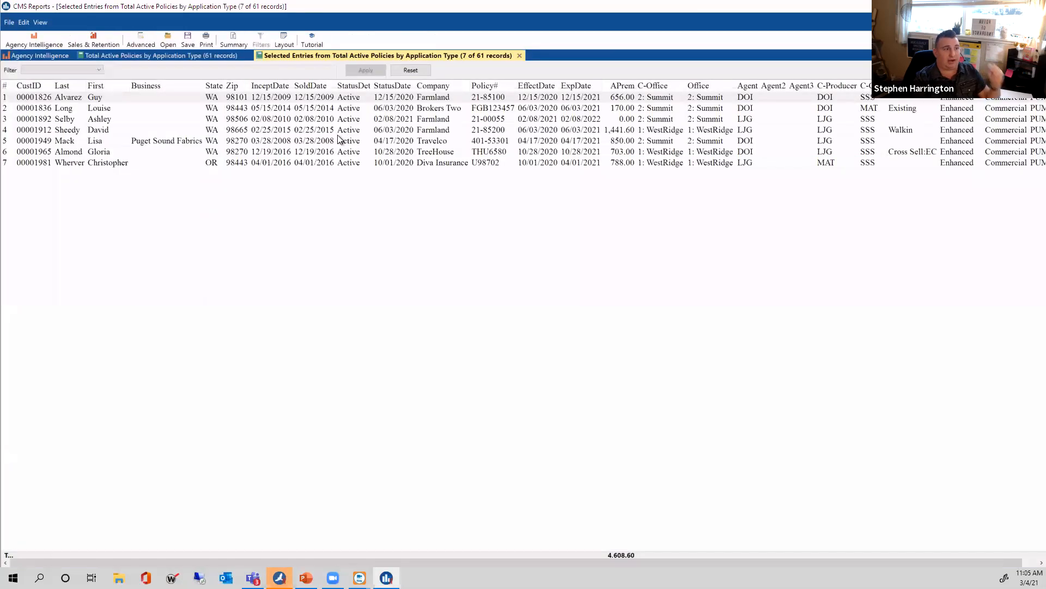
Create a new report from all the PUMBR entries except the one for Puget Sound Fabrics
click(178, 143)
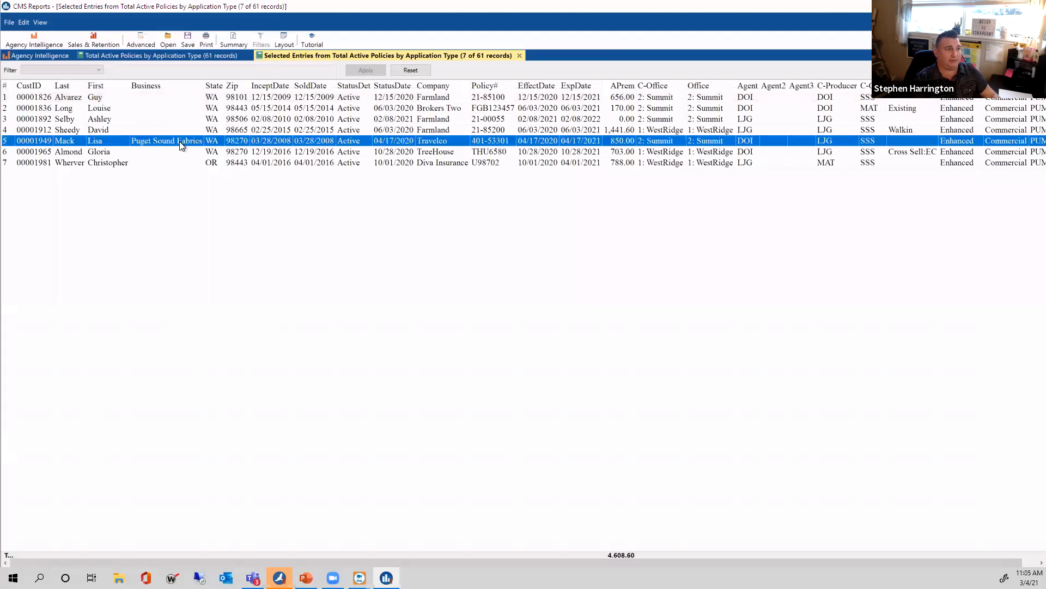
click(214, 158)
ctrl+click(215, 153)
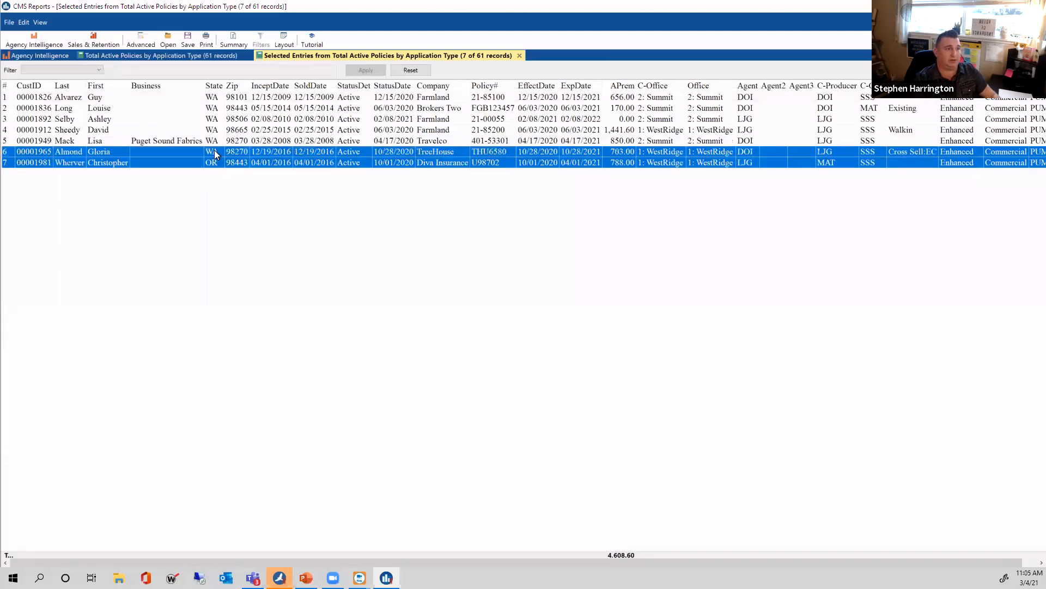
ctrl+click(219, 131)
ctrl+click(217, 119)
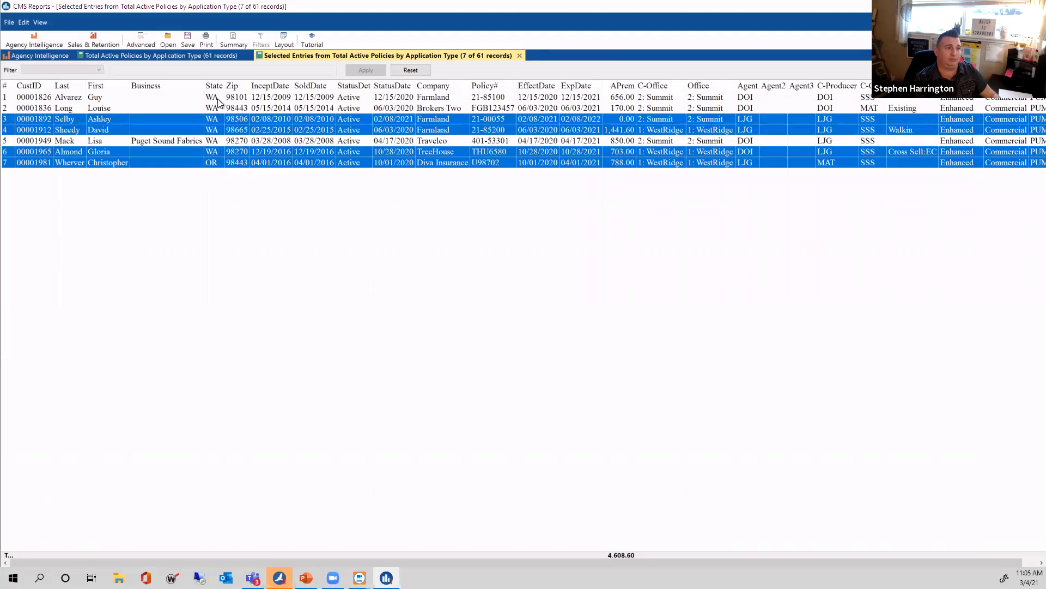
ctrl+click(217, 108)
ctrl+click(218, 99)
right_click(217, 99)
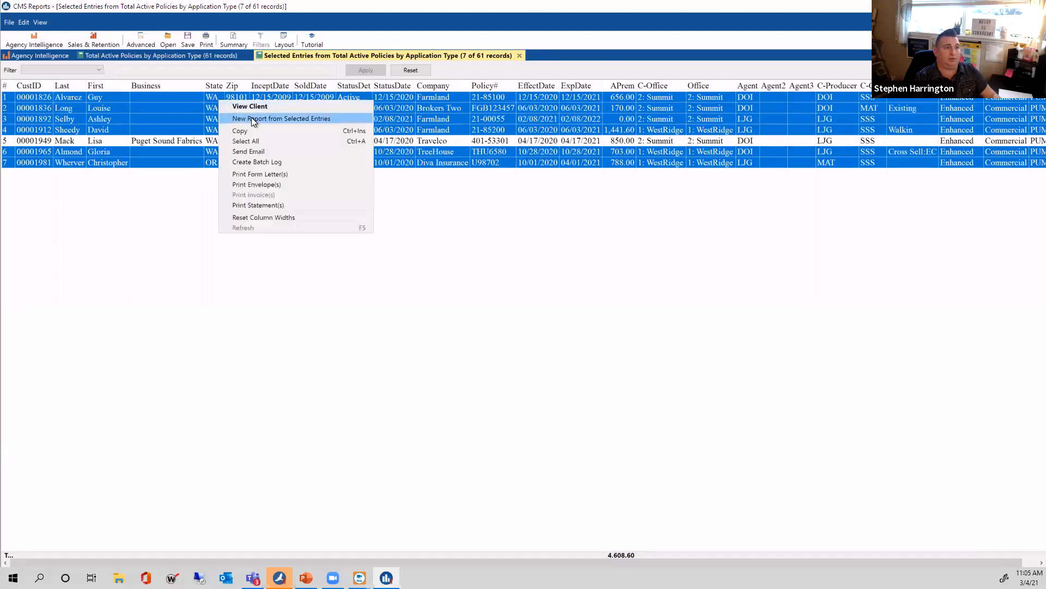
click(250, 118)
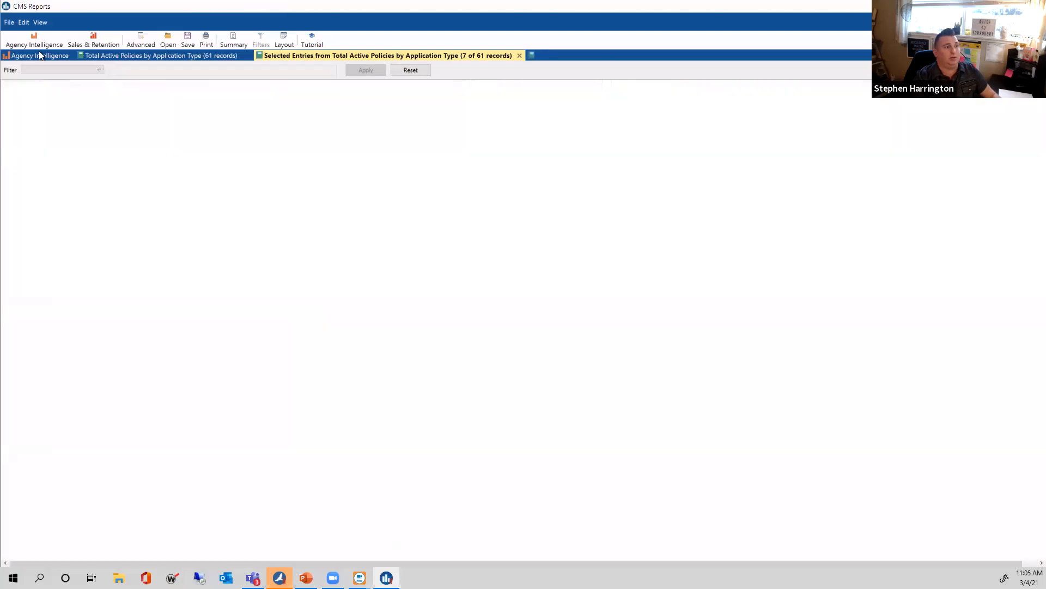
Open Data Replace for the reduced PUMBR report and set the Commercial / All Other Application Type to Personal
click(10, 25)
click(50, 137)
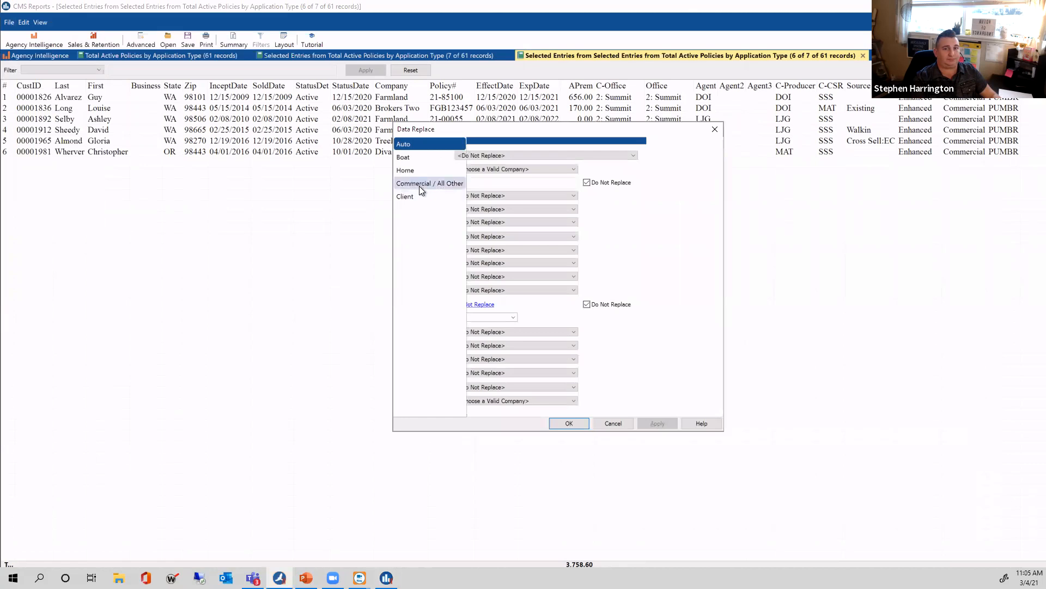
click(420, 184)
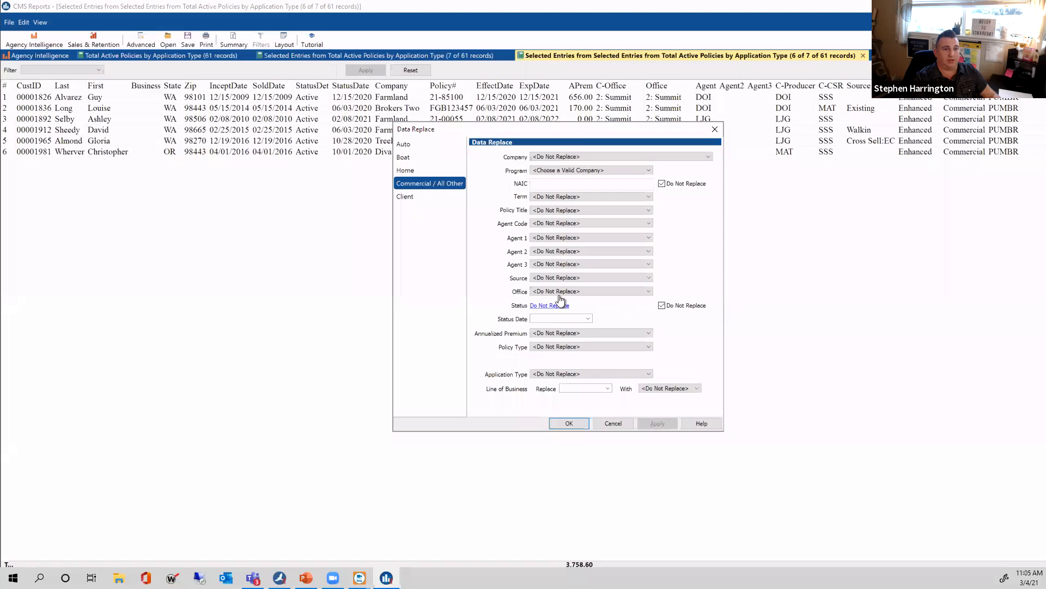
click(541, 374)
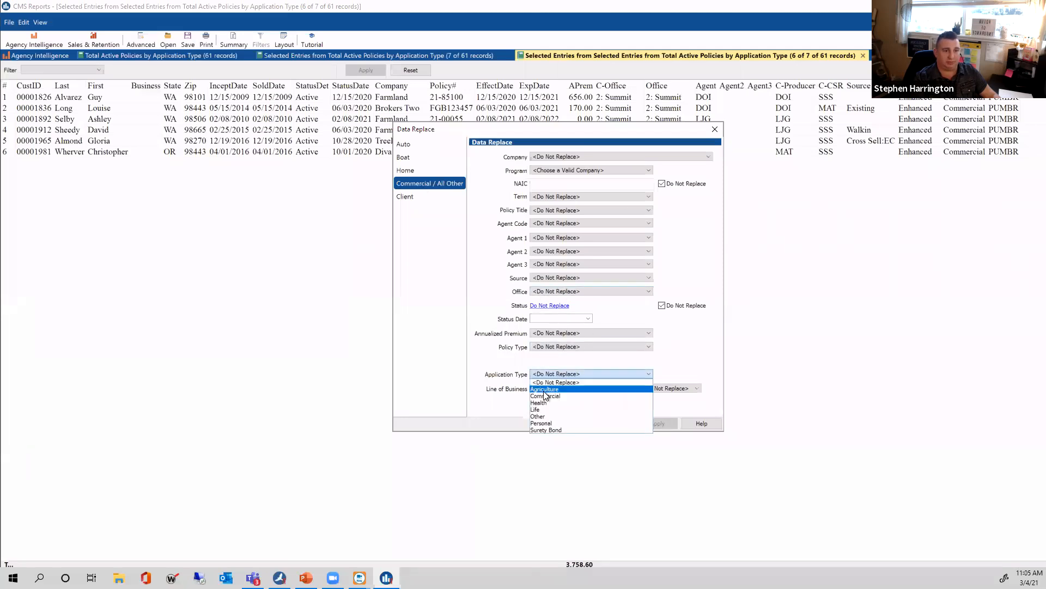
click(545, 423)
Look through the Line of Business codes without choosing one, and run and confirm the data replacement
click(608, 389)
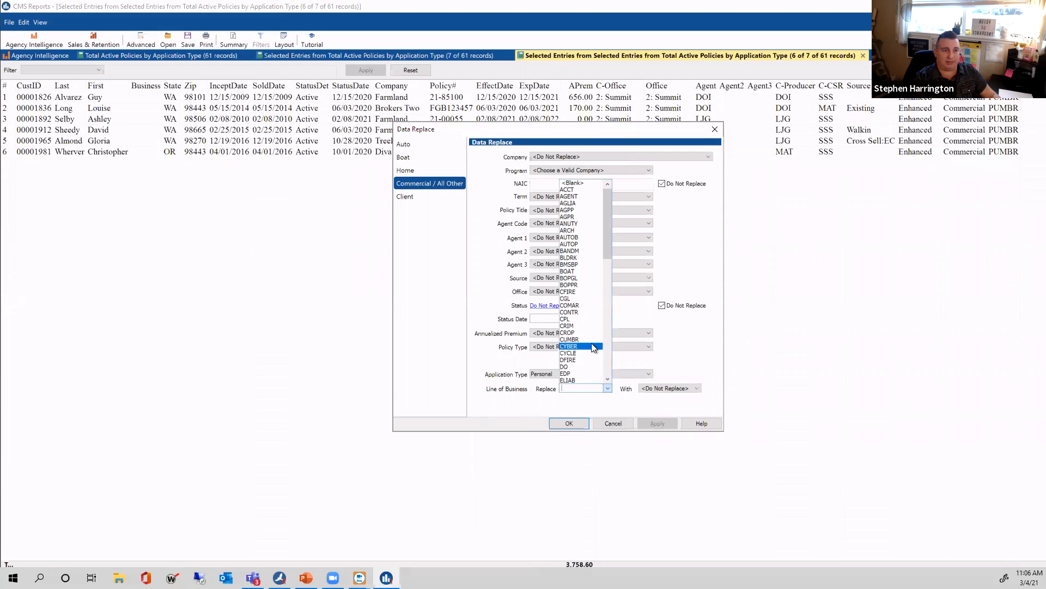
scroll(584, 297, down, 8)
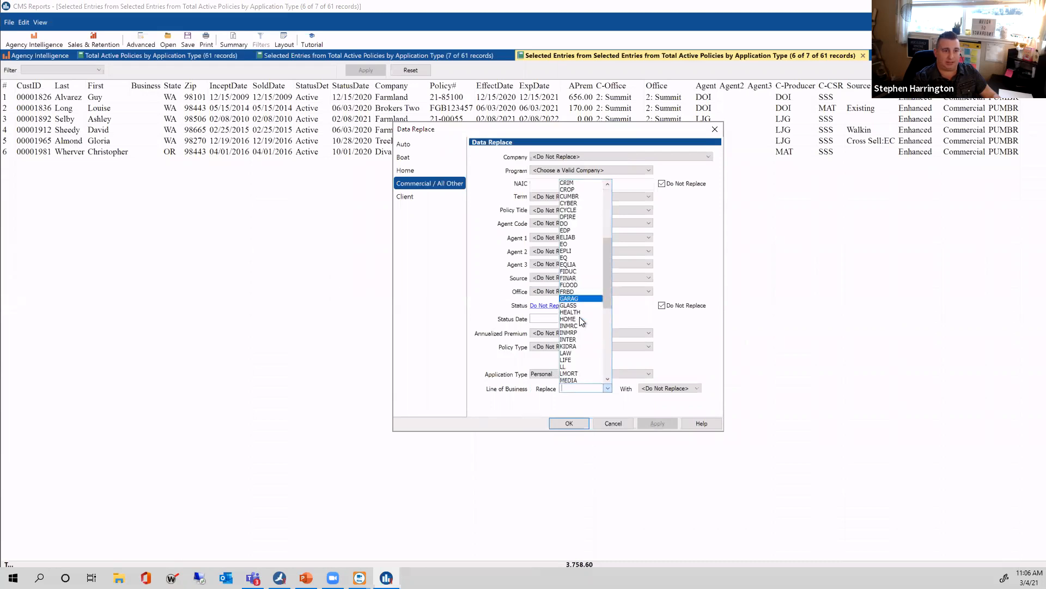
click(607, 407)
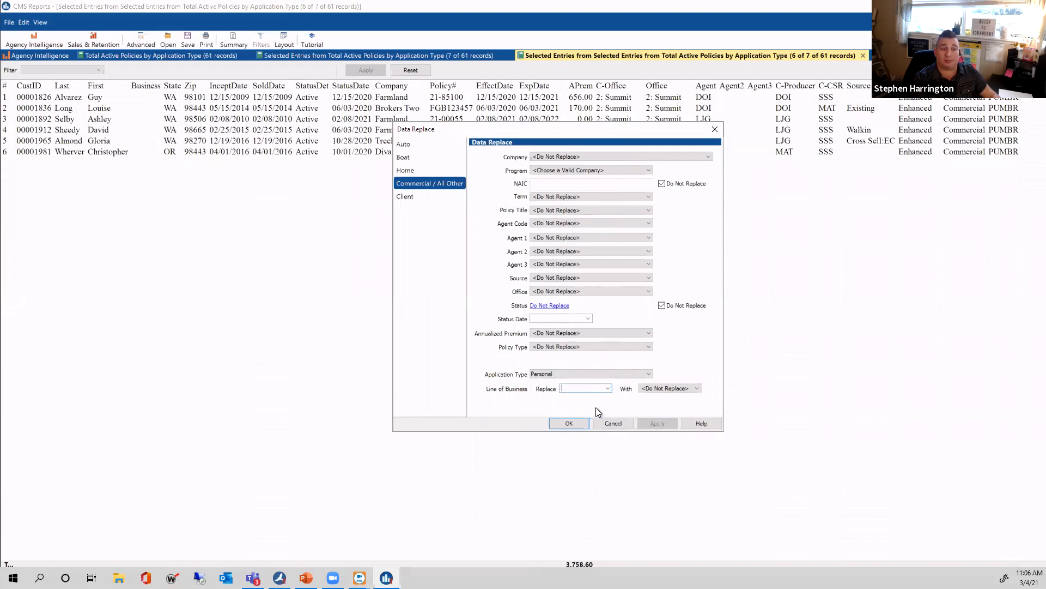
click(568, 423)
click(567, 424)
click(564, 317)
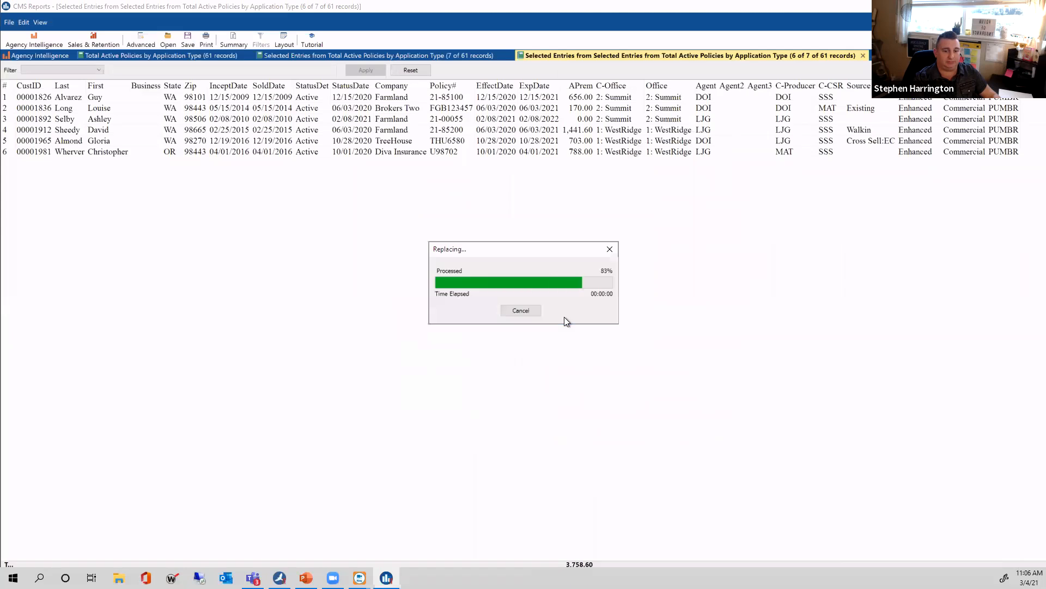
click(604, 313)
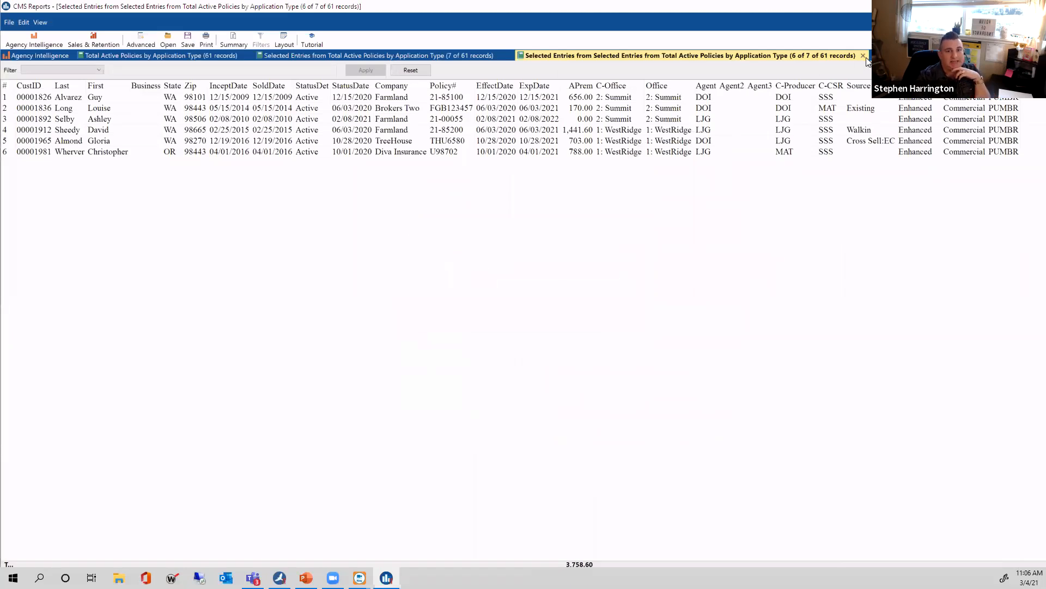
Close both selected-entries reports and the Commercial policies report to return to the Agency Intelligence overview
click(864, 56)
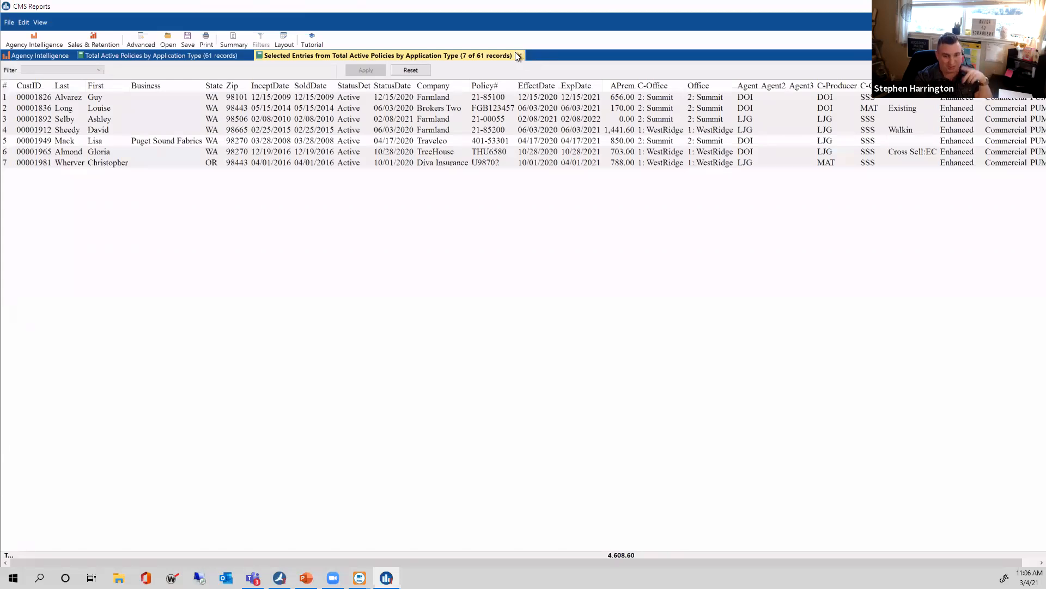
click(518, 54)
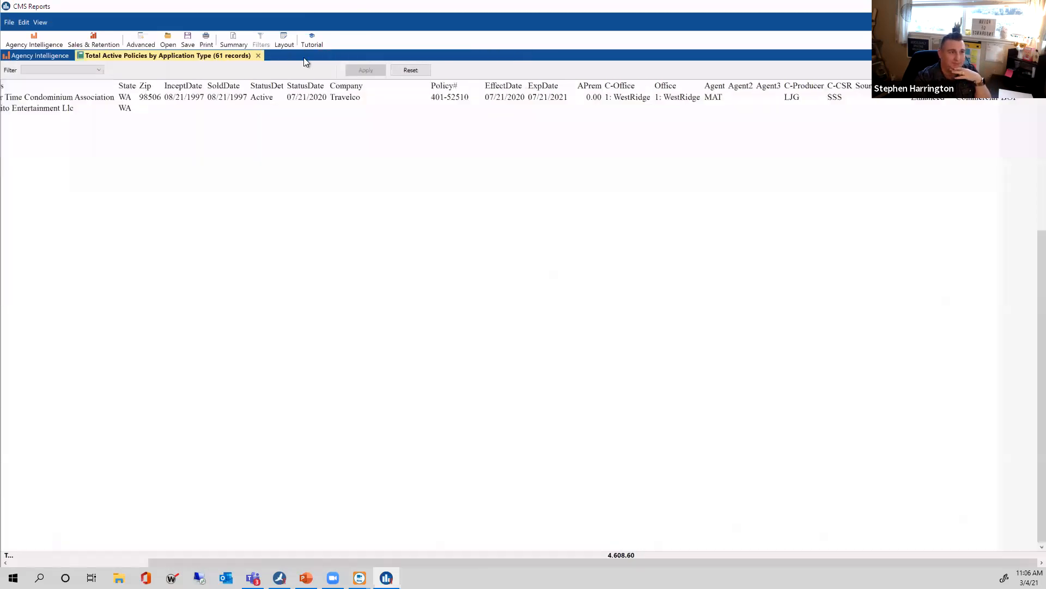
click(257, 56)
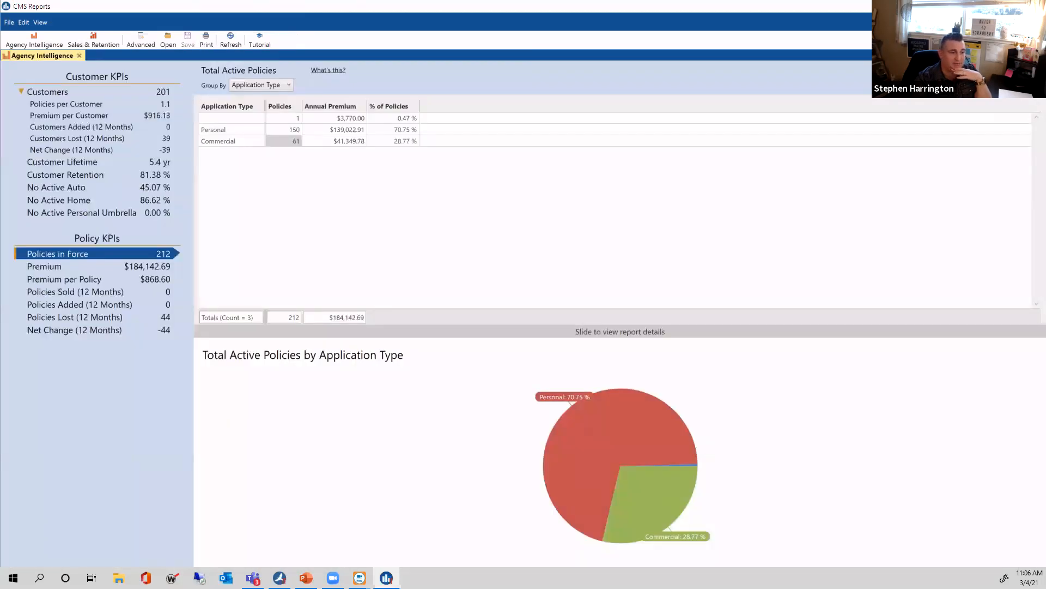
Switch to the HawkSoft Client Management System, run File Maintenance and close its results report
click(280, 577)
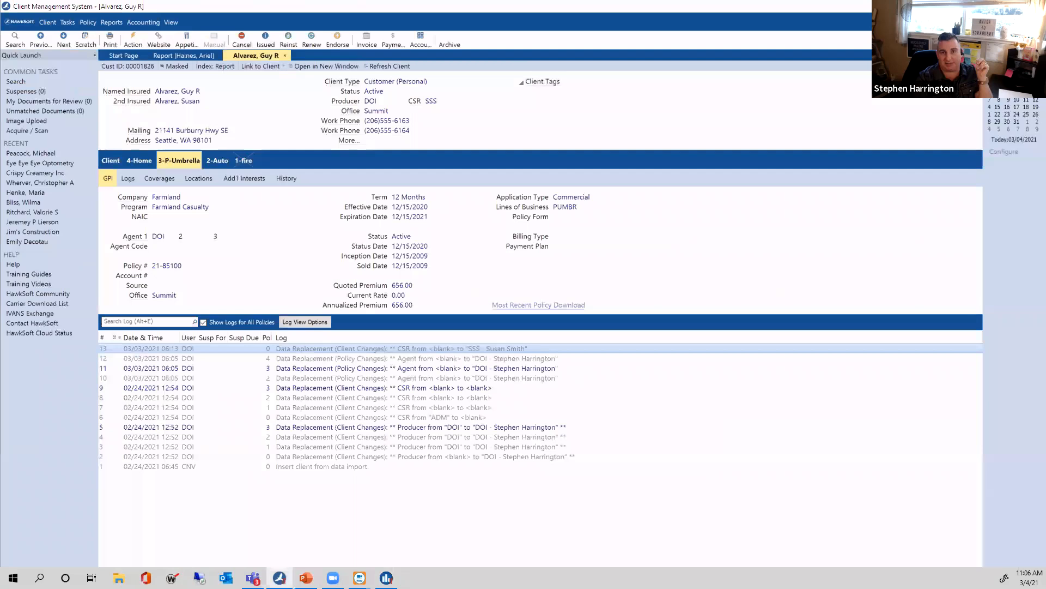
click(981, 23)
mouse_move(1006, 23)
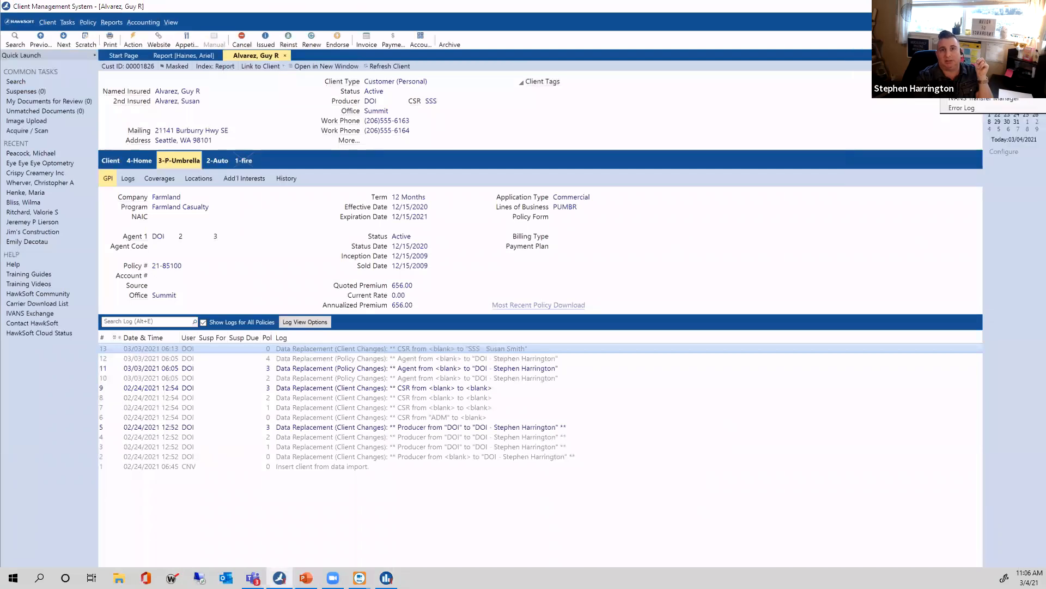
click(981, 59)
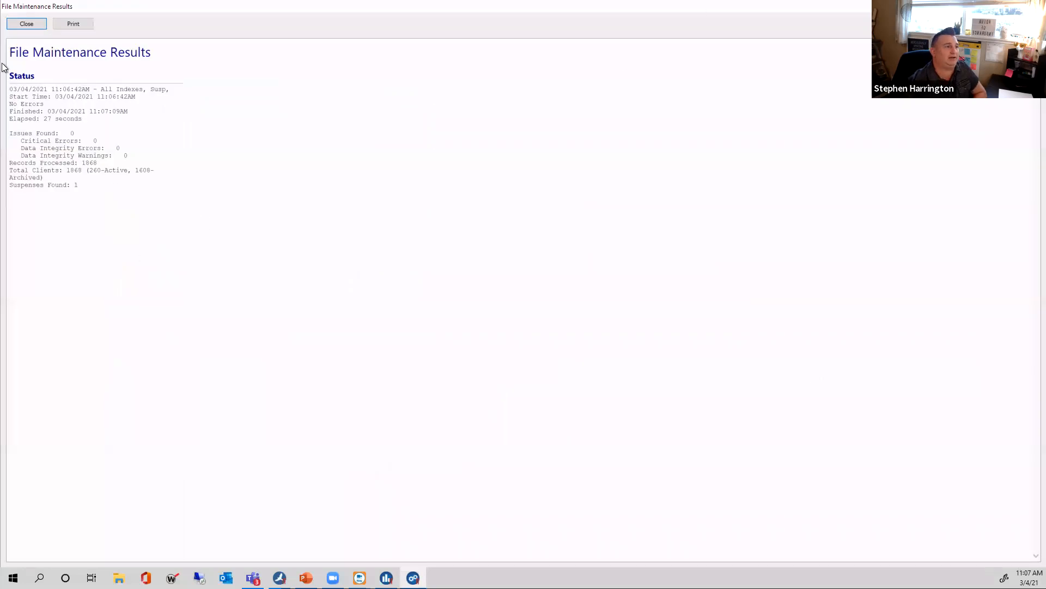
click(24, 20)
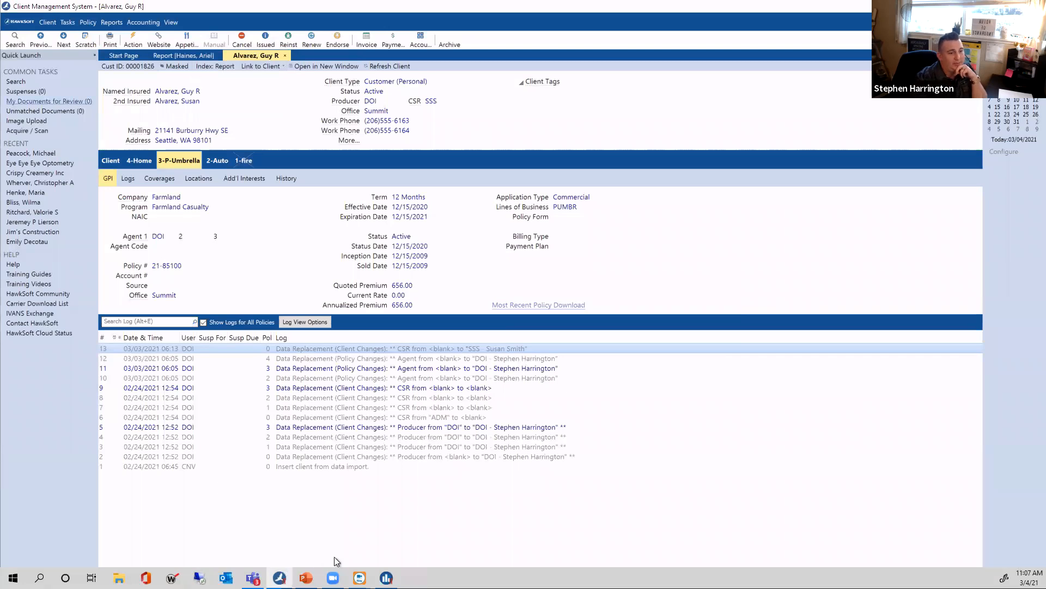
Switch to CMS Reports, close the print preview opened by mistake, and refresh the Total Active Policies overview
click(386, 578)
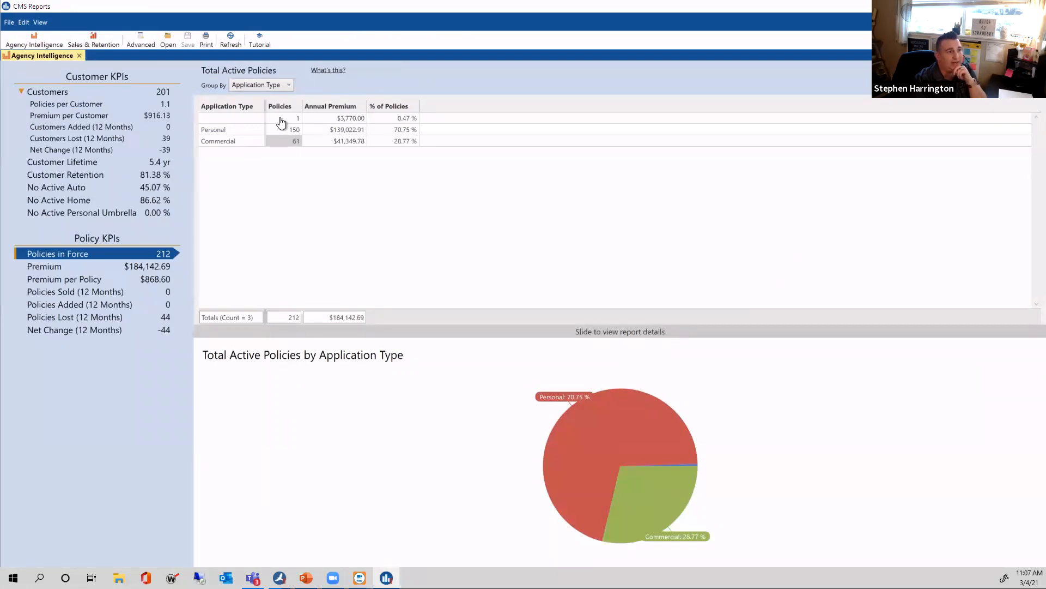
click(206, 43)
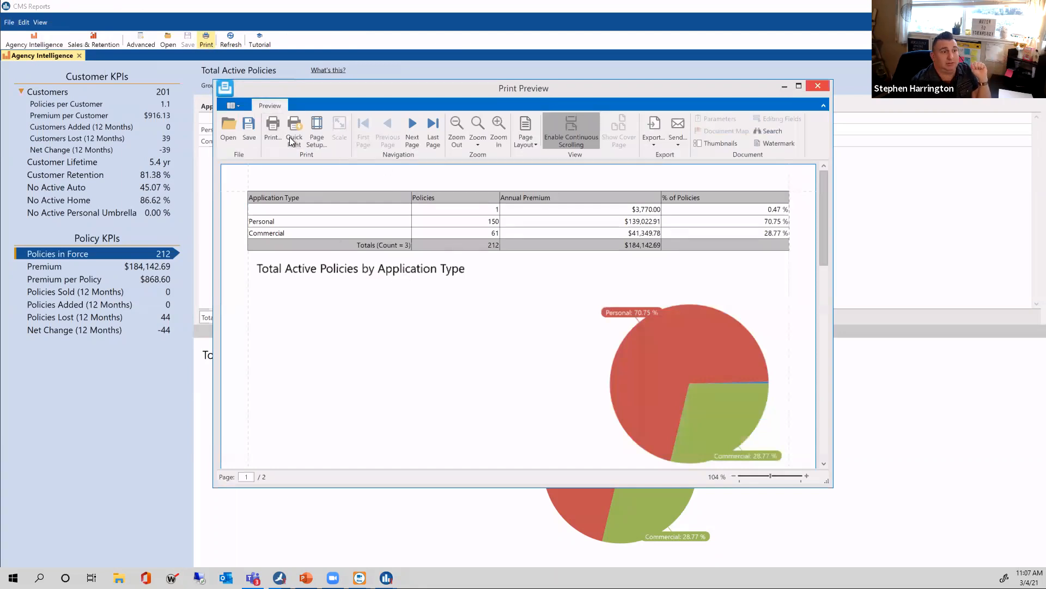
click(818, 91)
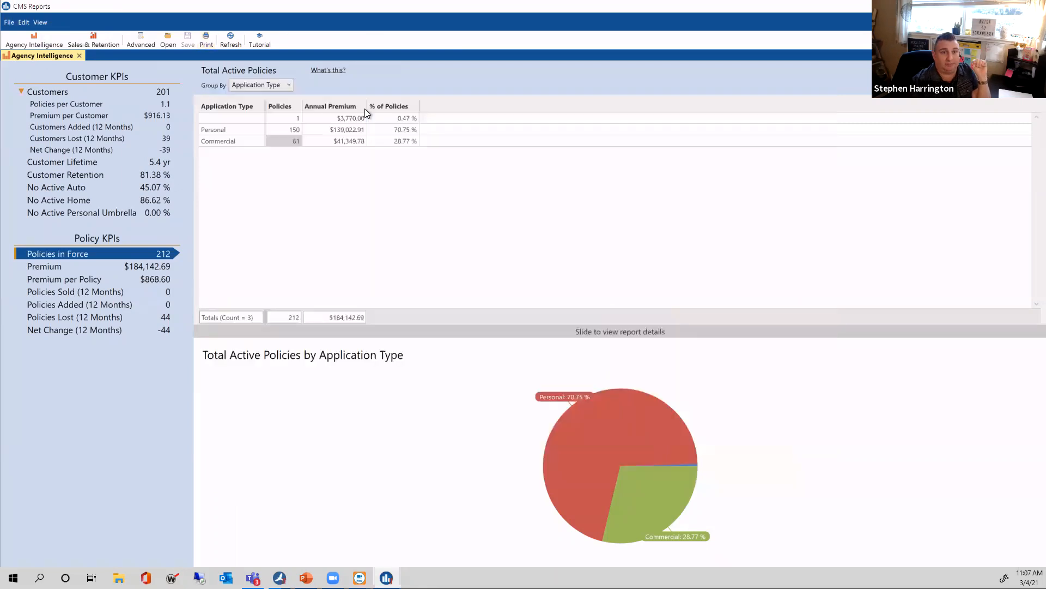
click(231, 41)
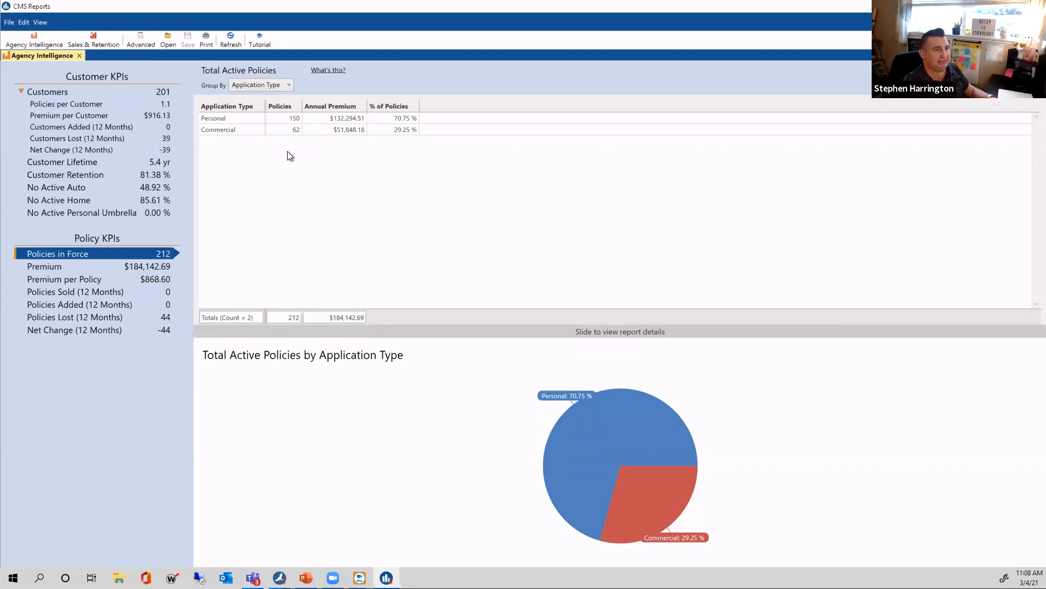
Group the active policies by Line of Business, sort them by that column and look through the codes
click(289, 86)
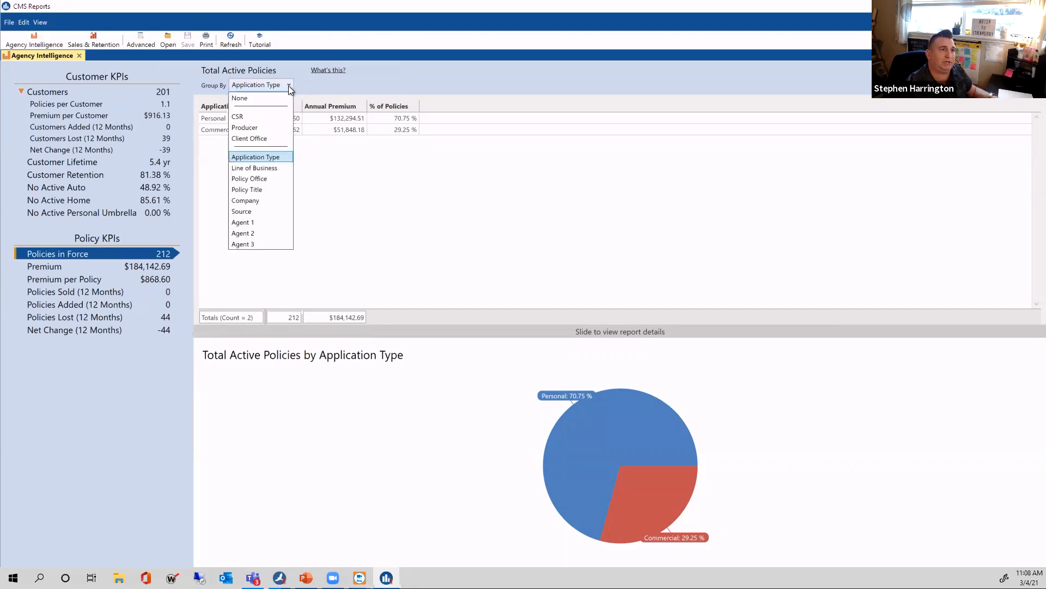
click(279, 168)
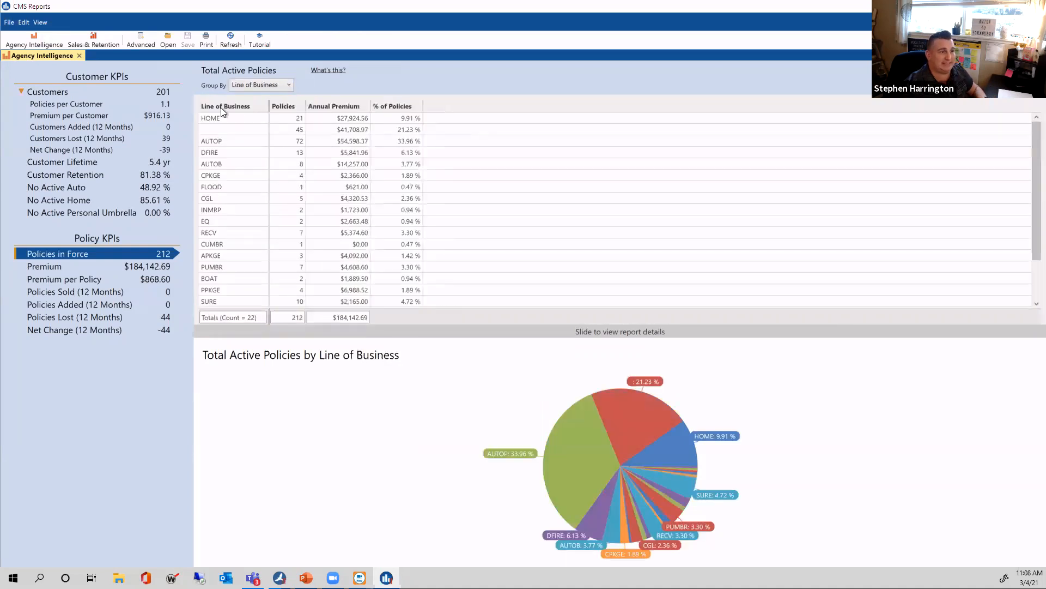
click(220, 106)
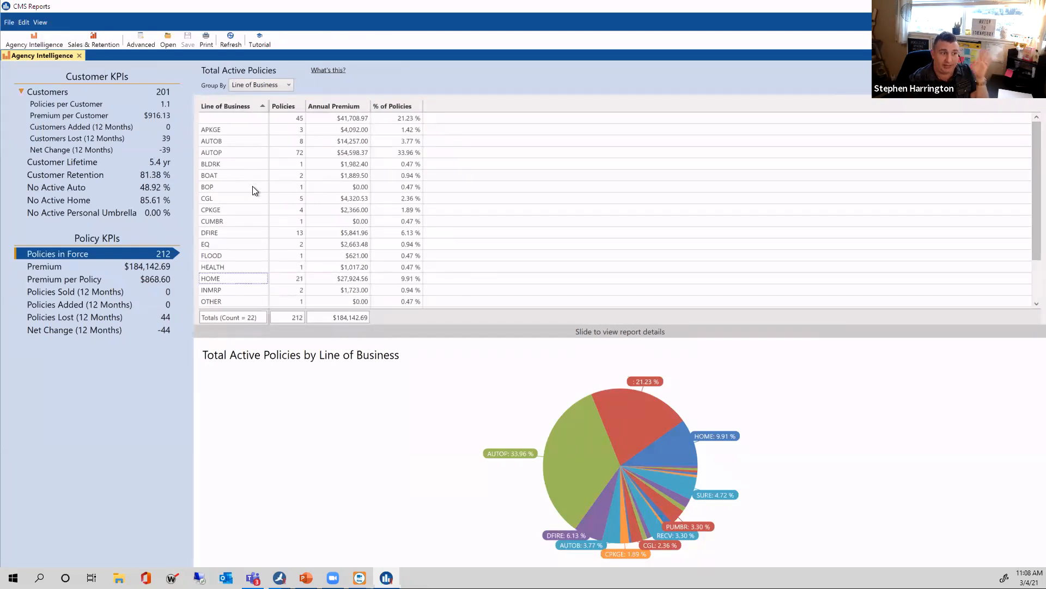
scroll(253, 191, down, 2)
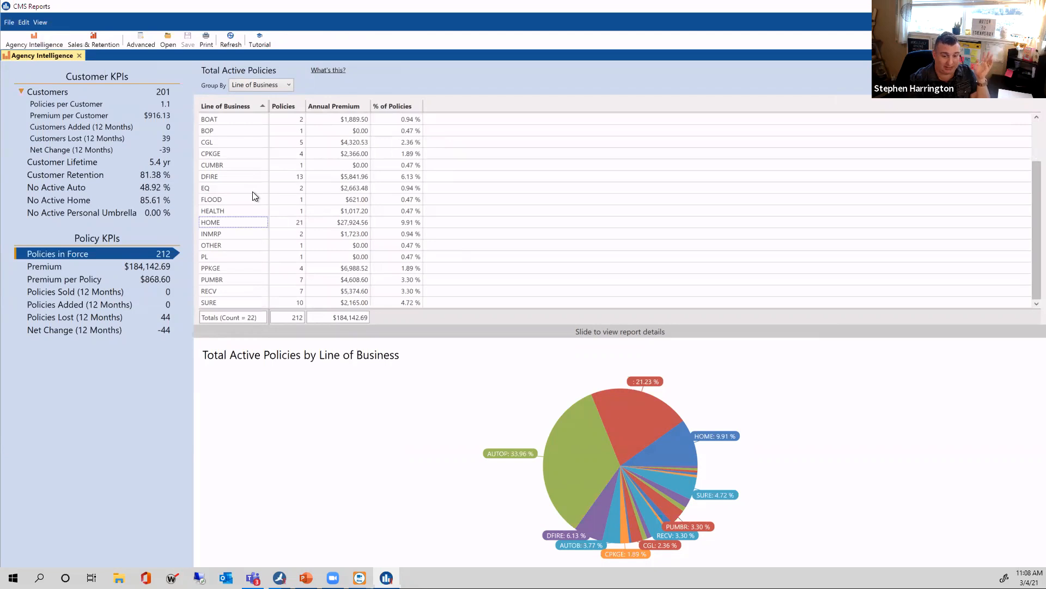
scroll(253, 197, up, 2)
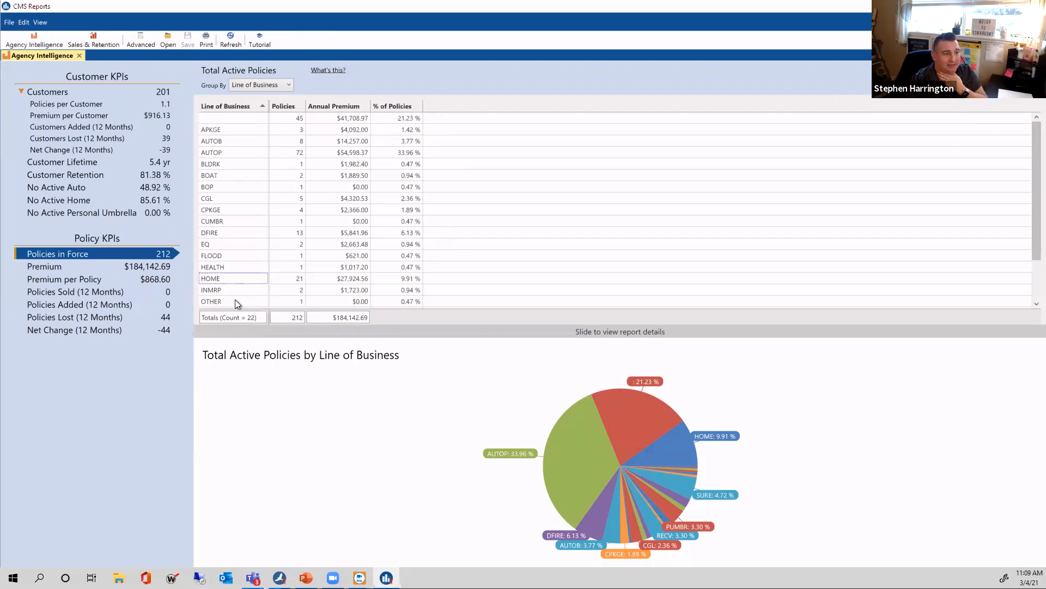
scroll(237, 302, down, 2)
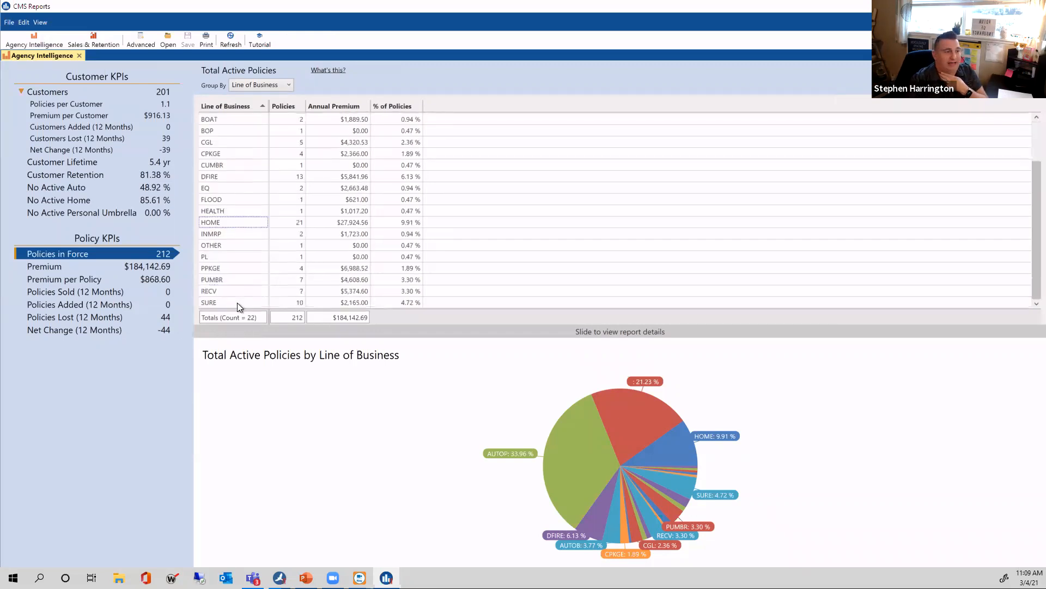
Open the report of active OTHER policies and display the general policy information of its Money Man Cpa, Pllc client
click(230, 247)
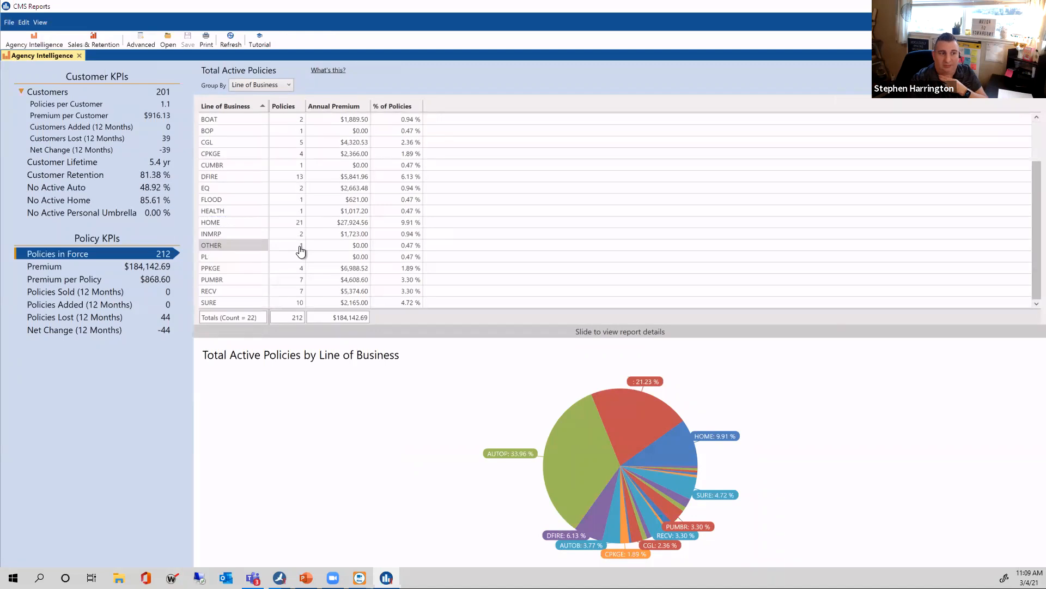
click(300, 249)
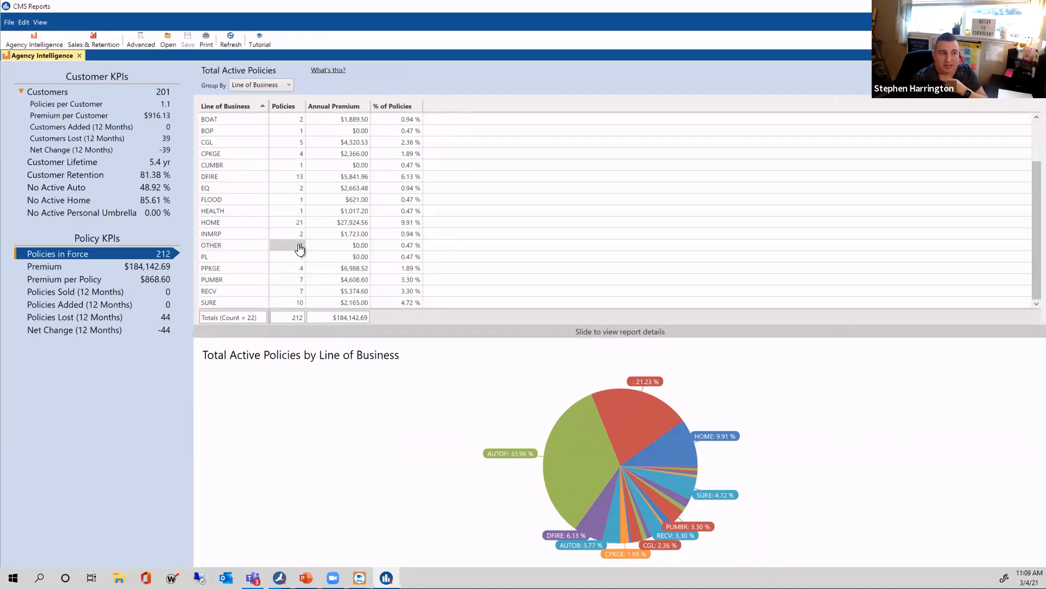
double_click(300, 249)
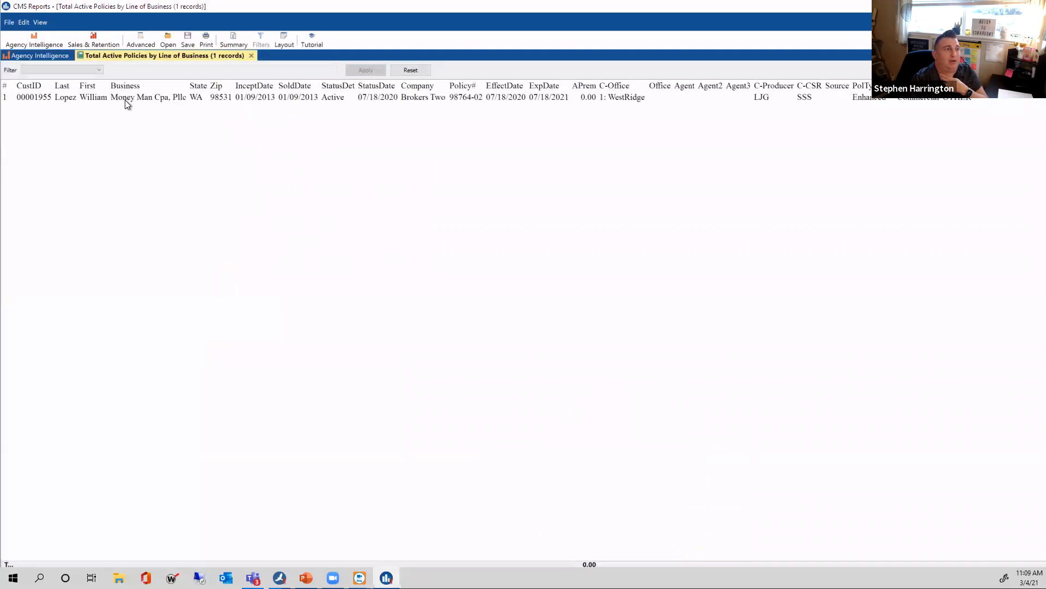
double_click(148, 98)
click(276, 178)
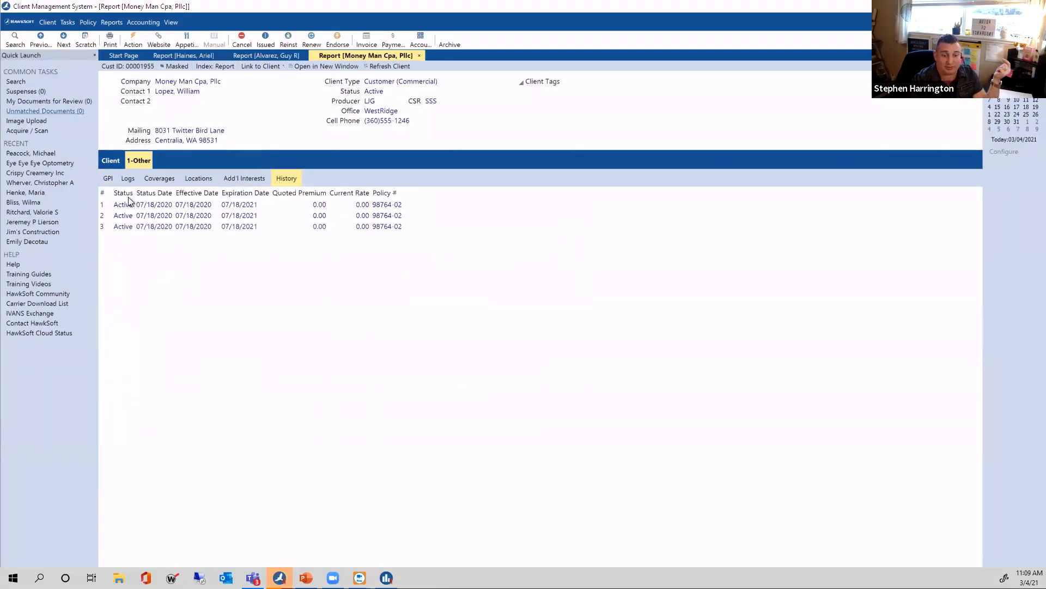
click(108, 181)
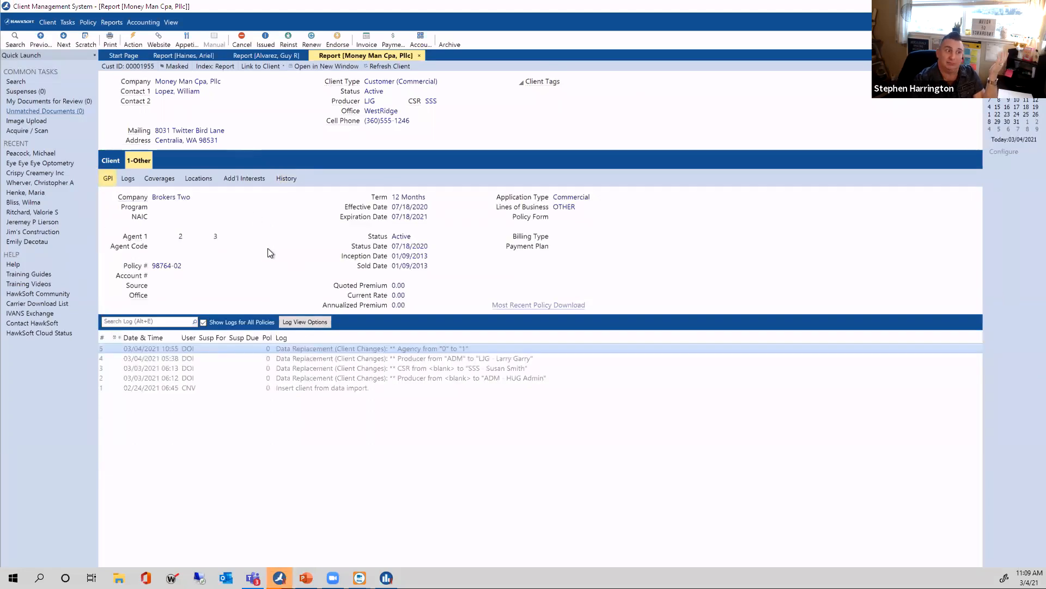
Start an action to edit the Money Man Cpa policy and go to its General Policy Information
right_click(266, 237)
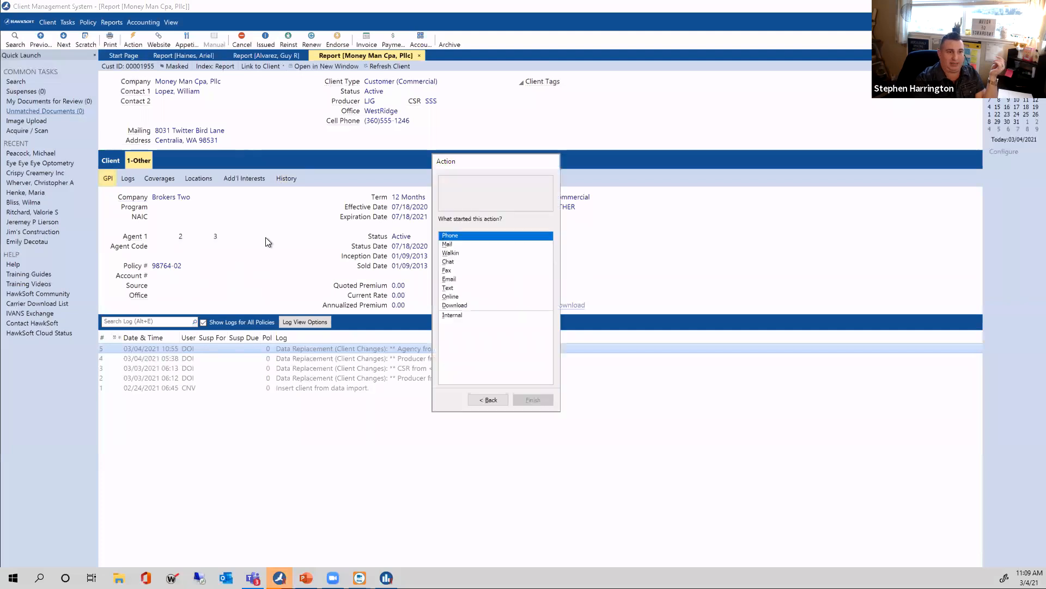
click(489, 325)
double_click(507, 235)
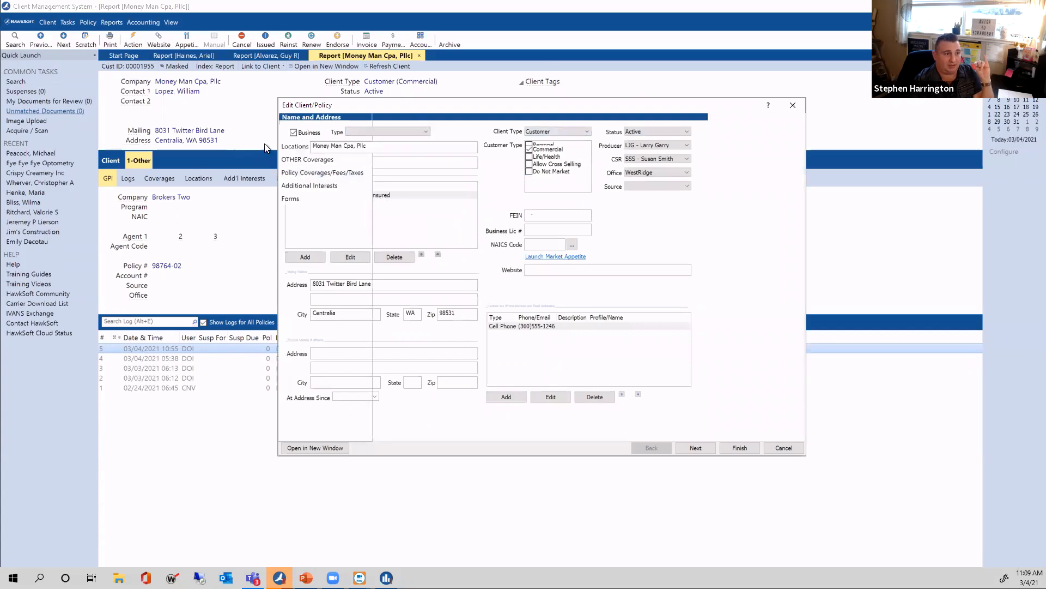
click(299, 134)
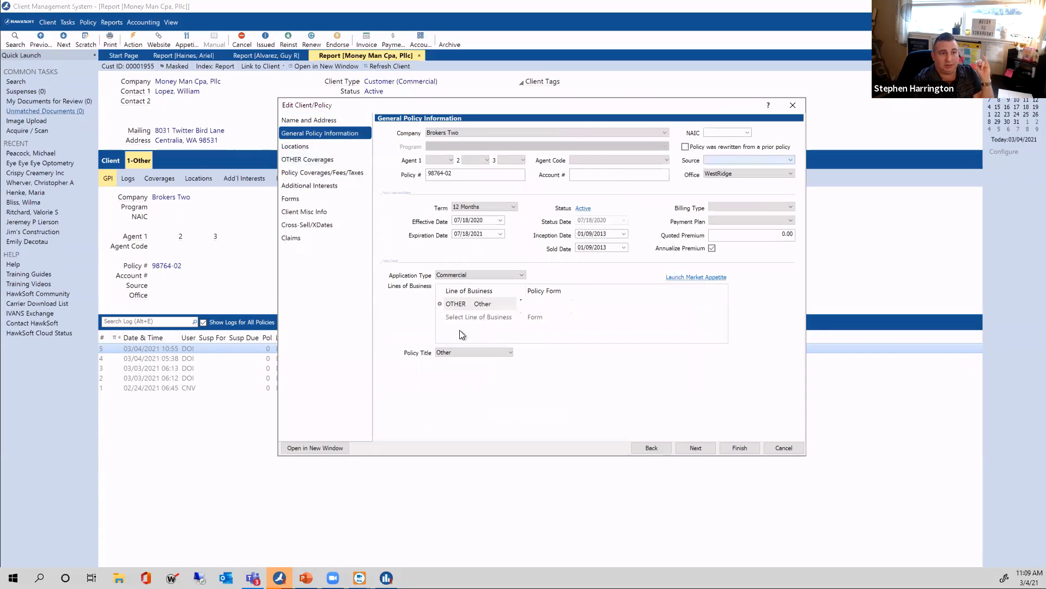
Look through the Line of Business choices available for the policy's OTHER entry
click(483, 303)
click(482, 303)
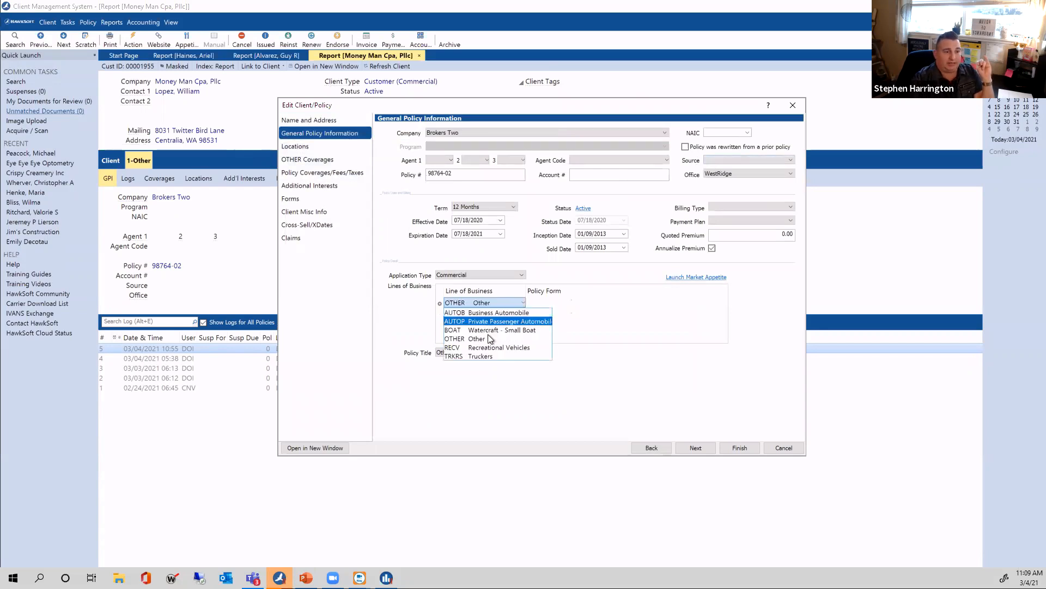
click(498, 279)
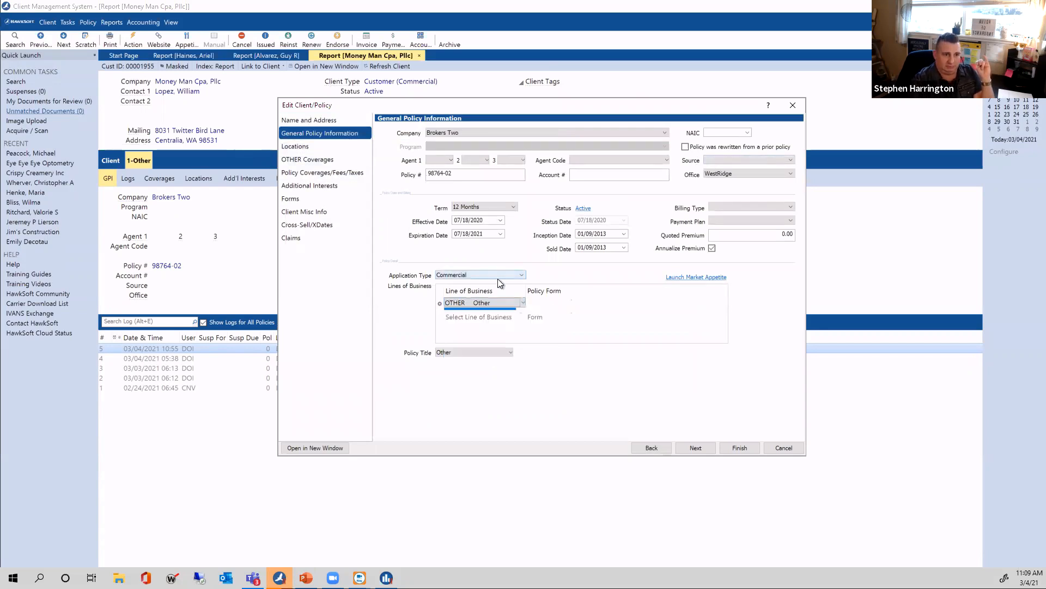
click(498, 279)
click(498, 279)
click(498, 279)
click(498, 279)
click(499, 301)
click(505, 303)
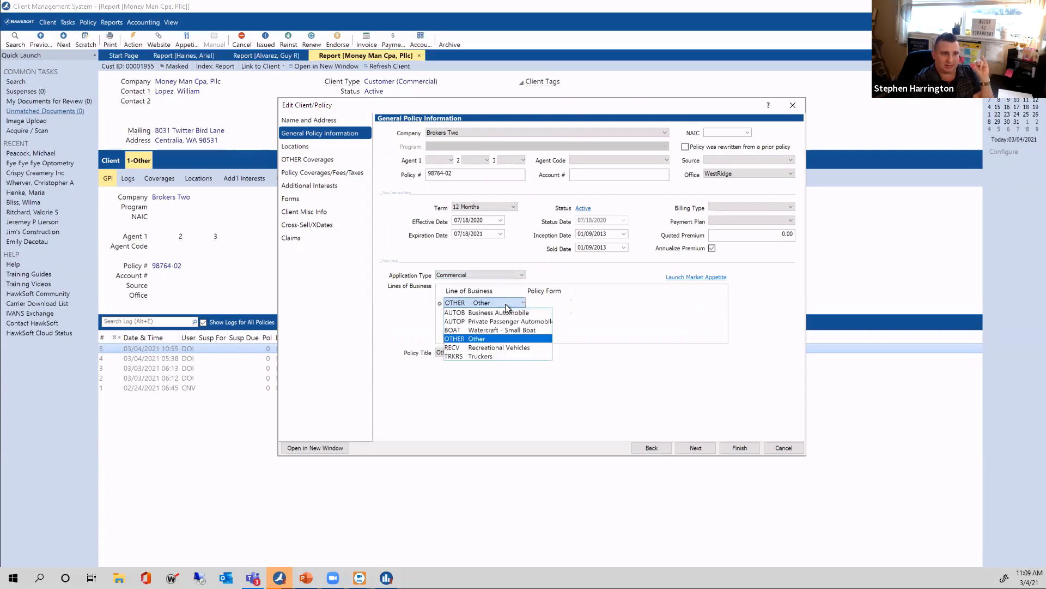
Look through the Application Type choices, pick Commercial, and check the Policy Form choices for the OTHER line
click(523, 278)
click(522, 277)
click(522, 278)
click(522, 278)
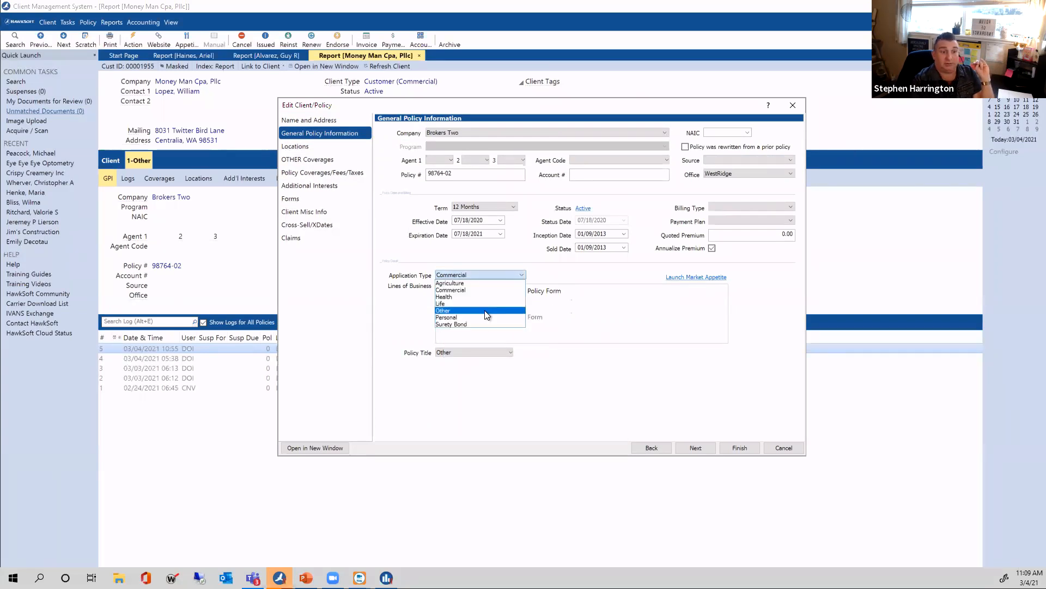
click(492, 290)
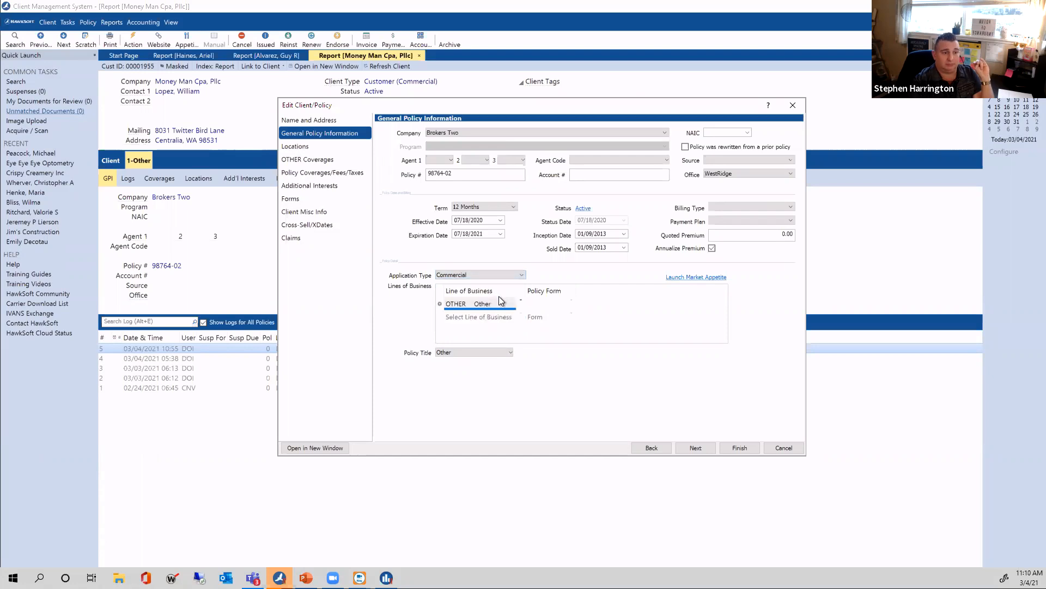
click(524, 304)
click(563, 304)
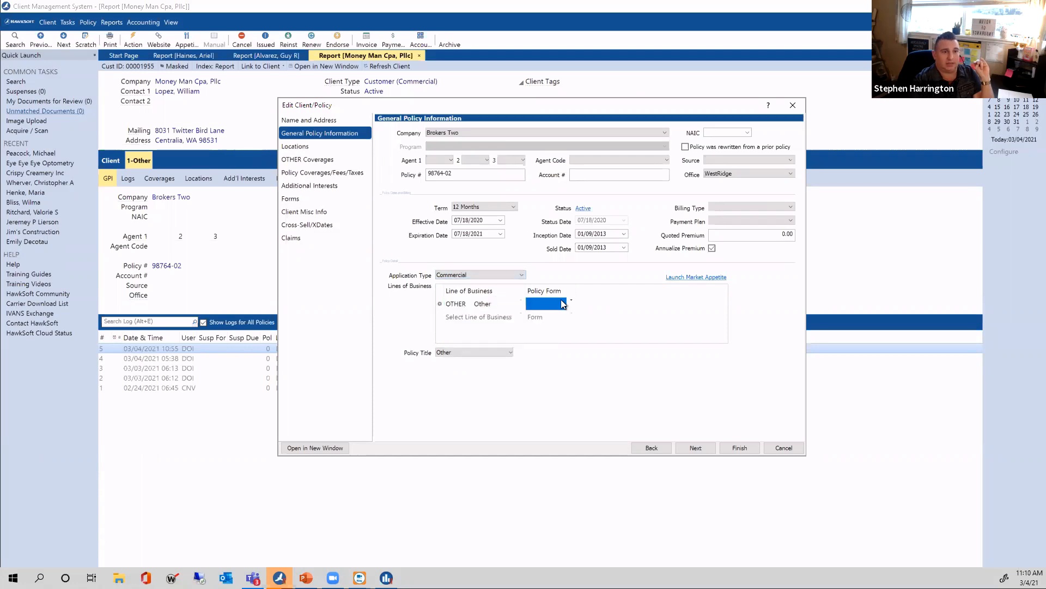
click(571, 303)
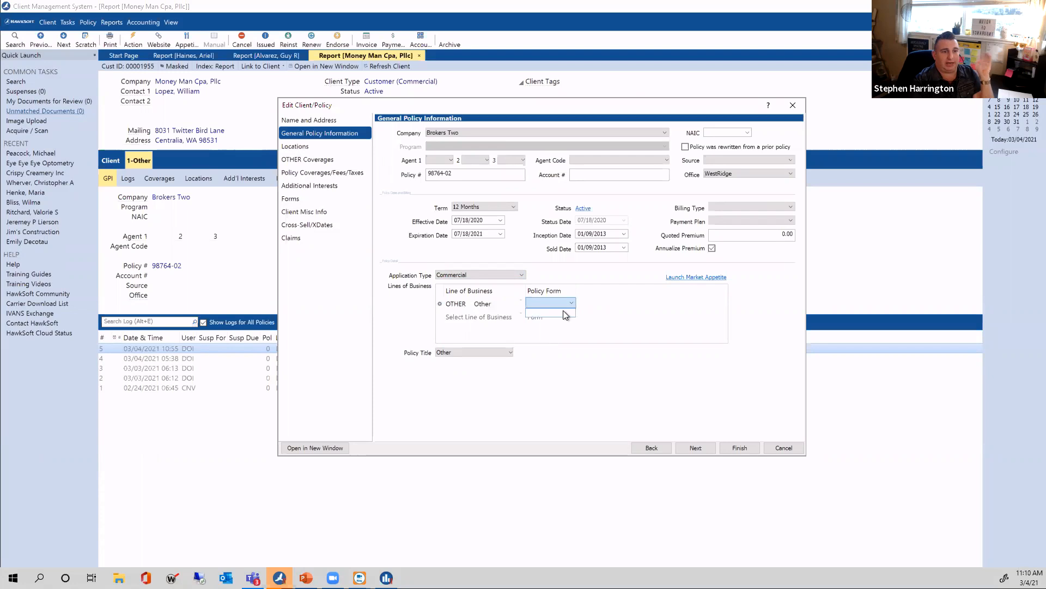
click(564, 312)
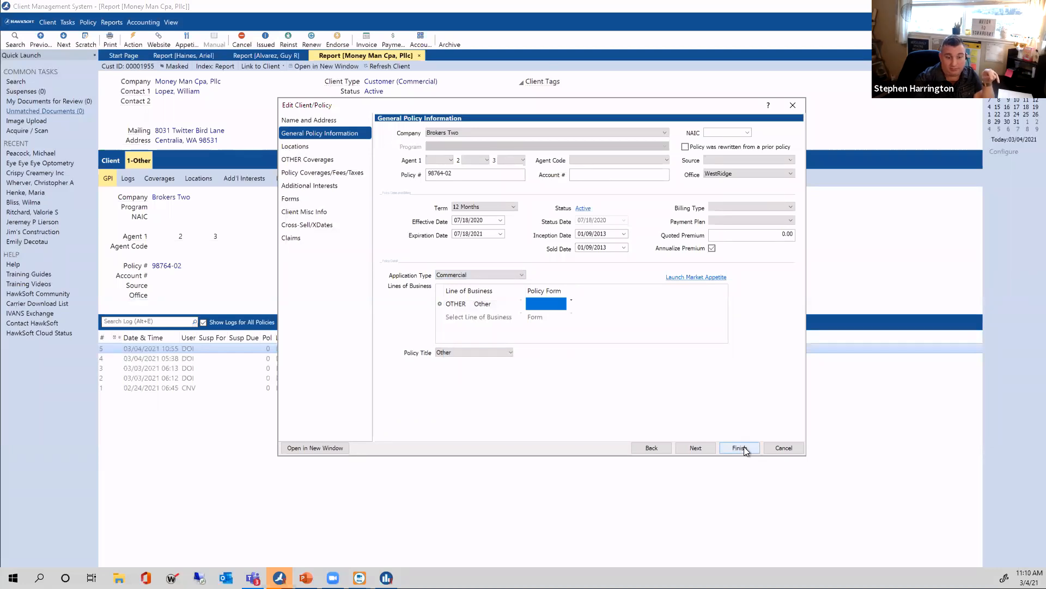
Open Policy / Company Setup from the company choices and edit the Policy Info of Brokers Two
click(665, 134)
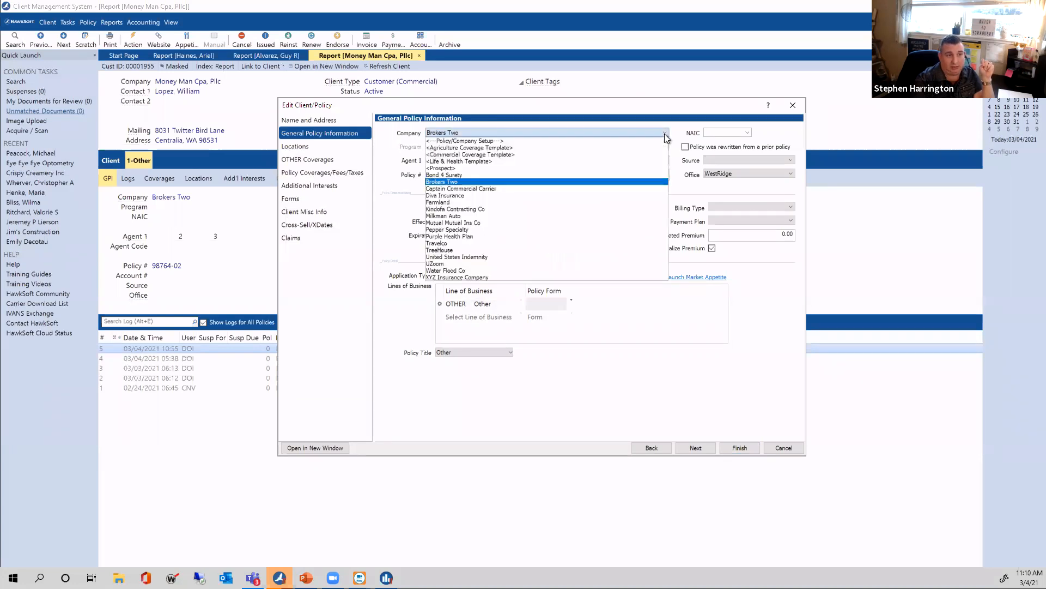
click(516, 141)
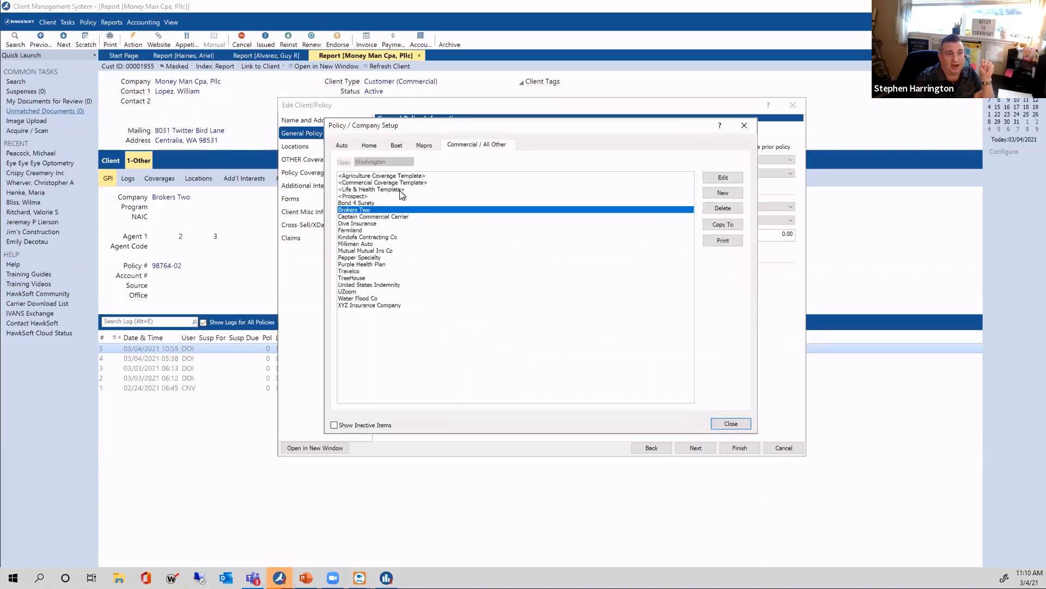
double_click(366, 211)
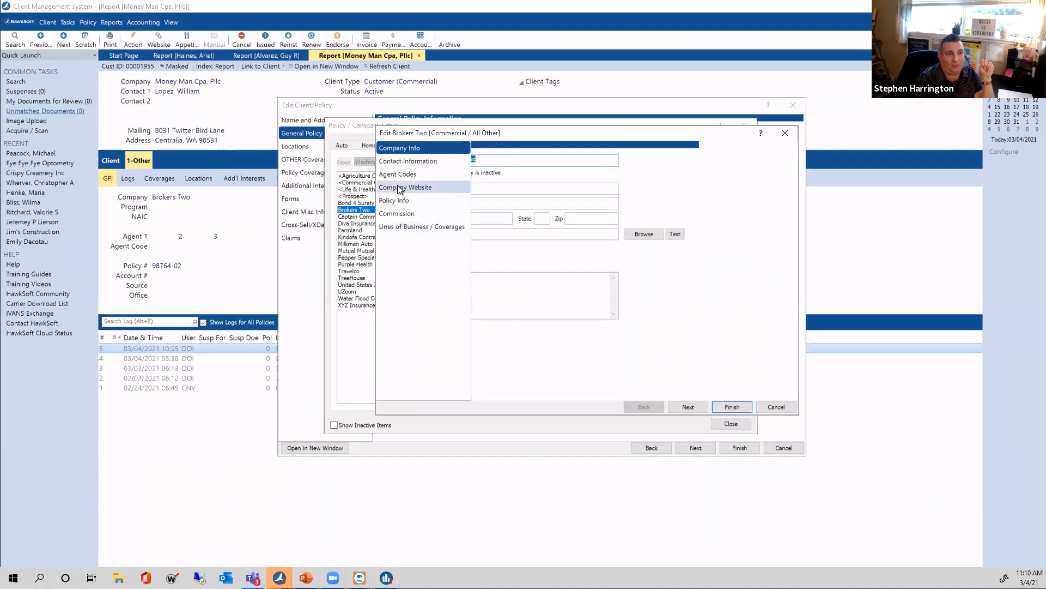
click(404, 201)
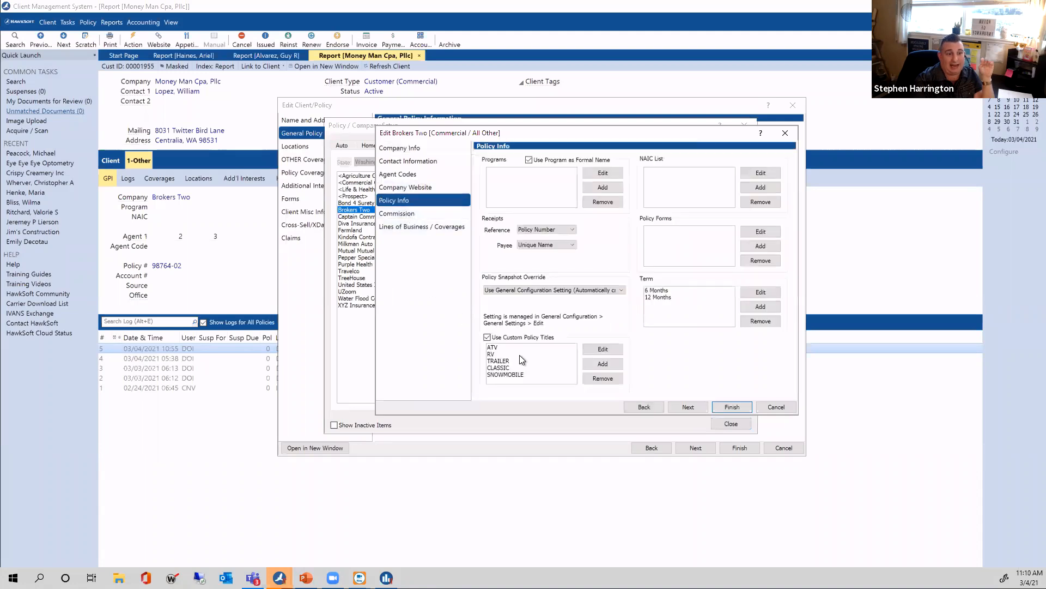
Add BOP as a custom policy title for Brokers Two, save the company and close Policy / Company Setup
click(603, 364)
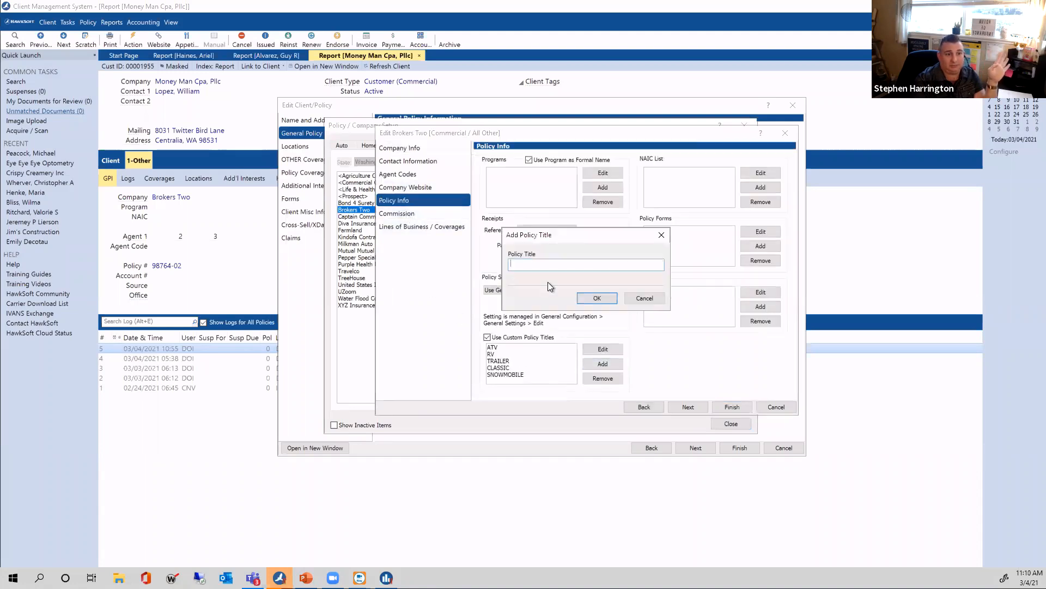
text(bop)
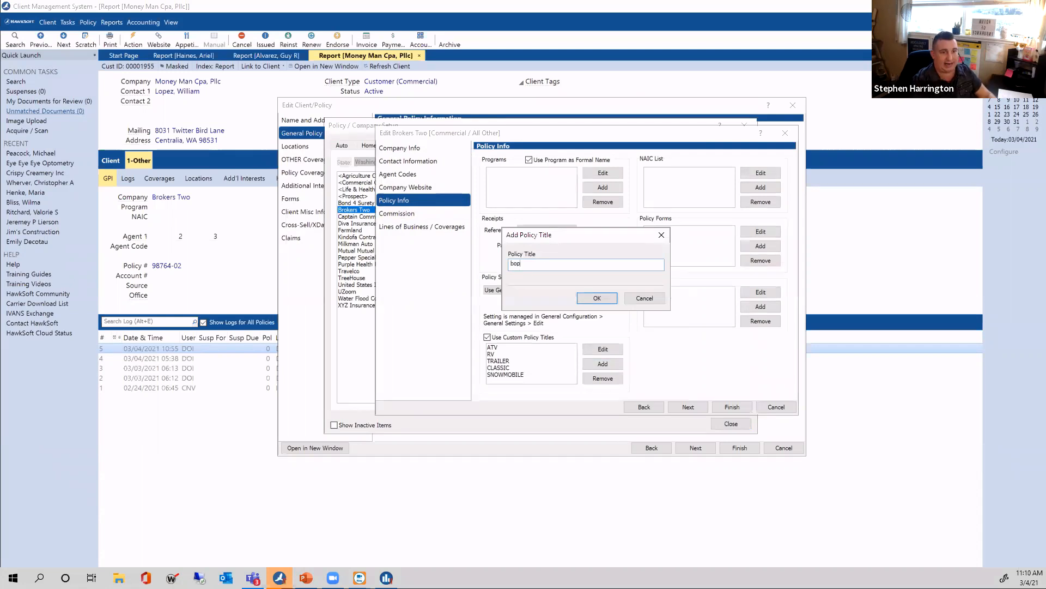
key(BackSpace)
key(BackSpace)
key(BackSpace)
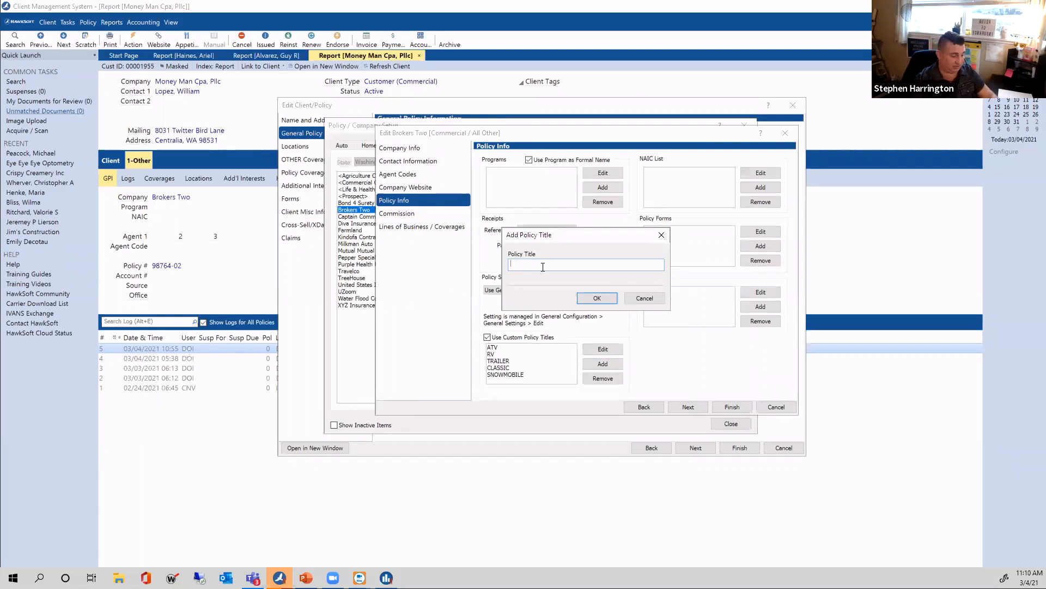
key(BackSpace)
key(BackSpace)
text(bop)
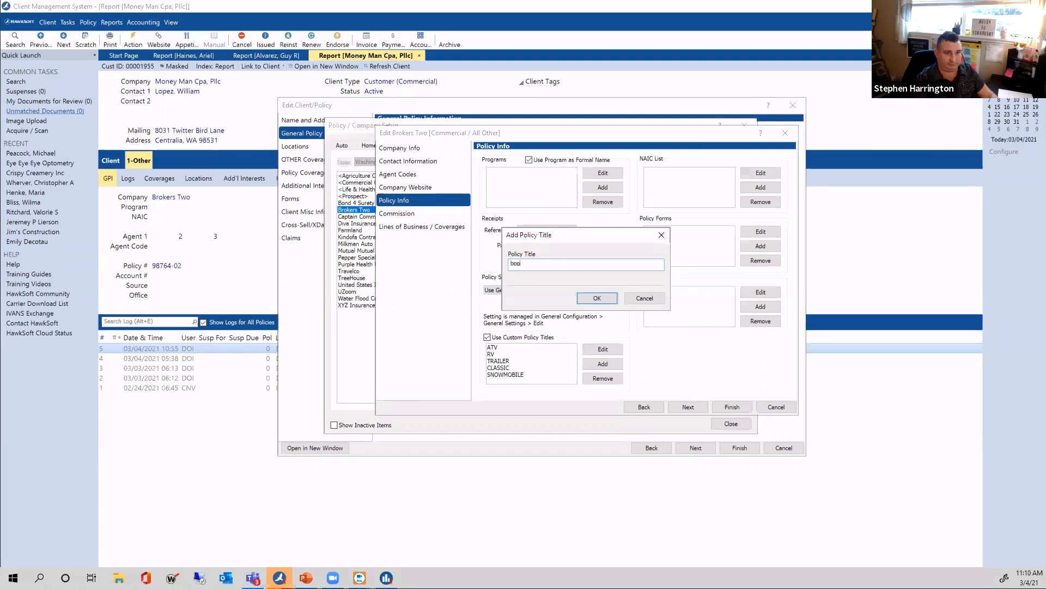
key(BackSpace)
text(BOP)
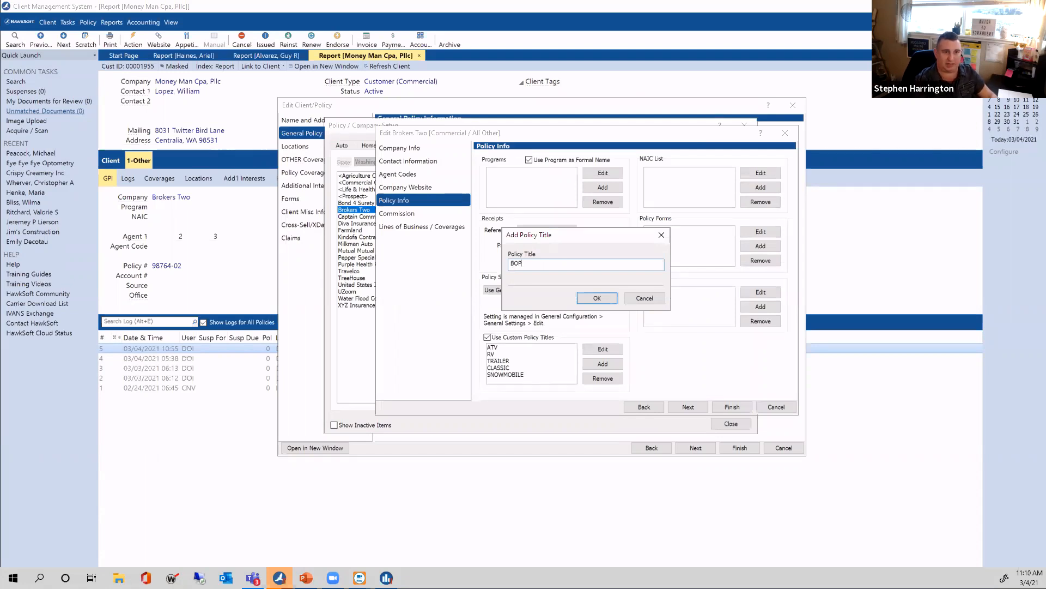
click(605, 297)
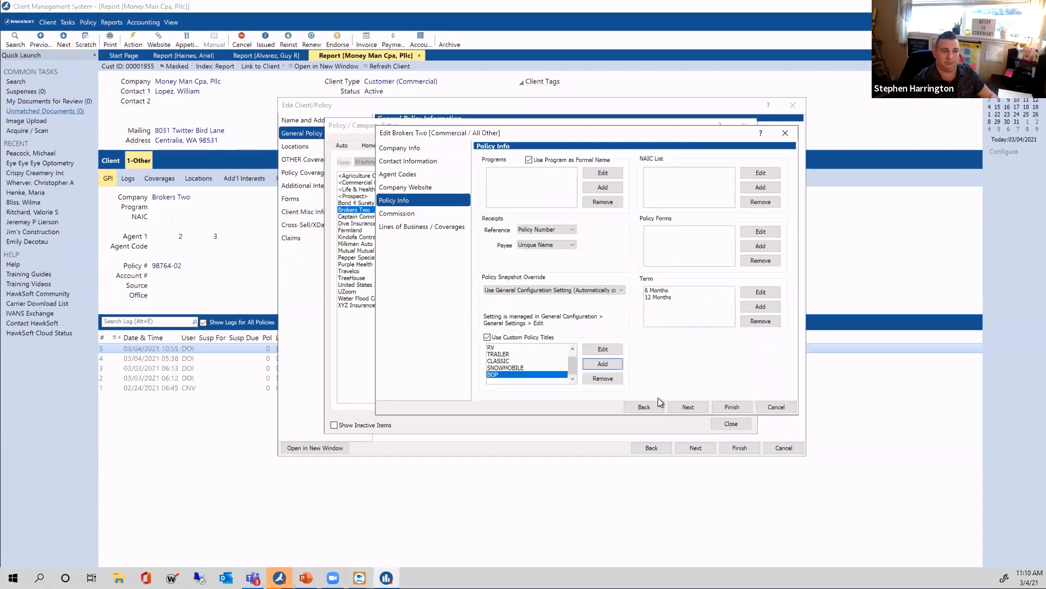
click(734, 407)
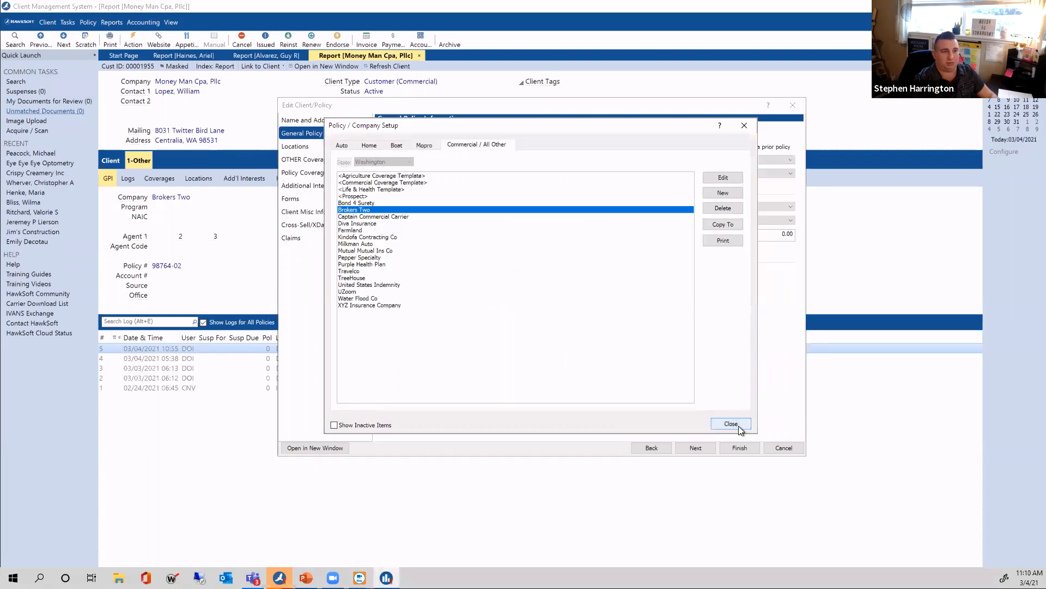
click(740, 424)
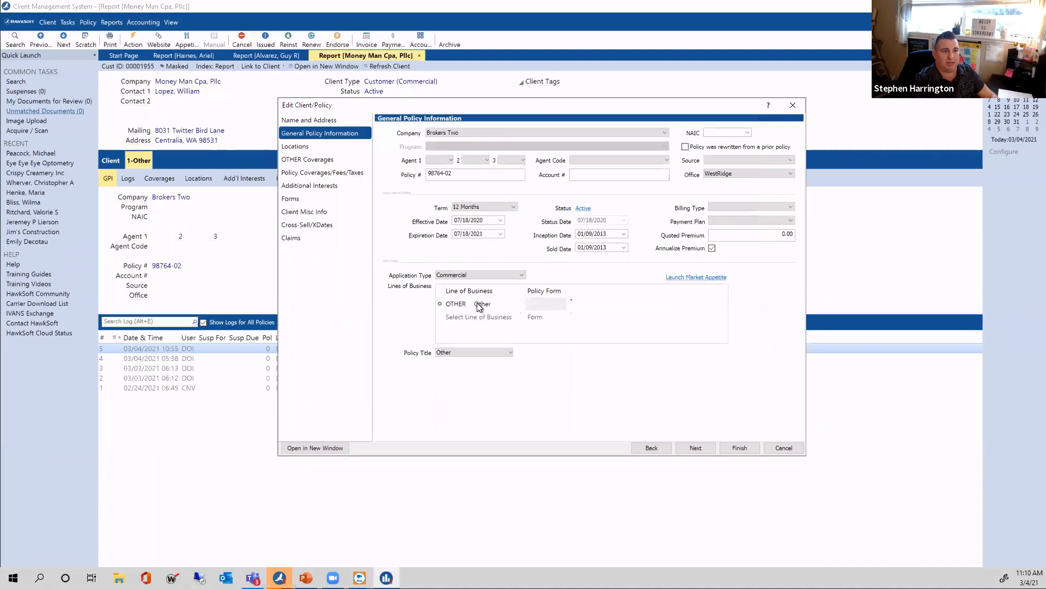
Check the Line of Business and Policy Form choices for the policy's OTHER line again
click(522, 304)
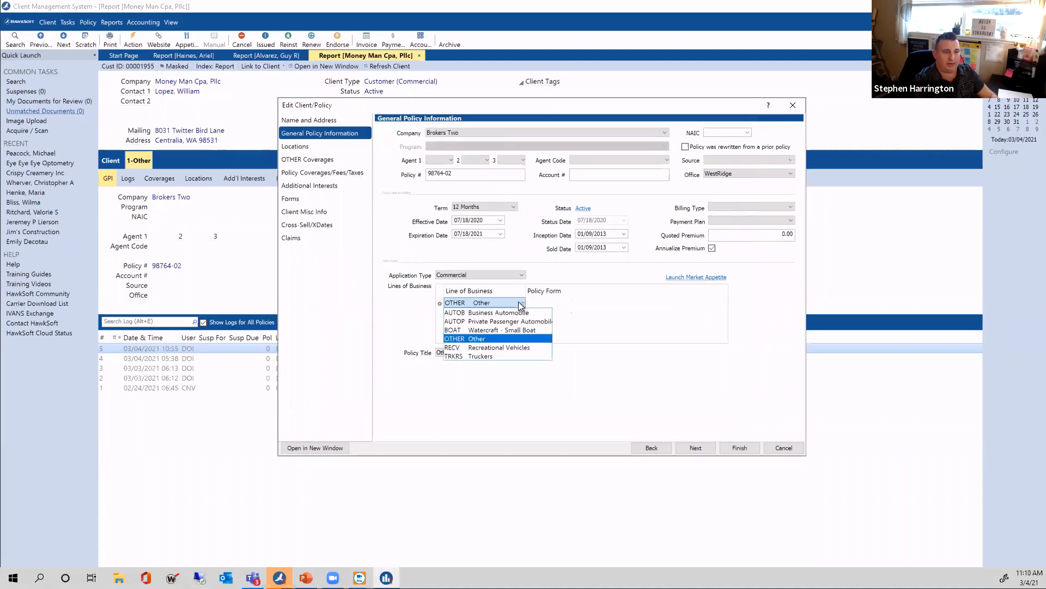
click(491, 339)
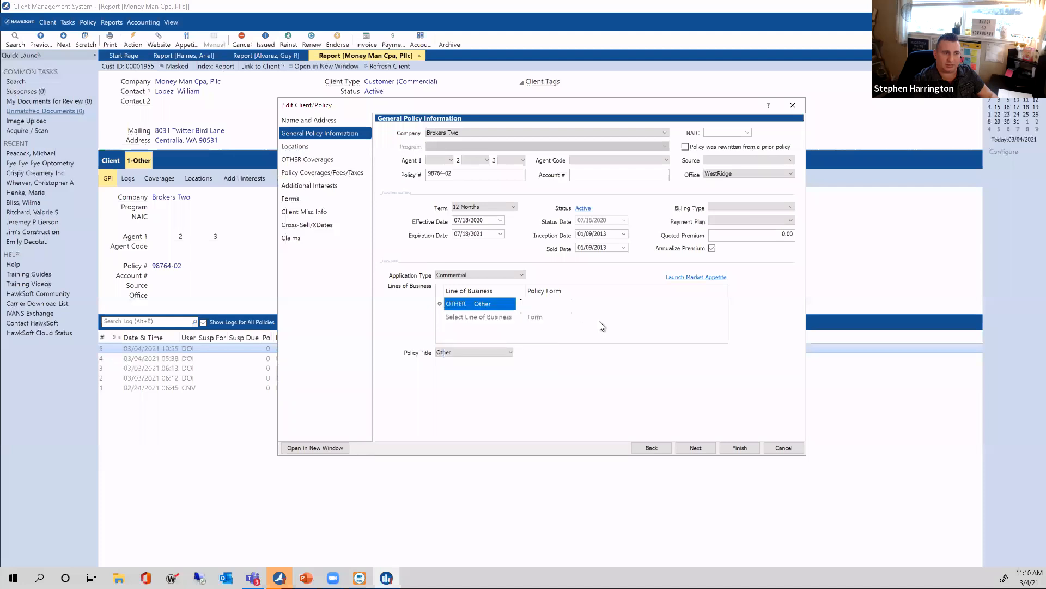
click(541, 303)
click(571, 303)
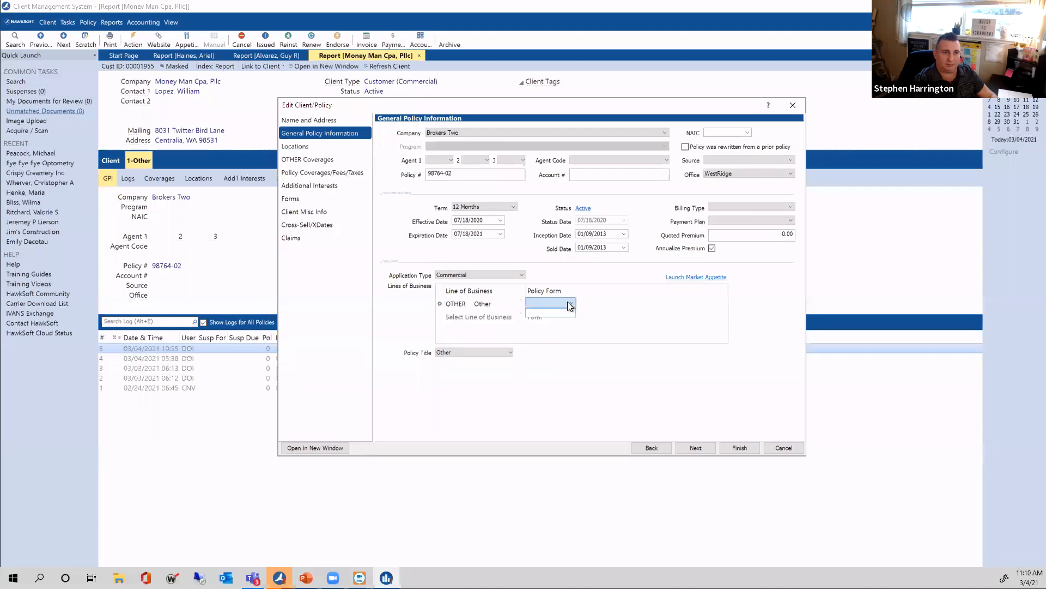
click(502, 305)
click(502, 305)
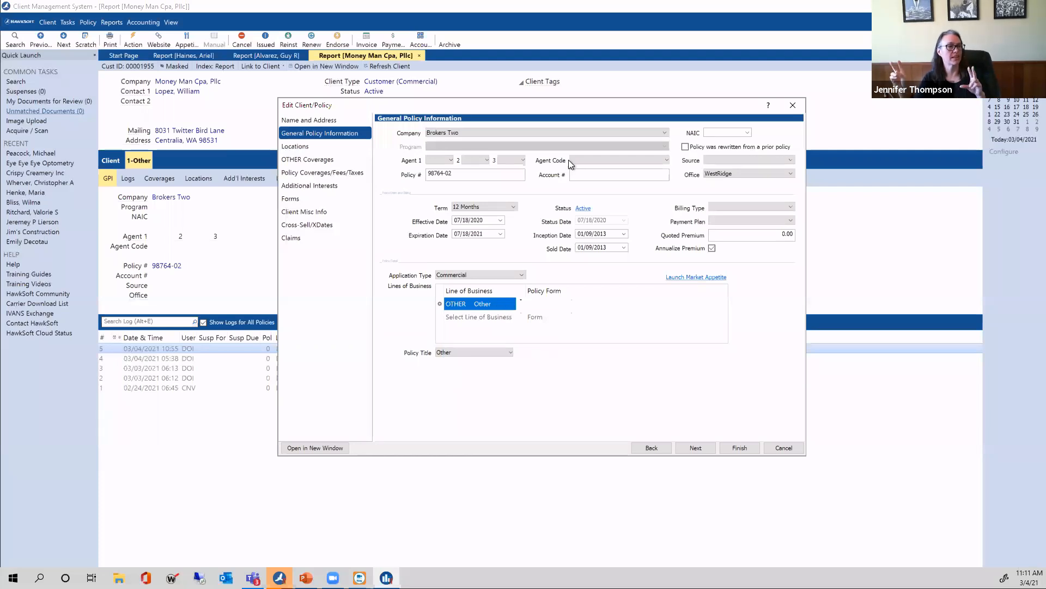
Reopen Brokers Two for editing in Policy / Company Setup and go through its Lines of Business / Coverages
click(483, 133)
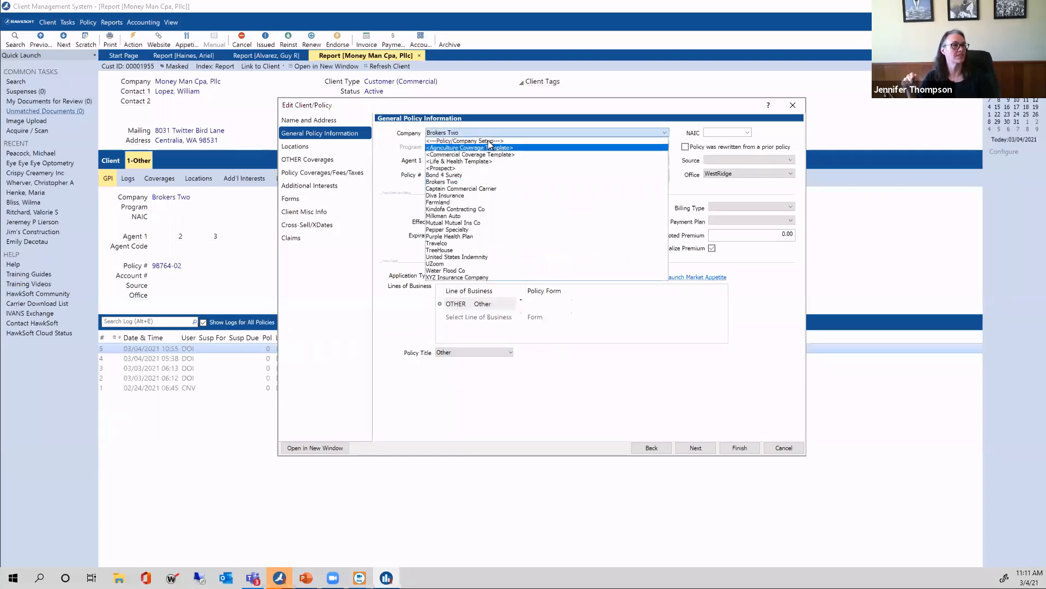
click(488, 142)
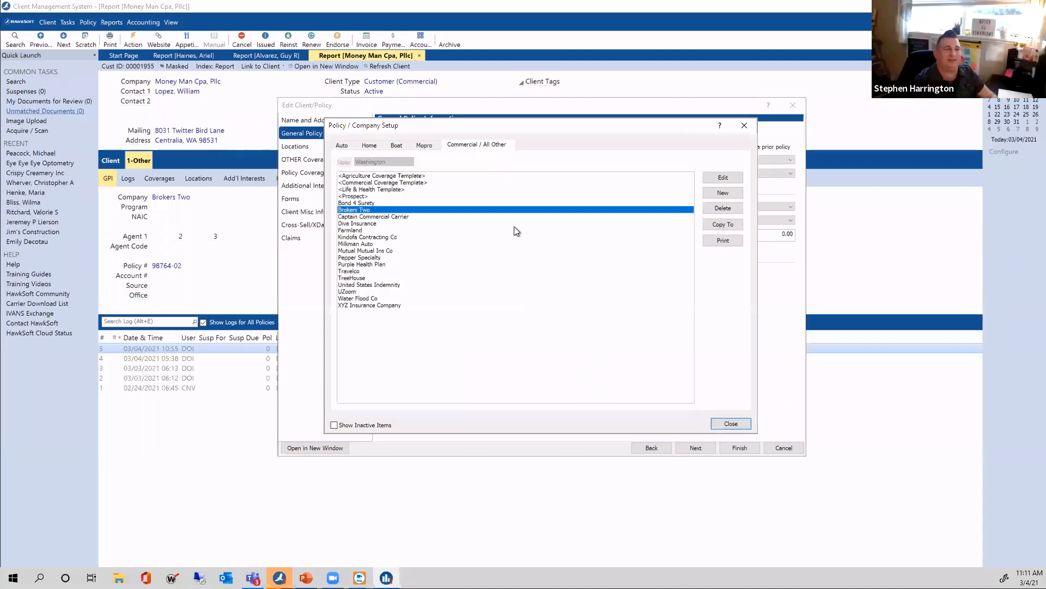
double_click(358, 212)
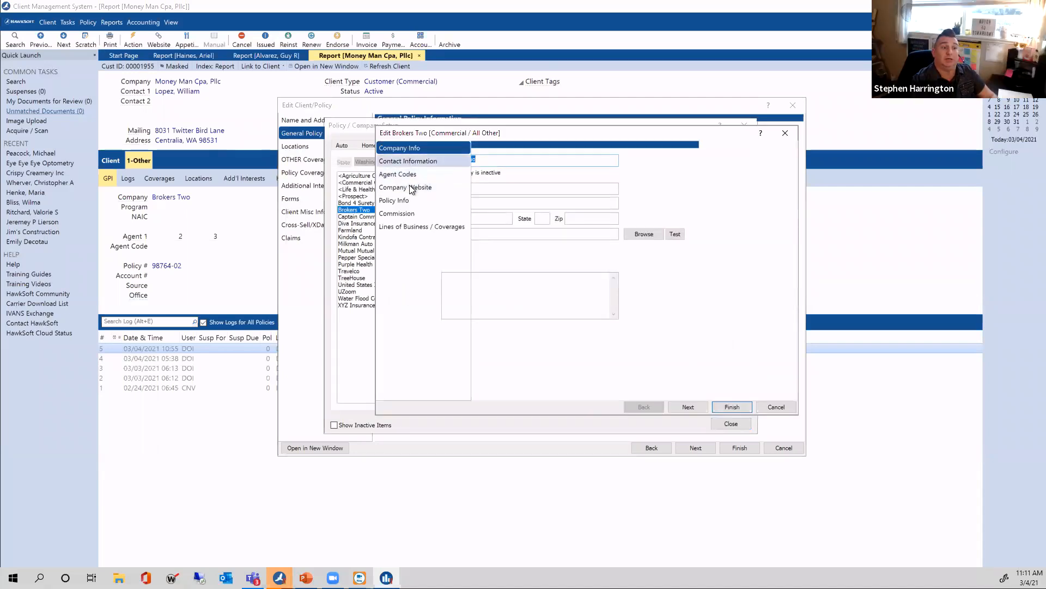
click(410, 200)
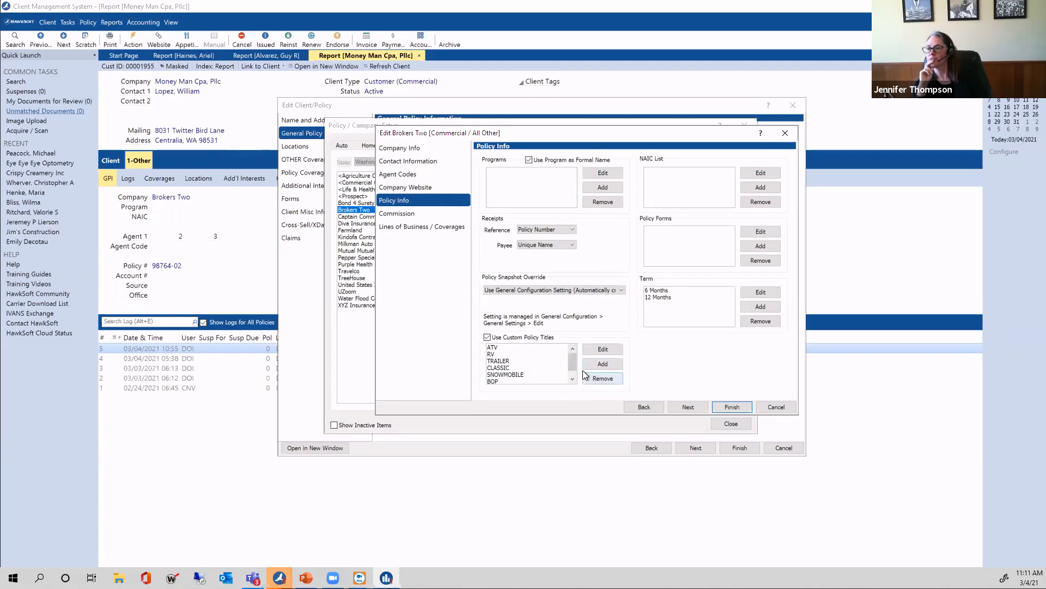
click(424, 230)
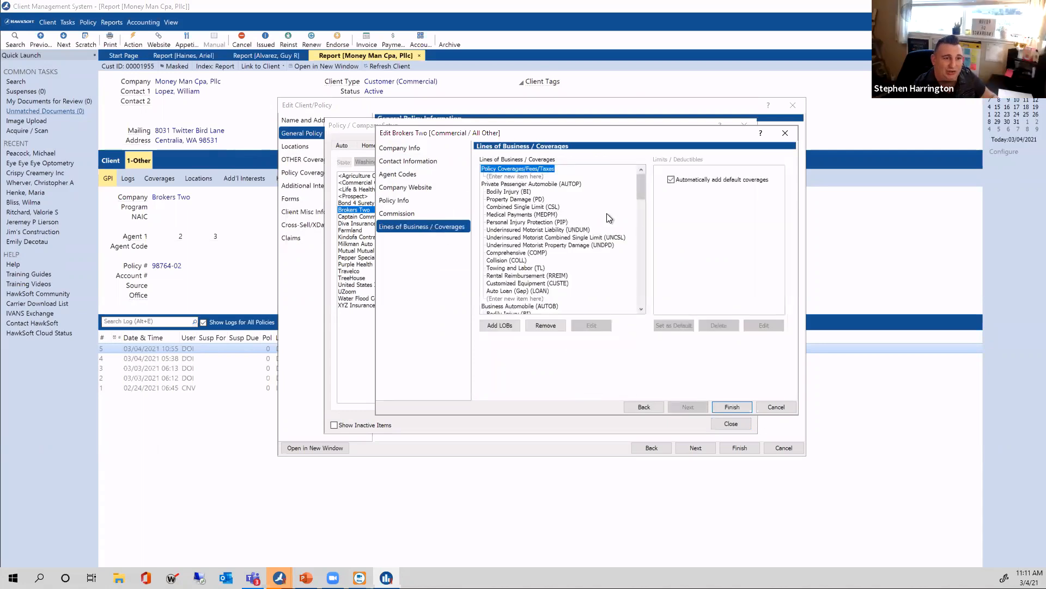
drag(643, 186, 639, 299)
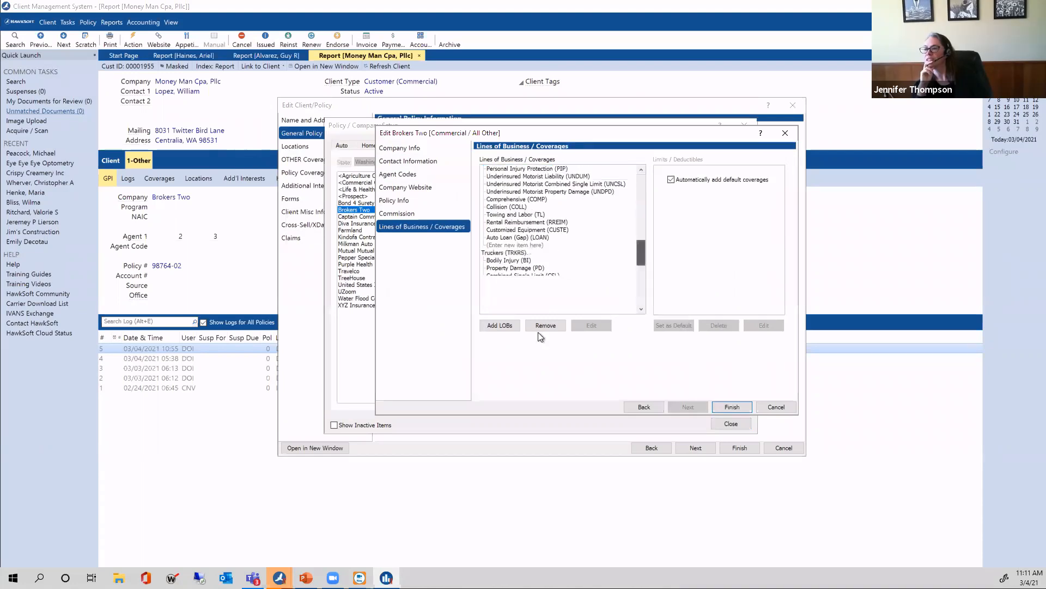
Add the BOPGL BOP Liability line of business to Brokers Two, save the company and close the setup
click(501, 325)
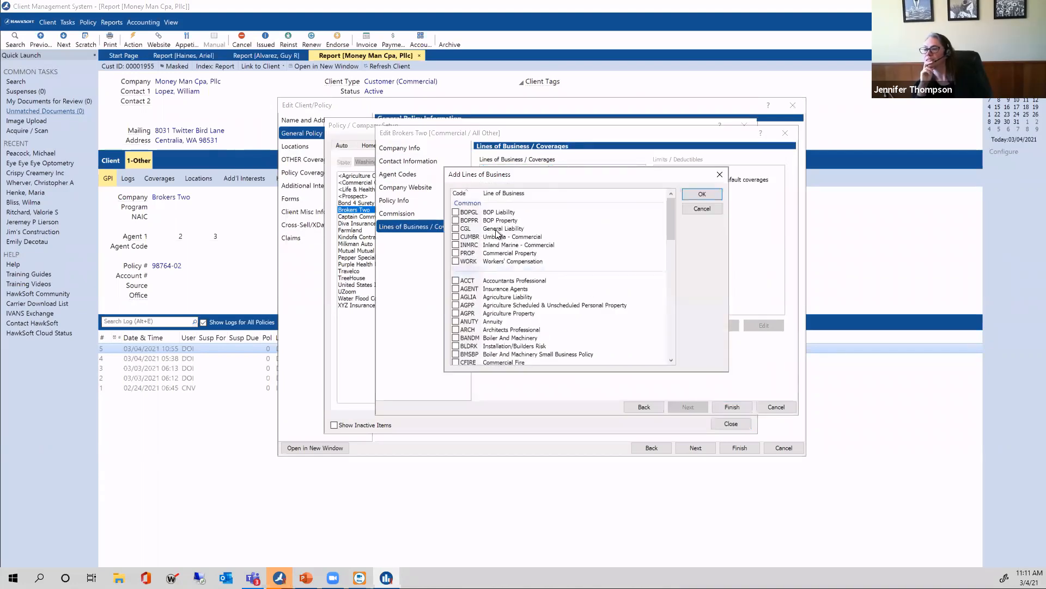
click(456, 212)
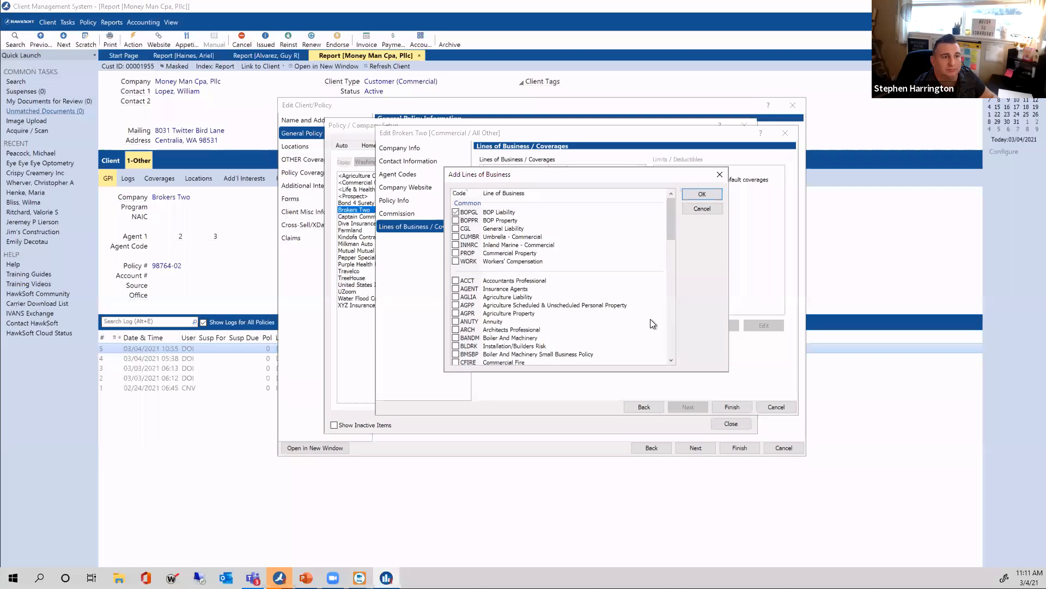
click(711, 195)
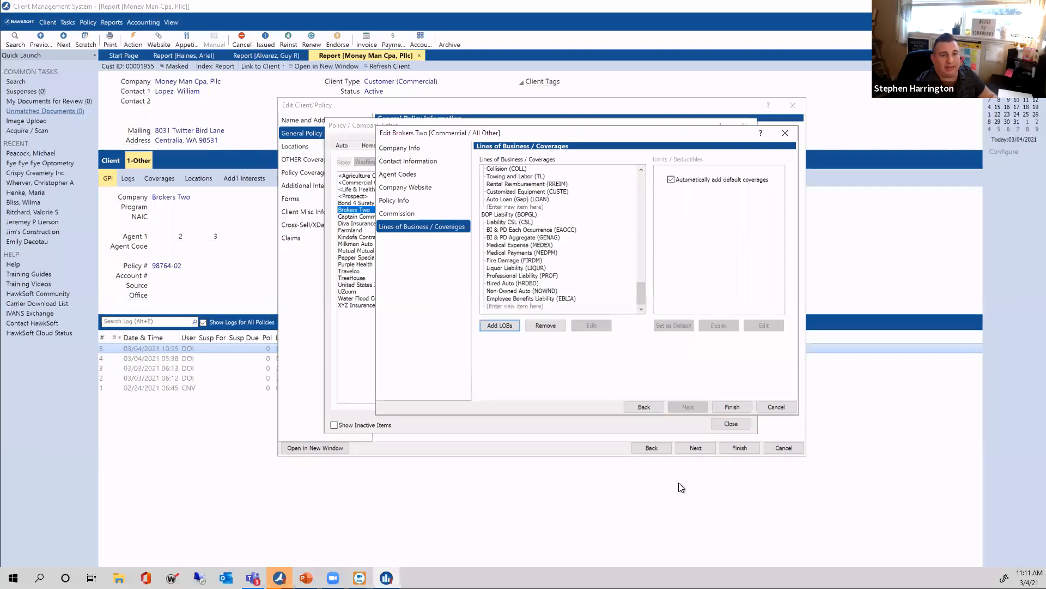
click(734, 408)
click(730, 424)
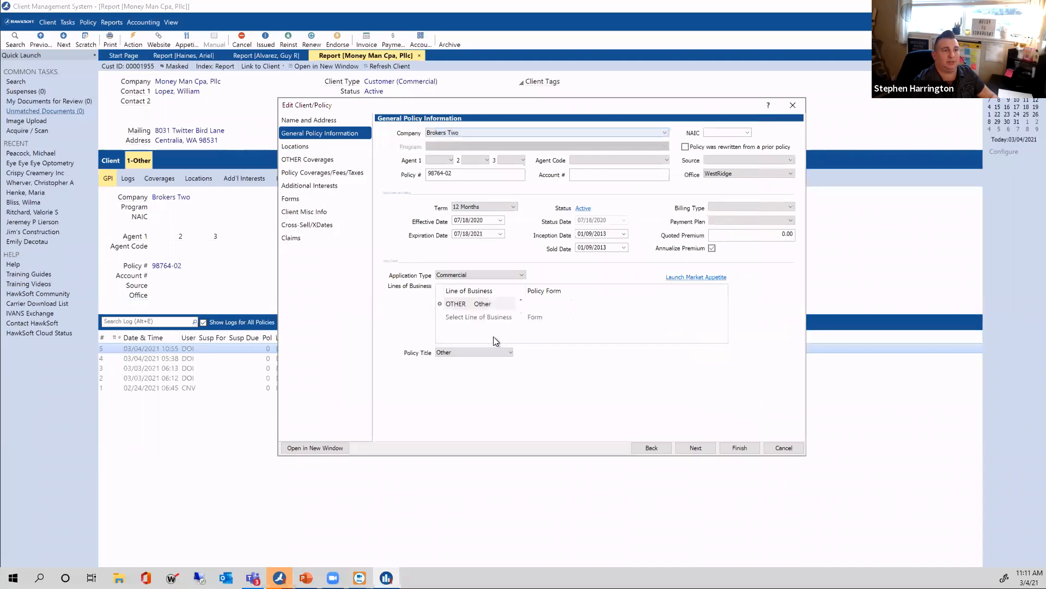
Change the policy's OTHER line of business to BOPGL BOP Liability, replacing its coverages with the default coverages
click(488, 304)
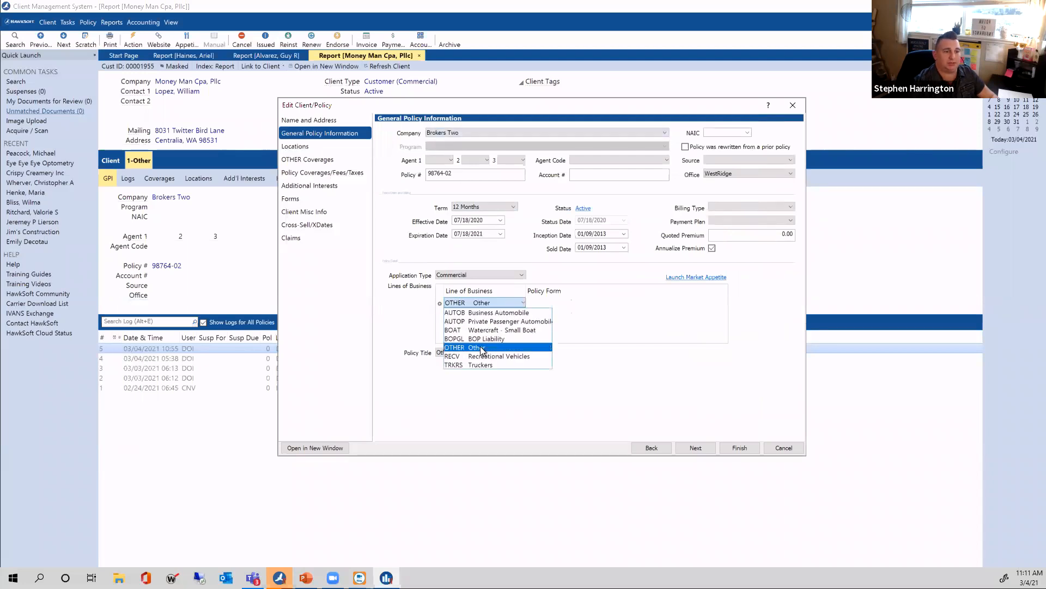
click(485, 338)
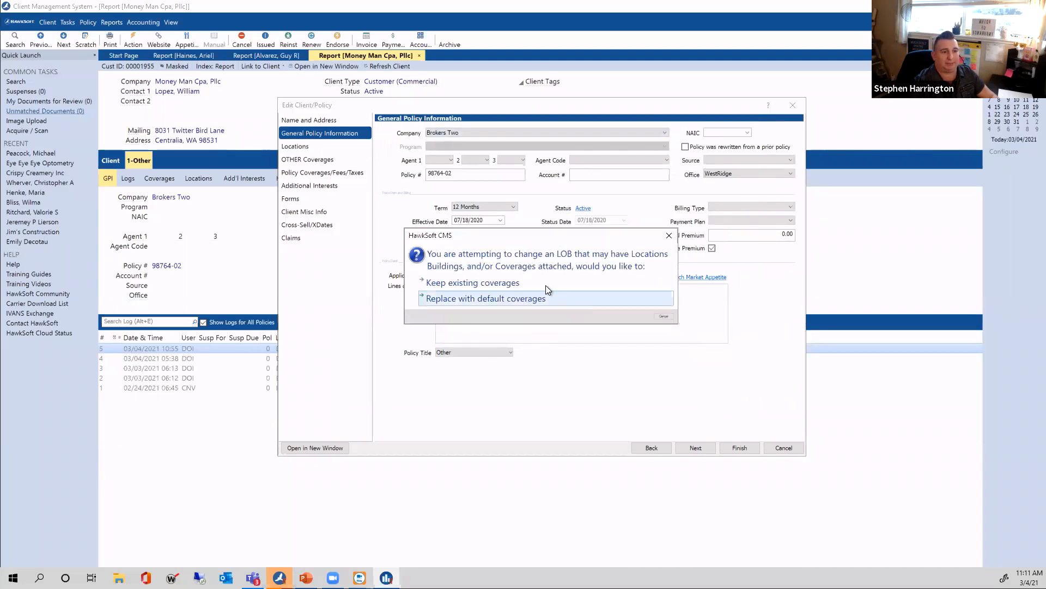
click(547, 299)
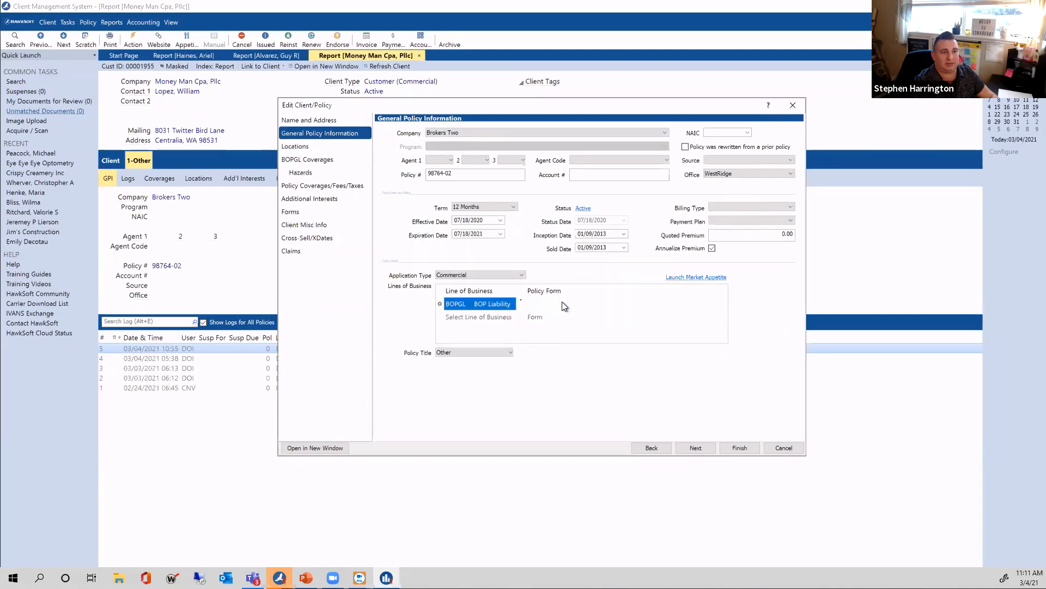
click(562, 302)
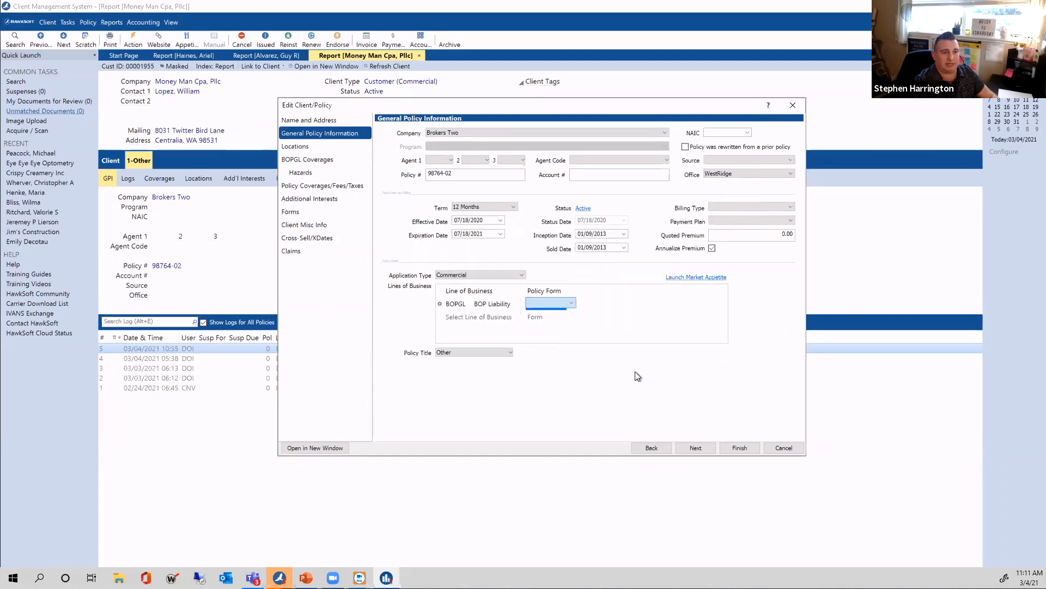
Finish the policy edit and accept the log entry for the General Policy Information change
click(740, 447)
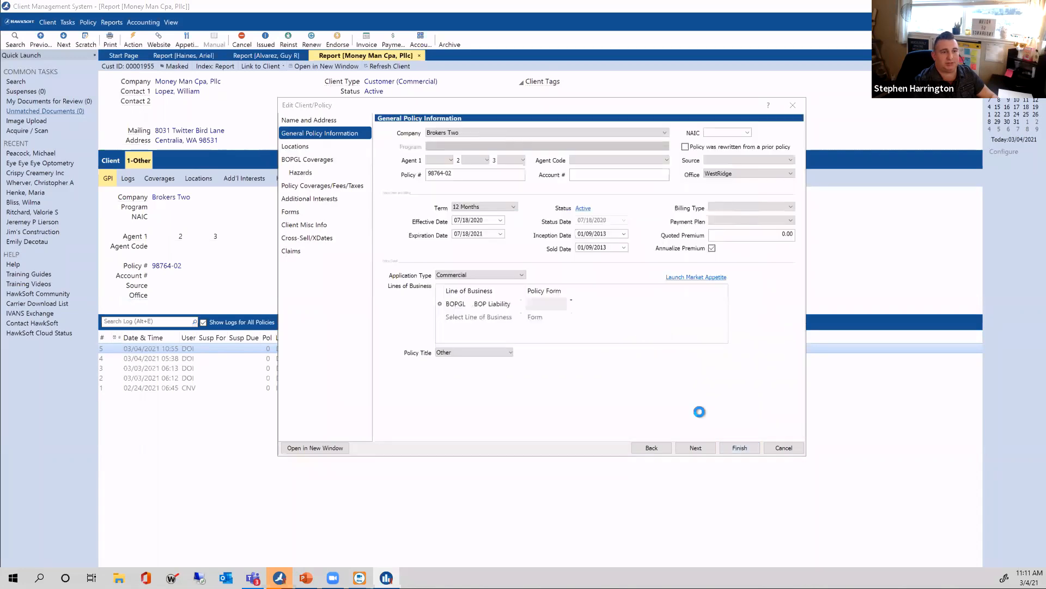
click(766, 445)
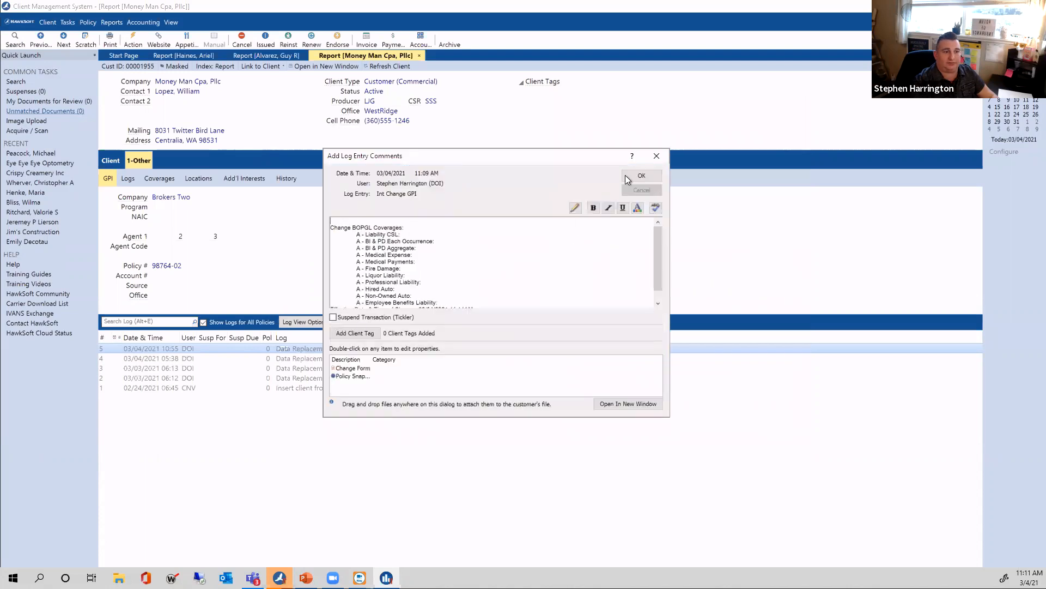
click(640, 176)
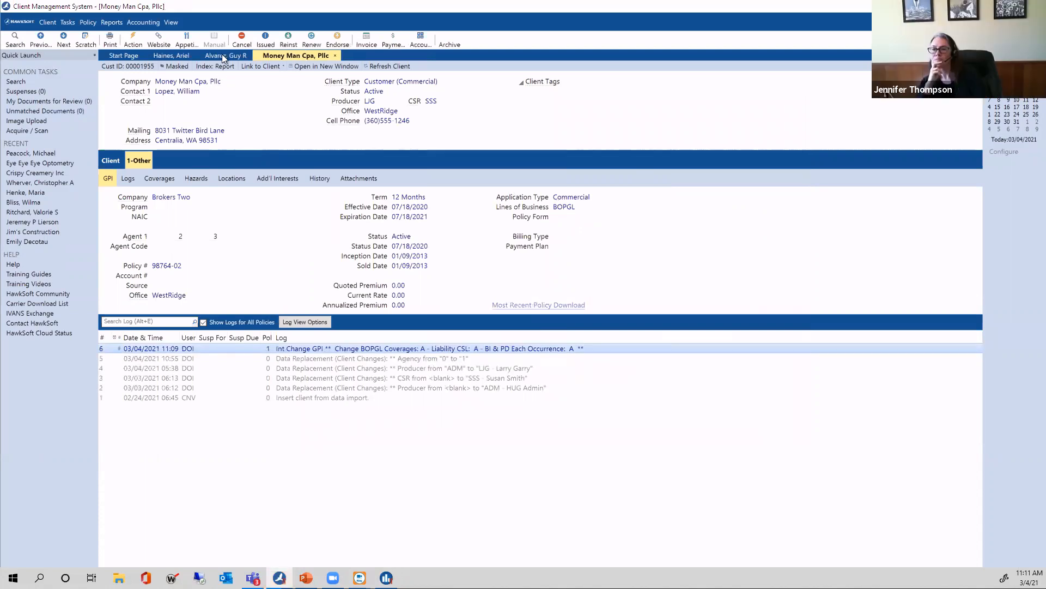
Switch to CMS Reports, close the OTHER policies report and open the active policies with a blank line of business
click(386, 578)
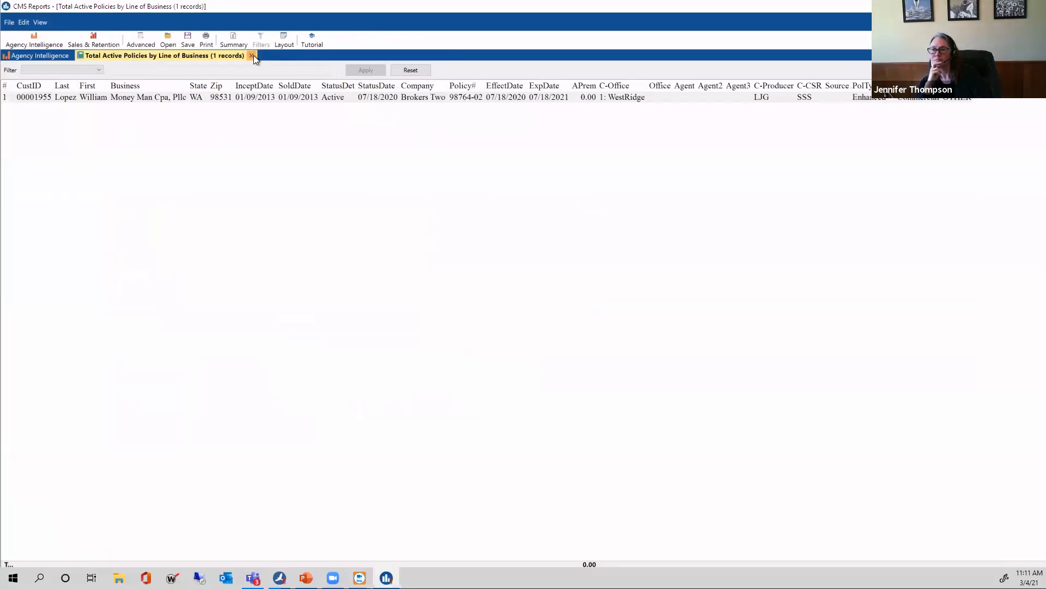
click(252, 55)
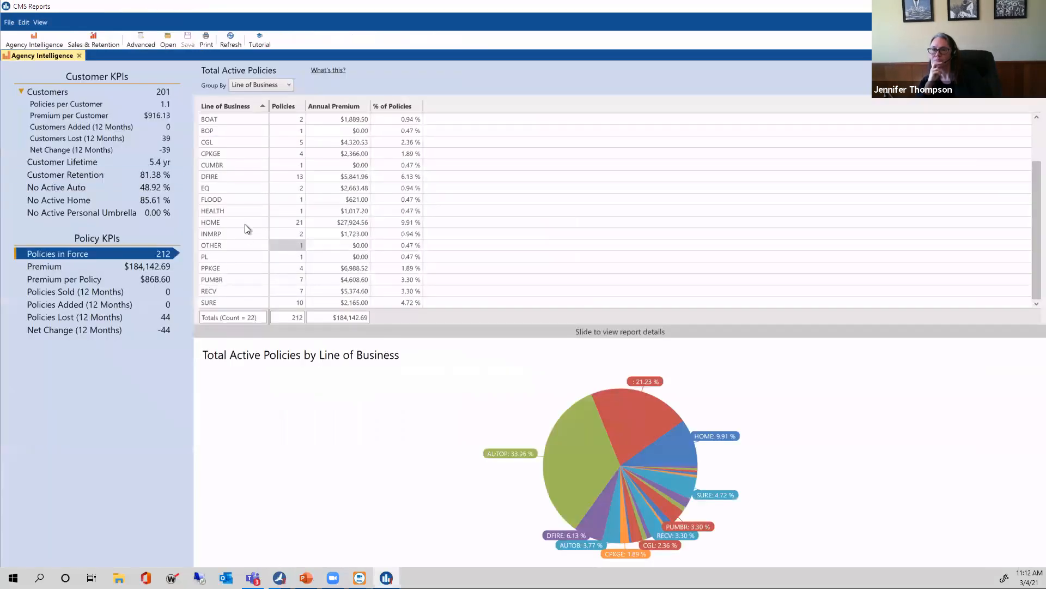
scroll(224, 211, up, 2)
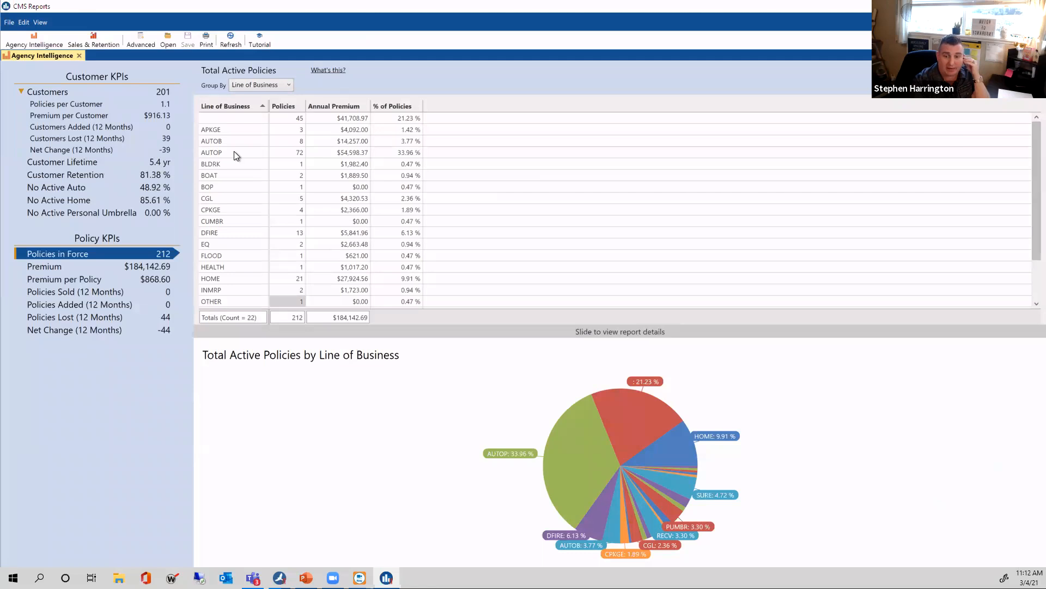
click(299, 126)
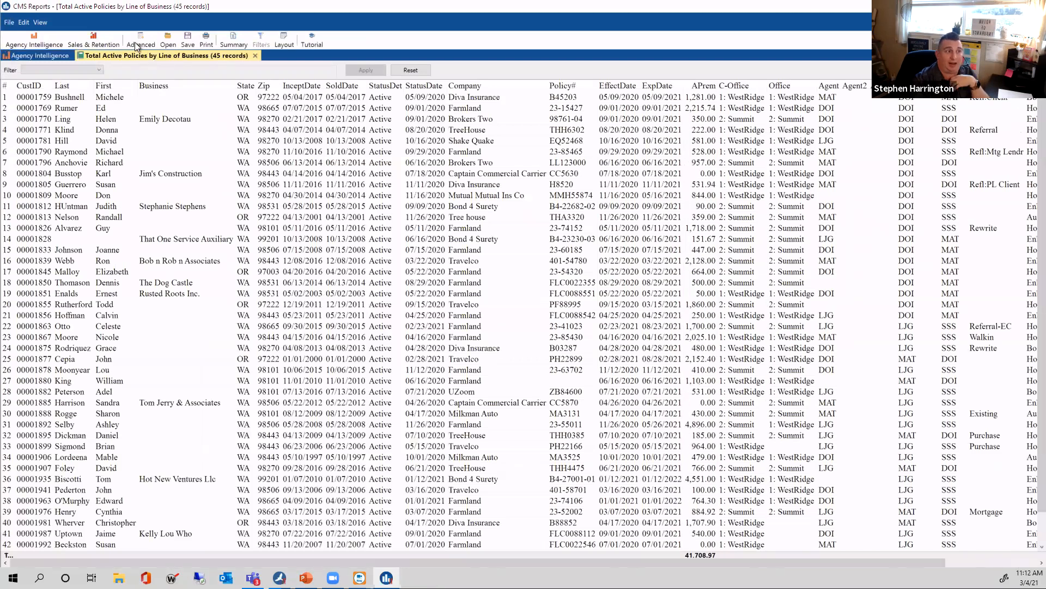
click(185, 41)
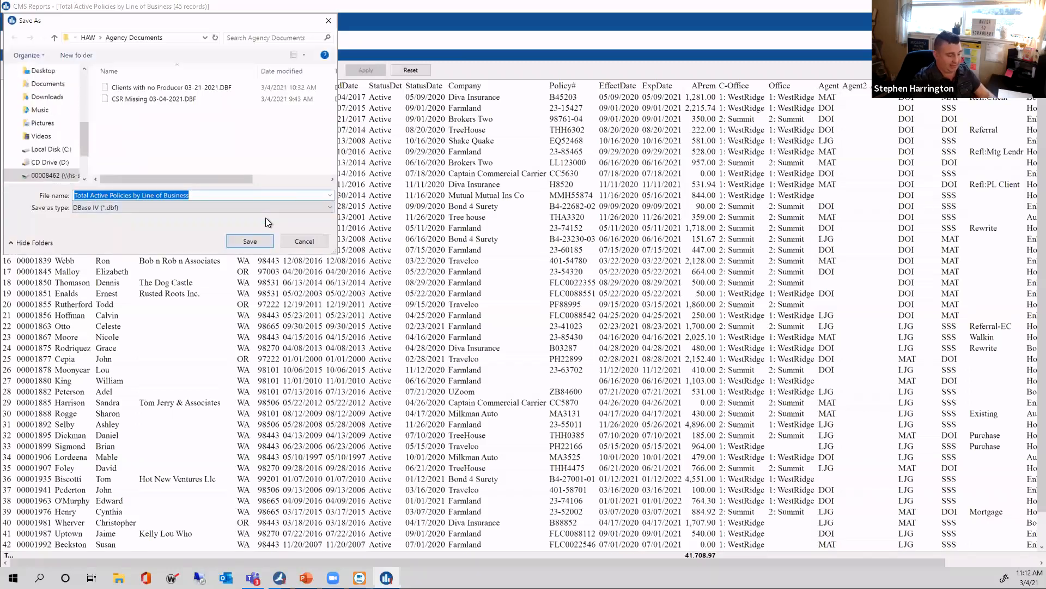
text(n)
key(BackSpace)
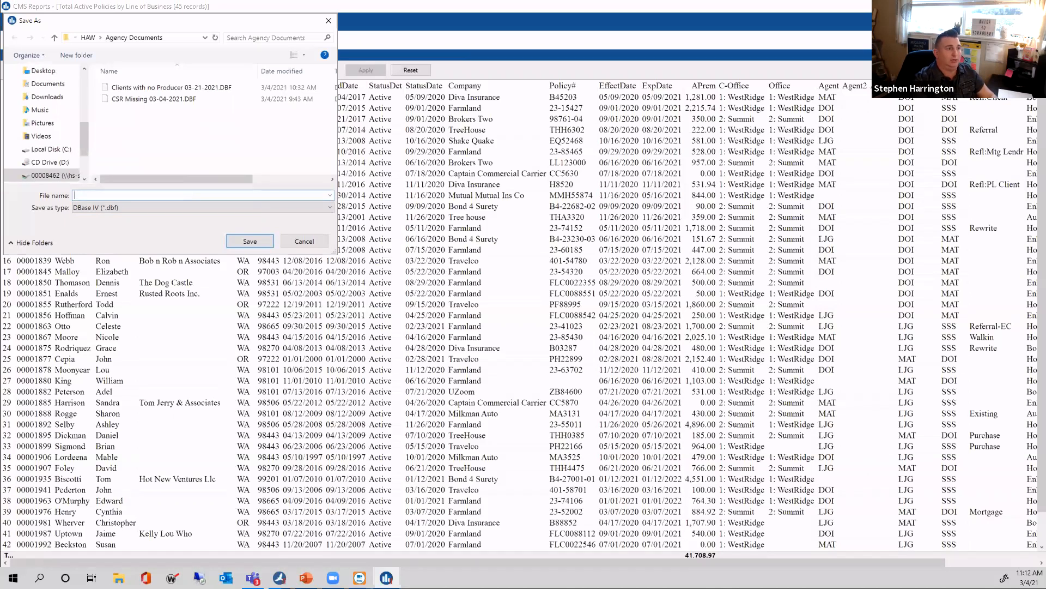
click(316, 241)
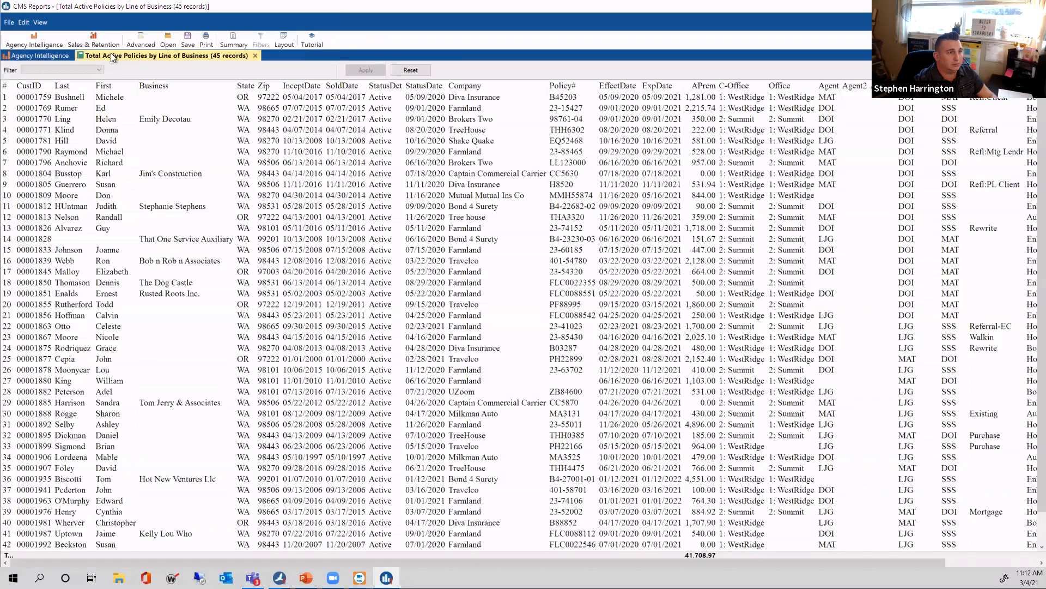
Save the report in Agency Documents as No Line of Business 03-04-21
click(188, 39)
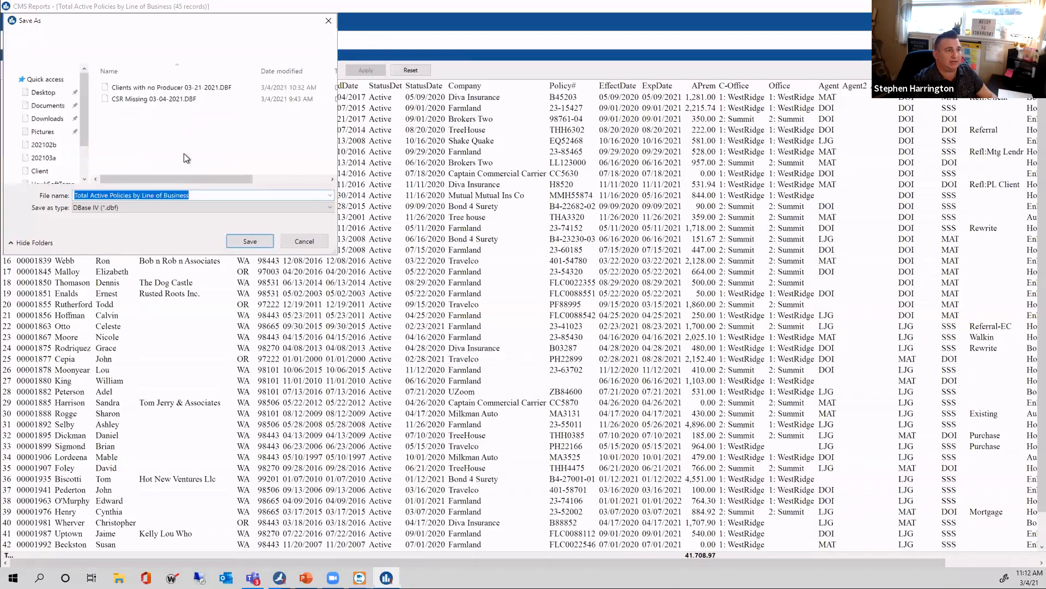
text(nO)
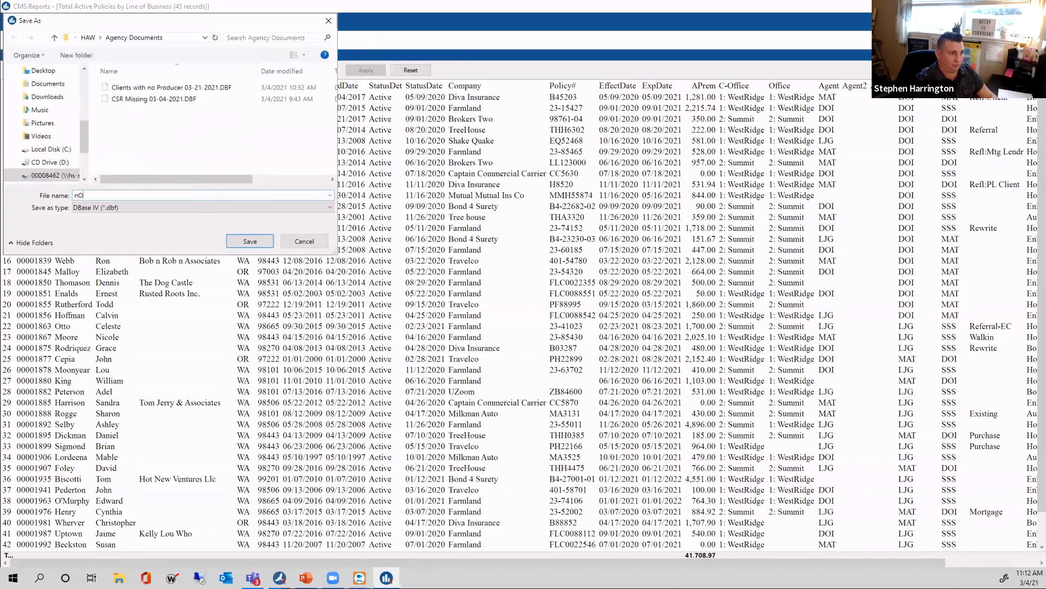
text( Line of BU)
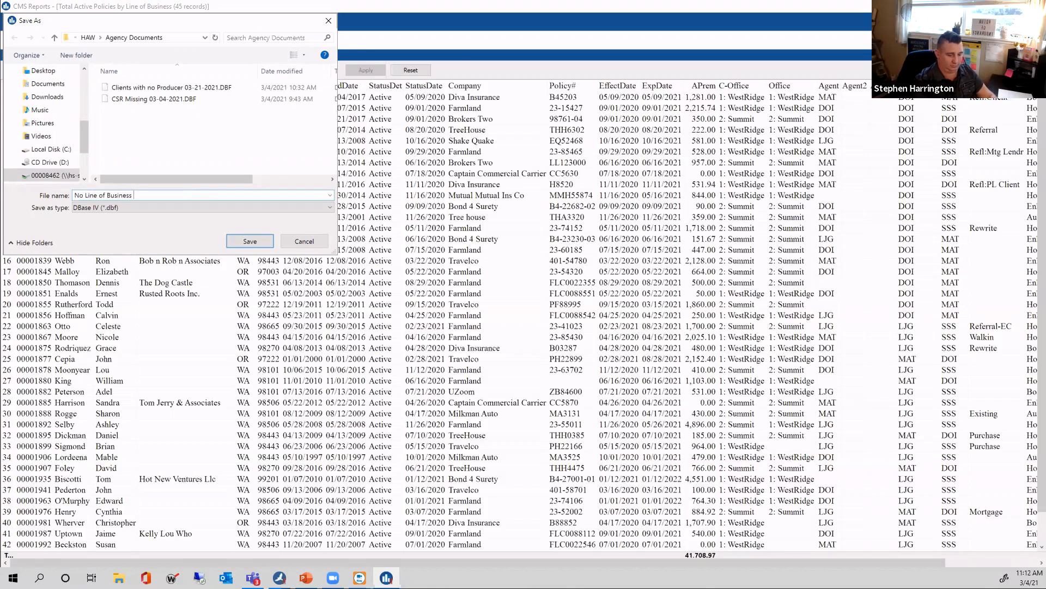
text(siness 03-04-21)
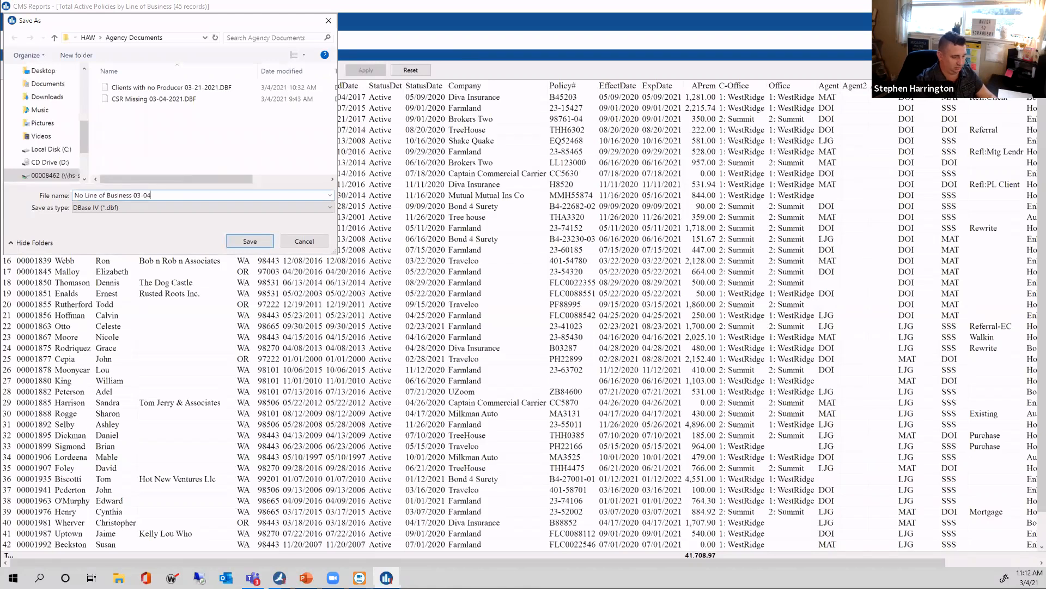
click(249, 241)
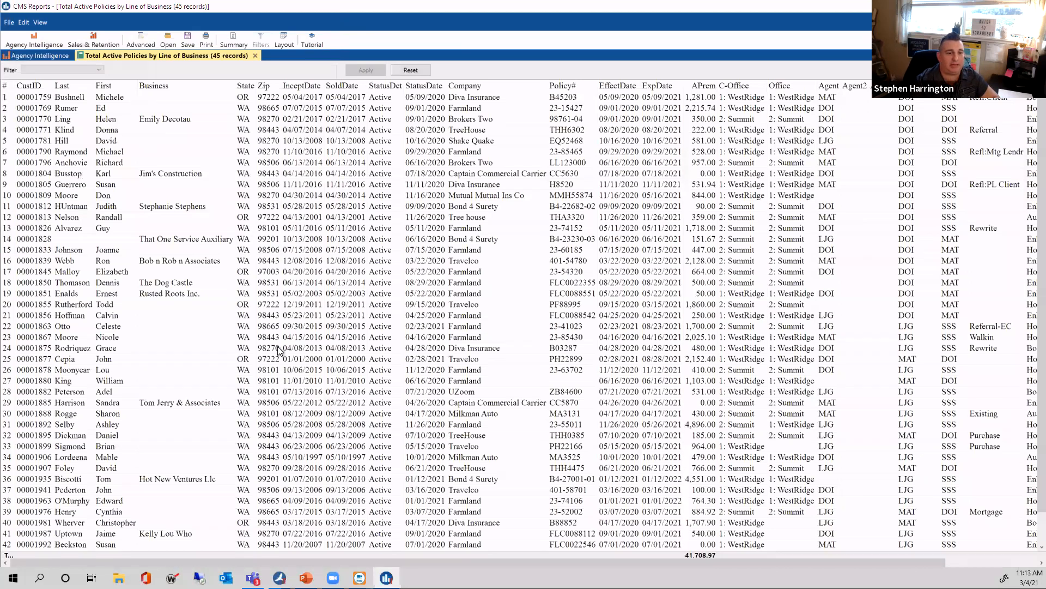
Sort the active policies report by PolTypeBas and open the saved No Line of Business 03-04-21 report
drag(496, 564, 915, 551)
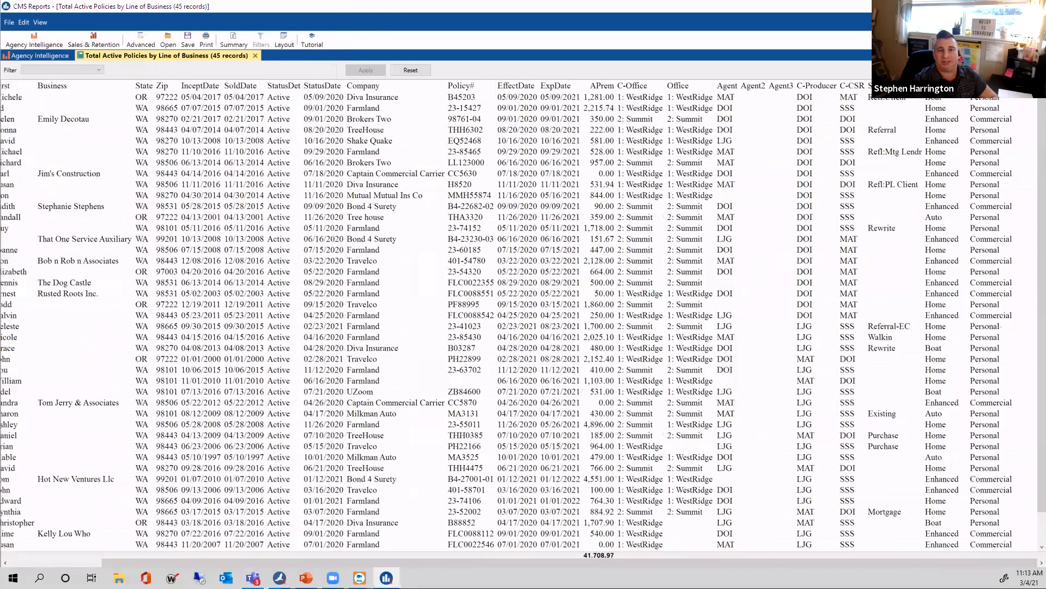
click(935, 85)
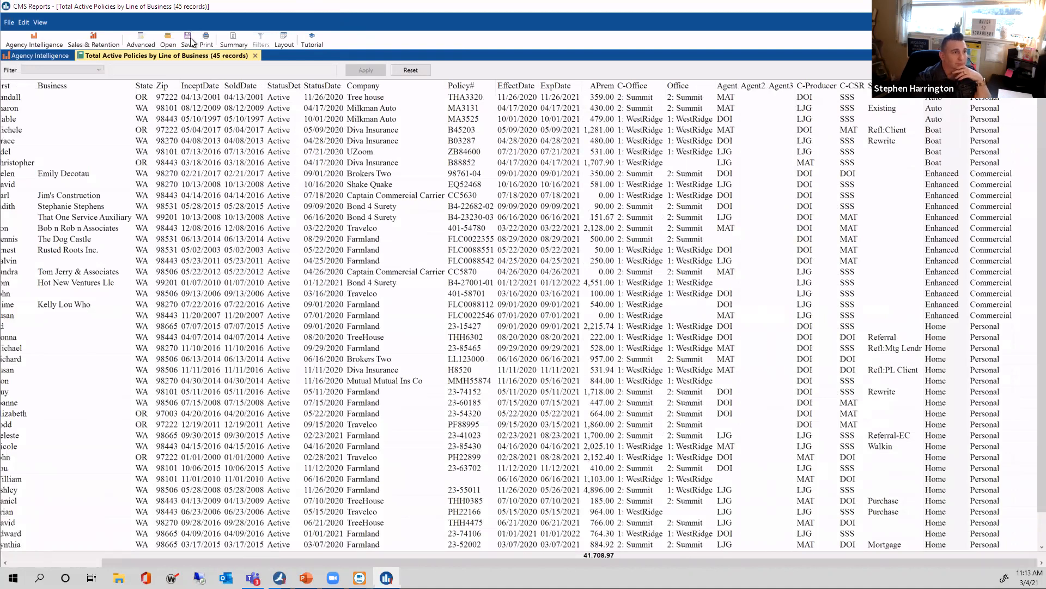
click(164, 41)
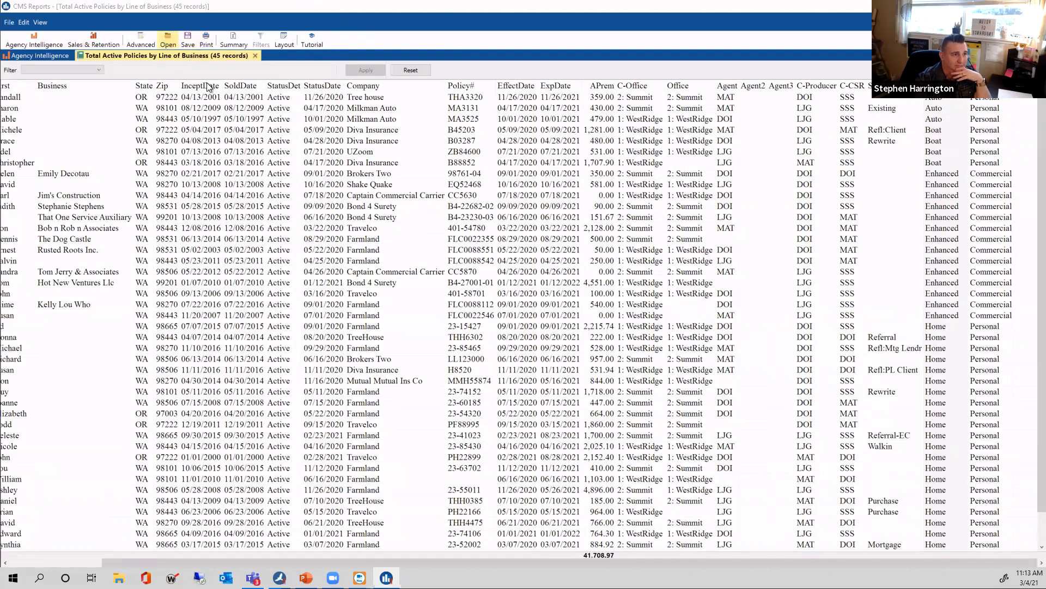
double_click(162, 111)
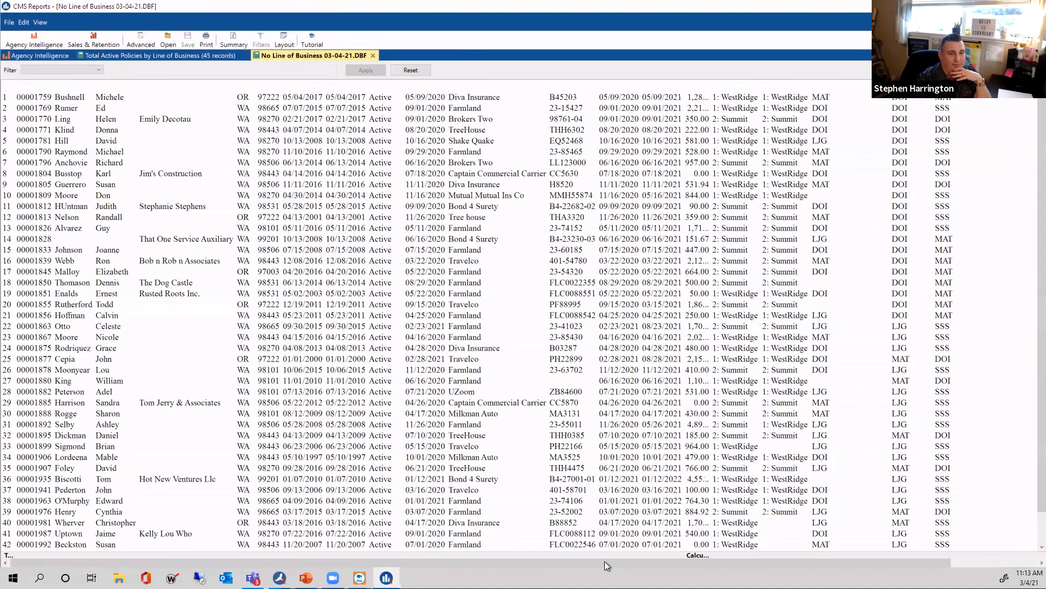
Sort the saved No Line of Business report by application type, followed by PolTypeBas
drag(872, 563, 962, 562)
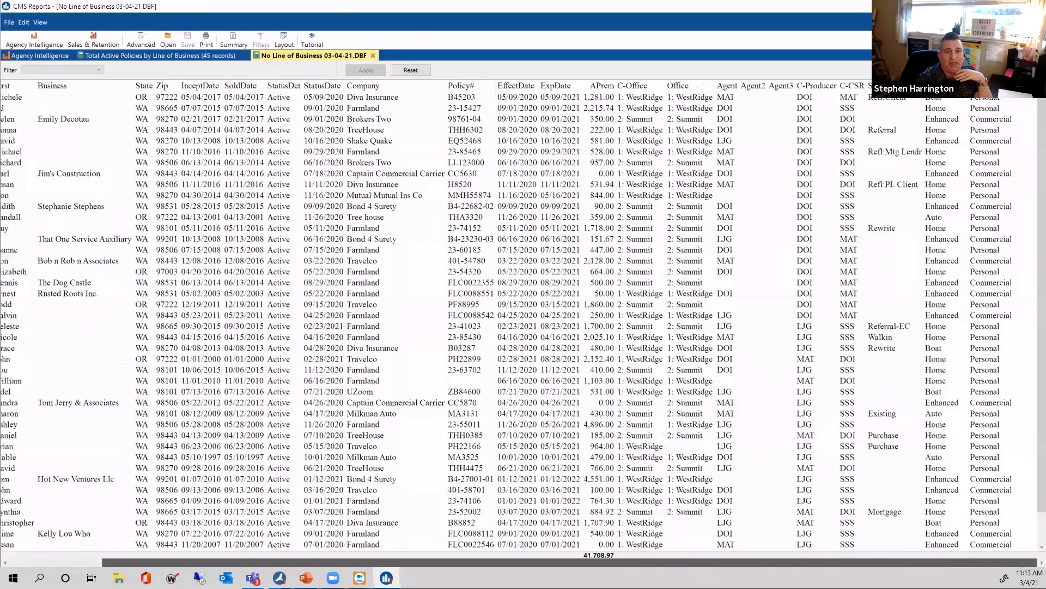
click(990, 86)
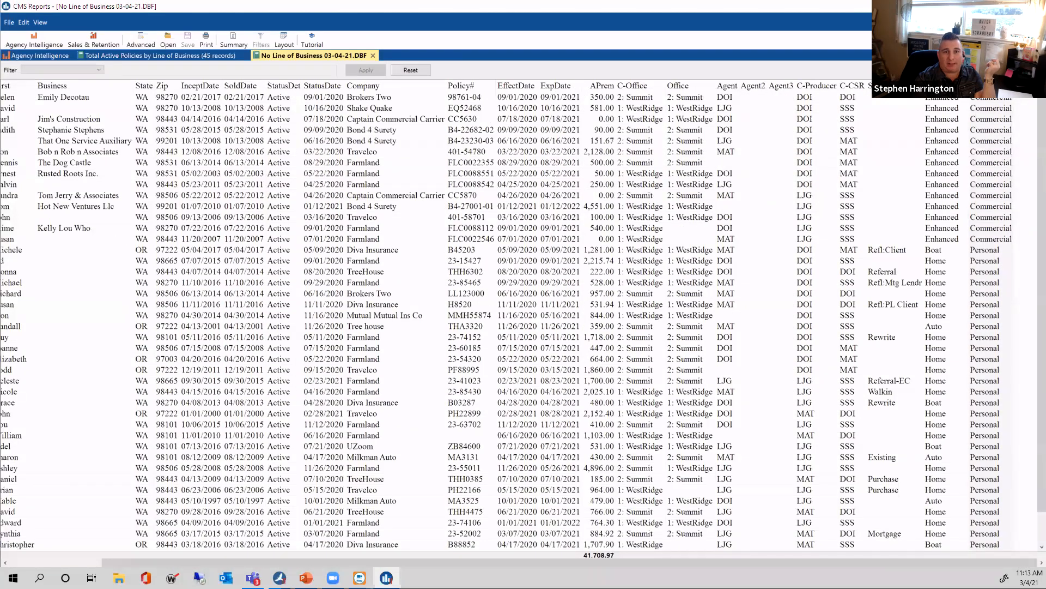
click(940, 86)
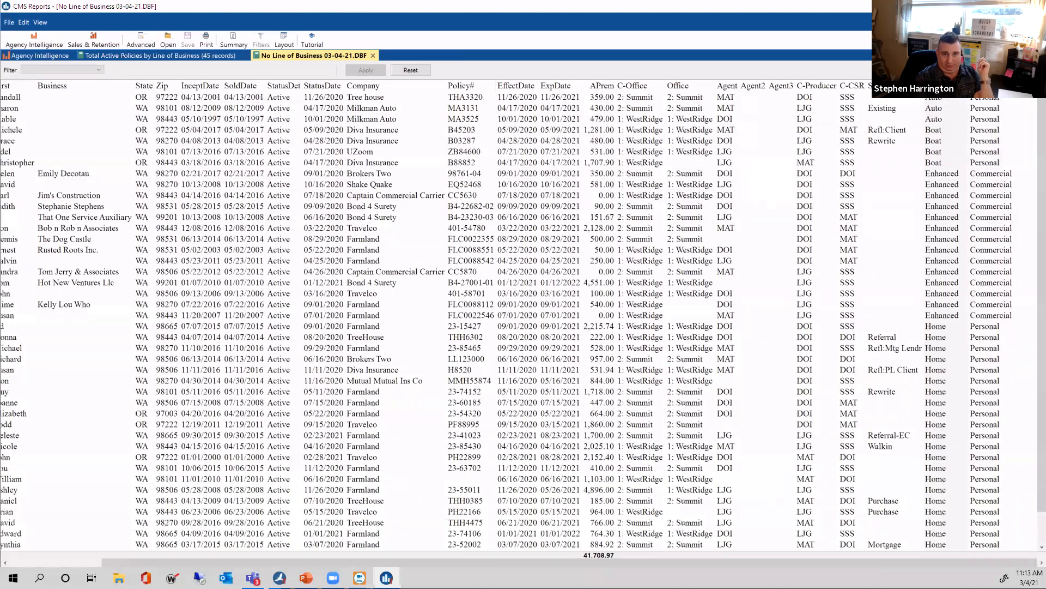
Create a new report from the three Auto policies in the sorted list
click(936, 98)
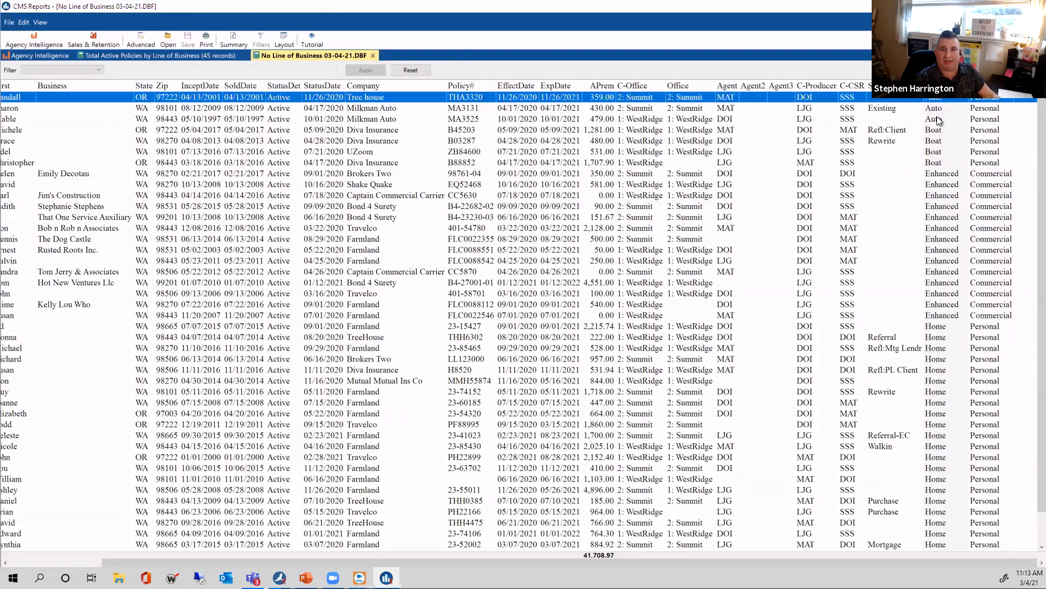
shift+click(938, 119)
right_click(936, 114)
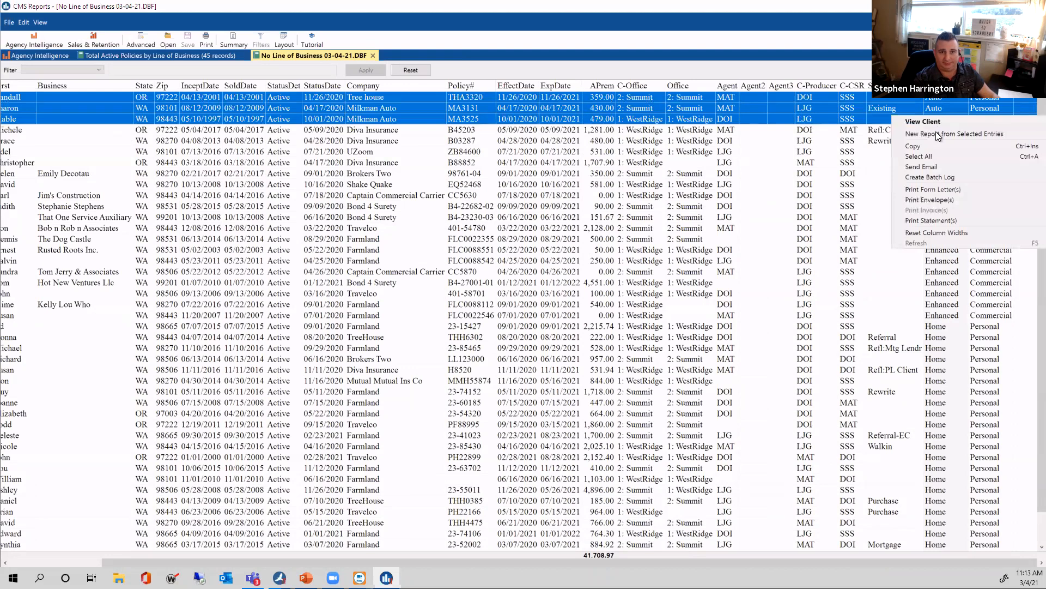
click(943, 135)
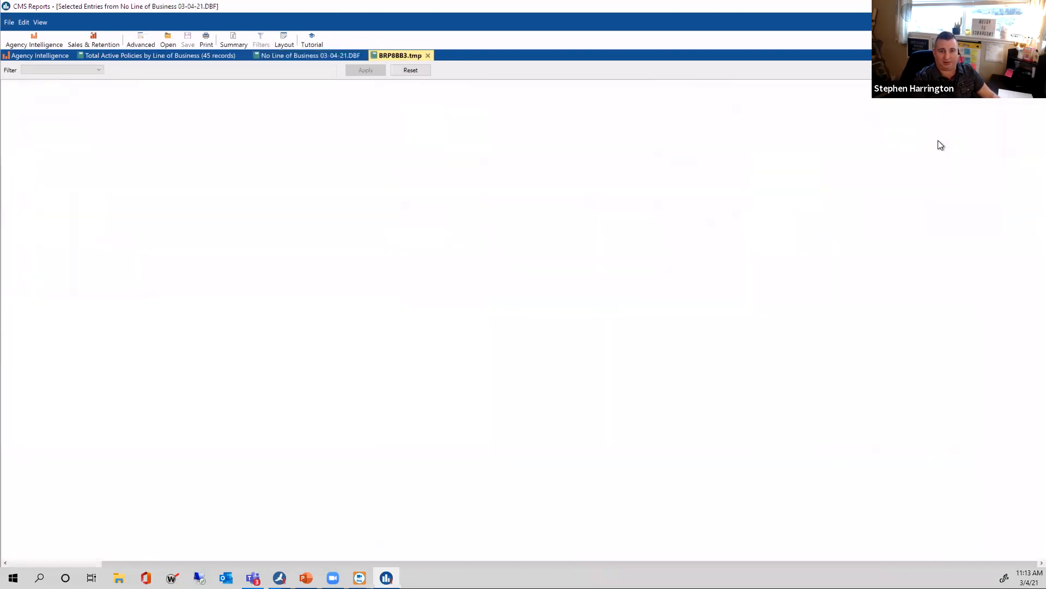
Replace the line of business of the selected Auto policies with AUTOP using Data Replace, and close their report
click(9, 22)
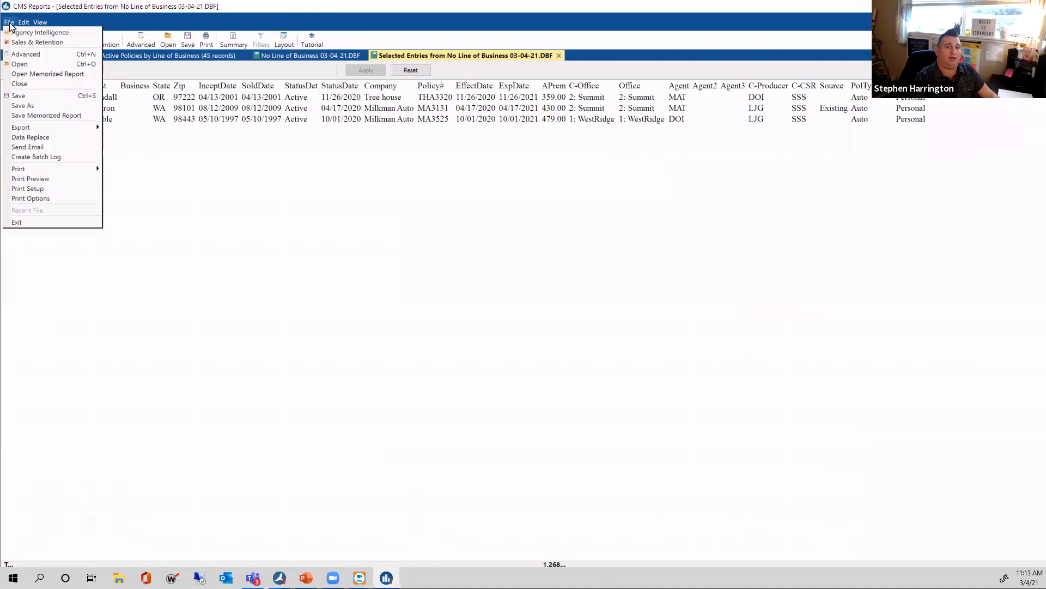
click(26, 144)
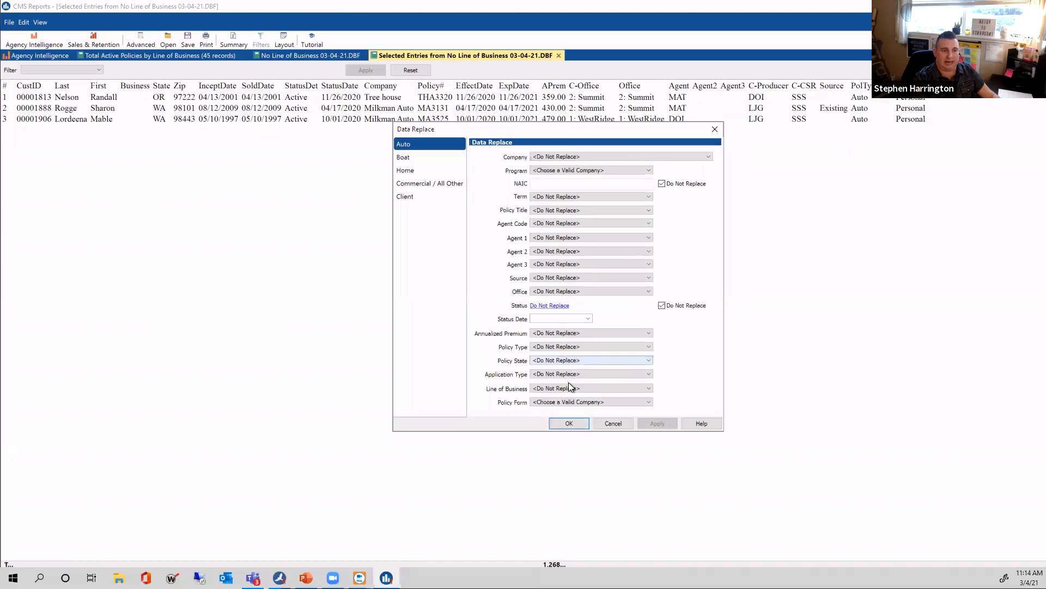
click(567, 388)
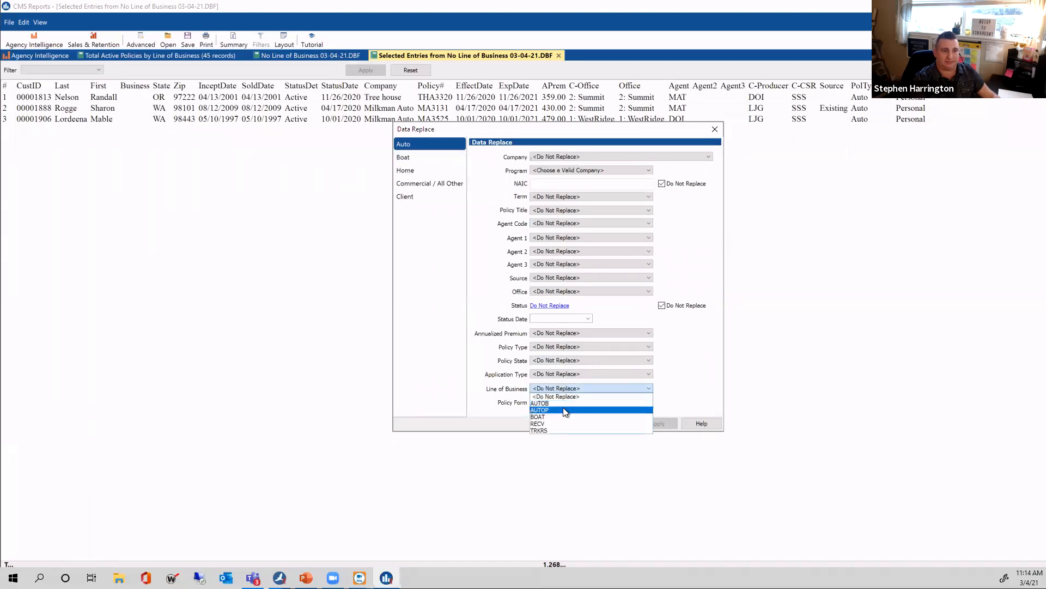
click(563, 409)
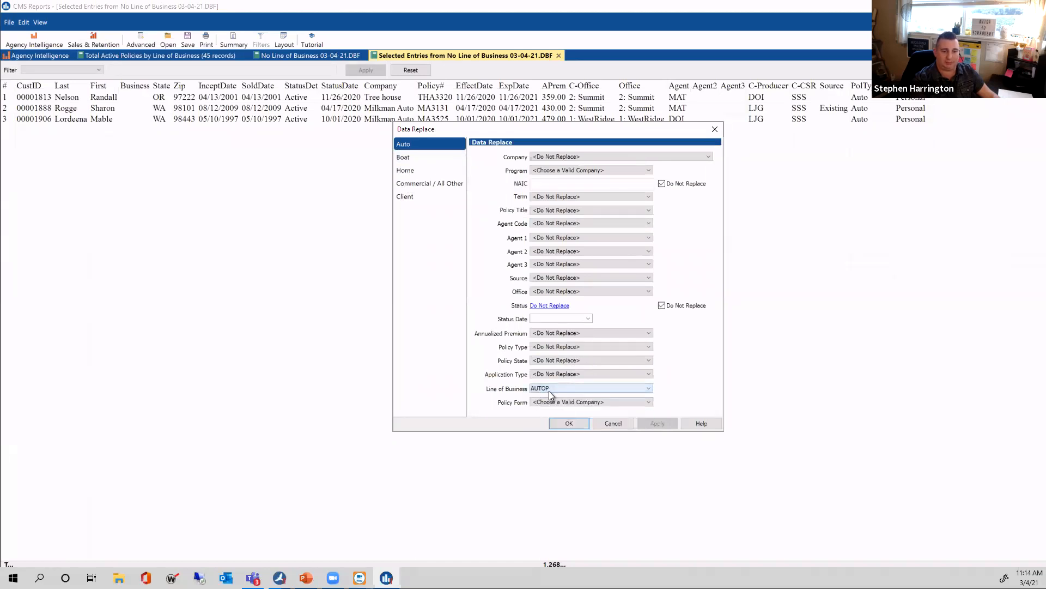
click(567, 424)
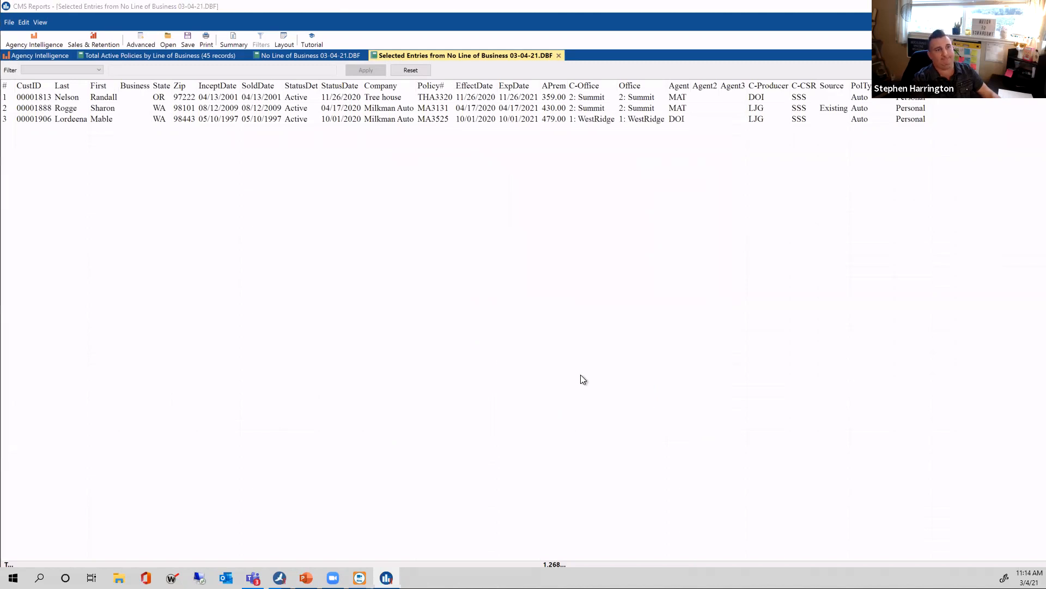
click(564, 323)
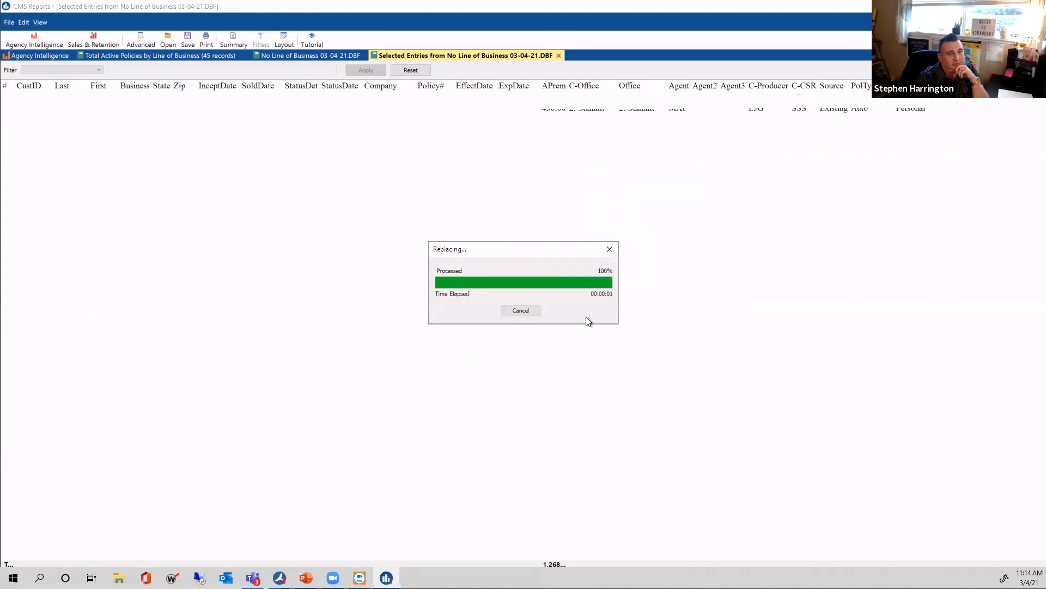
click(601, 315)
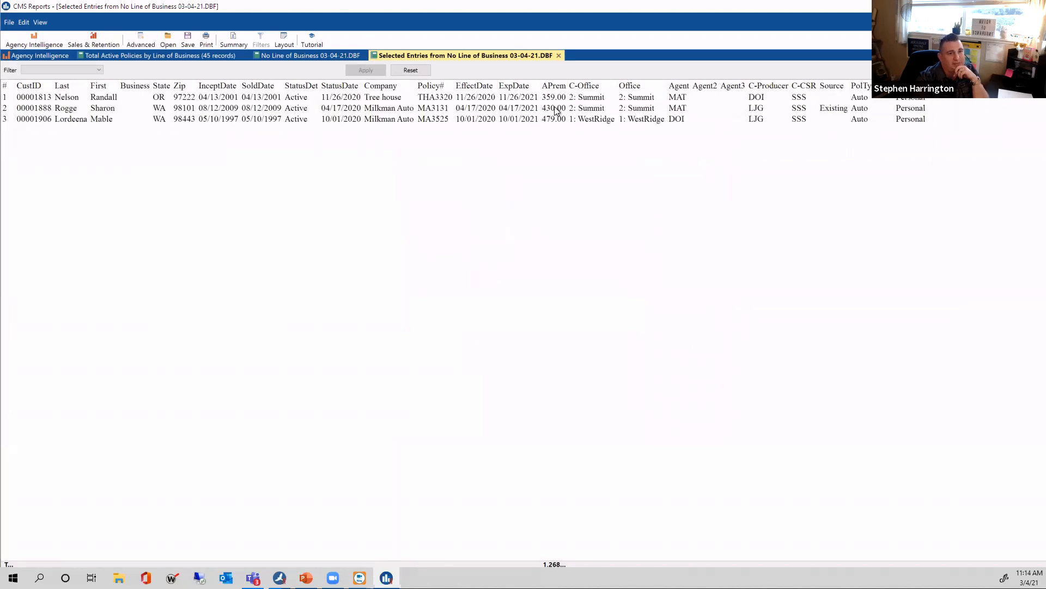
click(560, 55)
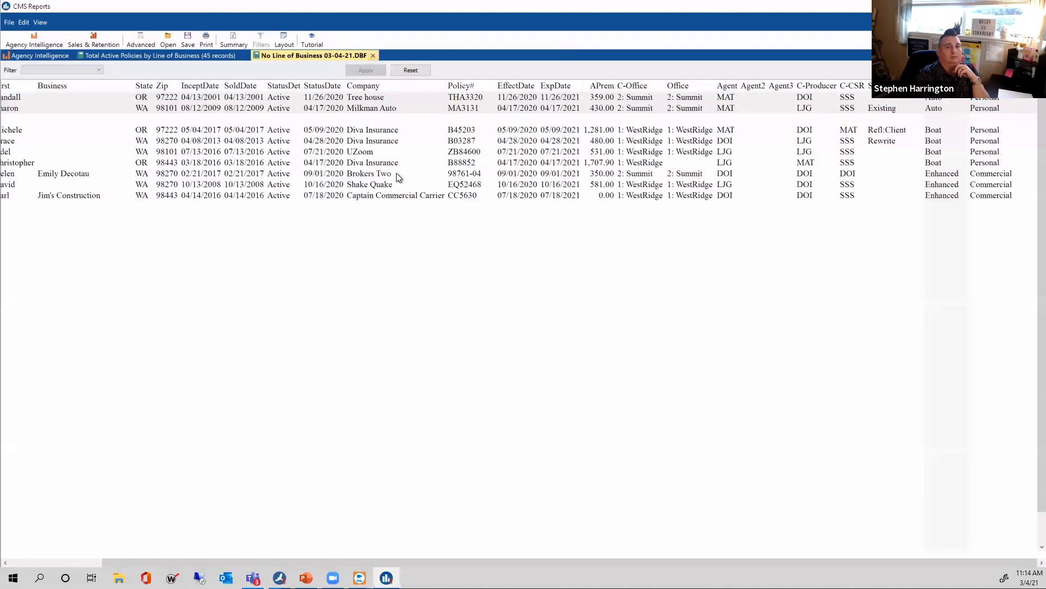
click(926, 129)
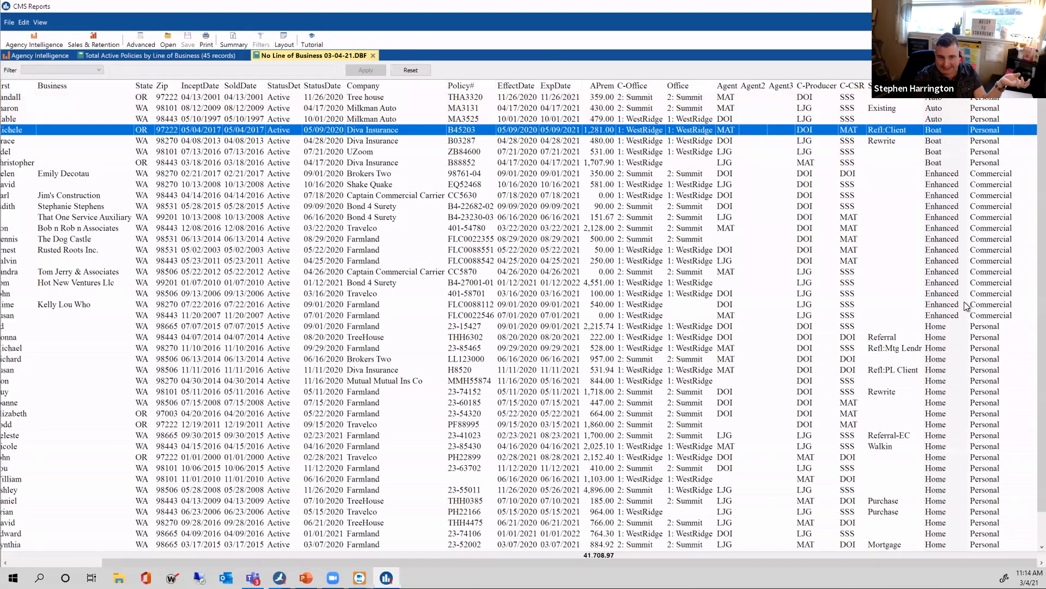
scroll(965, 303, down, 1)
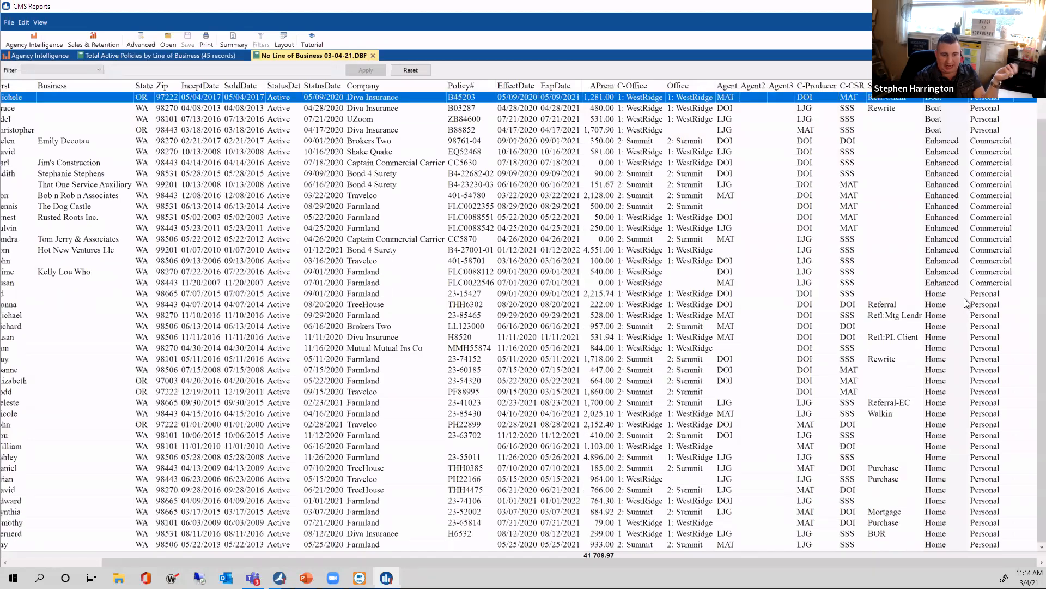
scroll(961, 297, up, 1)
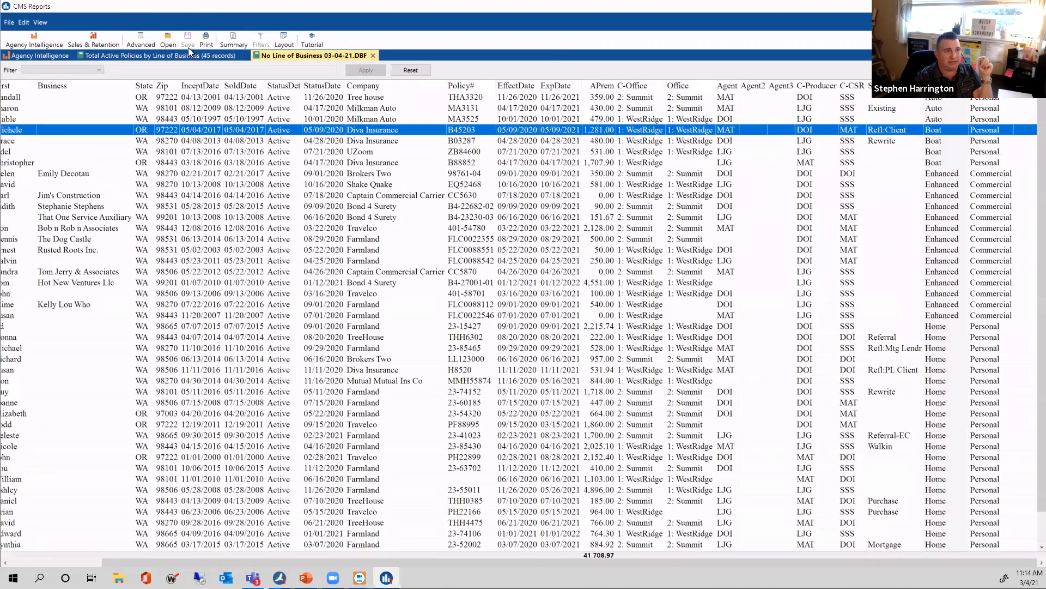
Create a summary of the No Line of Business report by PolTypeBas
click(233, 36)
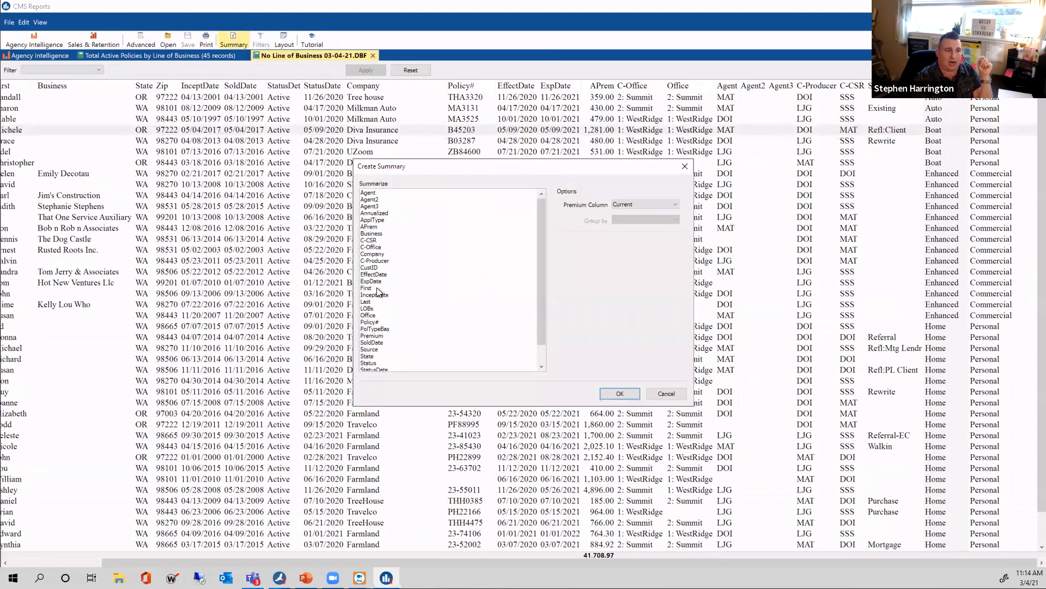
click(384, 329)
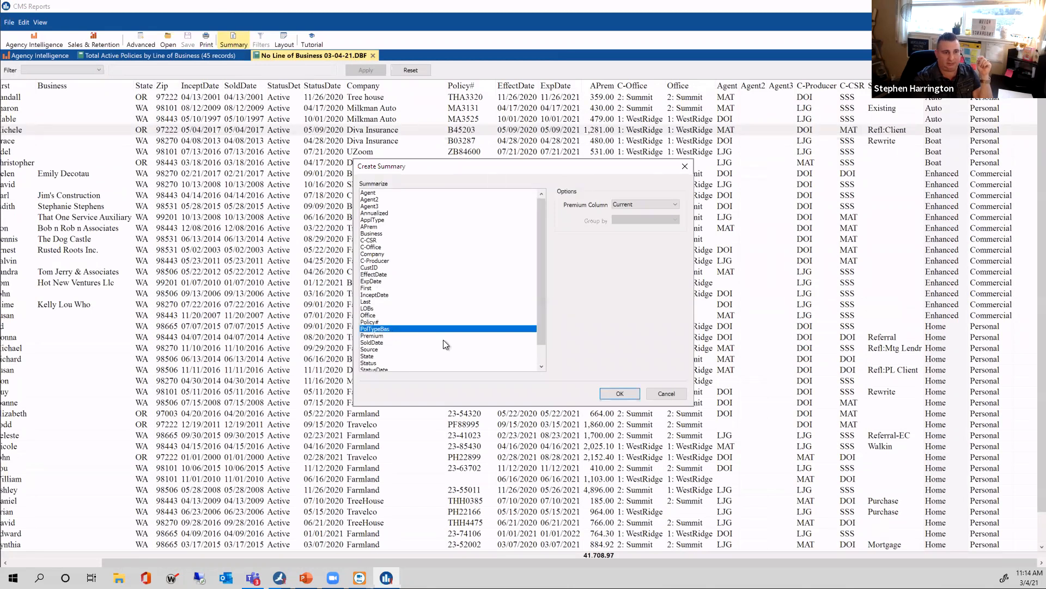
click(623, 390)
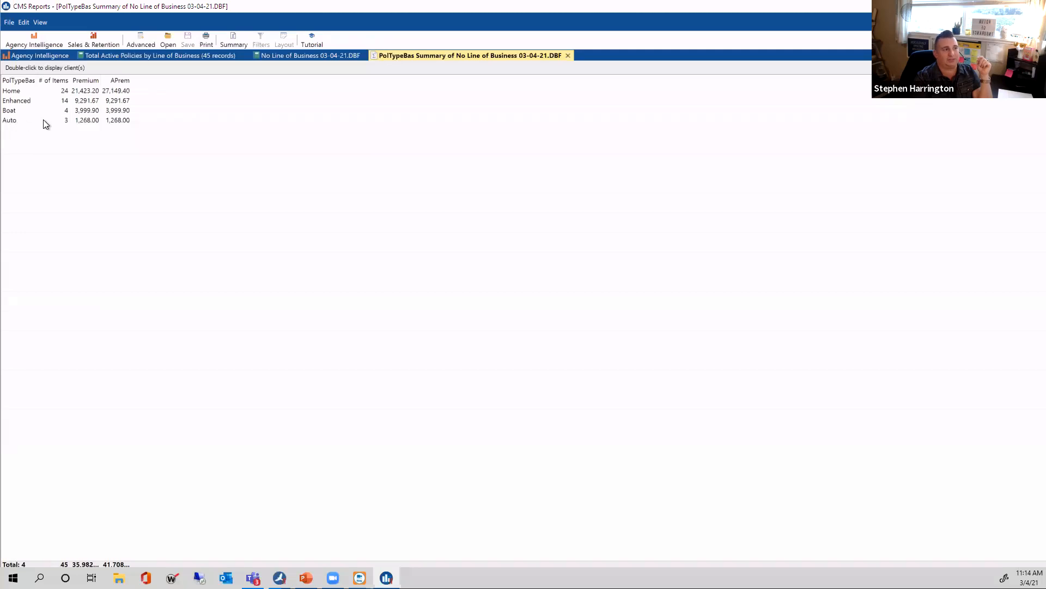
Open the Auto policies and the Boat policies from the PolTypeBas summary as separate reports
double_click(21, 122)
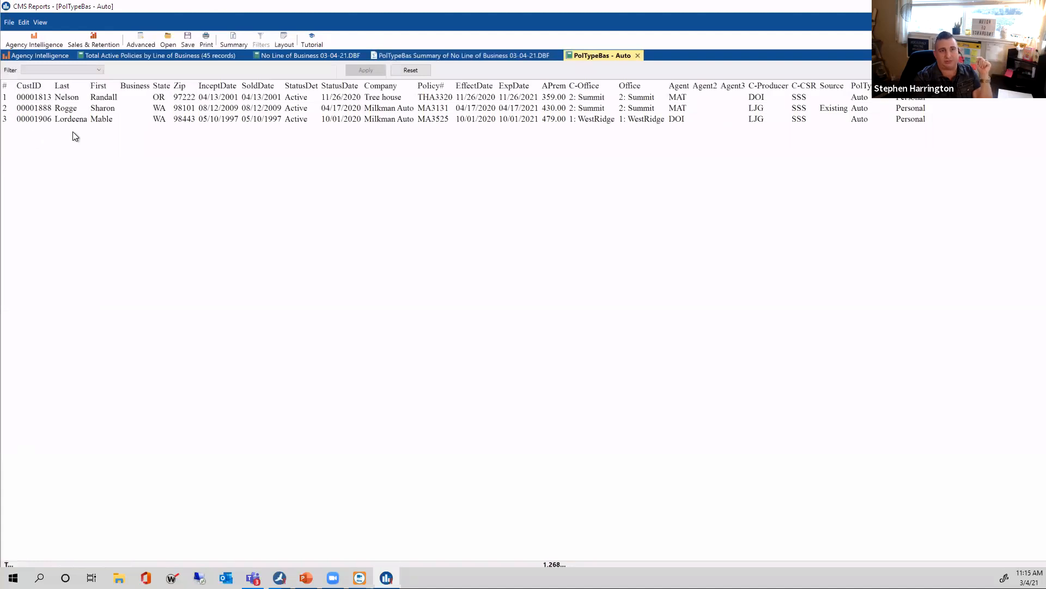
click(406, 56)
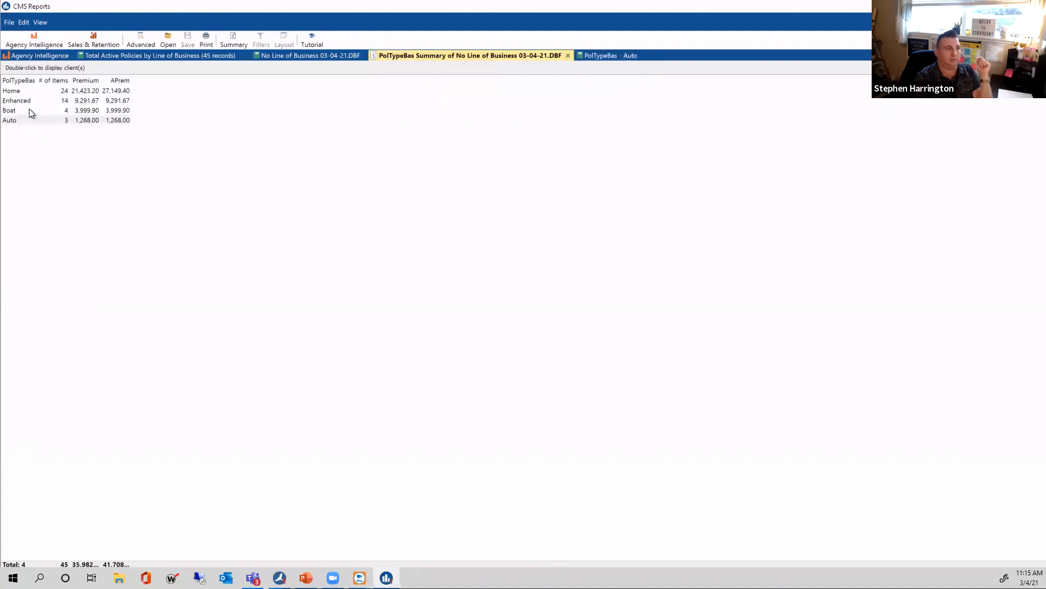
double_click(13, 111)
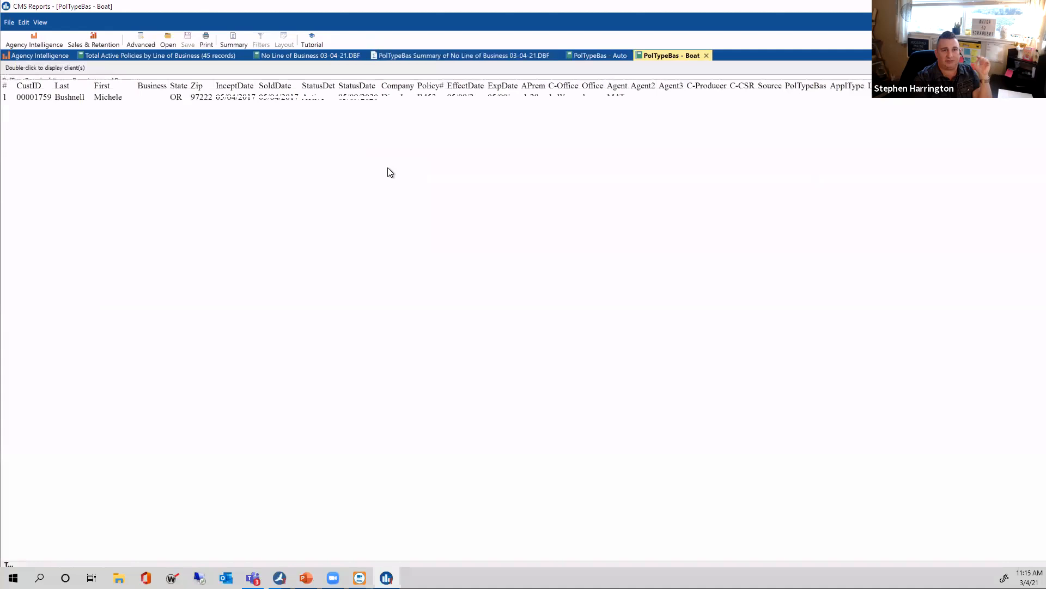
Open the Home policies and the Enhanced policies from the PolTypeBas summary as separate reports
click(590, 57)
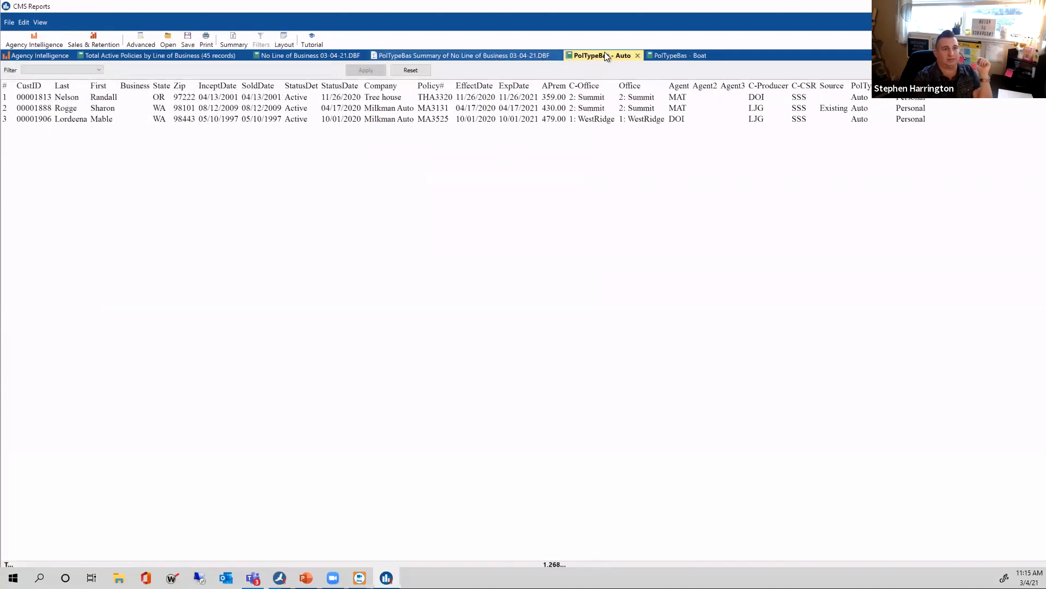
click(440, 54)
double_click(18, 90)
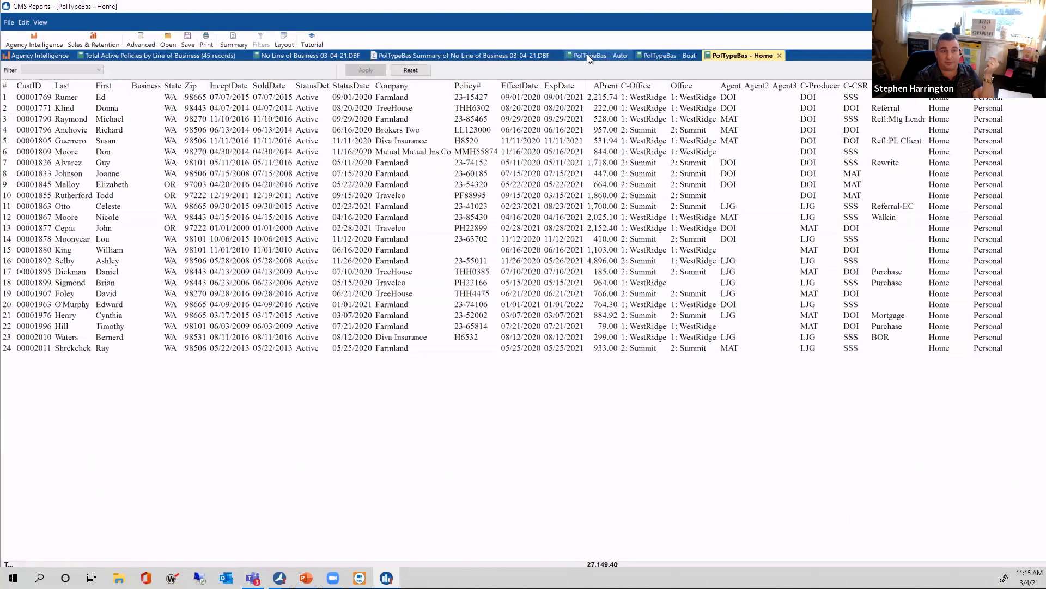
click(587, 54)
click(506, 56)
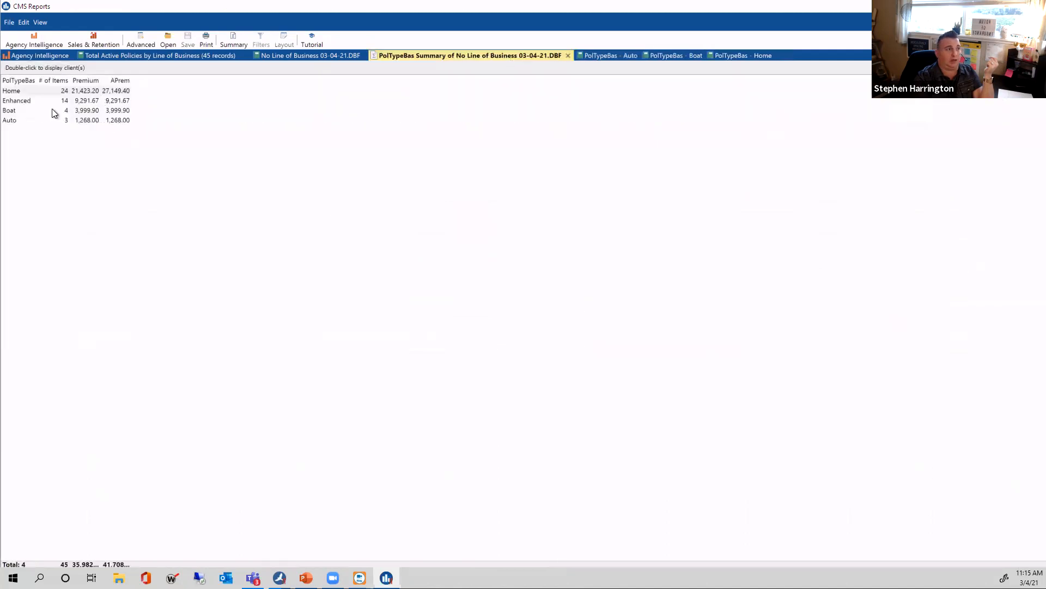
double_click(32, 100)
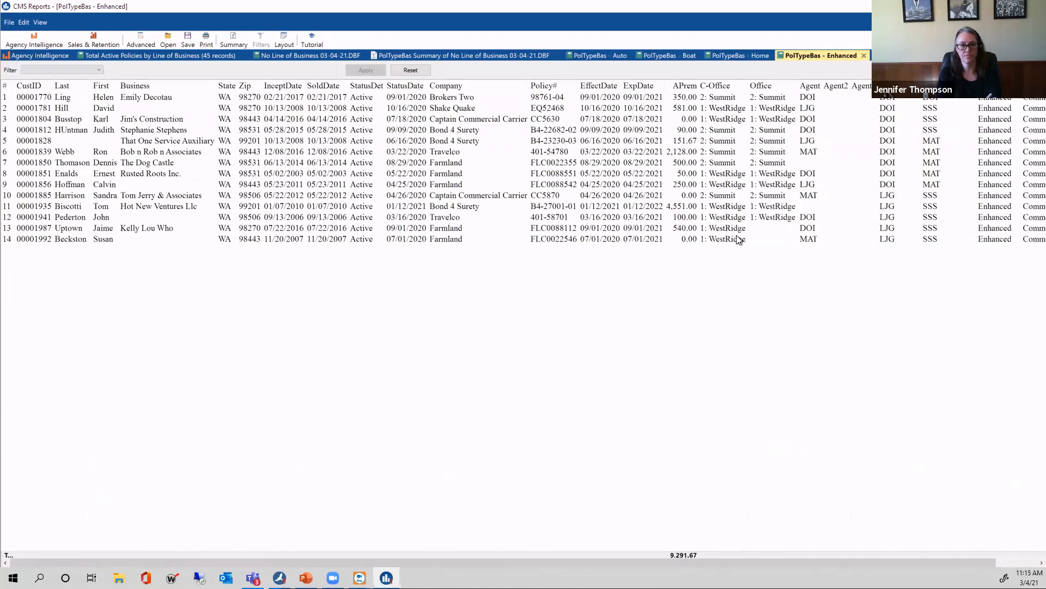
Close the Enhanced, Home, Boat and Auto policy reports and the PolTypeBas summary
click(864, 55)
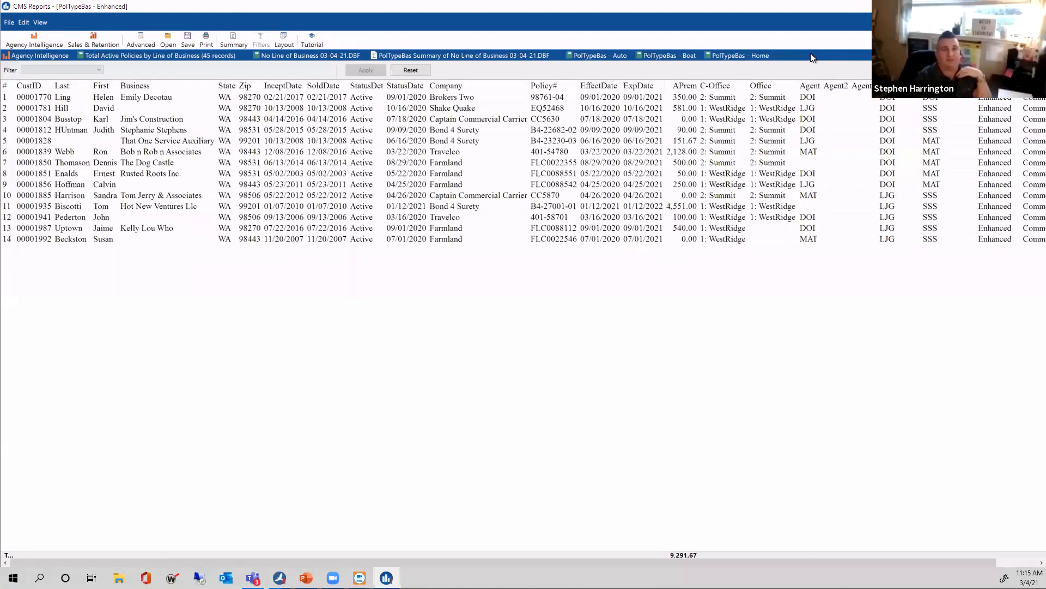
click(781, 55)
click(707, 56)
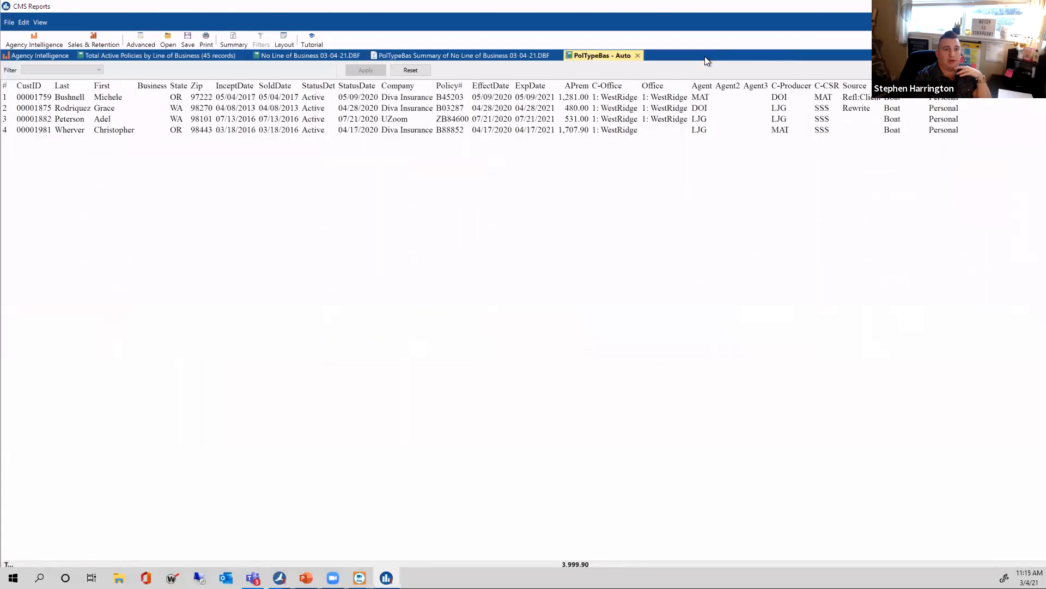
click(637, 56)
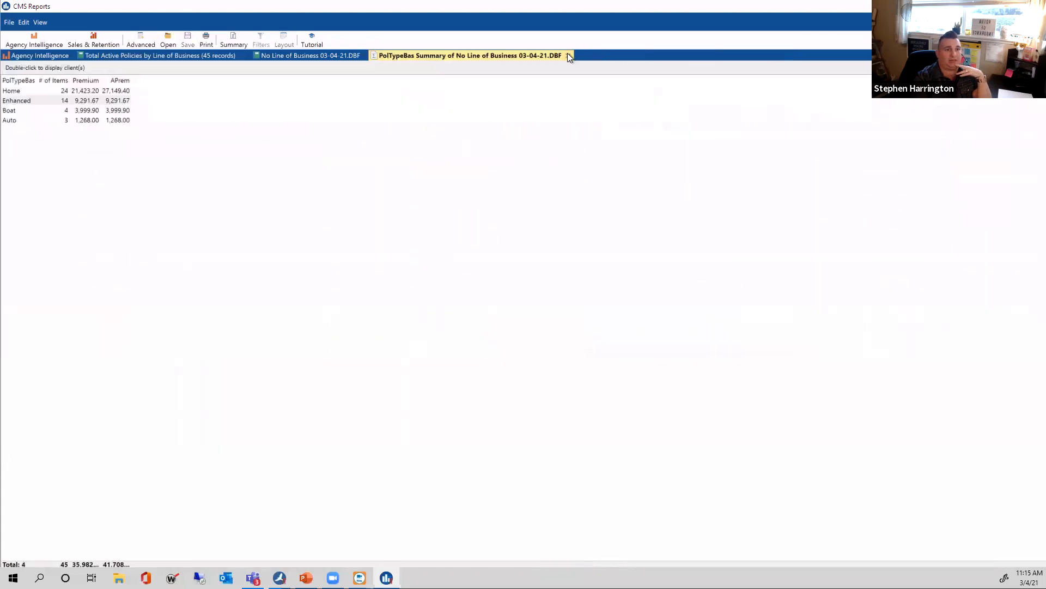
click(564, 56)
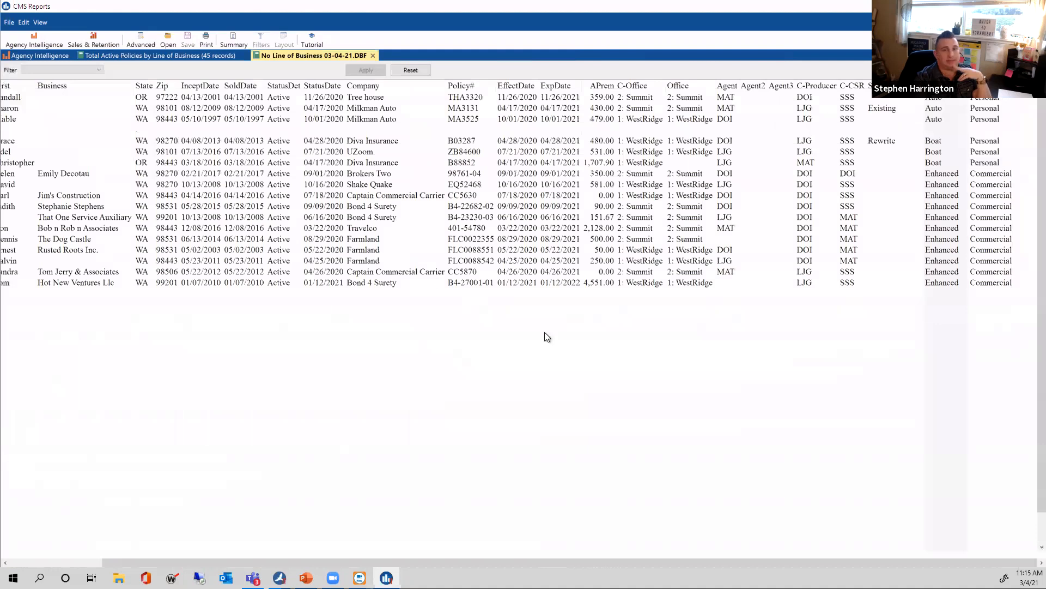
Summarize the No Line of Business report by PolTypeBas and open its Home policies as a report
scroll(581, 343, down, 1)
scroll(575, 327, up, 1)
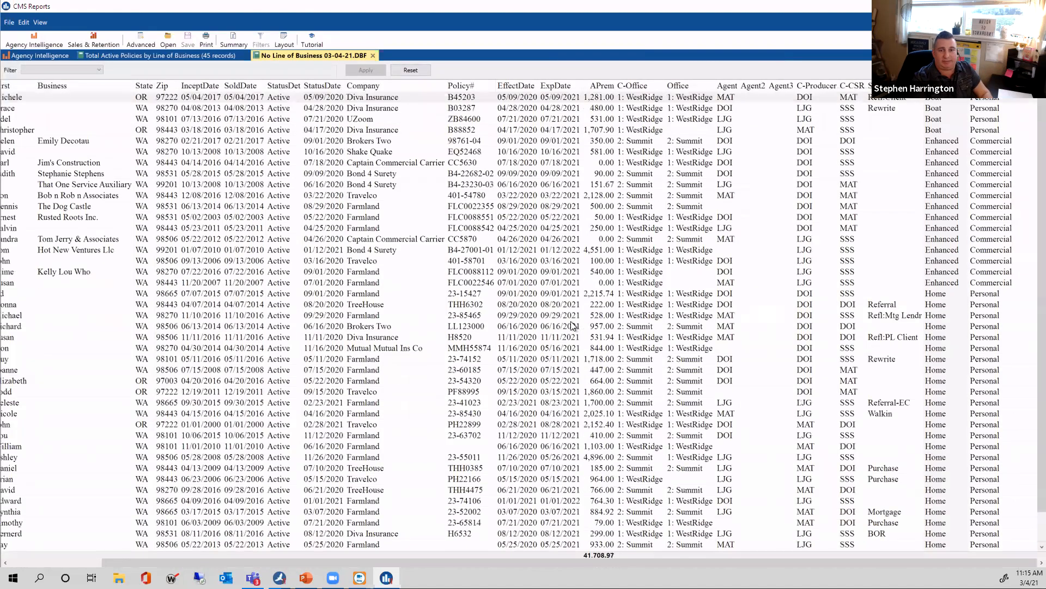
click(230, 38)
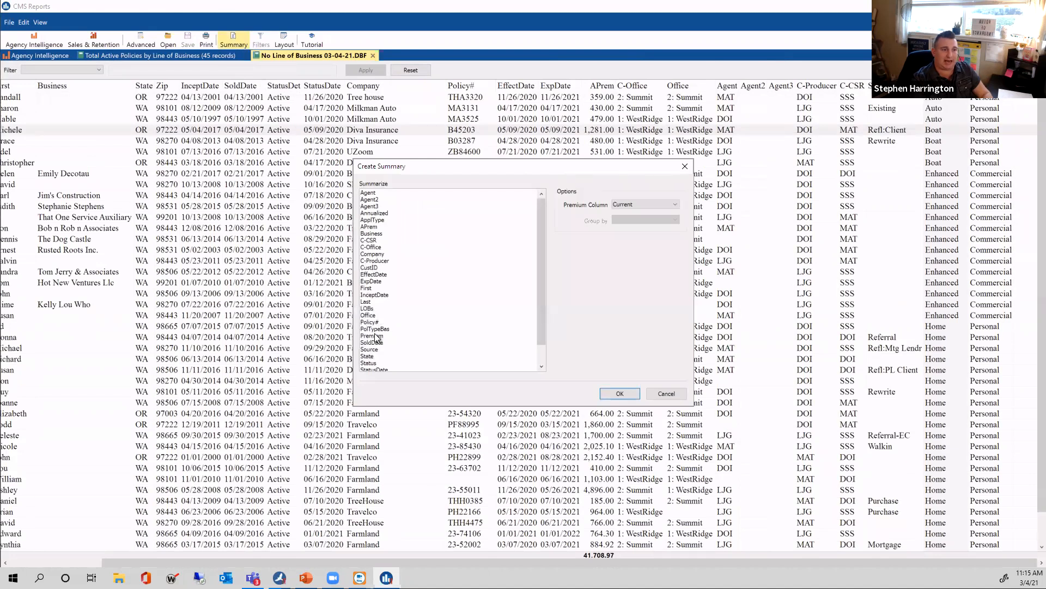
double_click(379, 330)
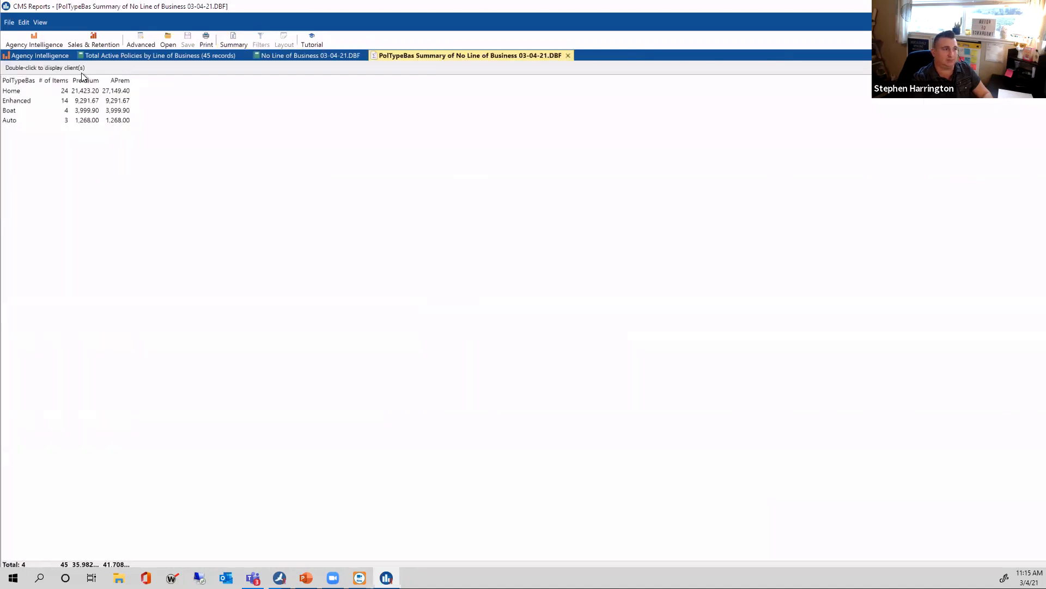
click(57, 92)
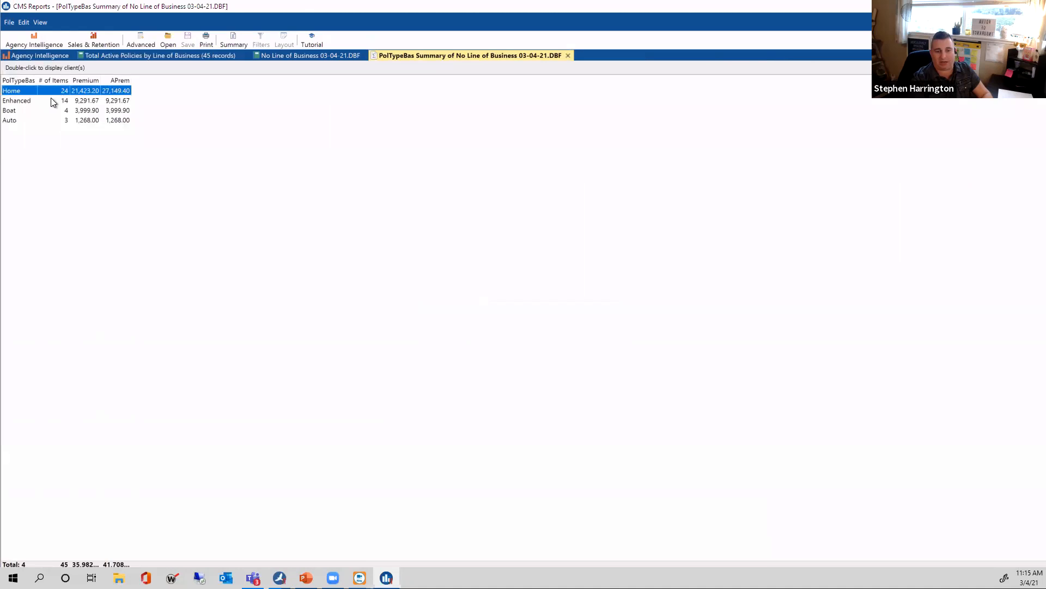
double_click(60, 91)
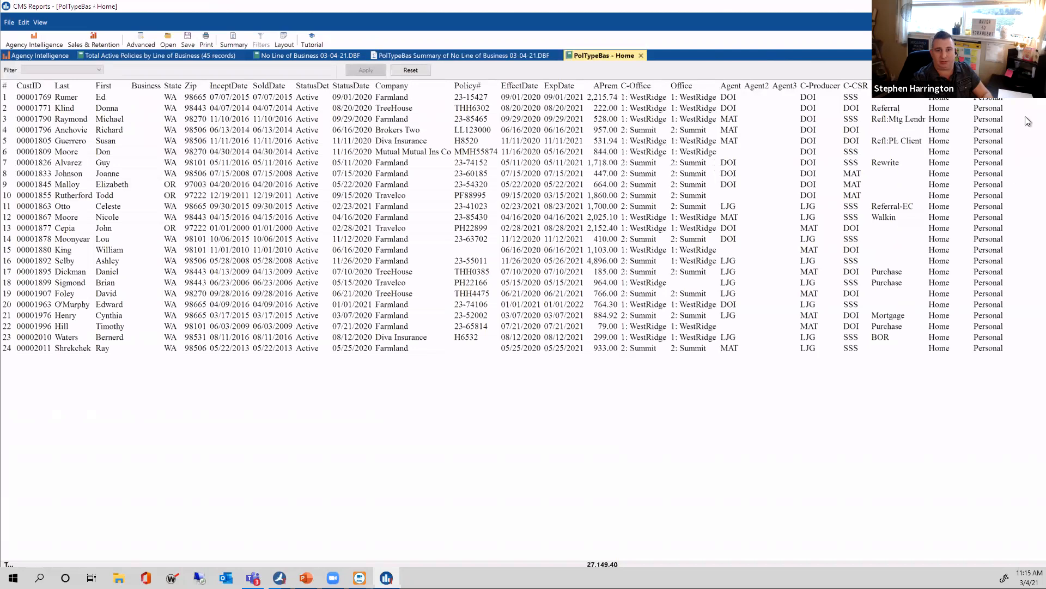
Replace the line of business of the reported Home policies with HOME using Data Replace for the Home policy type
click(9, 23)
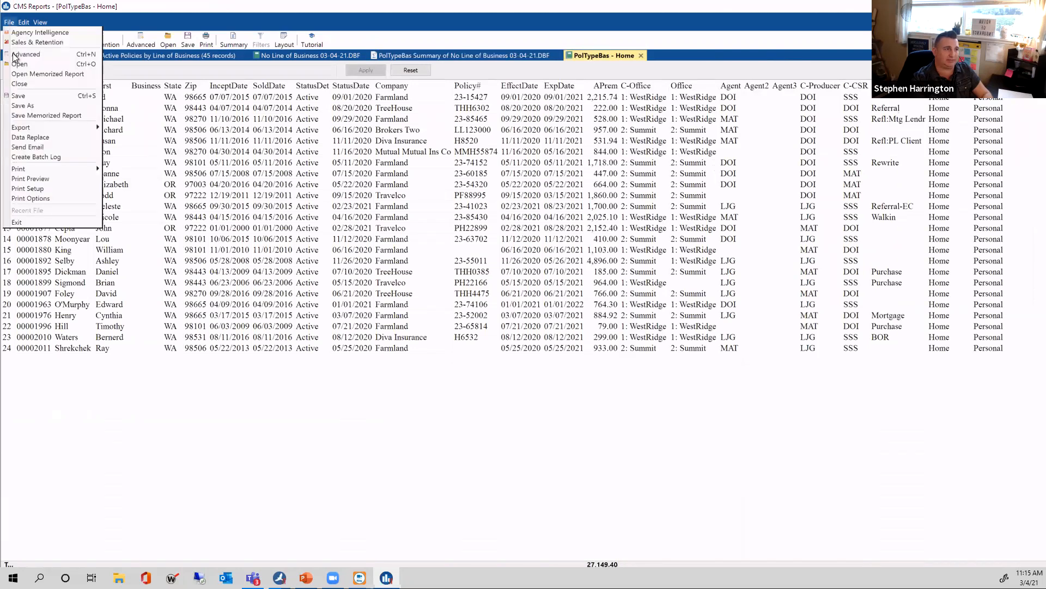
click(36, 136)
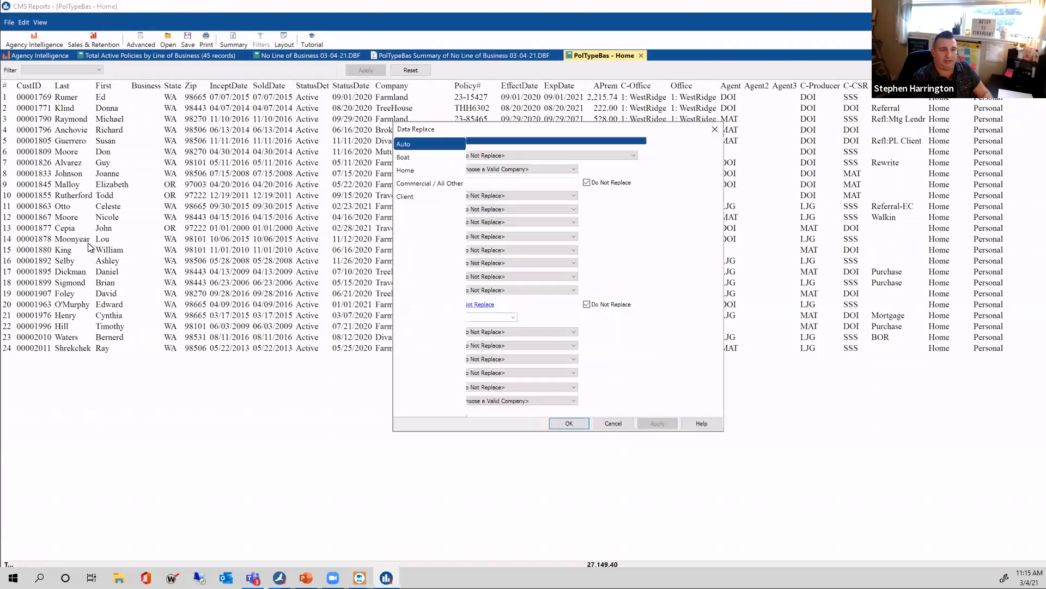
click(416, 170)
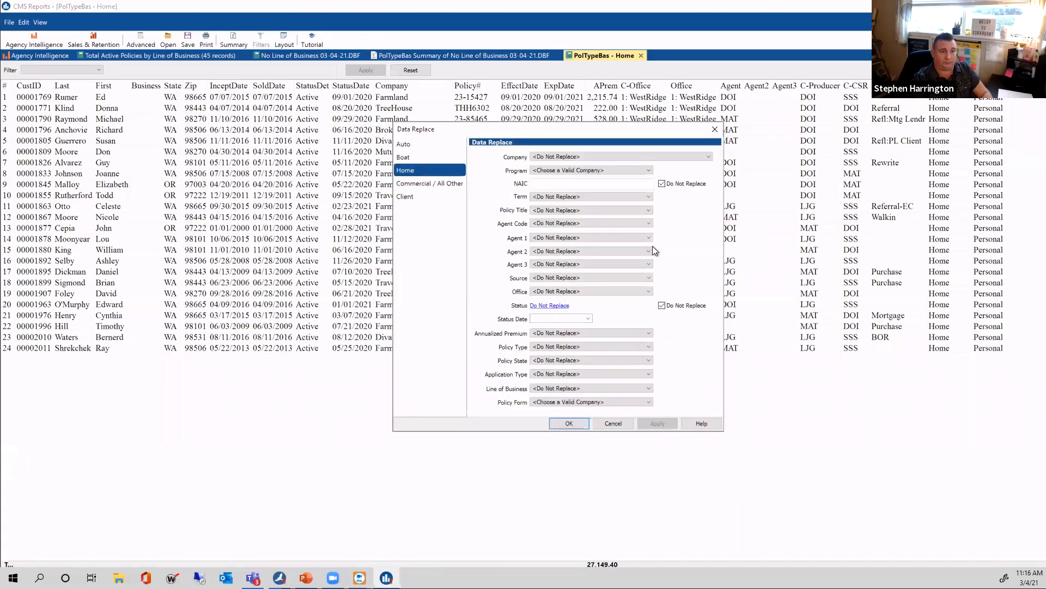
click(567, 388)
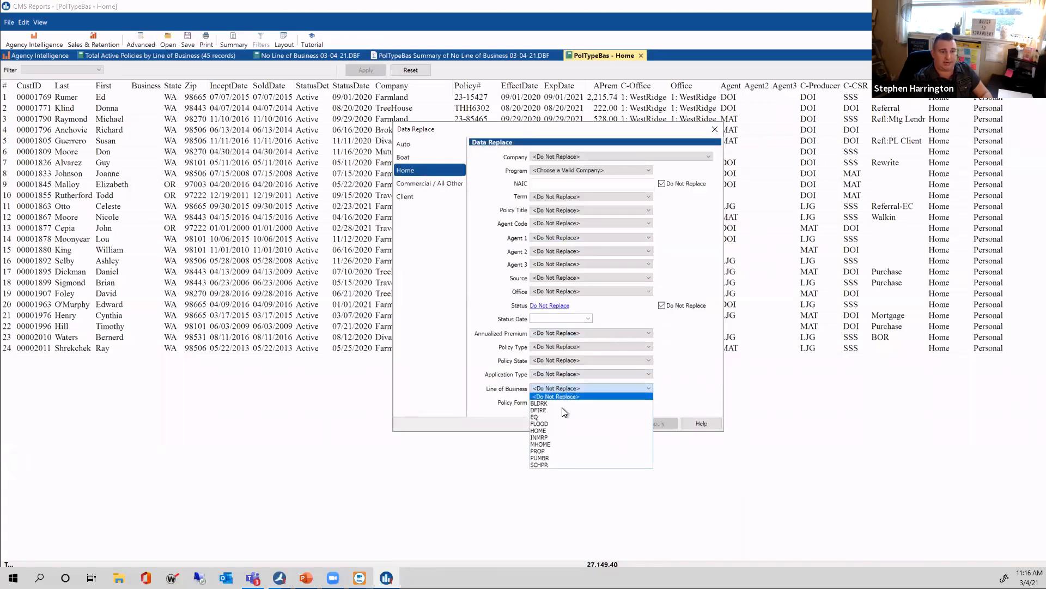
click(563, 431)
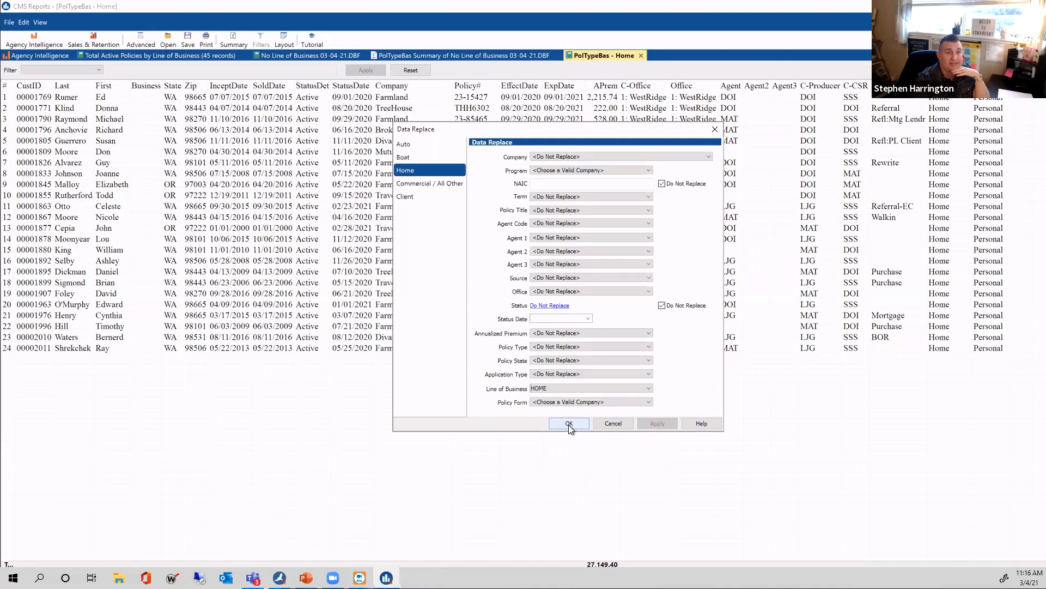
click(568, 424)
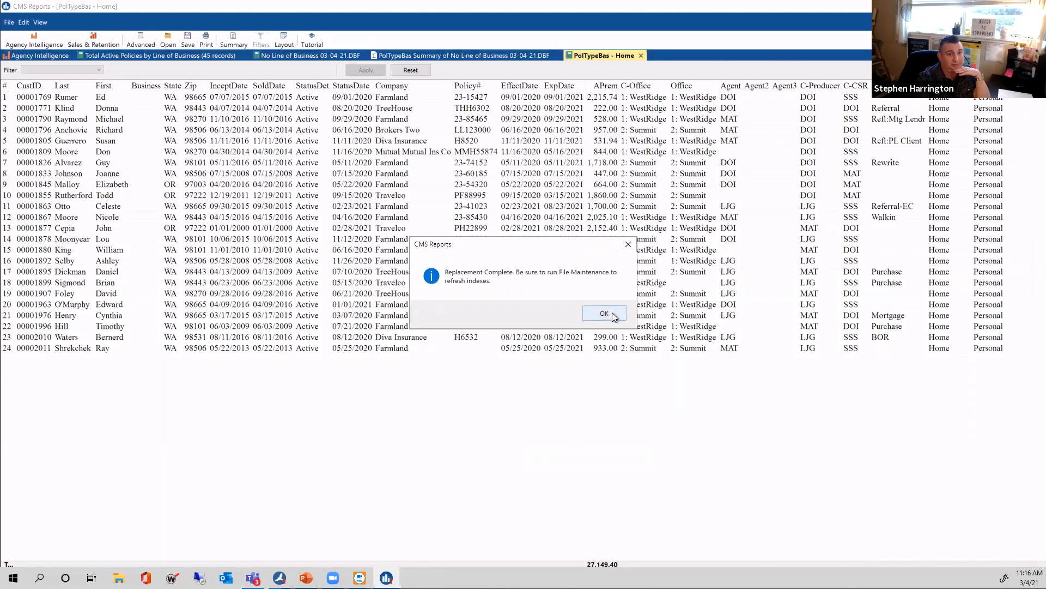
click(612, 312)
Close the Home report, the PolTypeBas summary and the remaining policy reports, leaving only Agency Intelligence open
click(641, 56)
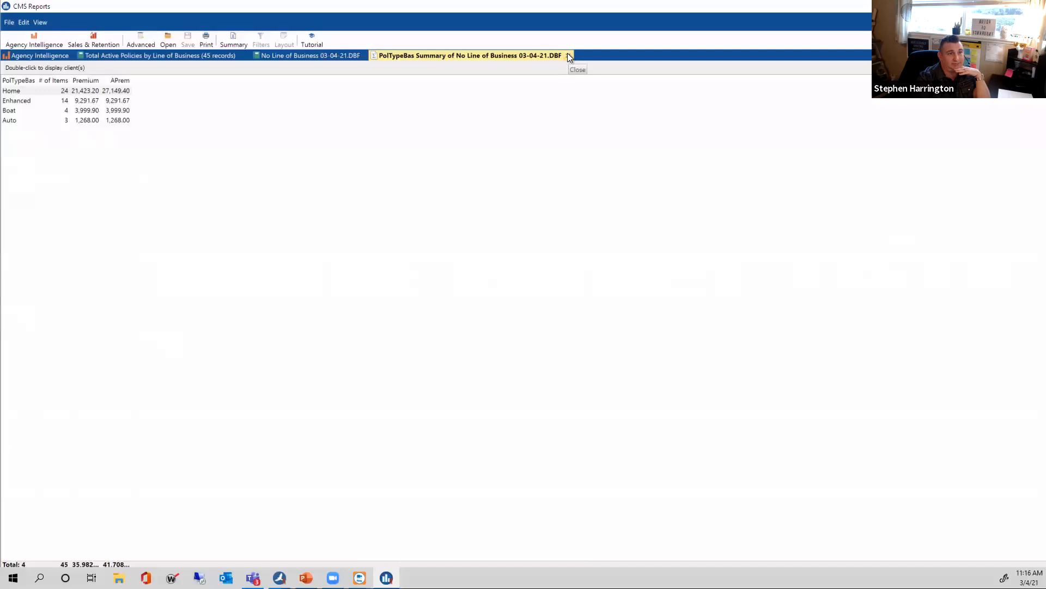
click(569, 55)
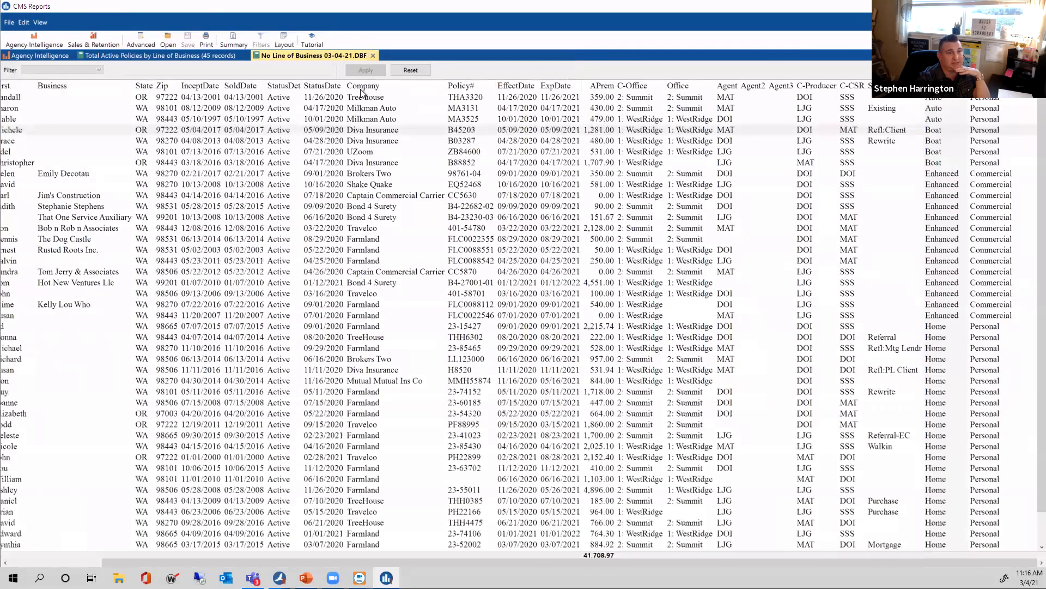
click(255, 55)
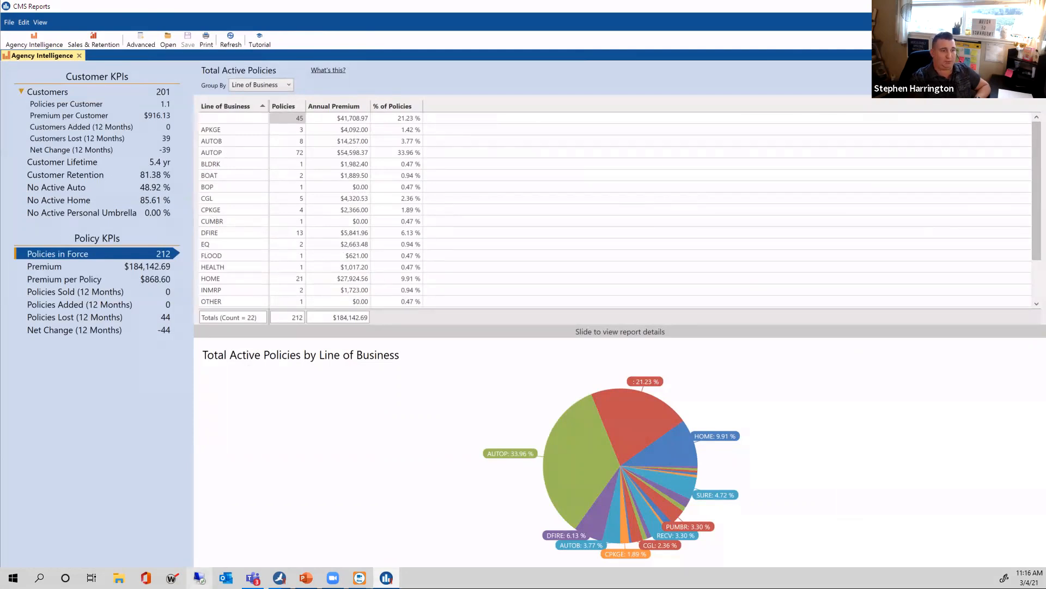
Switch to HawkSoft Client Management System, run Freshen Indexes from File Maintenance and close the results
click(279, 578)
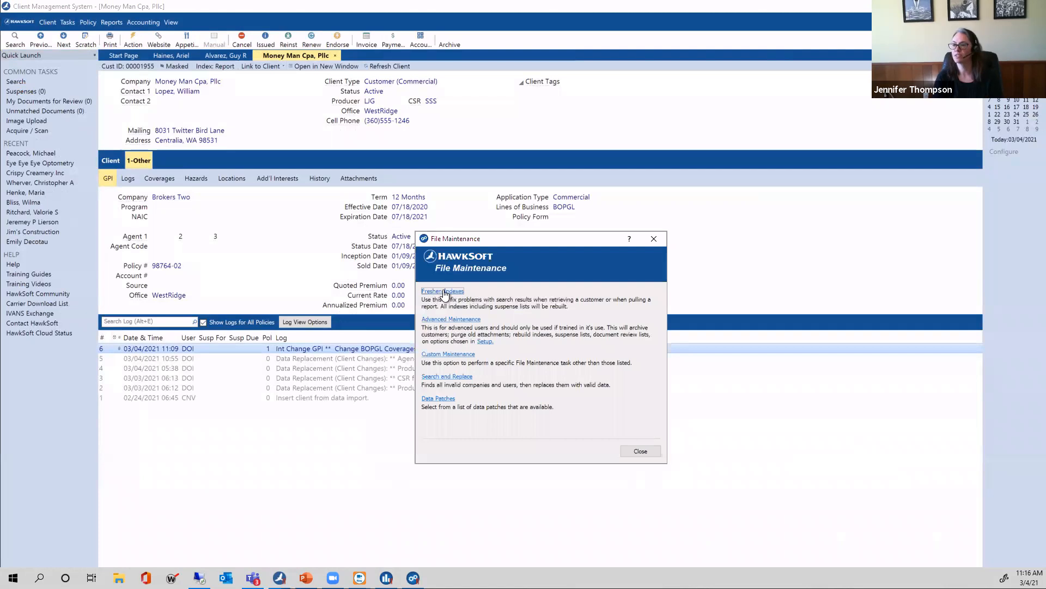
click(444, 293)
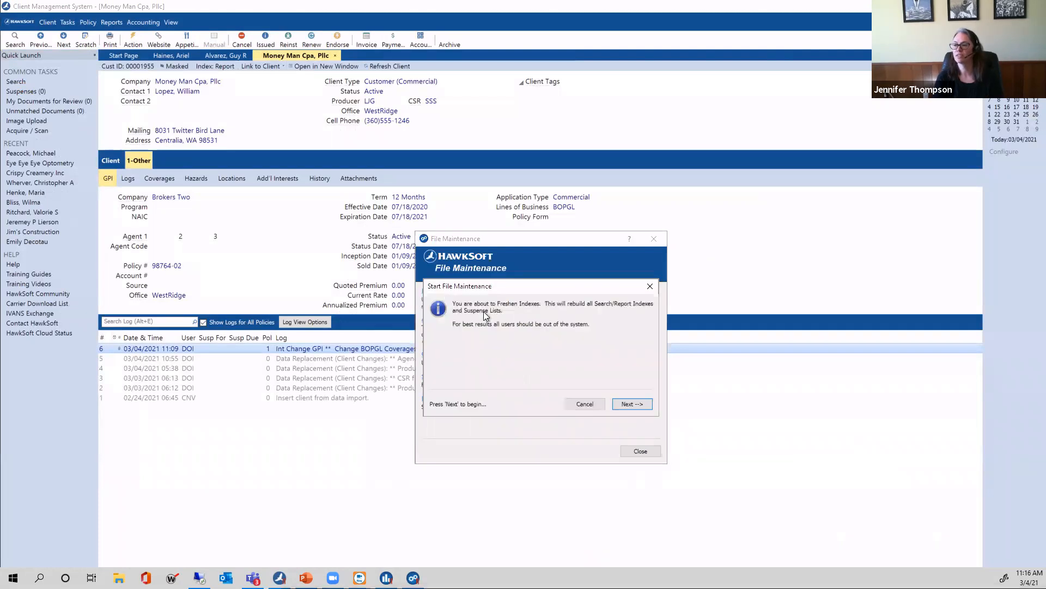
click(633, 403)
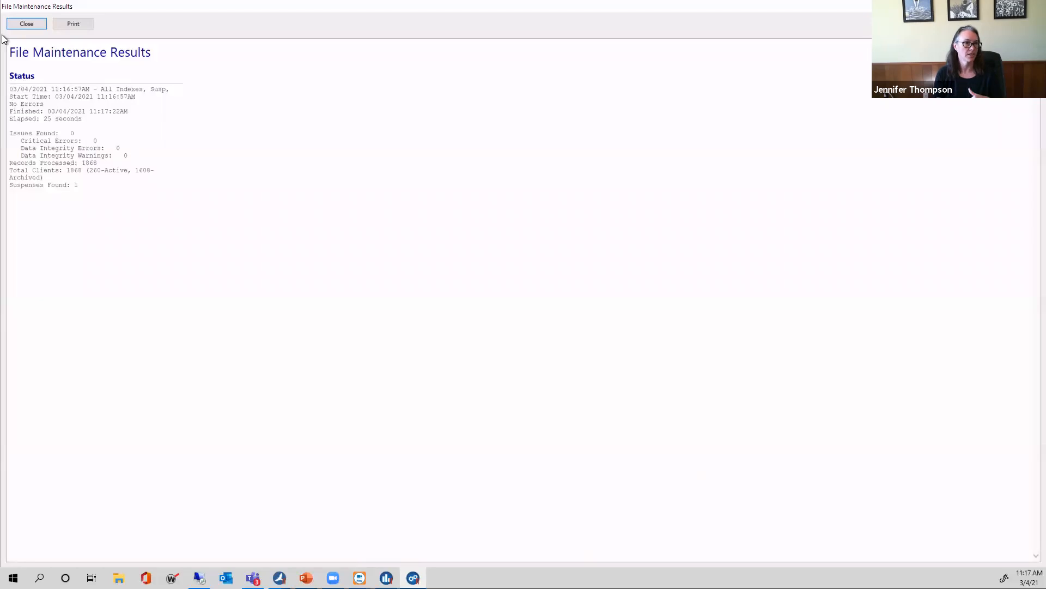
click(26, 24)
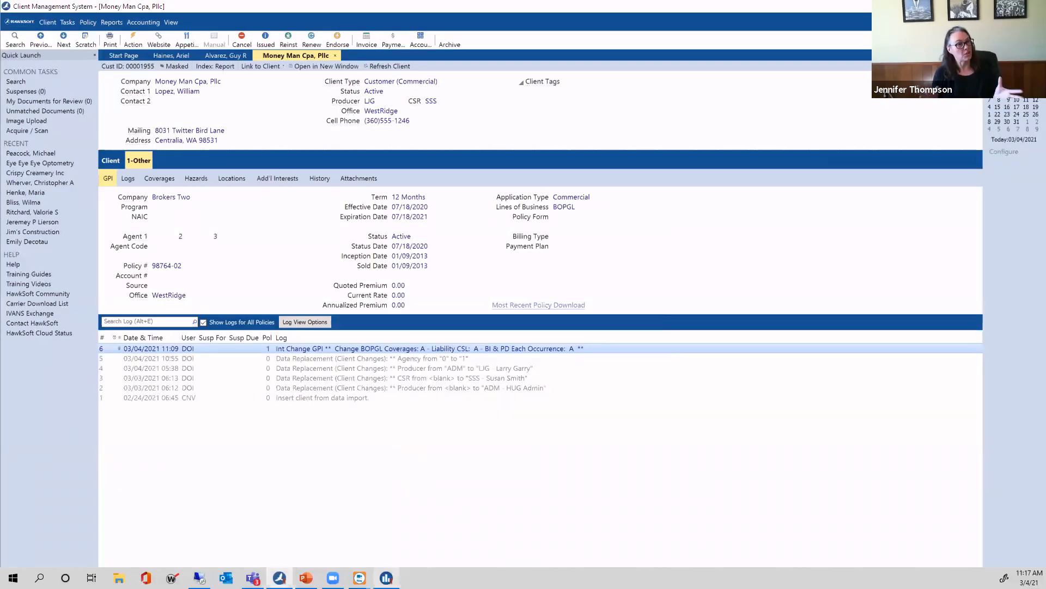
Switch to CMS Reports, refresh Agency Intelligence and sort the Total Active Policies table by line of business
click(386, 578)
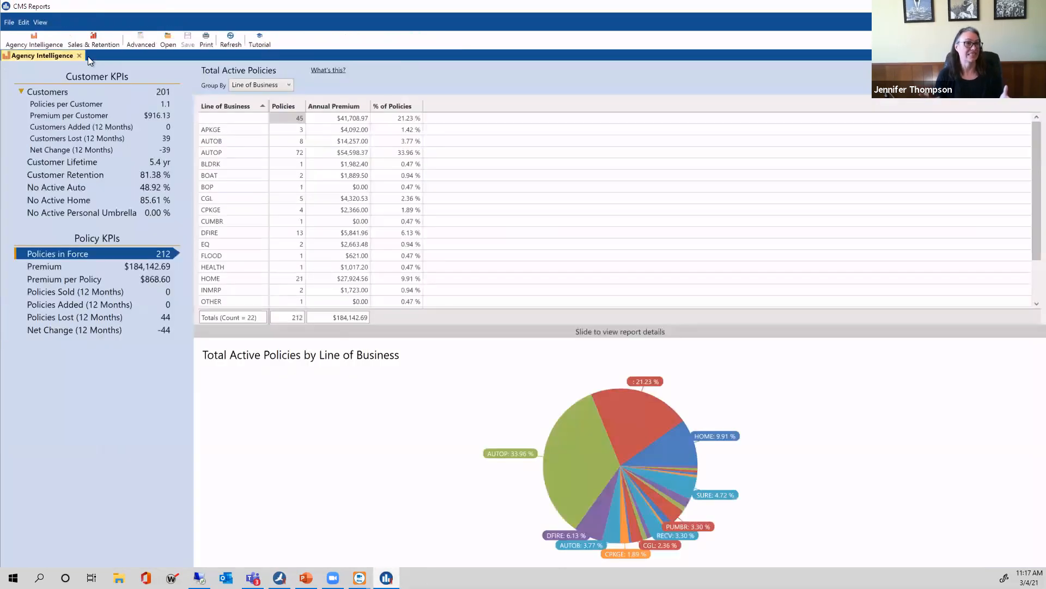
click(229, 44)
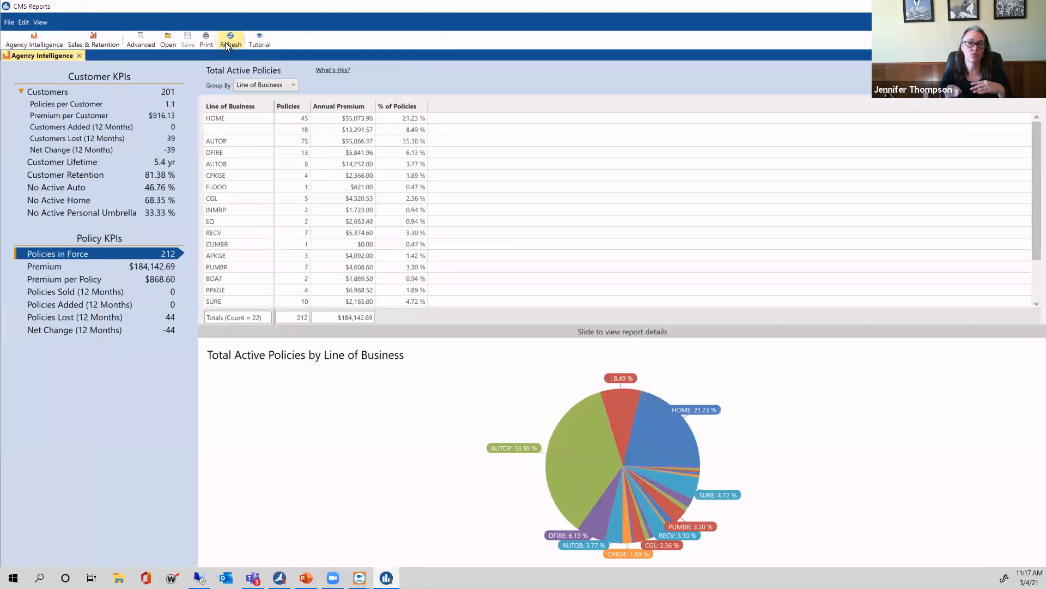
click(246, 105)
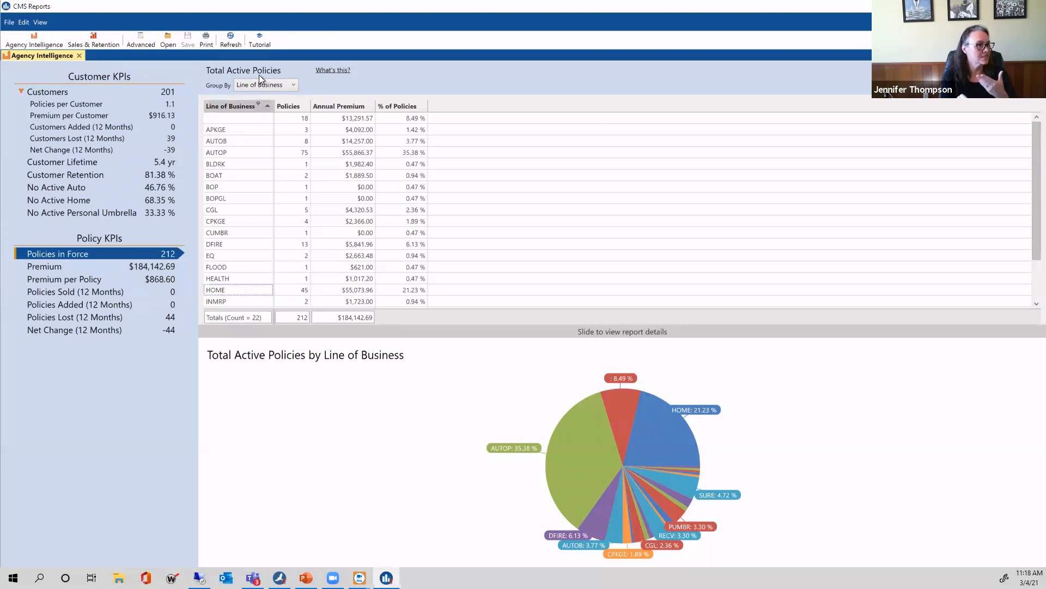
Switch to HawkSoft Client Management System, turn off custom policy titles for the commercial company Bond 4 Surety, and close Policy / Company Setup
click(280, 577)
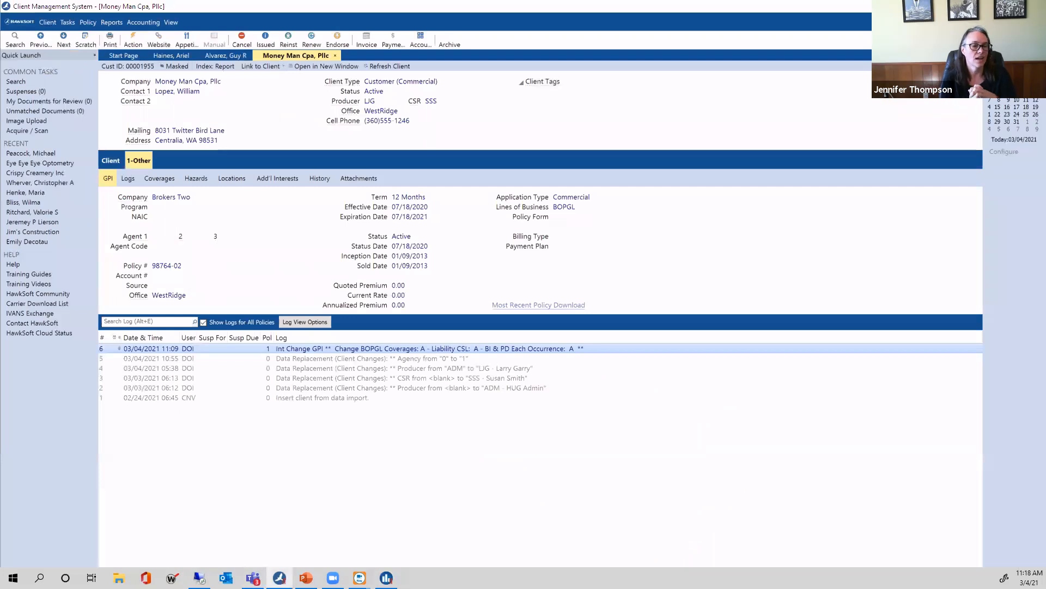
click(981, 22)
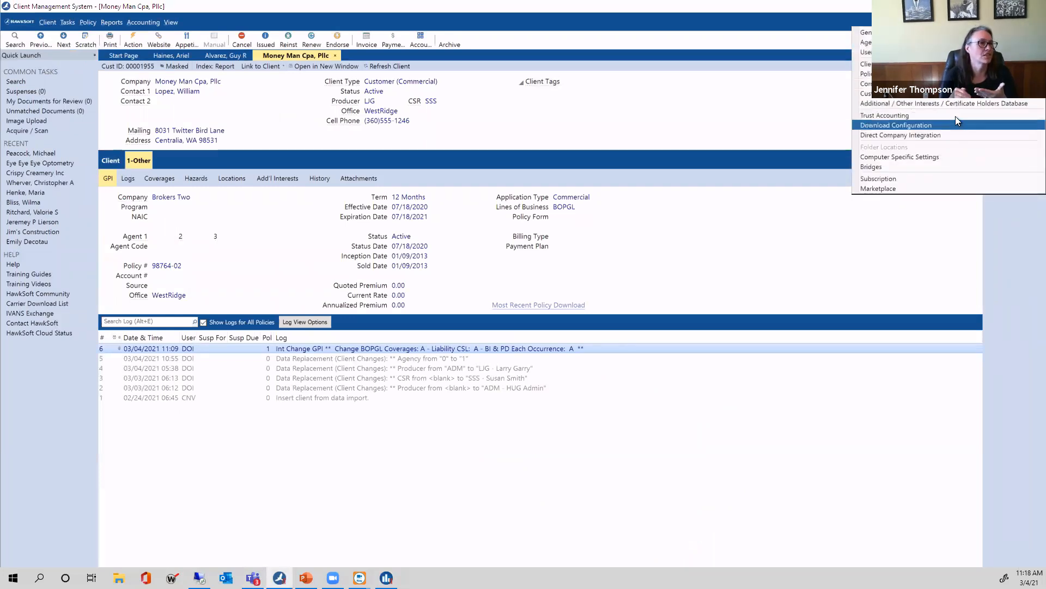
click(883, 74)
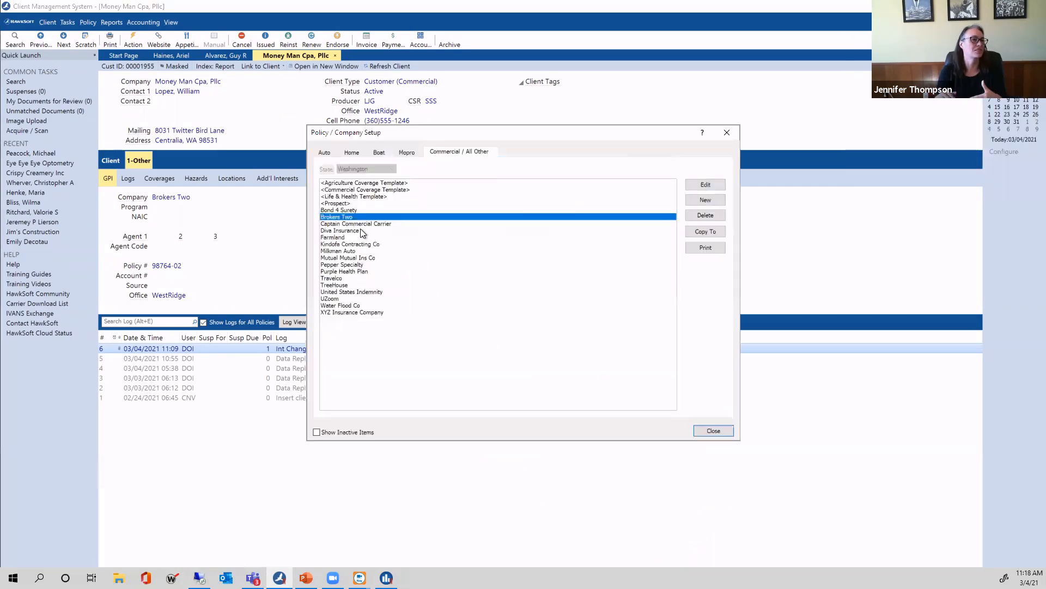
double_click(342, 211)
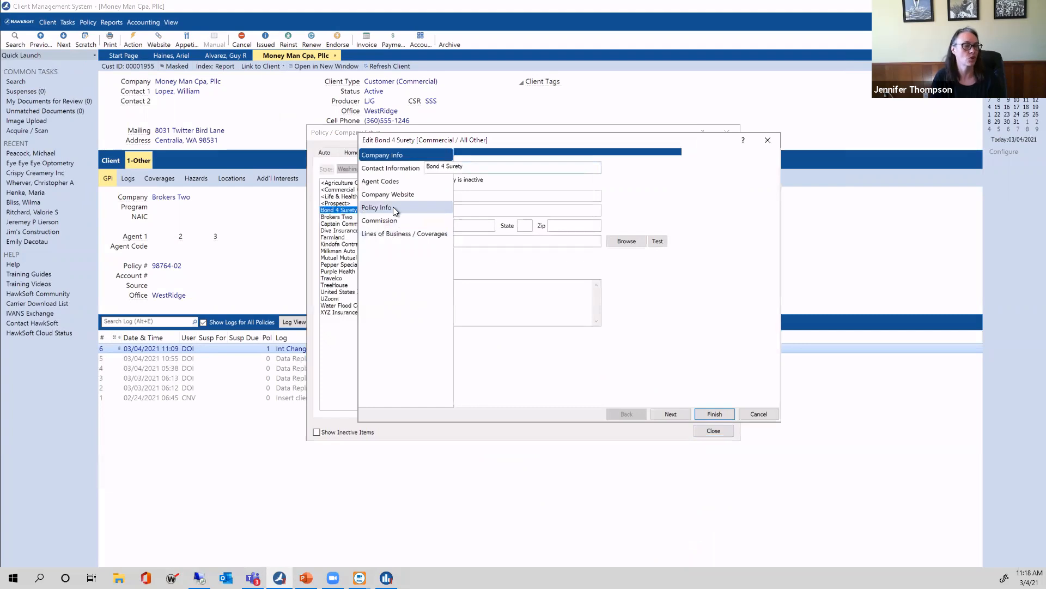
click(394, 211)
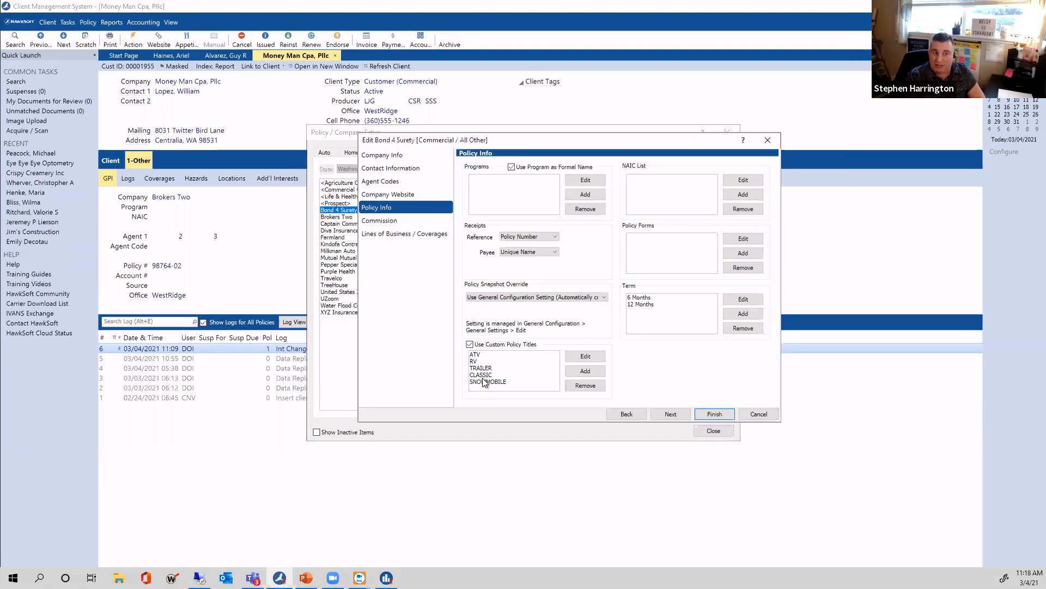
click(470, 343)
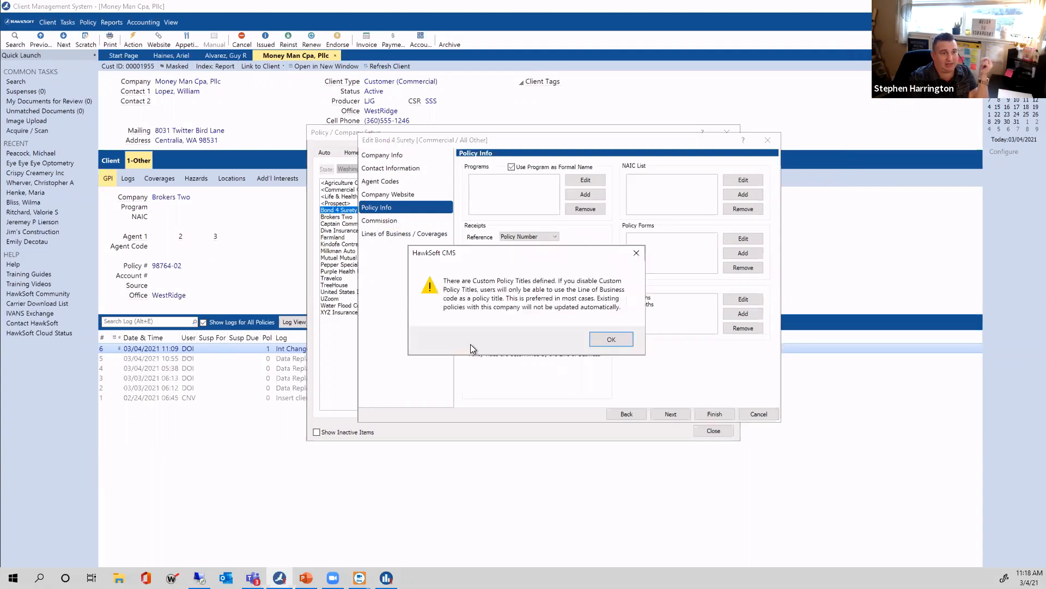
click(611, 339)
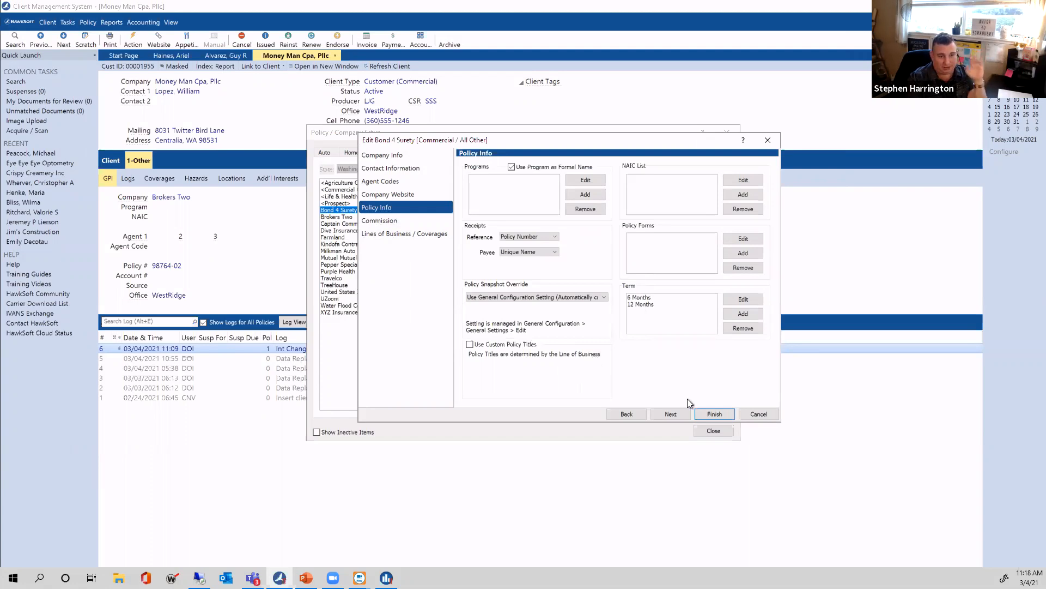
click(715, 414)
click(714, 431)
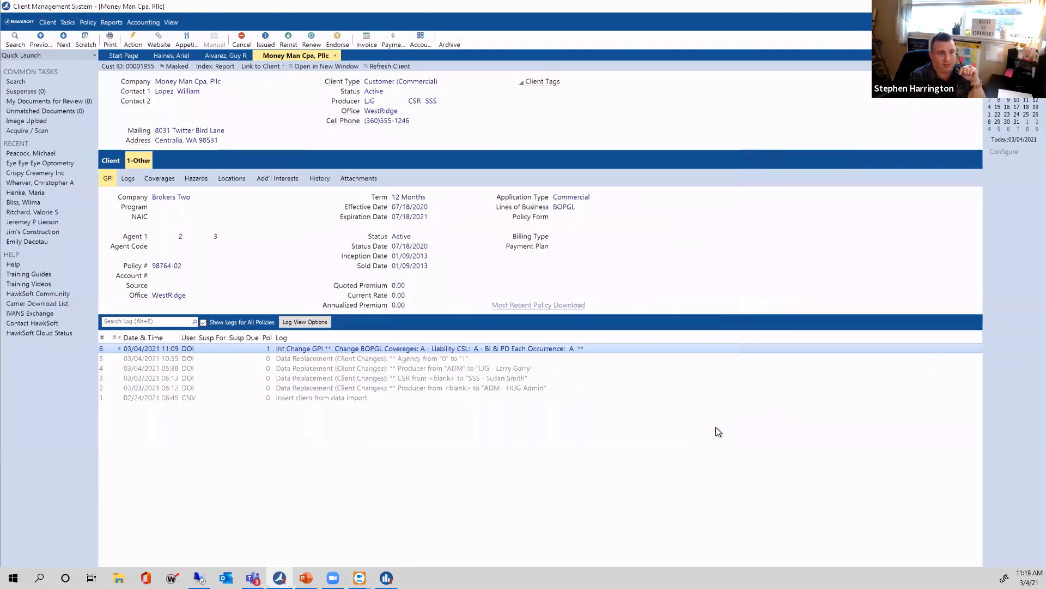
Switch to CMS Reports and delete the saved report Clients with no Producer 03-21-2021.DBF from the Agency Documents folder
click(111, 24)
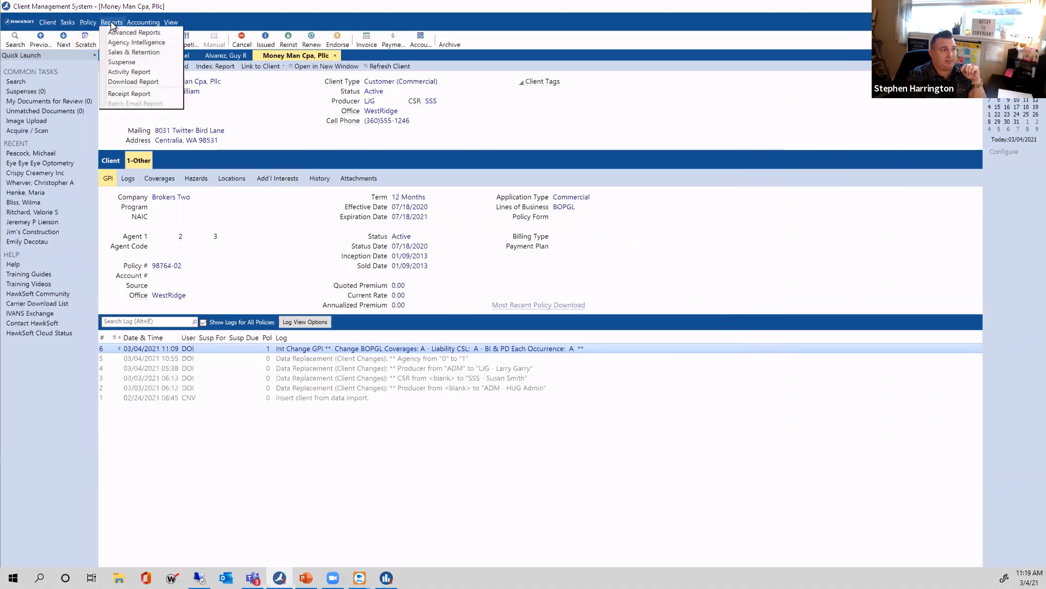
click(267, 113)
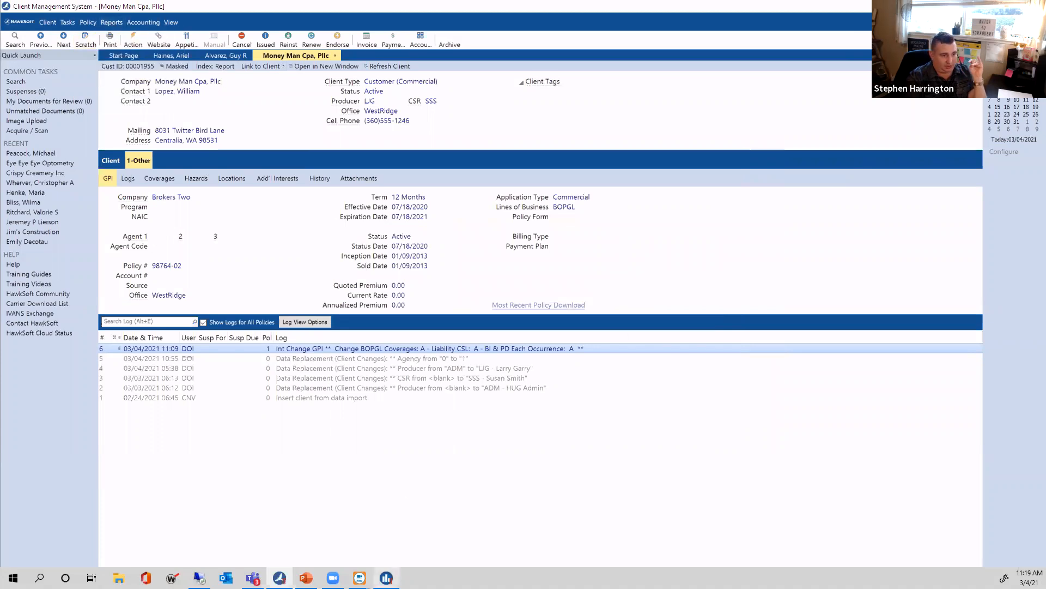
click(387, 578)
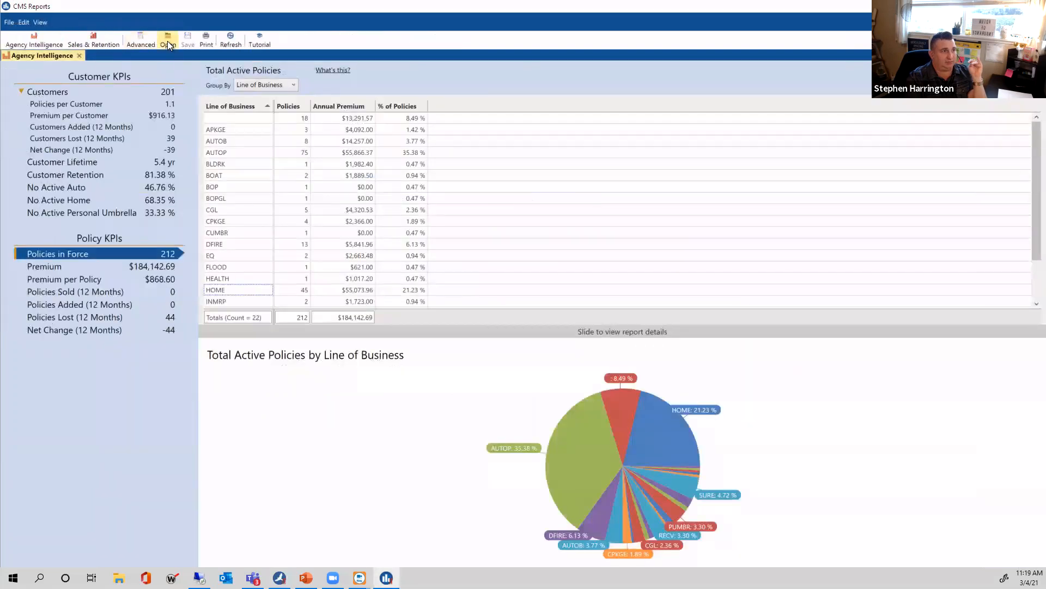
click(168, 43)
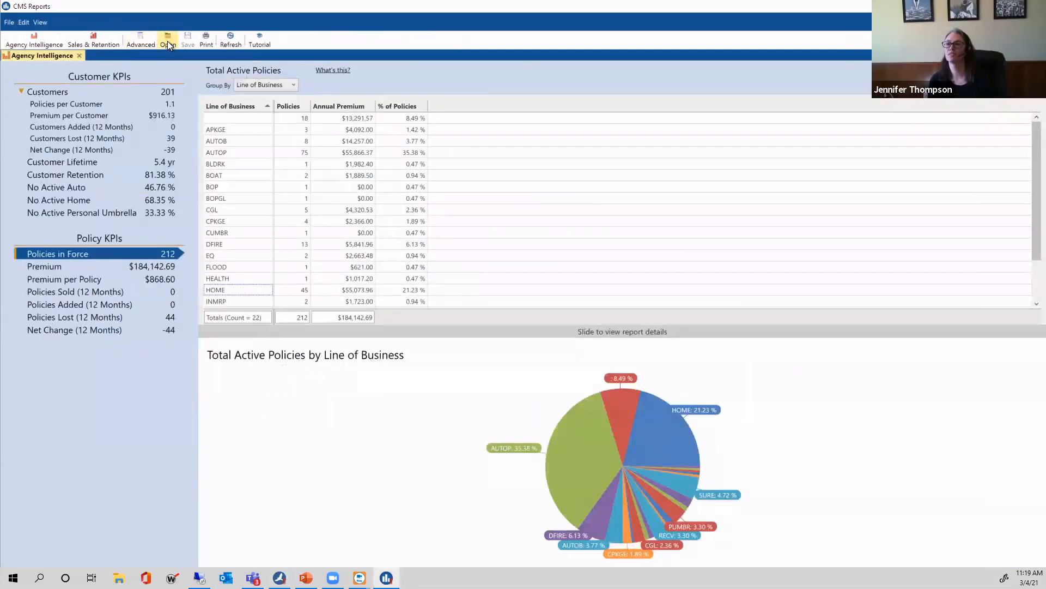
scroll(404, 256, down, 4)
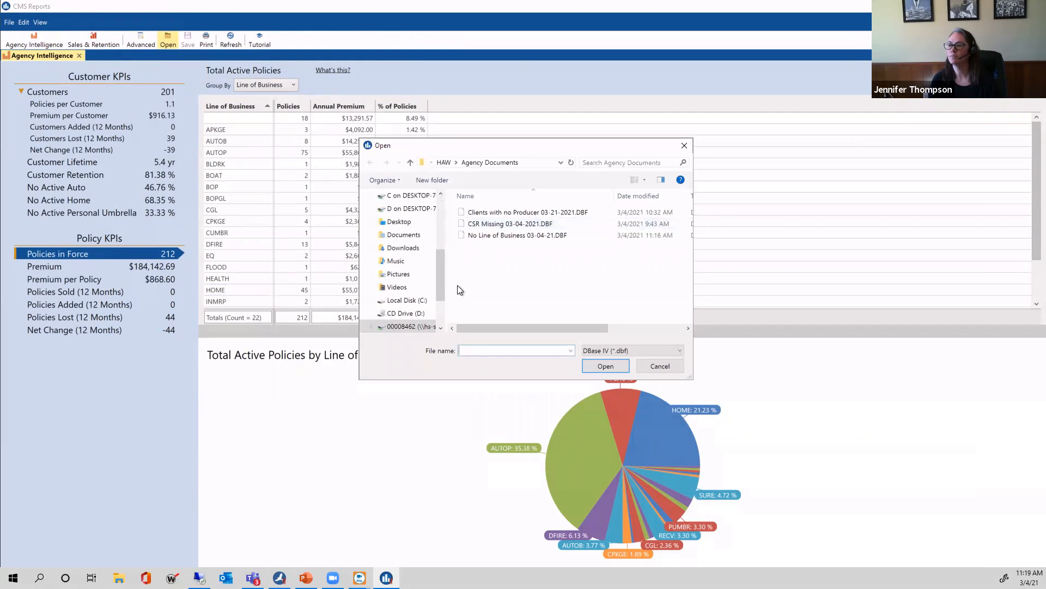
drag(440, 285, 440, 302)
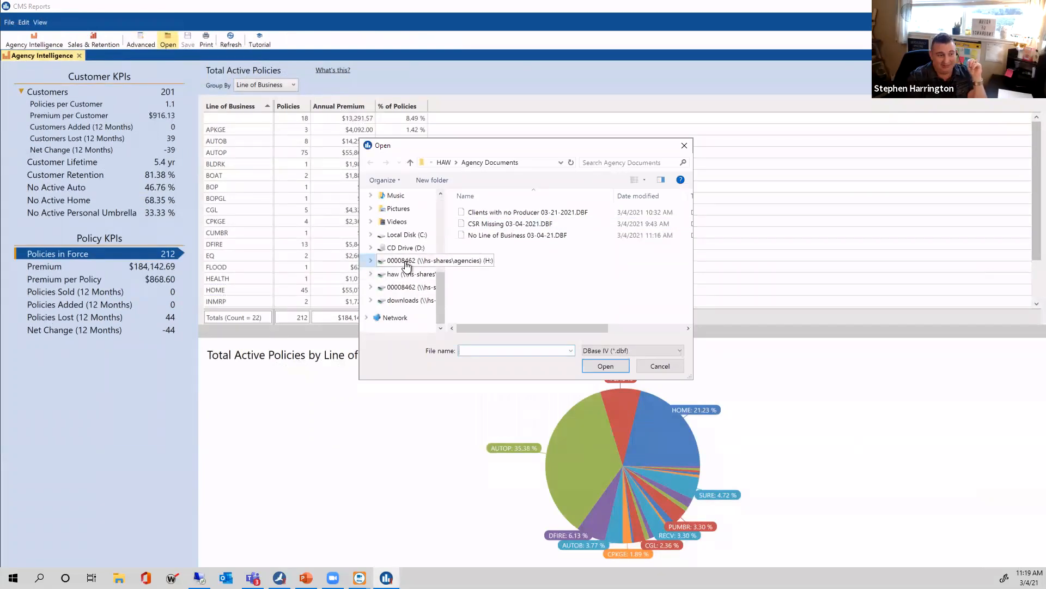
scroll(430, 270, up, 1)
drag(443, 294, 442, 300)
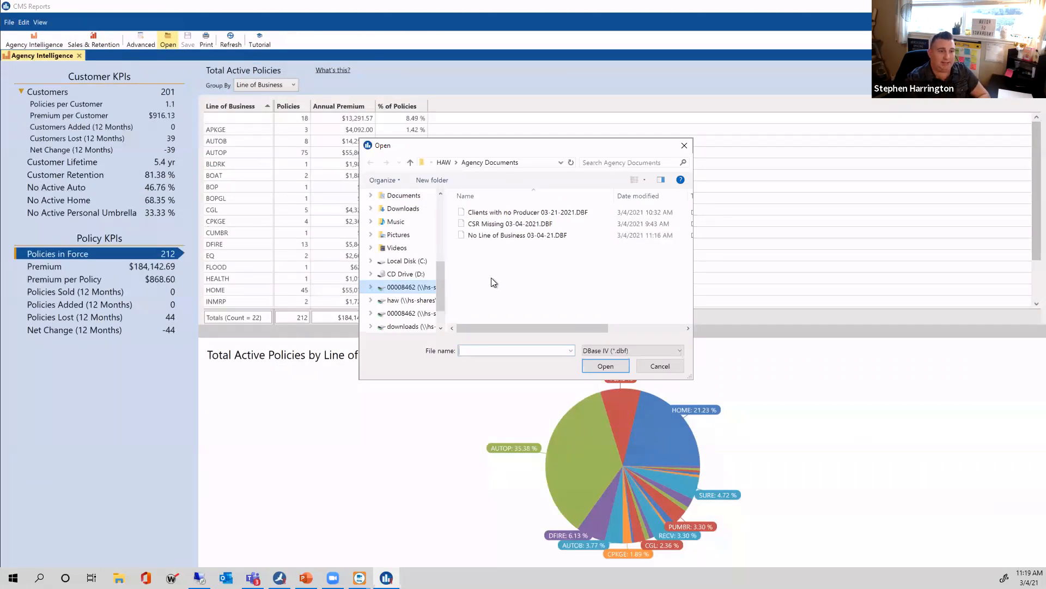
click(508, 214)
right_click(508, 214)
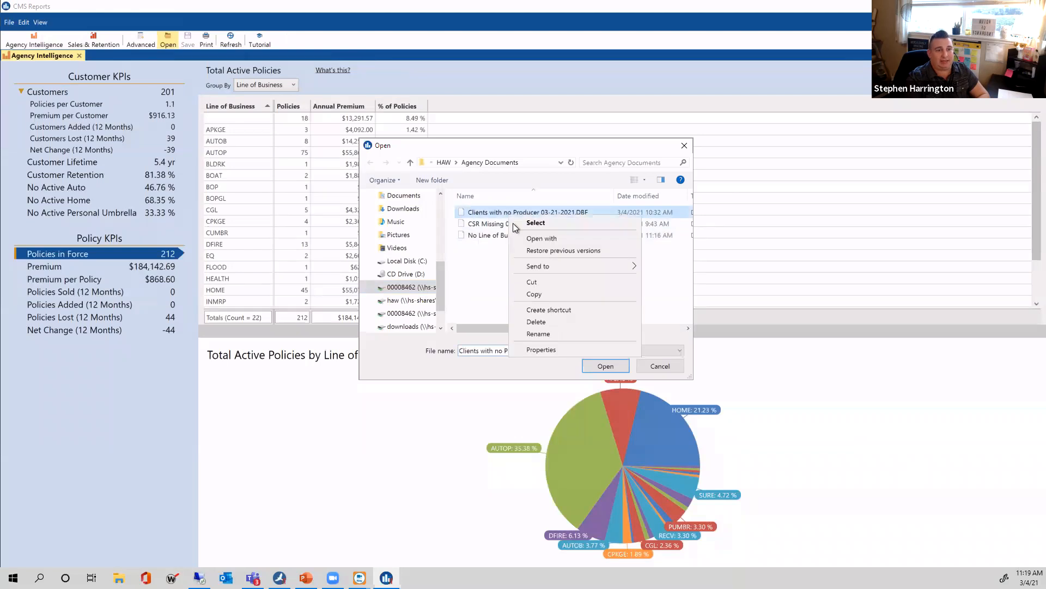
click(551, 319)
click(557, 319)
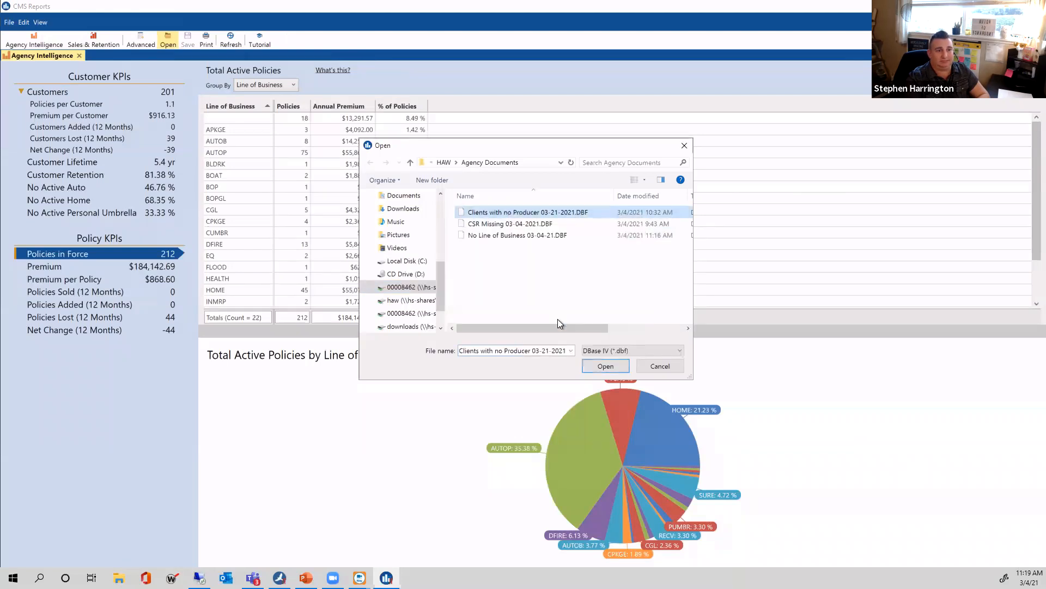
click(495, 224)
right_click(495, 224)
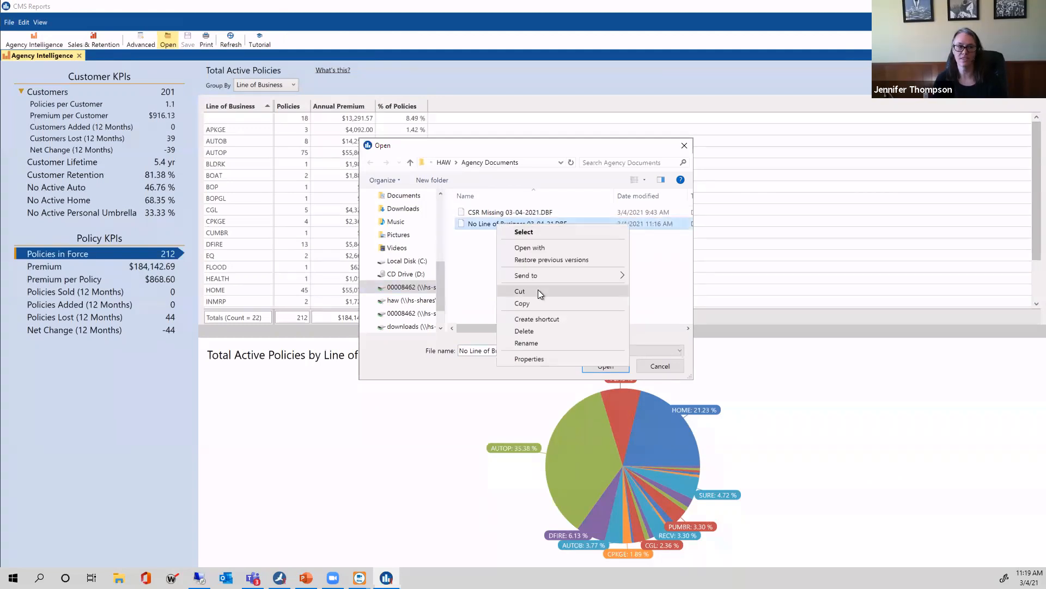
click(466, 273)
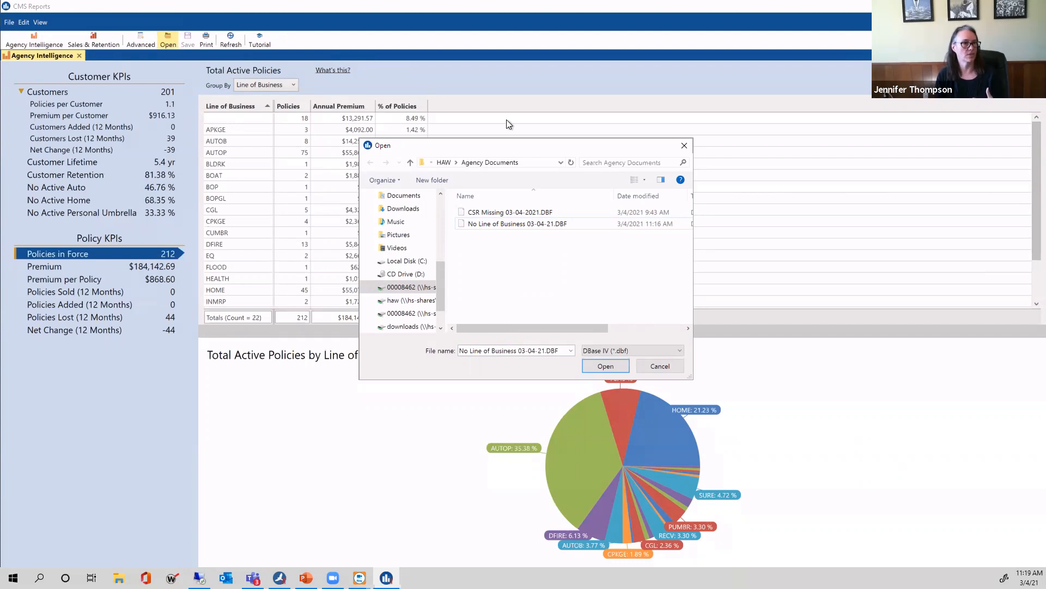
right_click(482, 221)
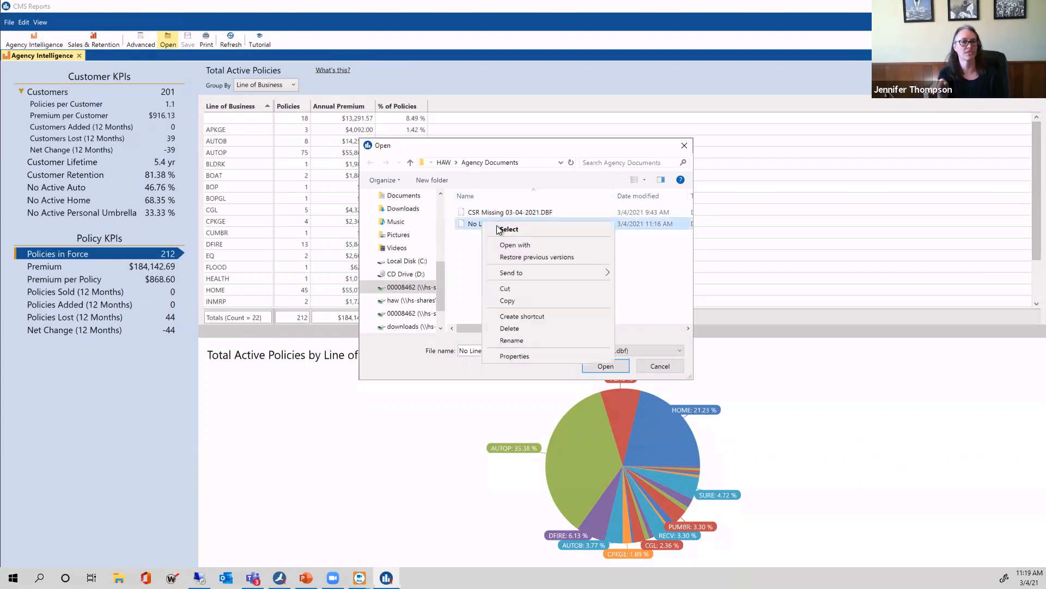
click(521, 341)
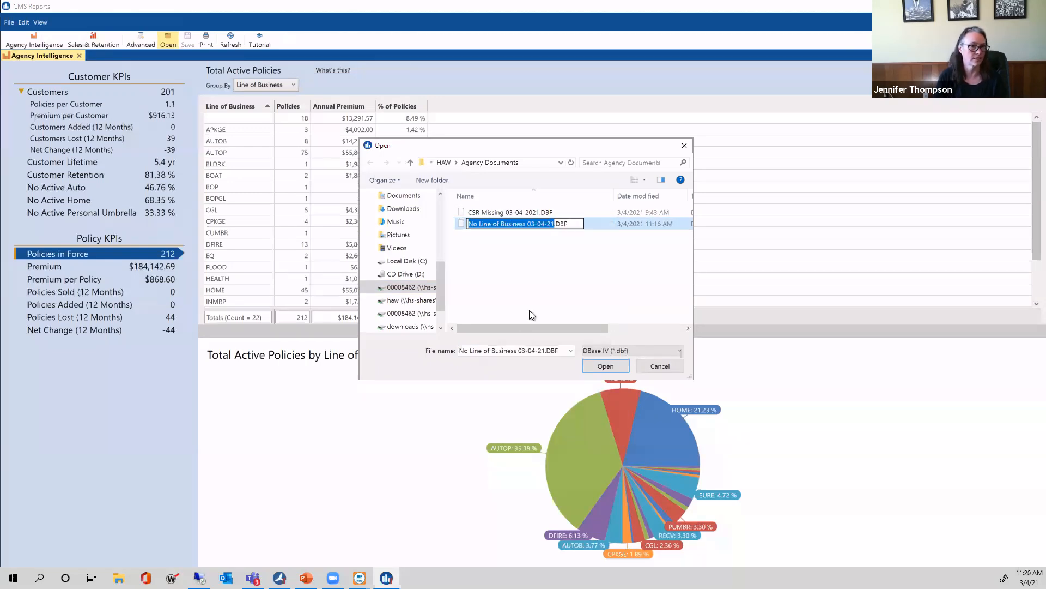
click(547, 285)
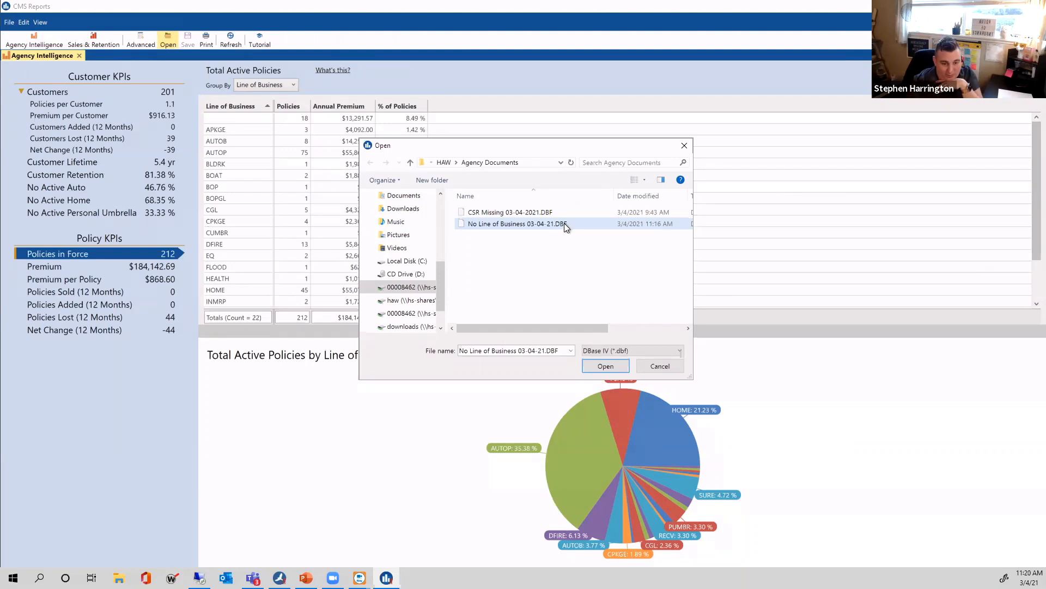
Cancel opening a saved report, group Total Active Policies by Policy Office and list the policies with a blank office
click(682, 371)
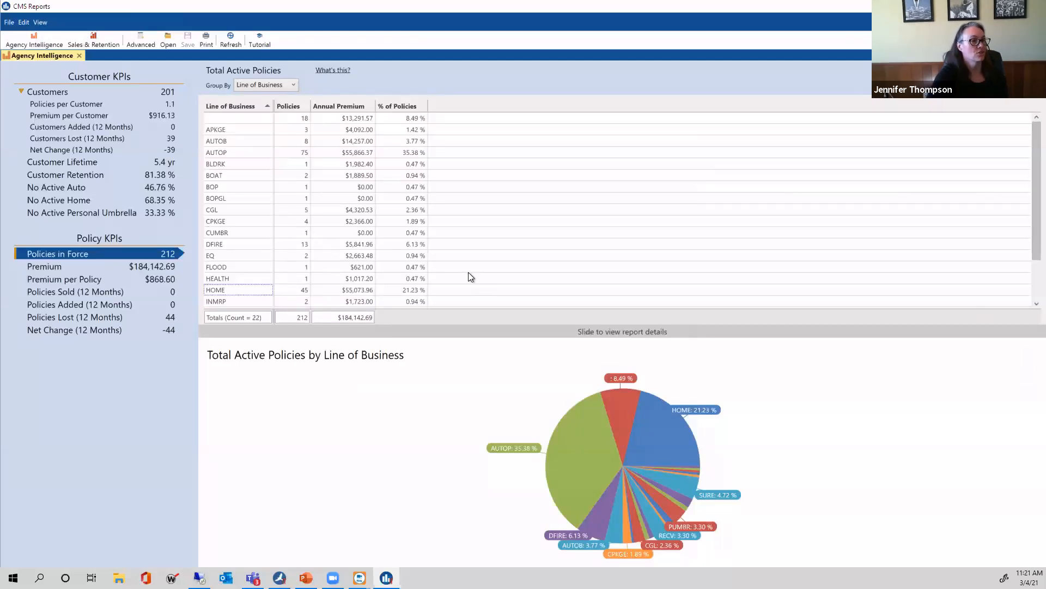
click(293, 84)
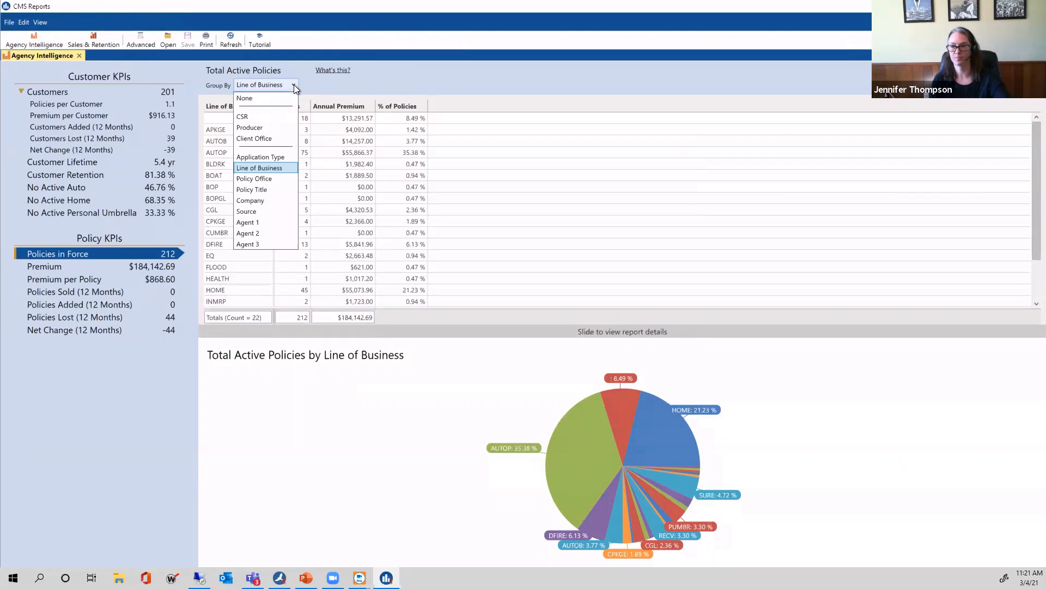
click(270, 180)
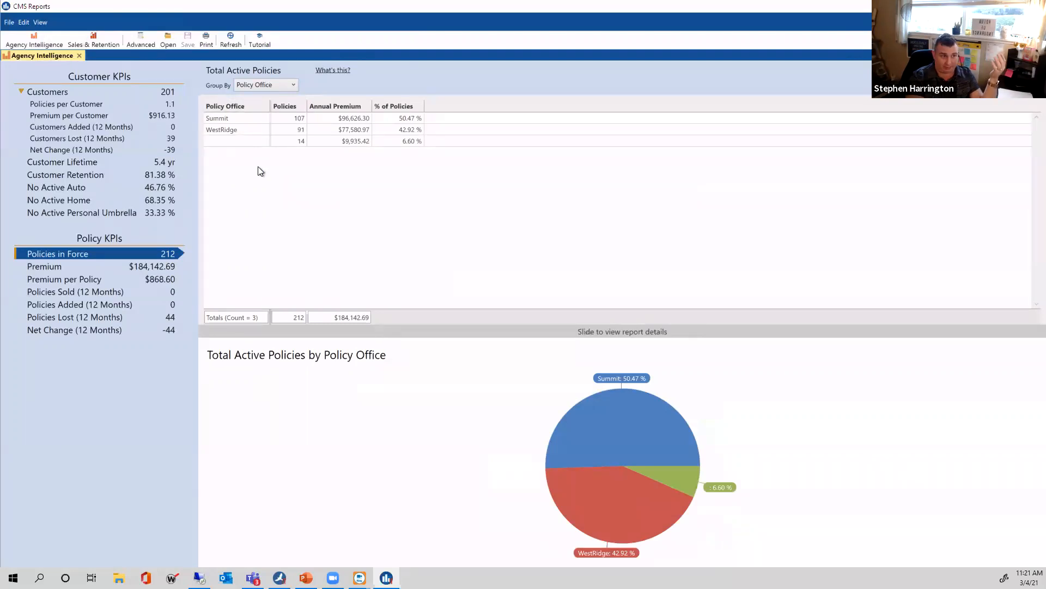
click(243, 142)
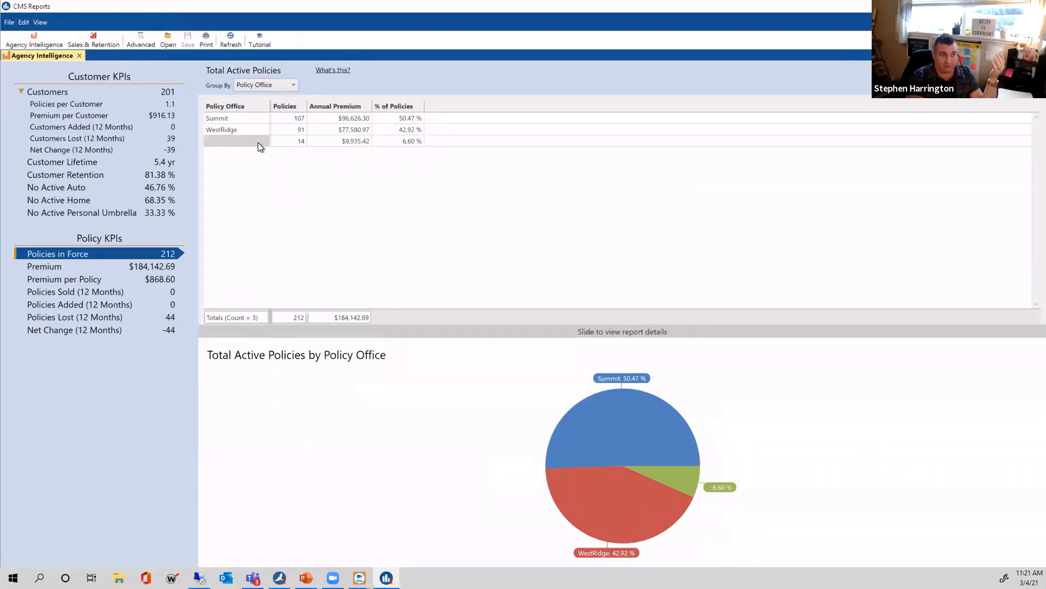
double_click(299, 143)
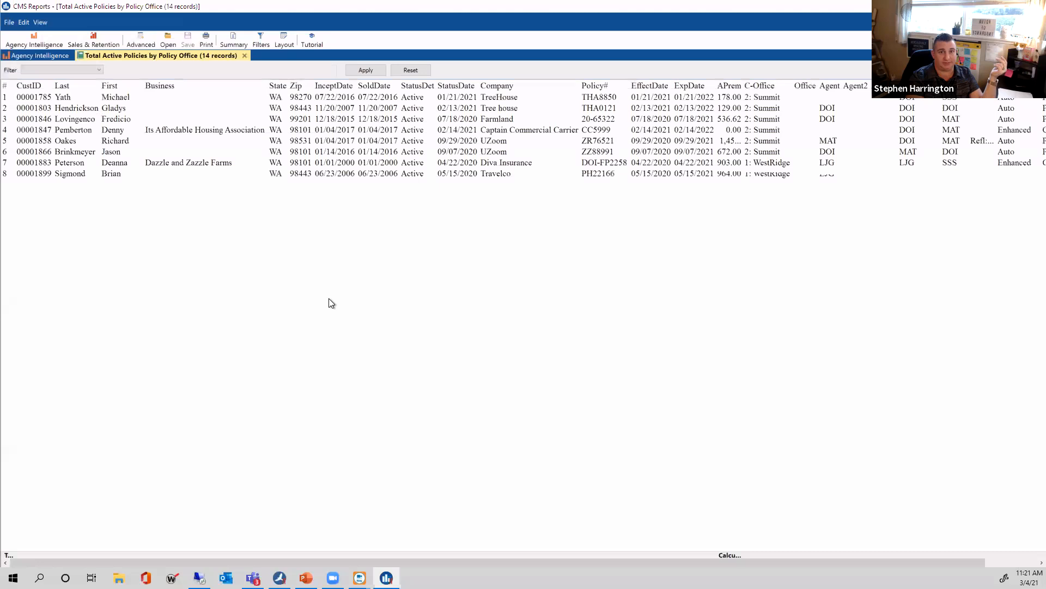
drag(564, 557, 816, 559)
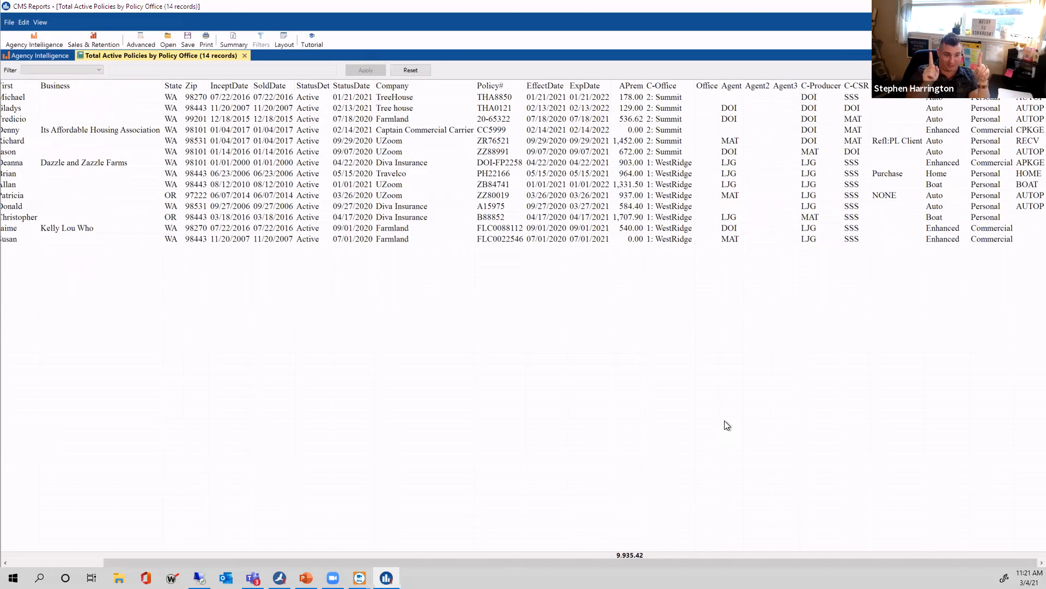
click(679, 94)
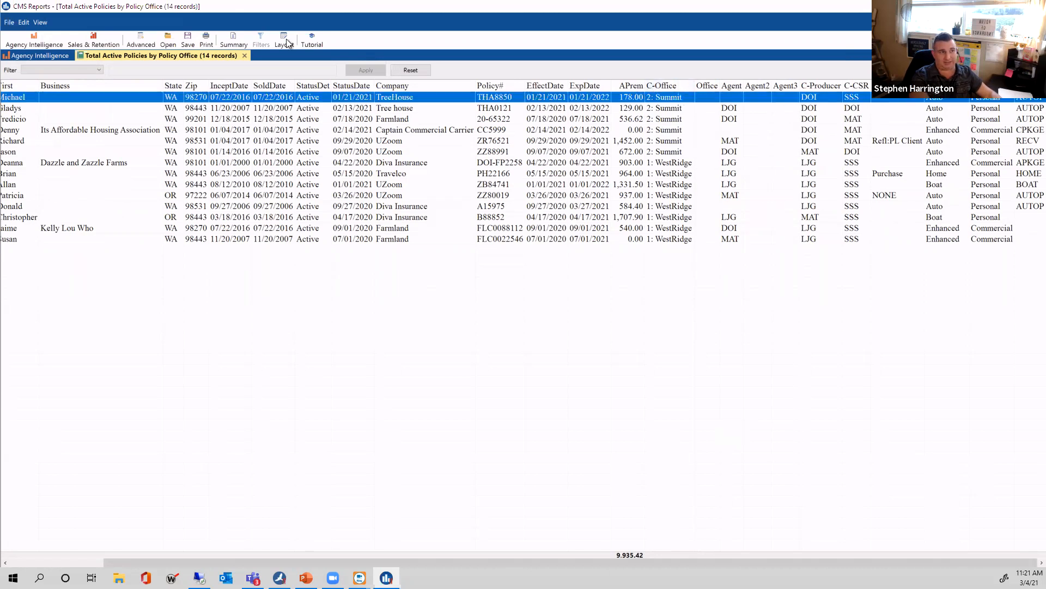
Summarize the blank-office policies by C-Office, open the 2: Summit group, and return to the Total Active Policies by Policy Office report
click(241, 41)
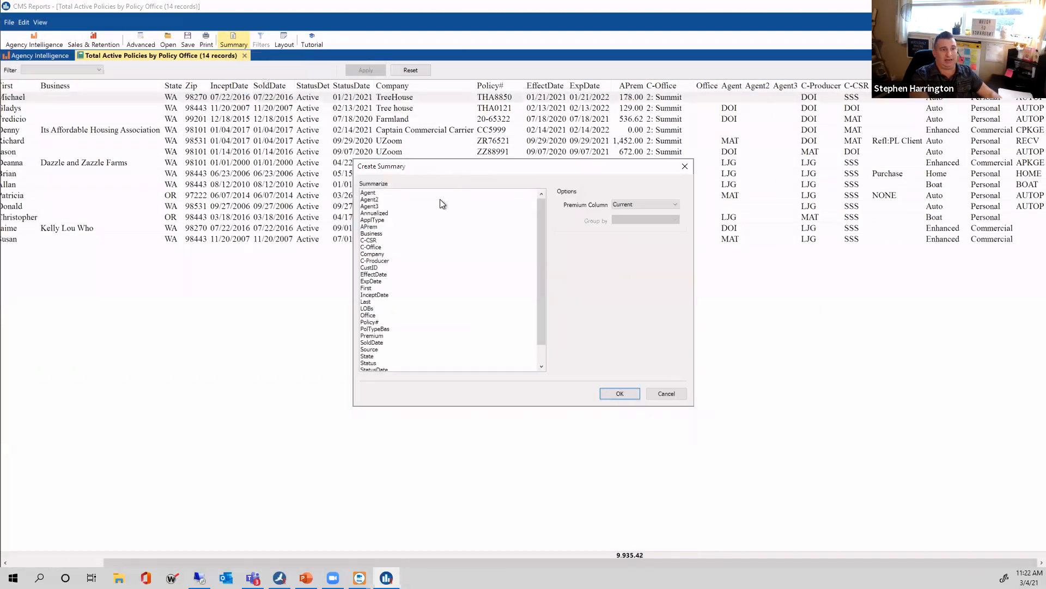
double_click(369, 247)
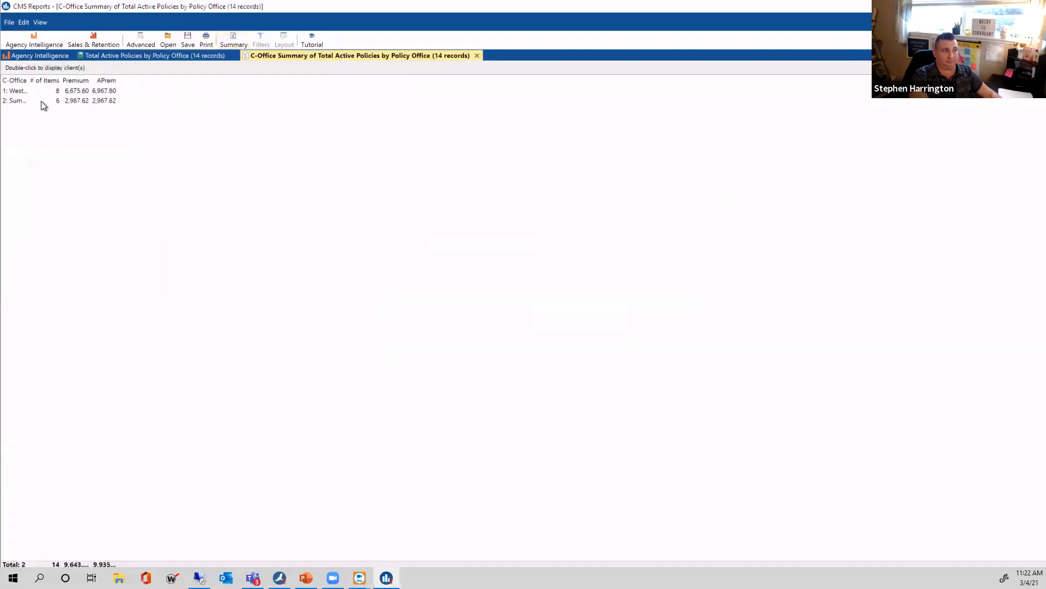
double_click(25, 100)
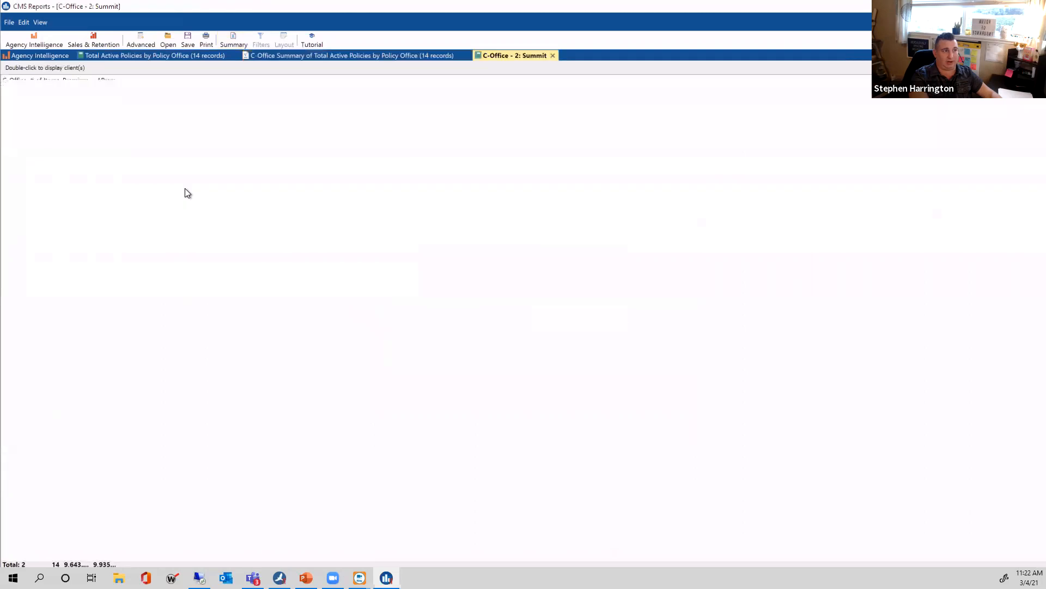
click(426, 55)
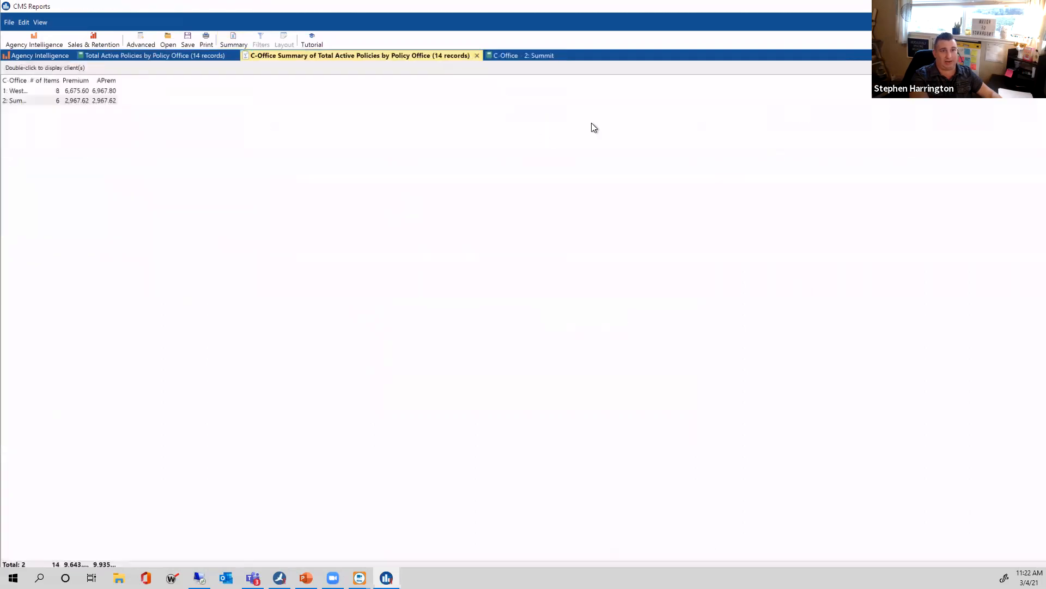
click(178, 55)
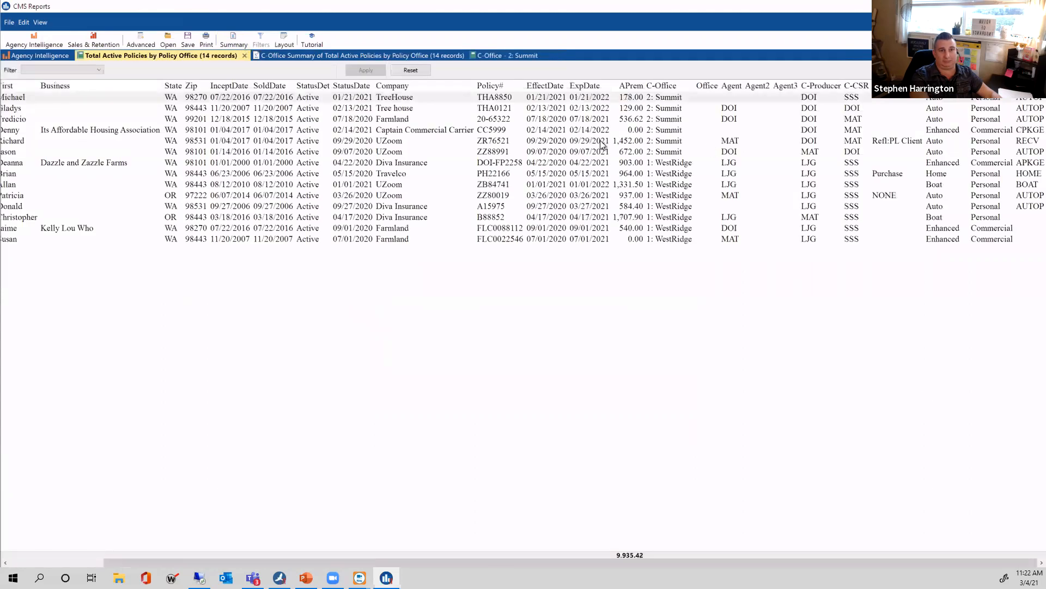
click(660, 163)
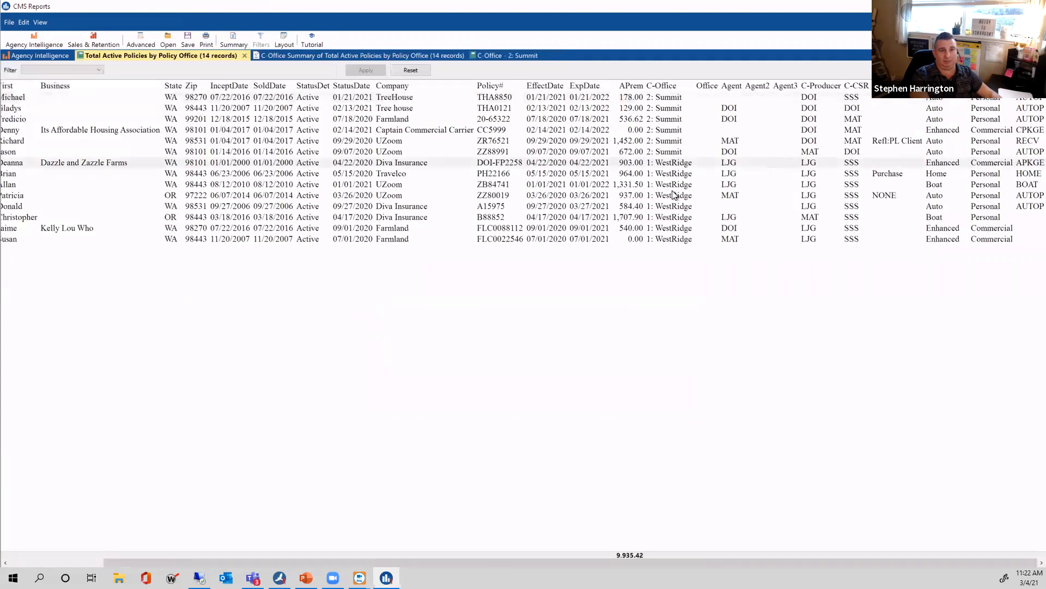
Create a new report from the eight selected 1: WestRidge entries in the blank-office policy list
shift+click(679, 243)
right_click(677, 224)
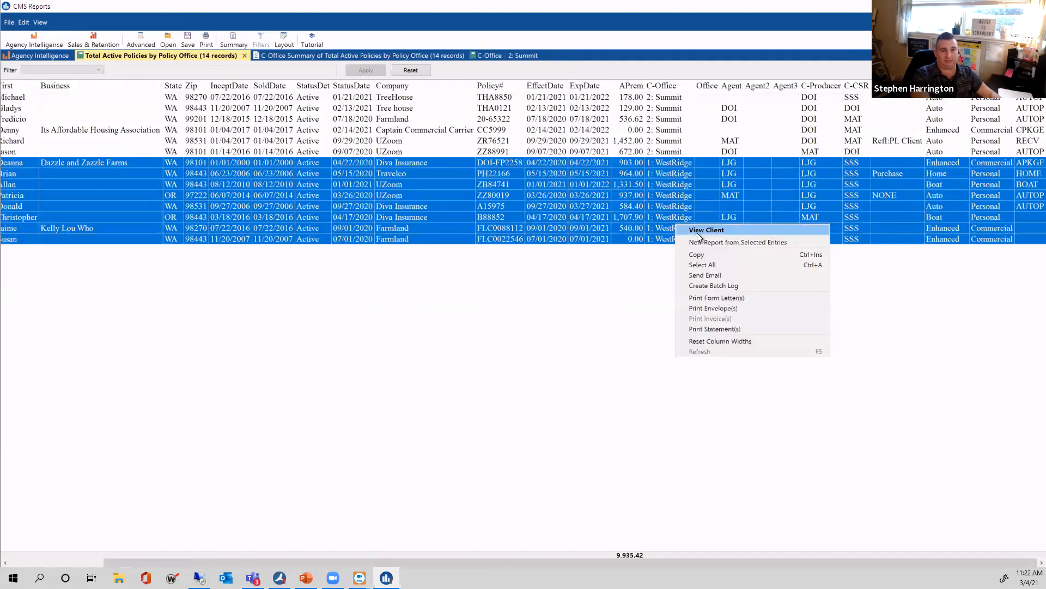
click(703, 243)
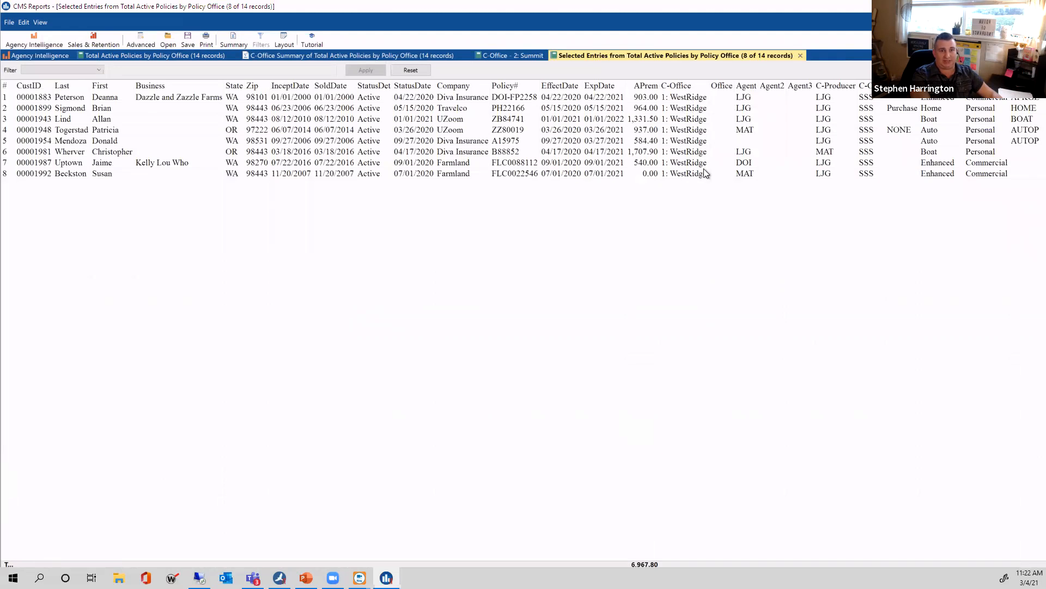
Open Data Replace and set the replacement Office to WestRidge for the Commercial / All Other and Home policies
click(10, 25)
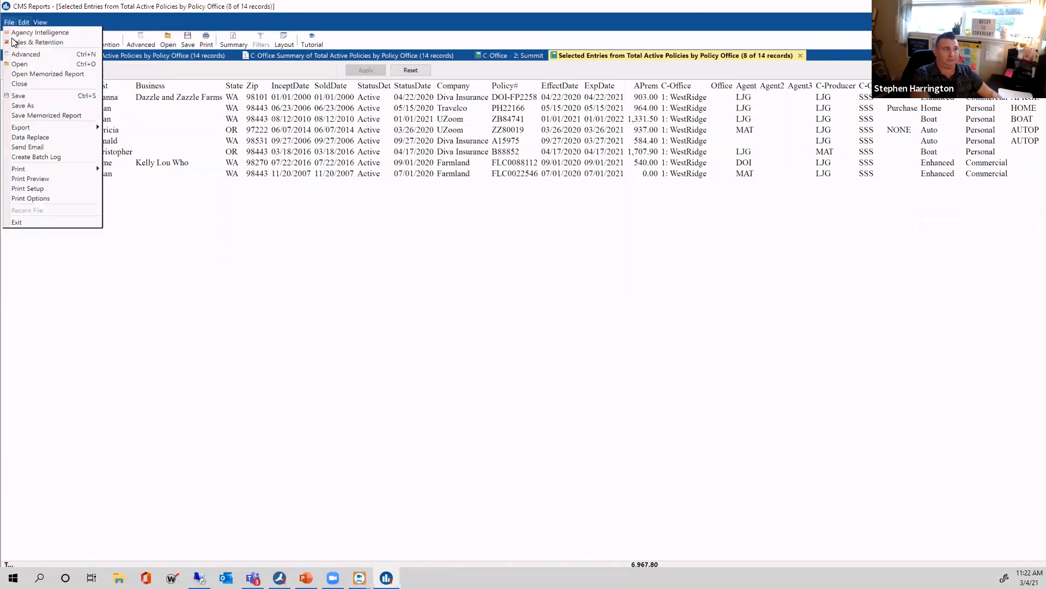
click(50, 137)
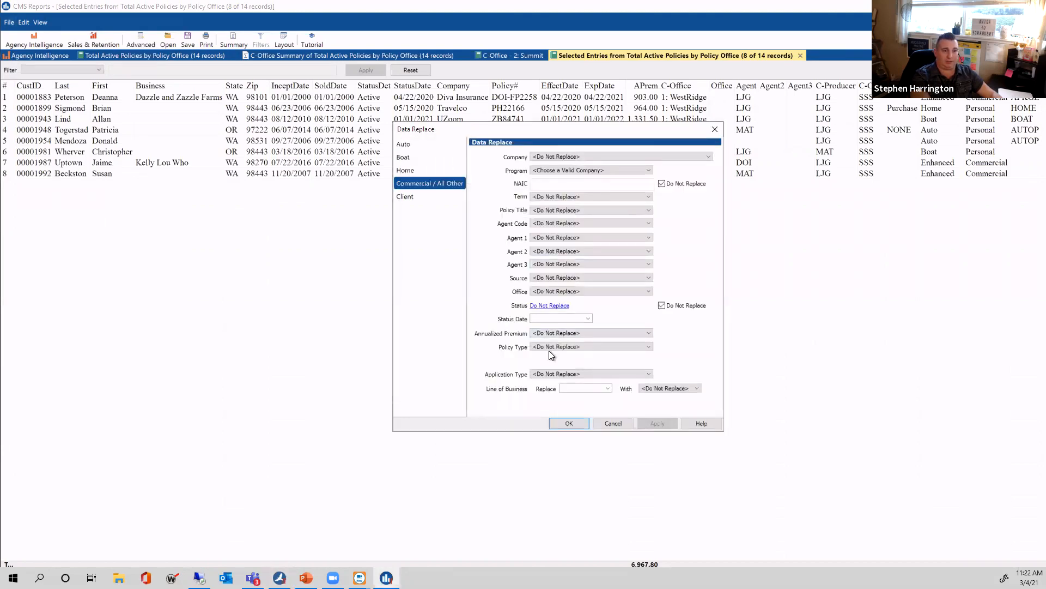
click(552, 290)
click(551, 319)
click(417, 171)
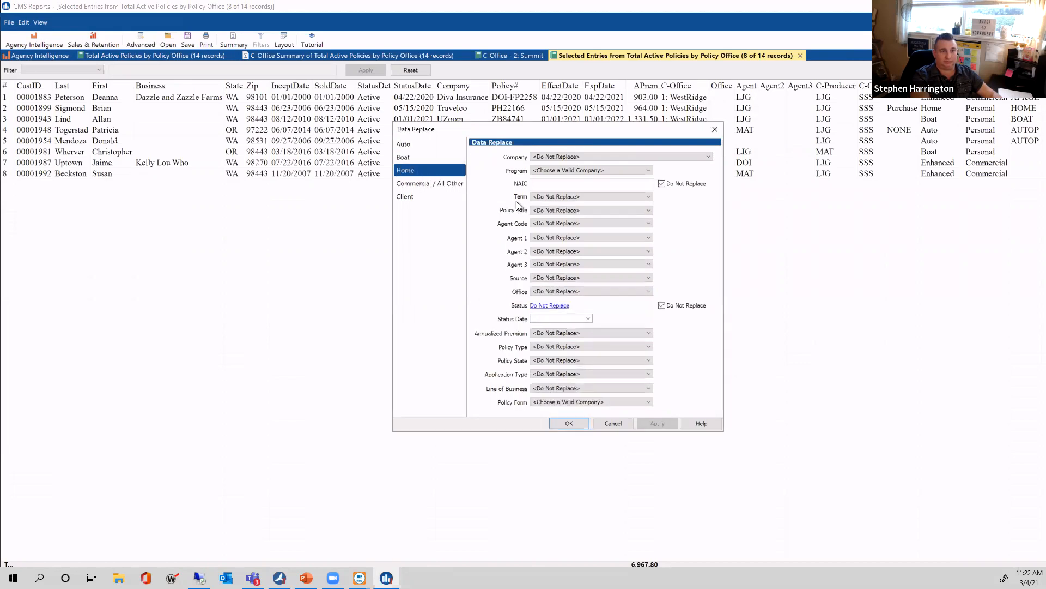
click(561, 292)
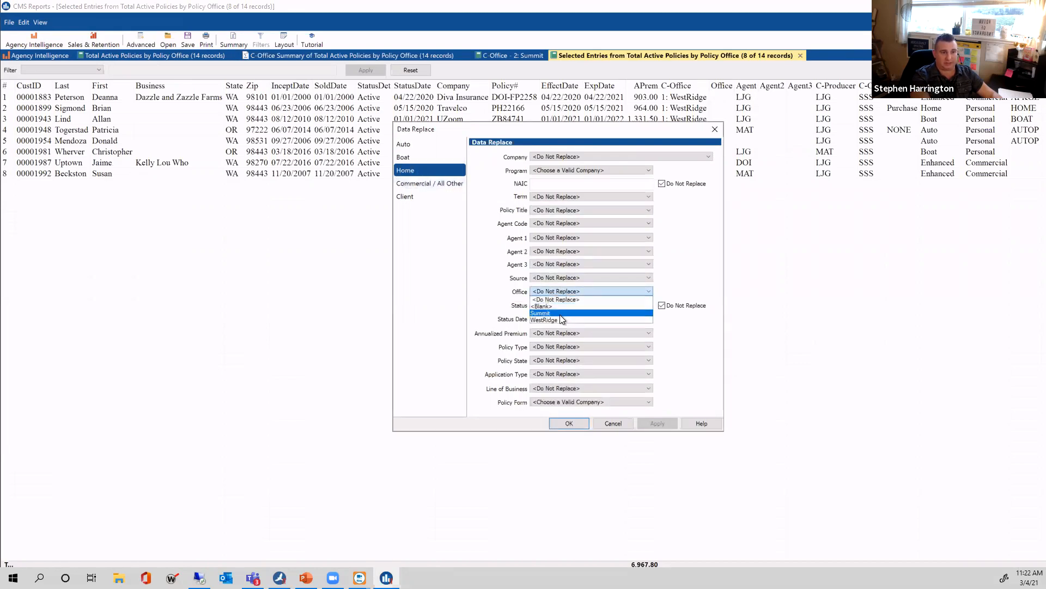
click(560, 318)
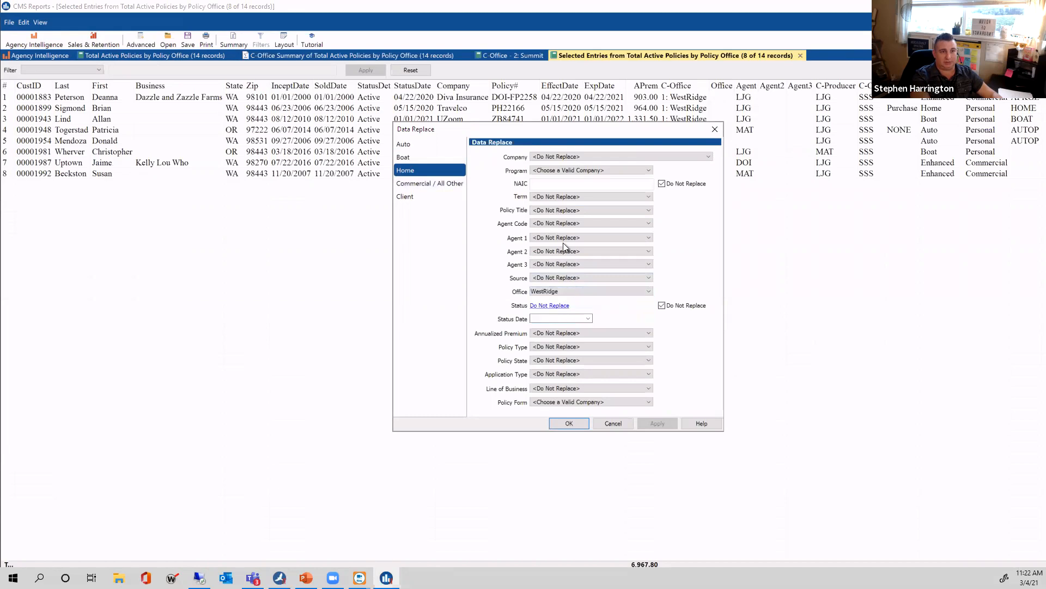
Set the replacement Office to WestRidge for Boat and Auto policies, run the data replacement and dismiss its completion message
click(400, 156)
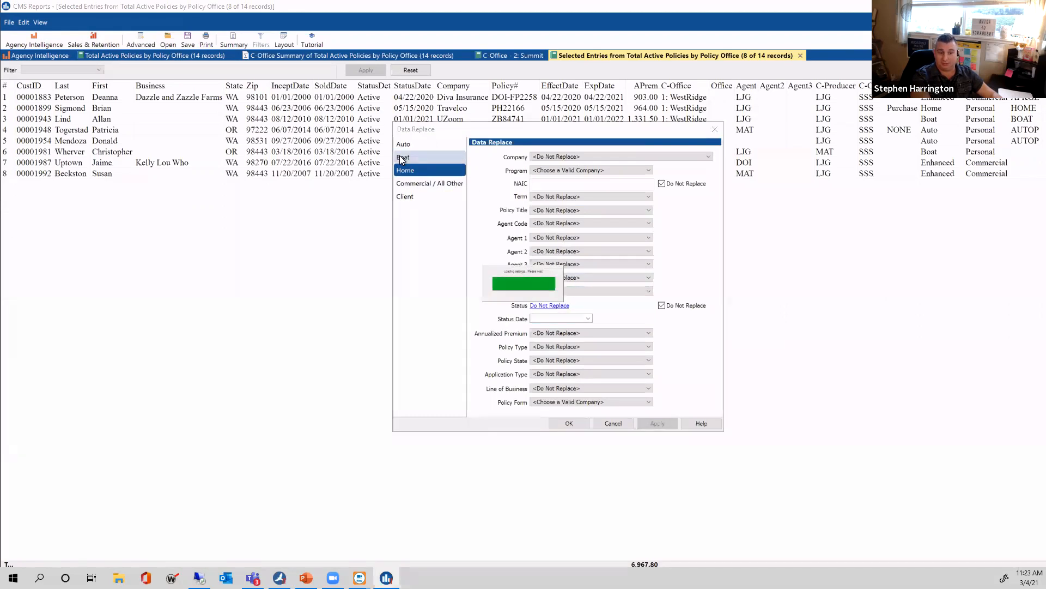
click(554, 290)
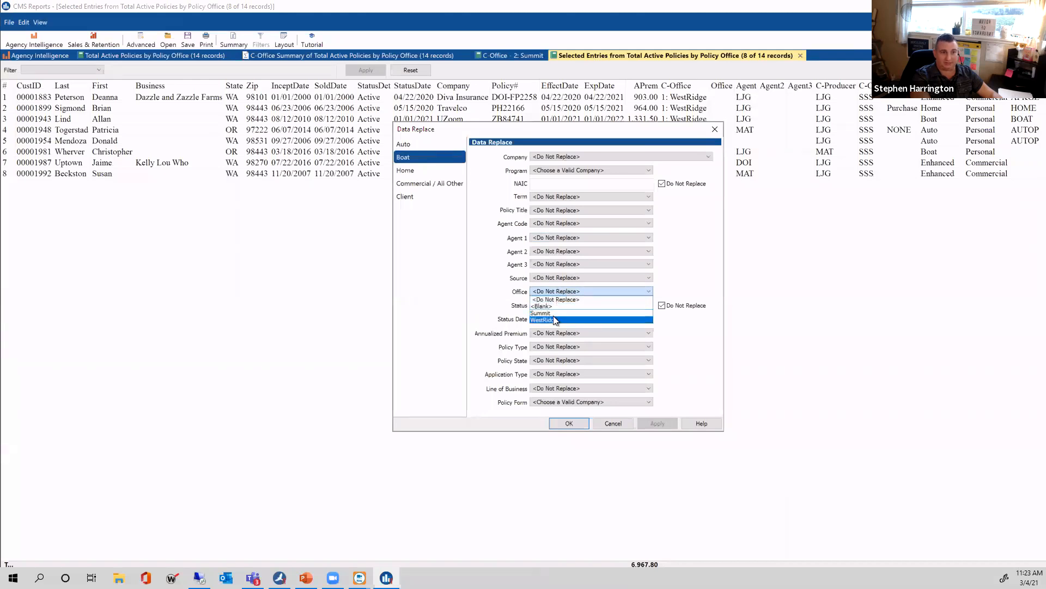
click(555, 320)
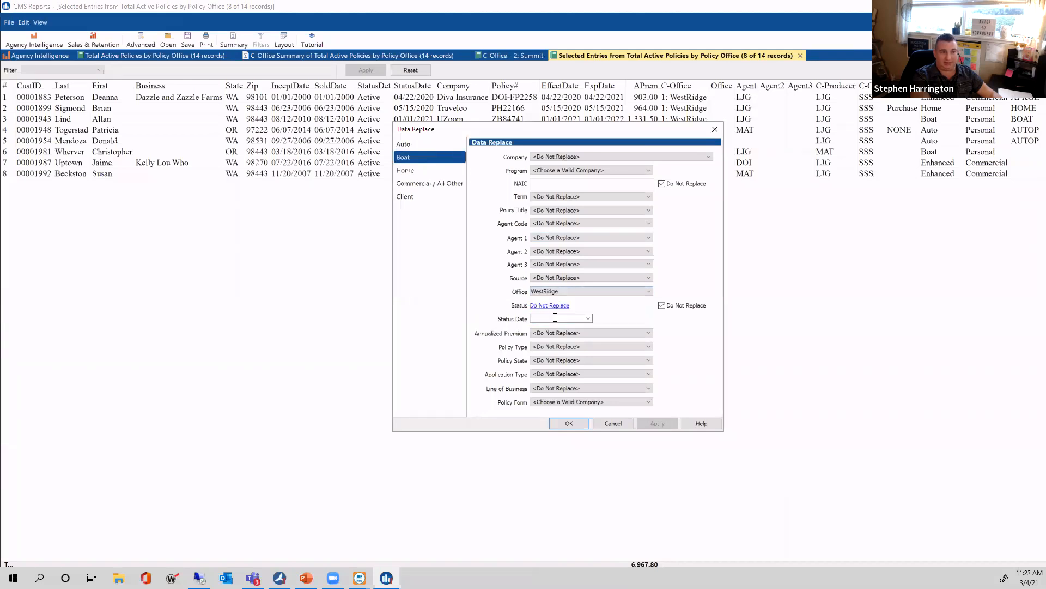
click(413, 145)
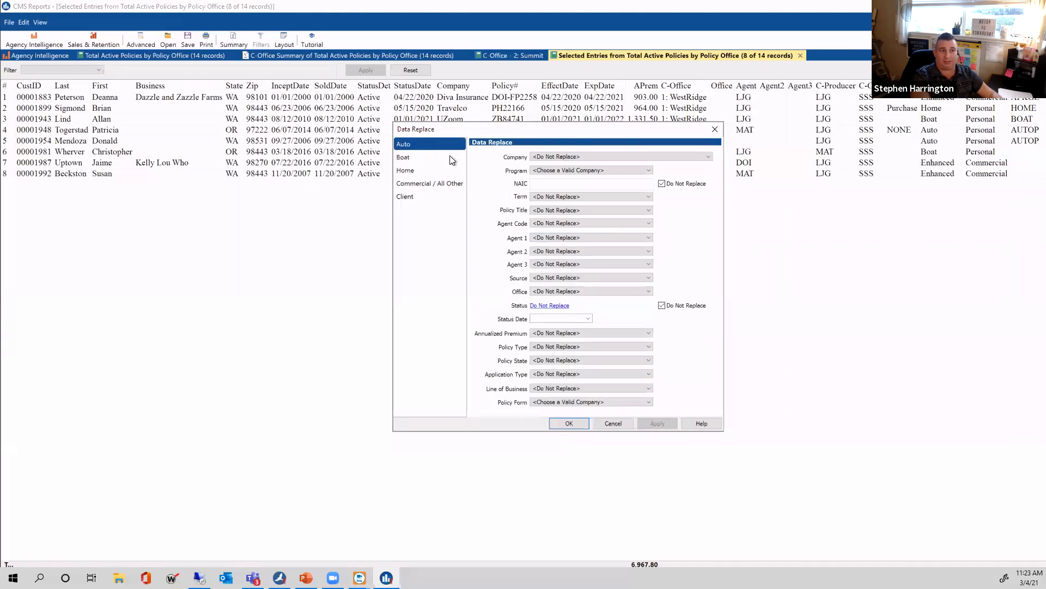
click(569, 292)
click(567, 319)
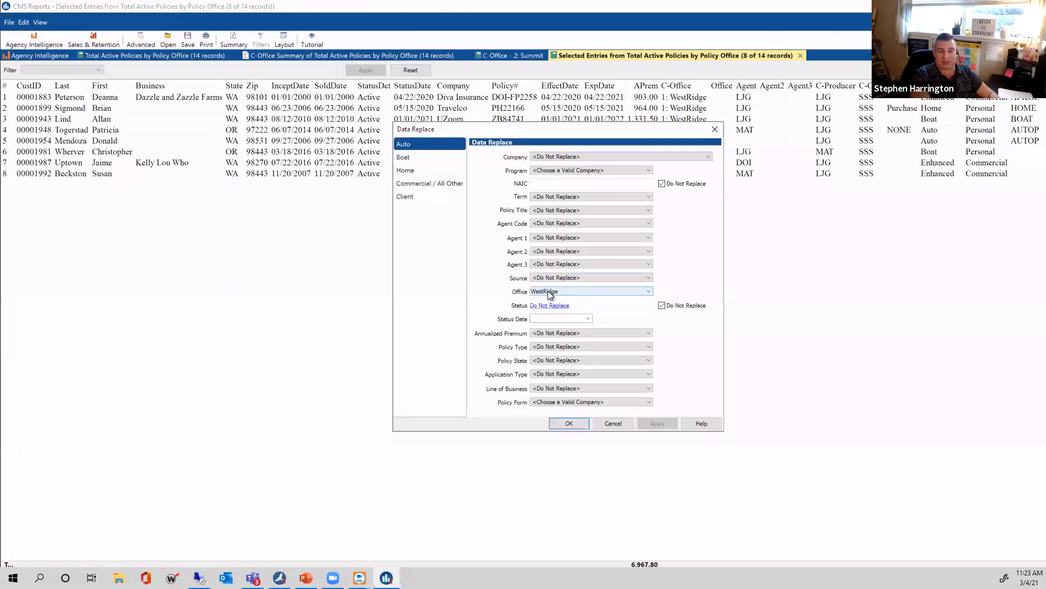
click(569, 423)
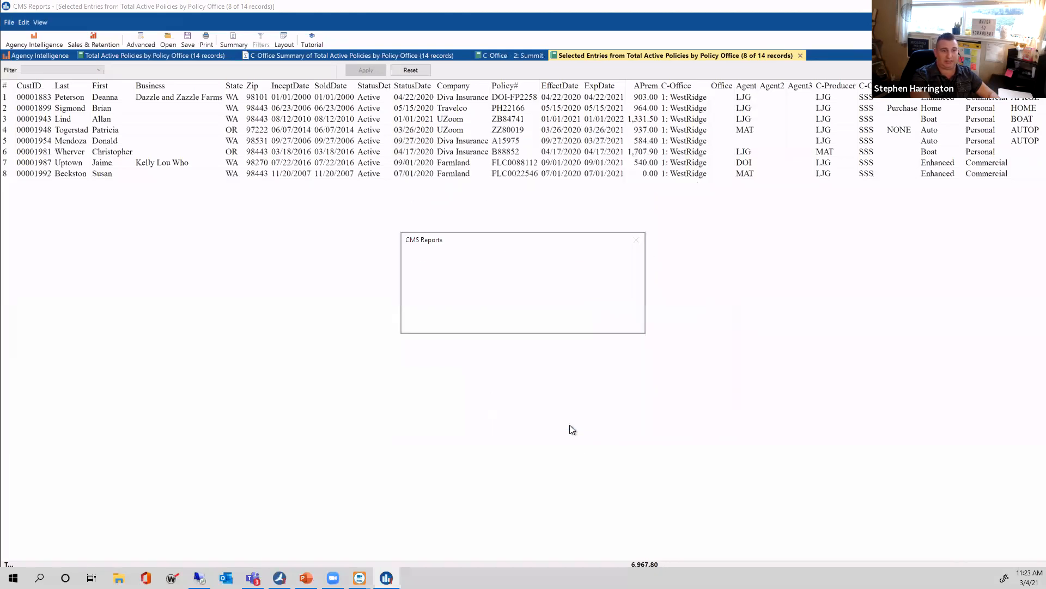
click(572, 323)
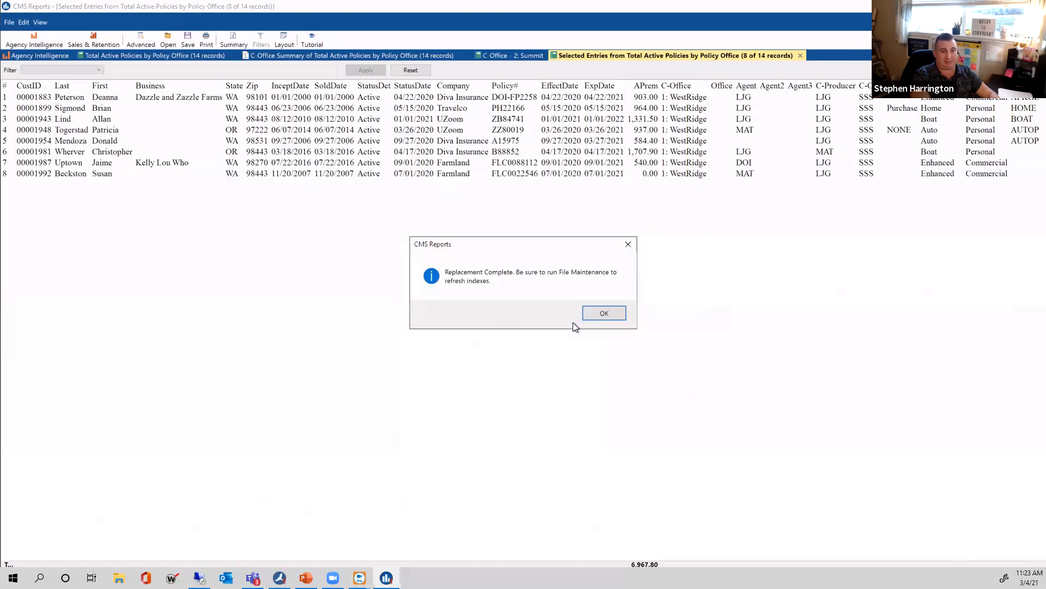
click(594, 316)
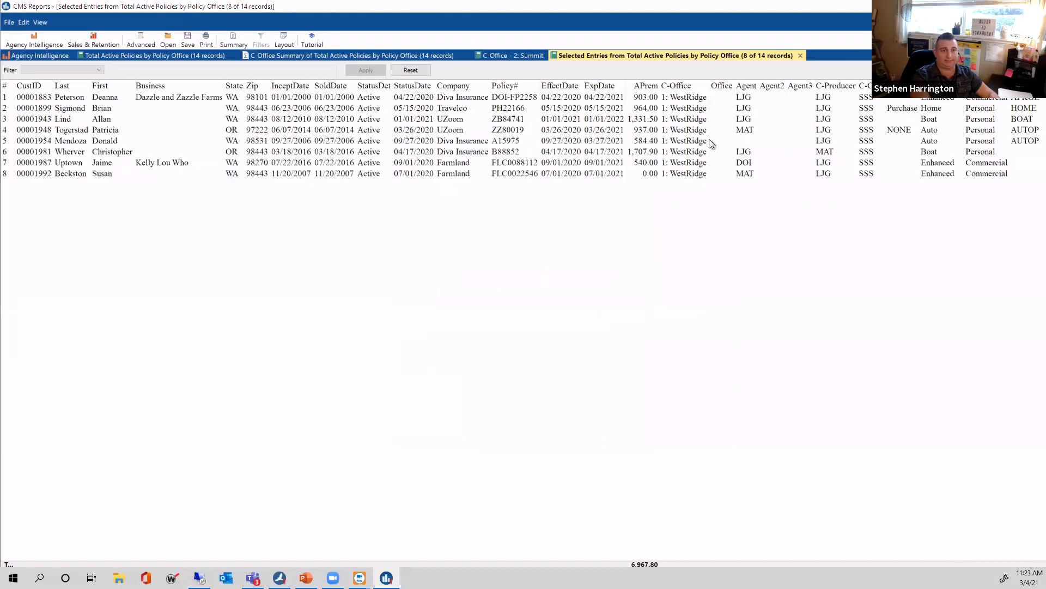
Close the selected-entries, 2: Summit, C-Office Summary and Total Active Policies by Policy Office reports
click(800, 56)
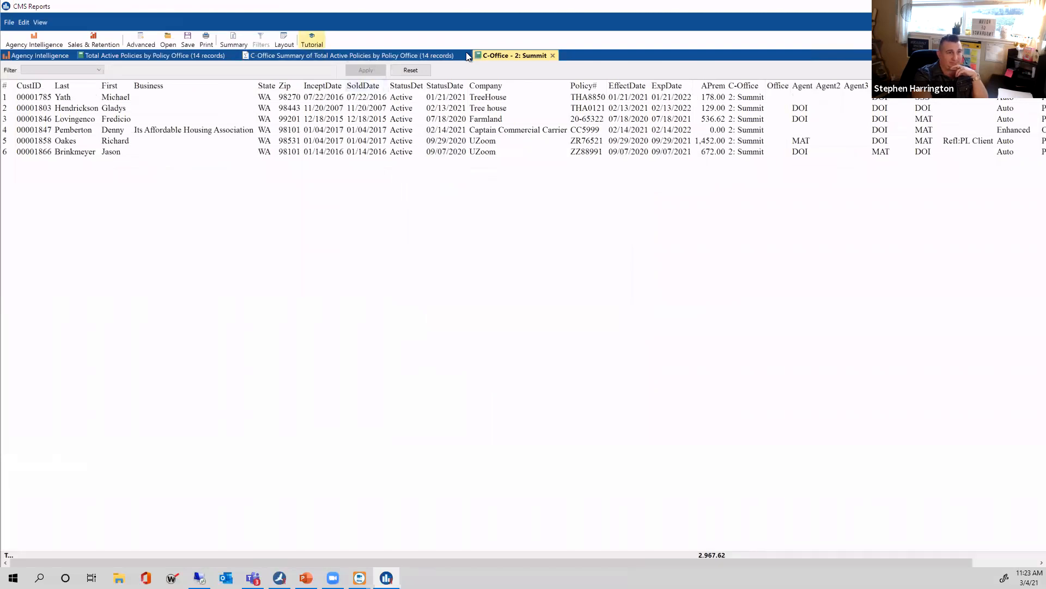
click(553, 56)
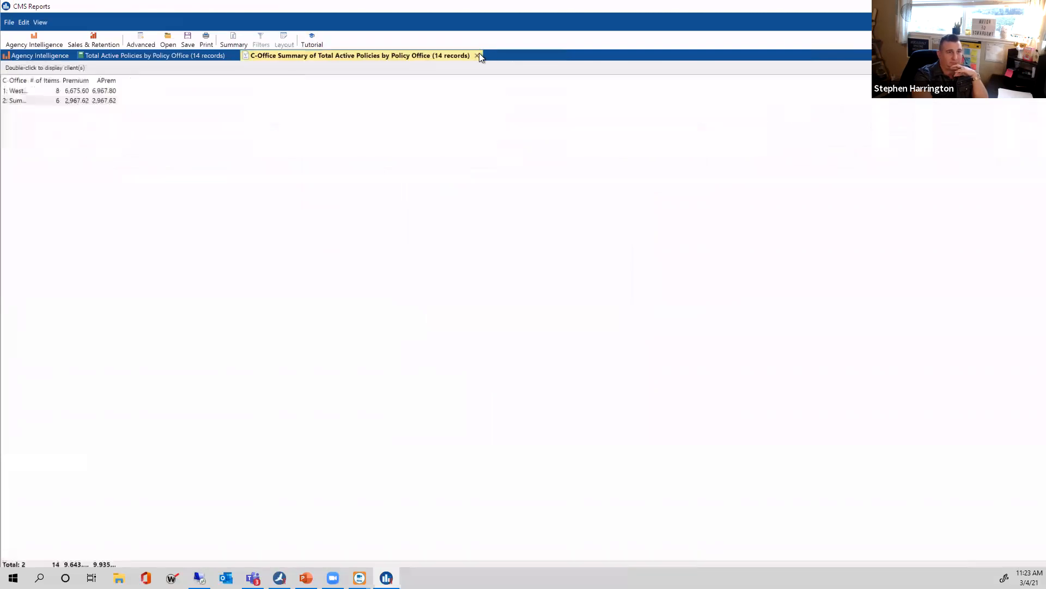
click(481, 57)
click(245, 54)
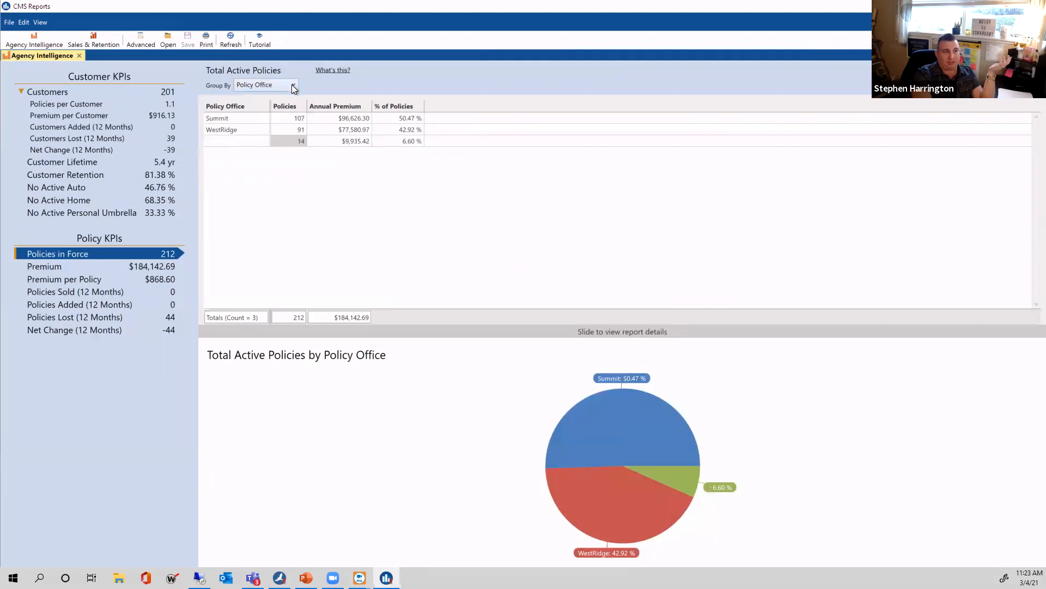
Group the Policies in Force by Company and sort the list by company name in ascending order
click(108, 94)
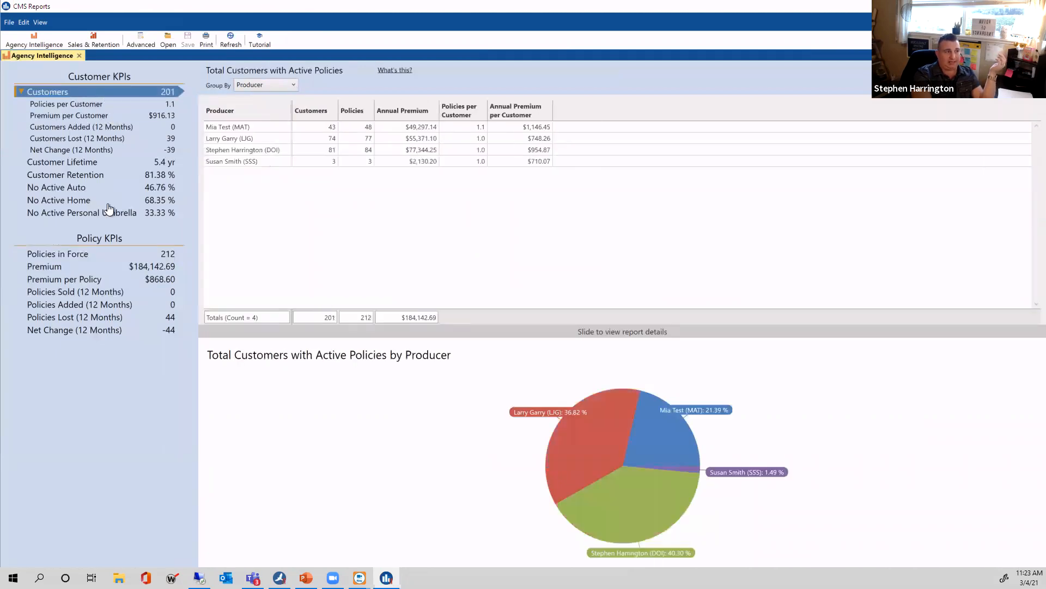
click(131, 254)
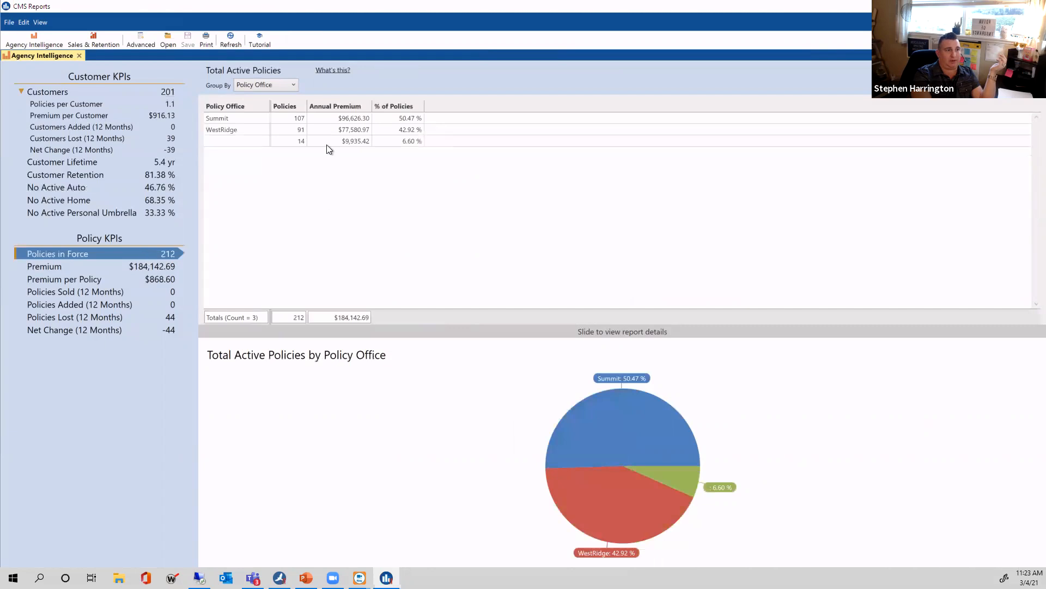
click(294, 85)
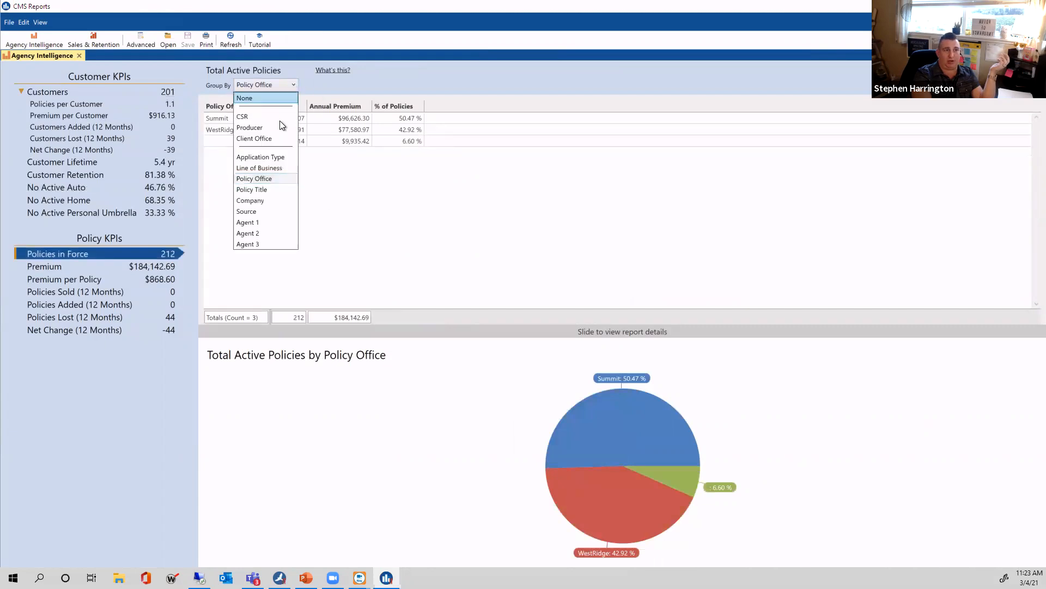
click(276, 205)
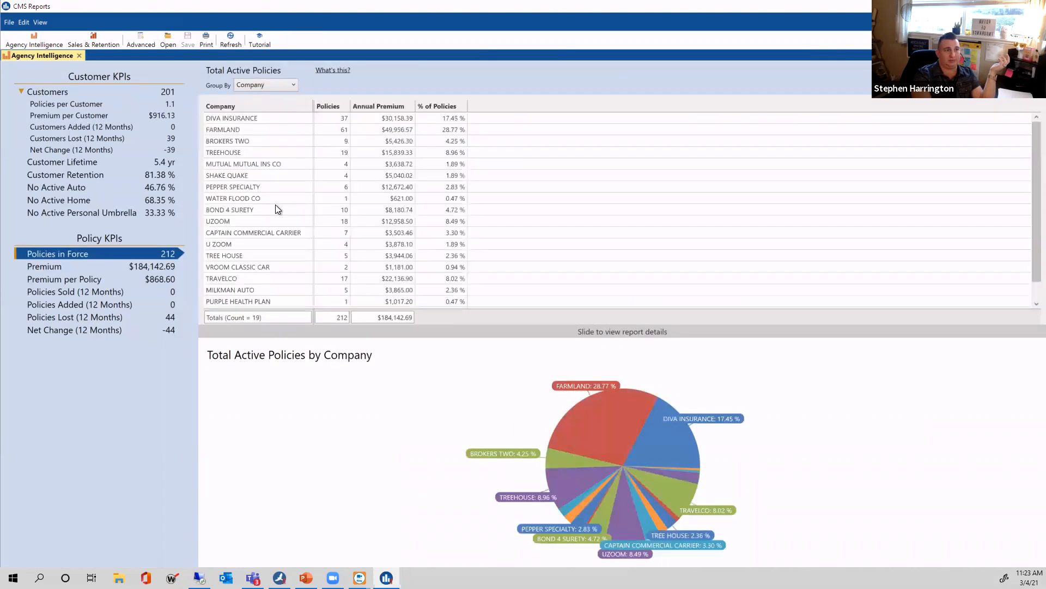
click(239, 104)
click(221, 106)
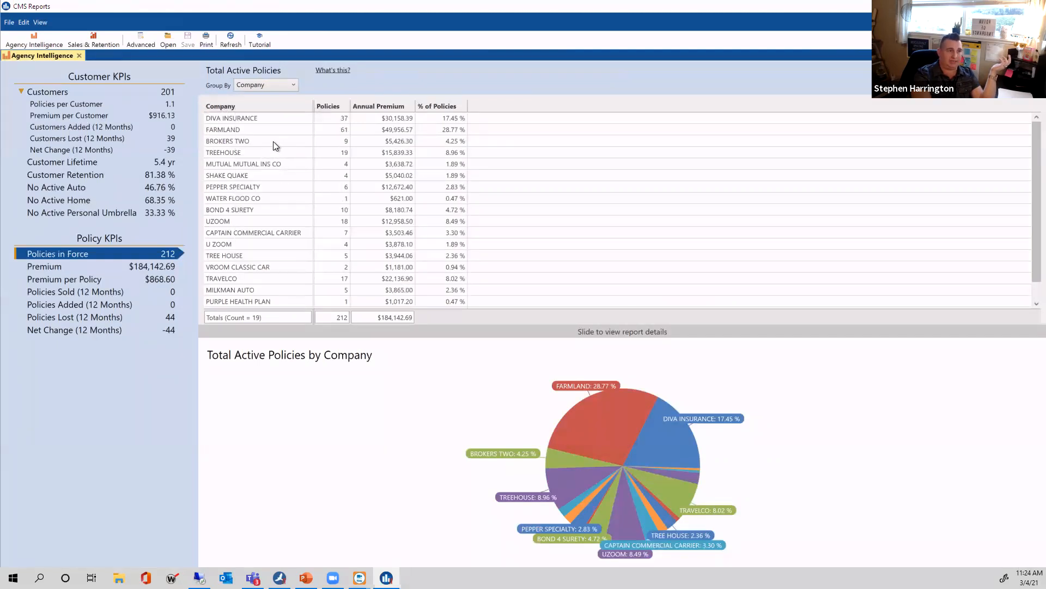
click(227, 106)
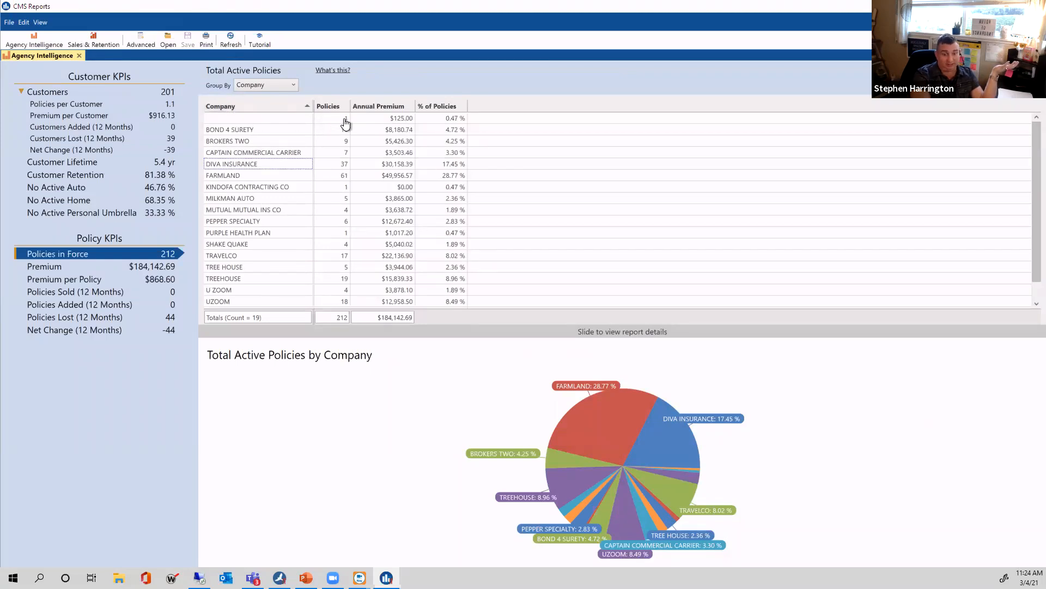
Review the grouping options offered for Customers and for Policies in Force
click(275, 88)
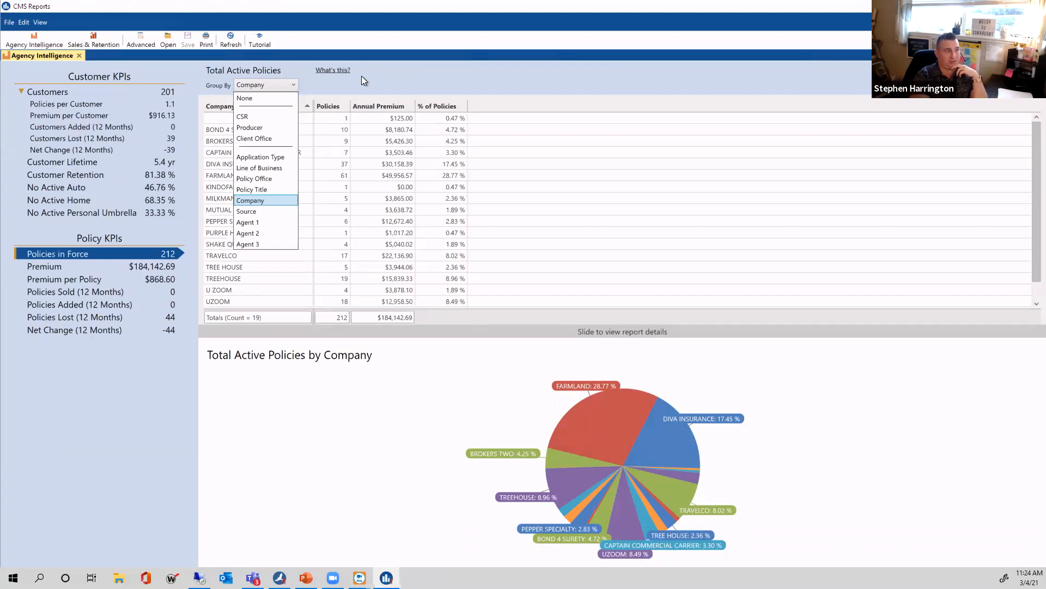
click(110, 90)
click(141, 92)
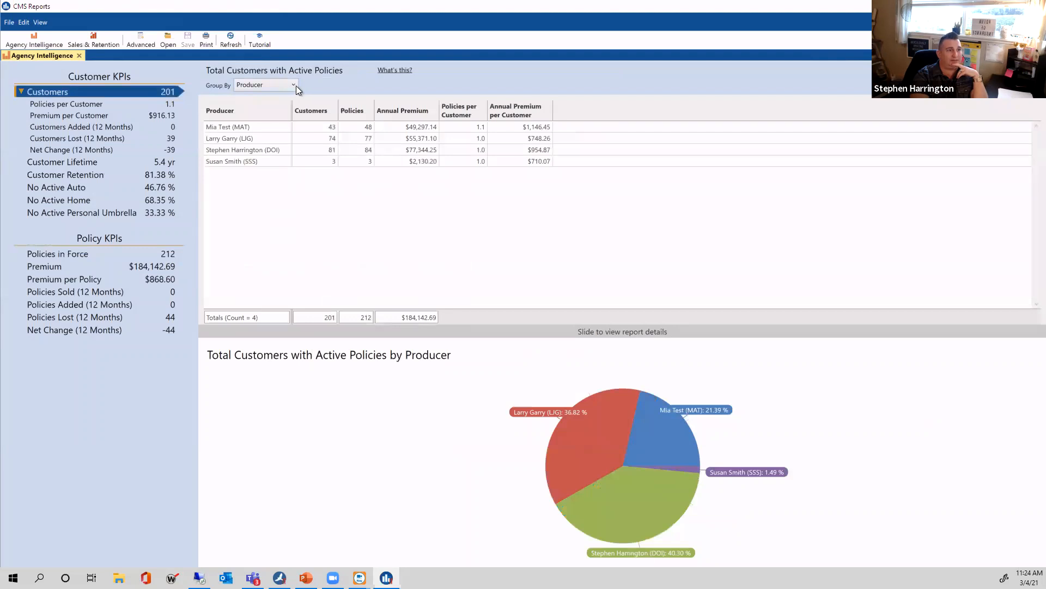
click(296, 86)
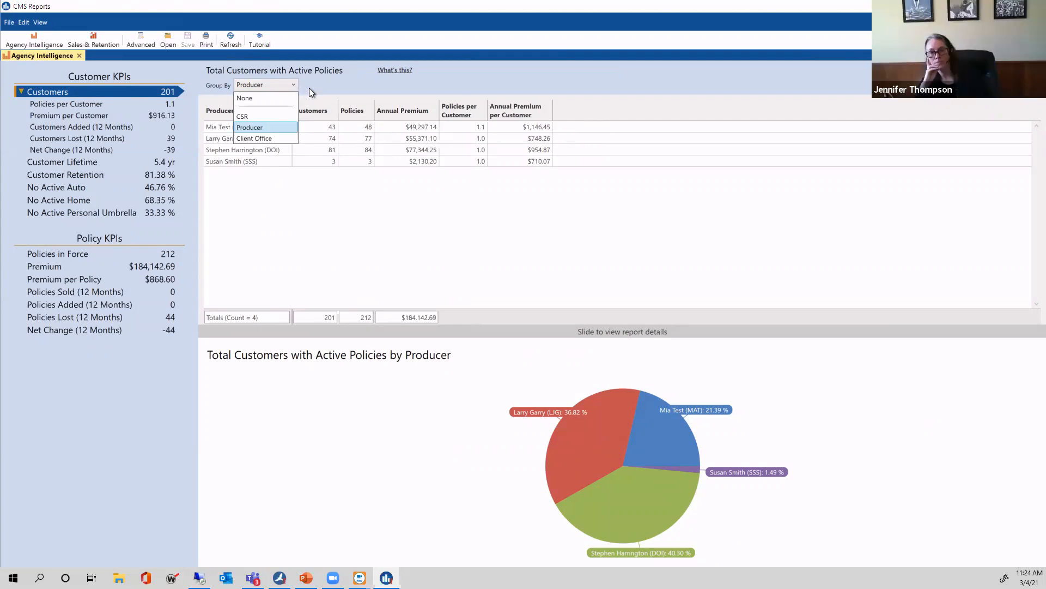
click(309, 87)
click(151, 255)
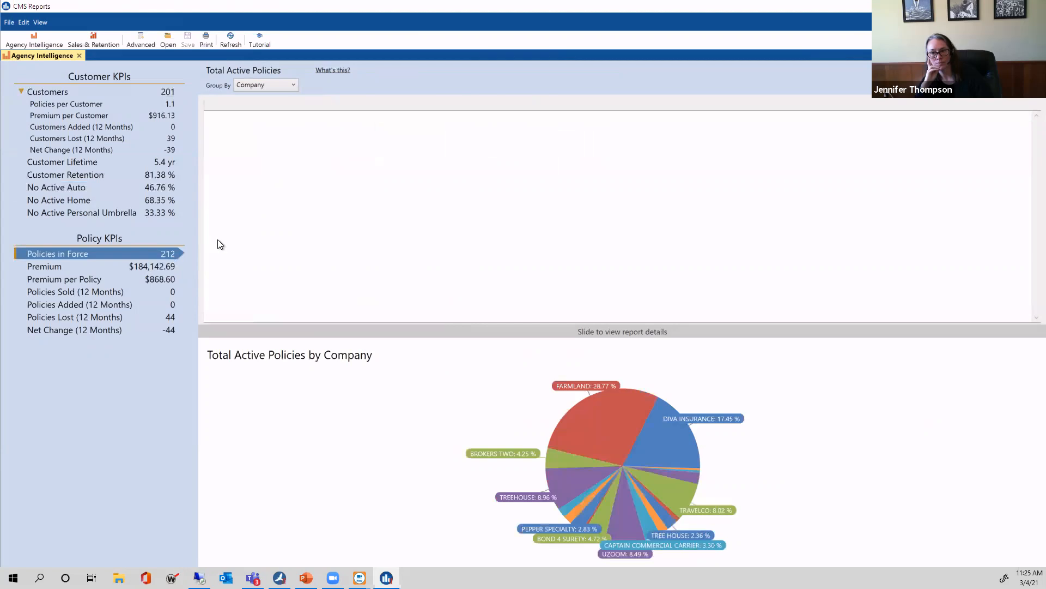
click(292, 87)
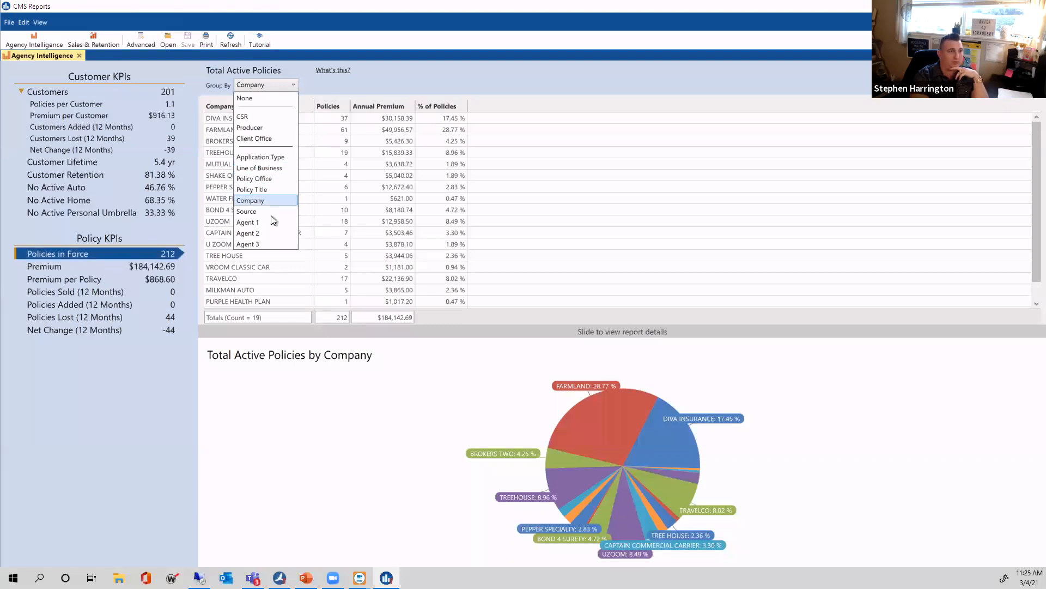
click(420, 78)
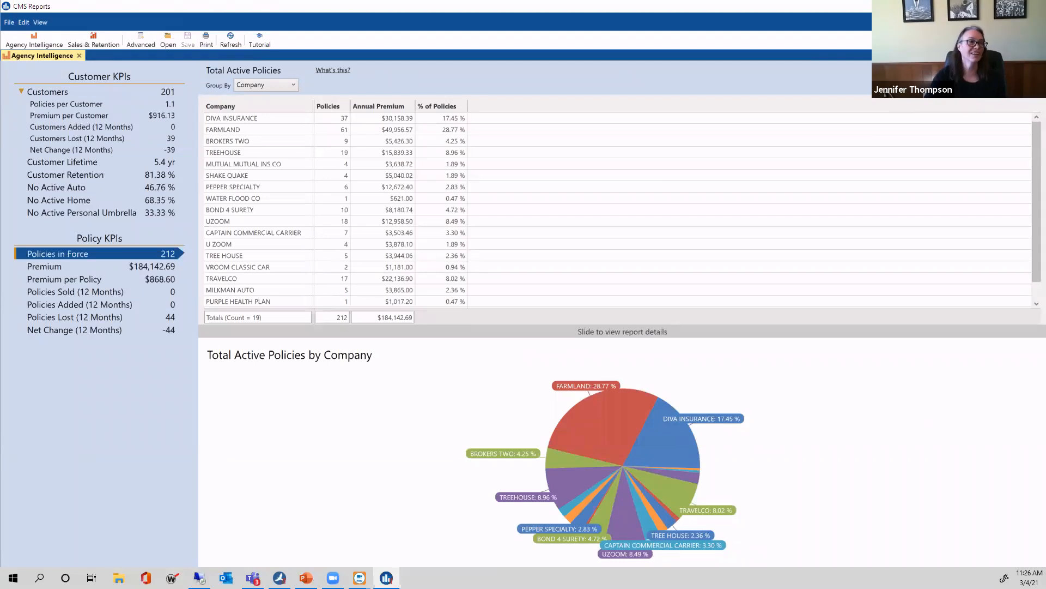
Return from the slide show to CMS Reports and group Total Active Policies by CSR, followed by Producer
key(alt+Tab)
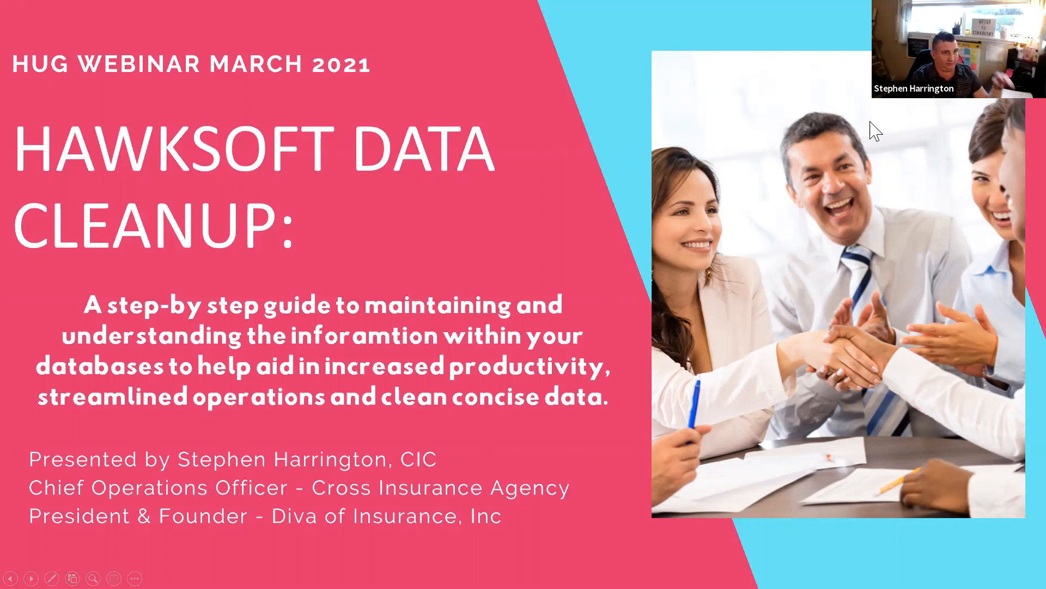
key(alt+Tab)
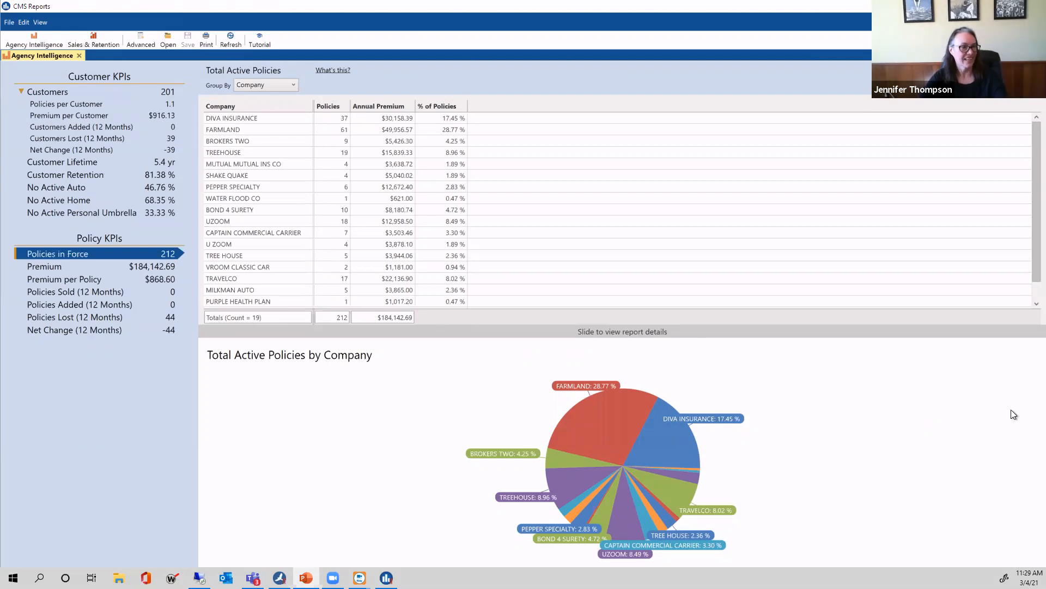
click(292, 86)
click(279, 119)
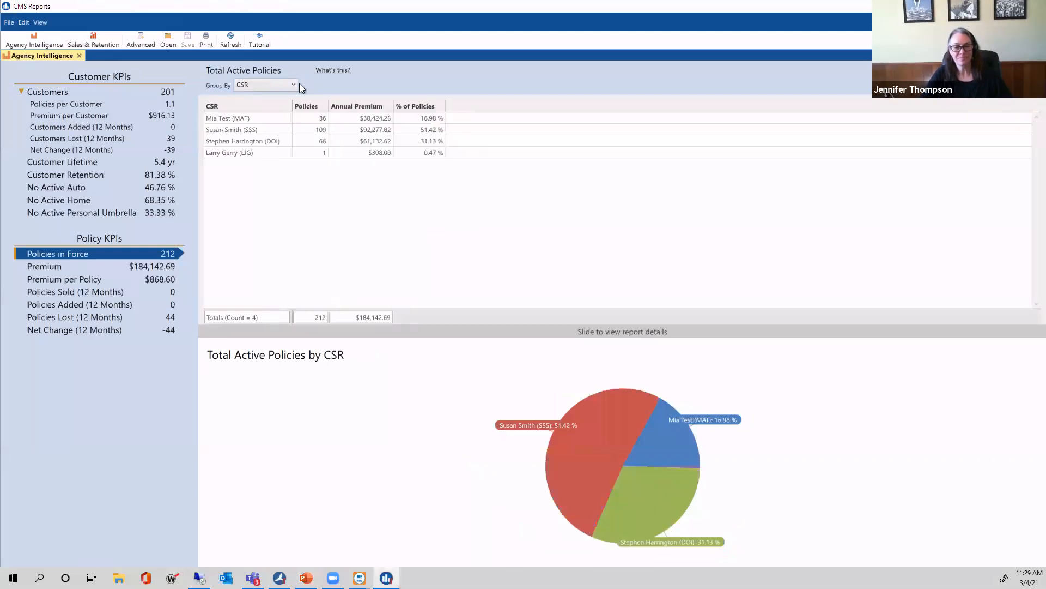
click(295, 86)
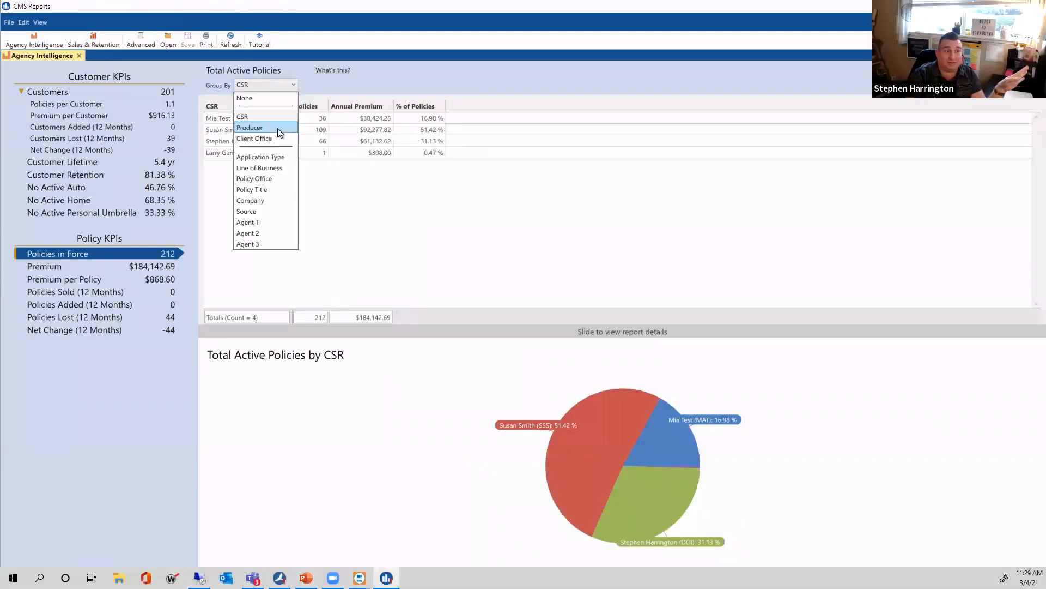
click(276, 128)
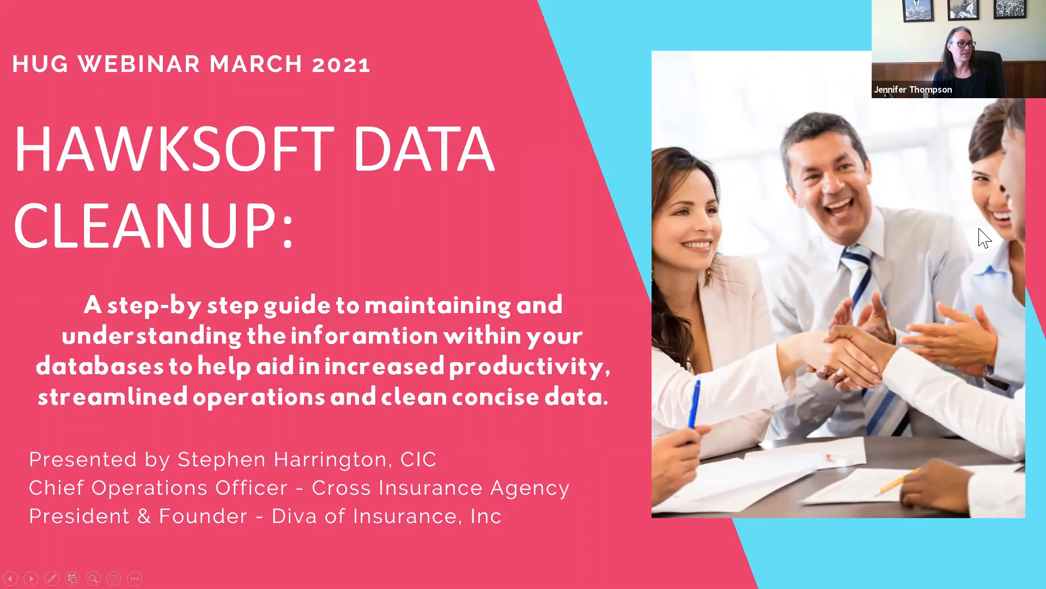
scroll(1004, 221, down, 3)
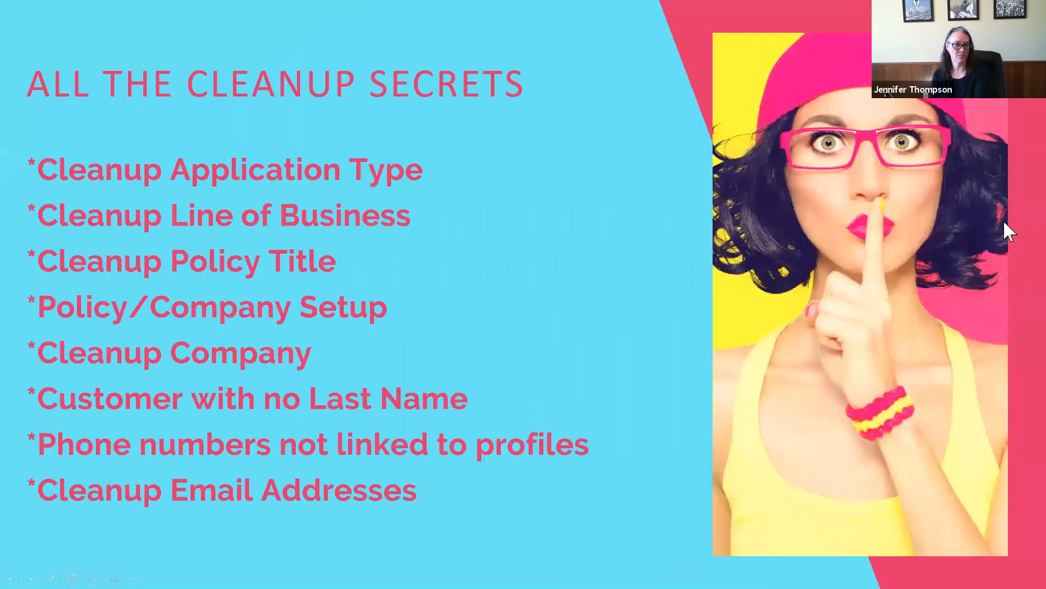